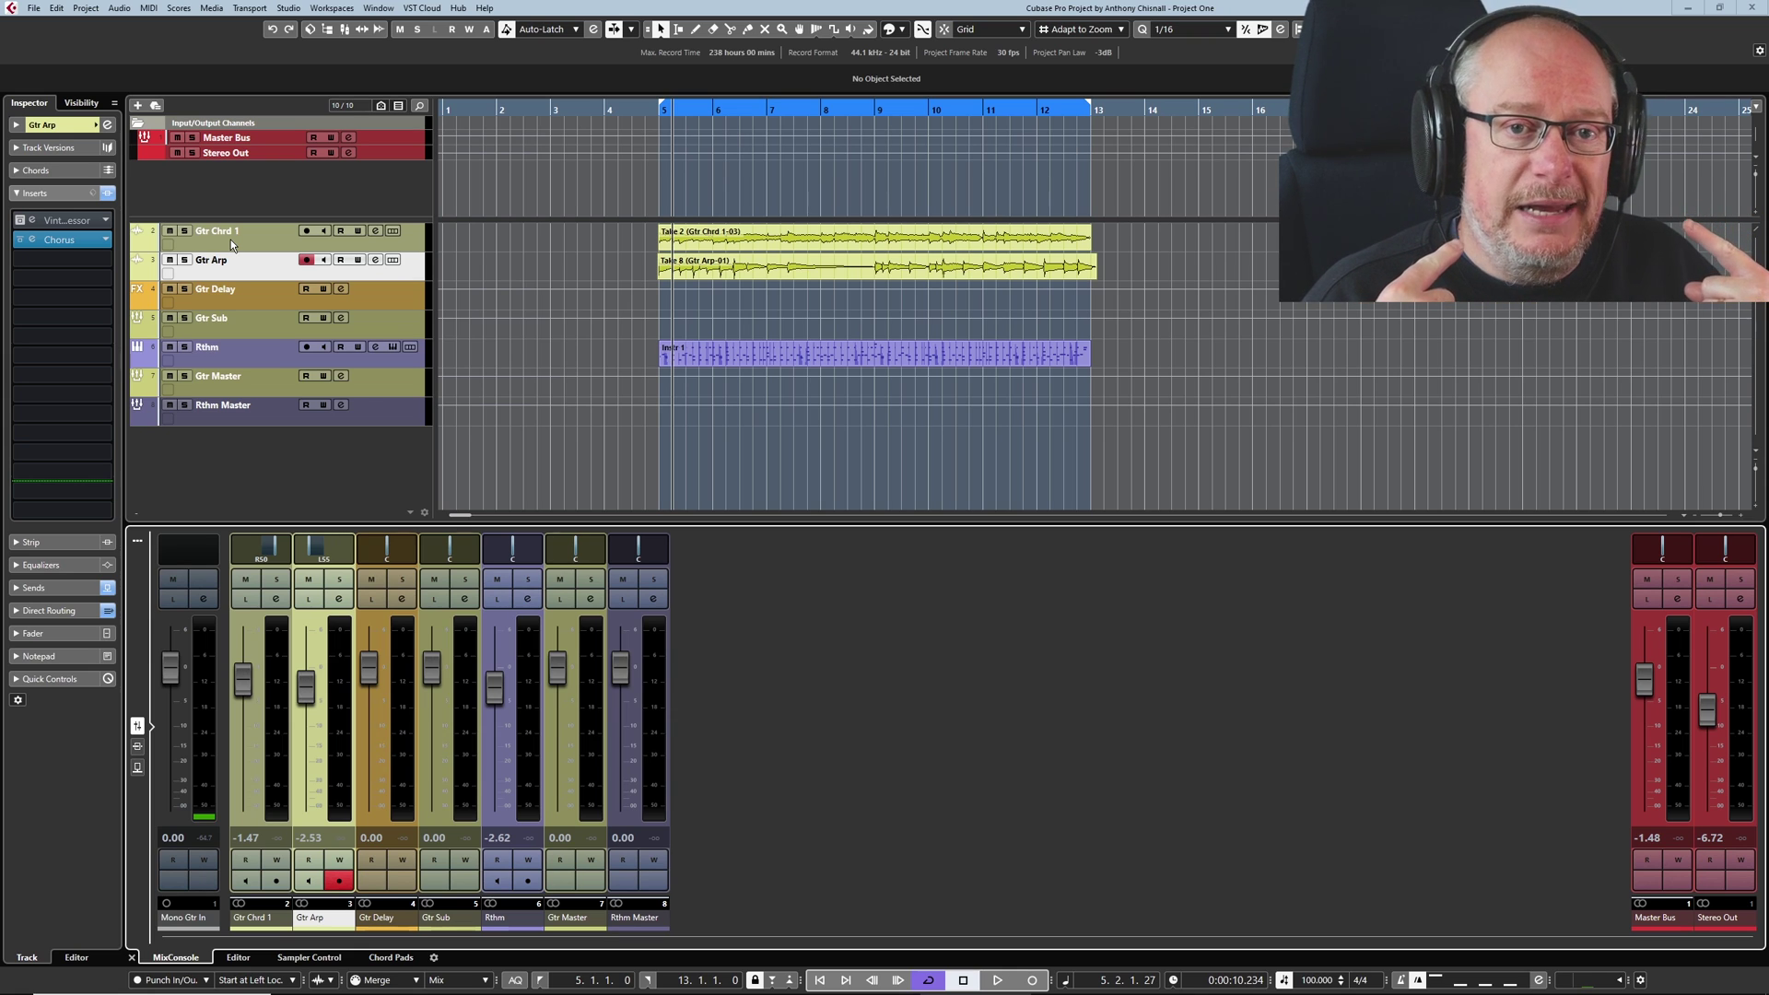
Freeze the Gtr Chrd 1 audio channel, confirming the tail size in Freeze Channel Options
click(230, 239)
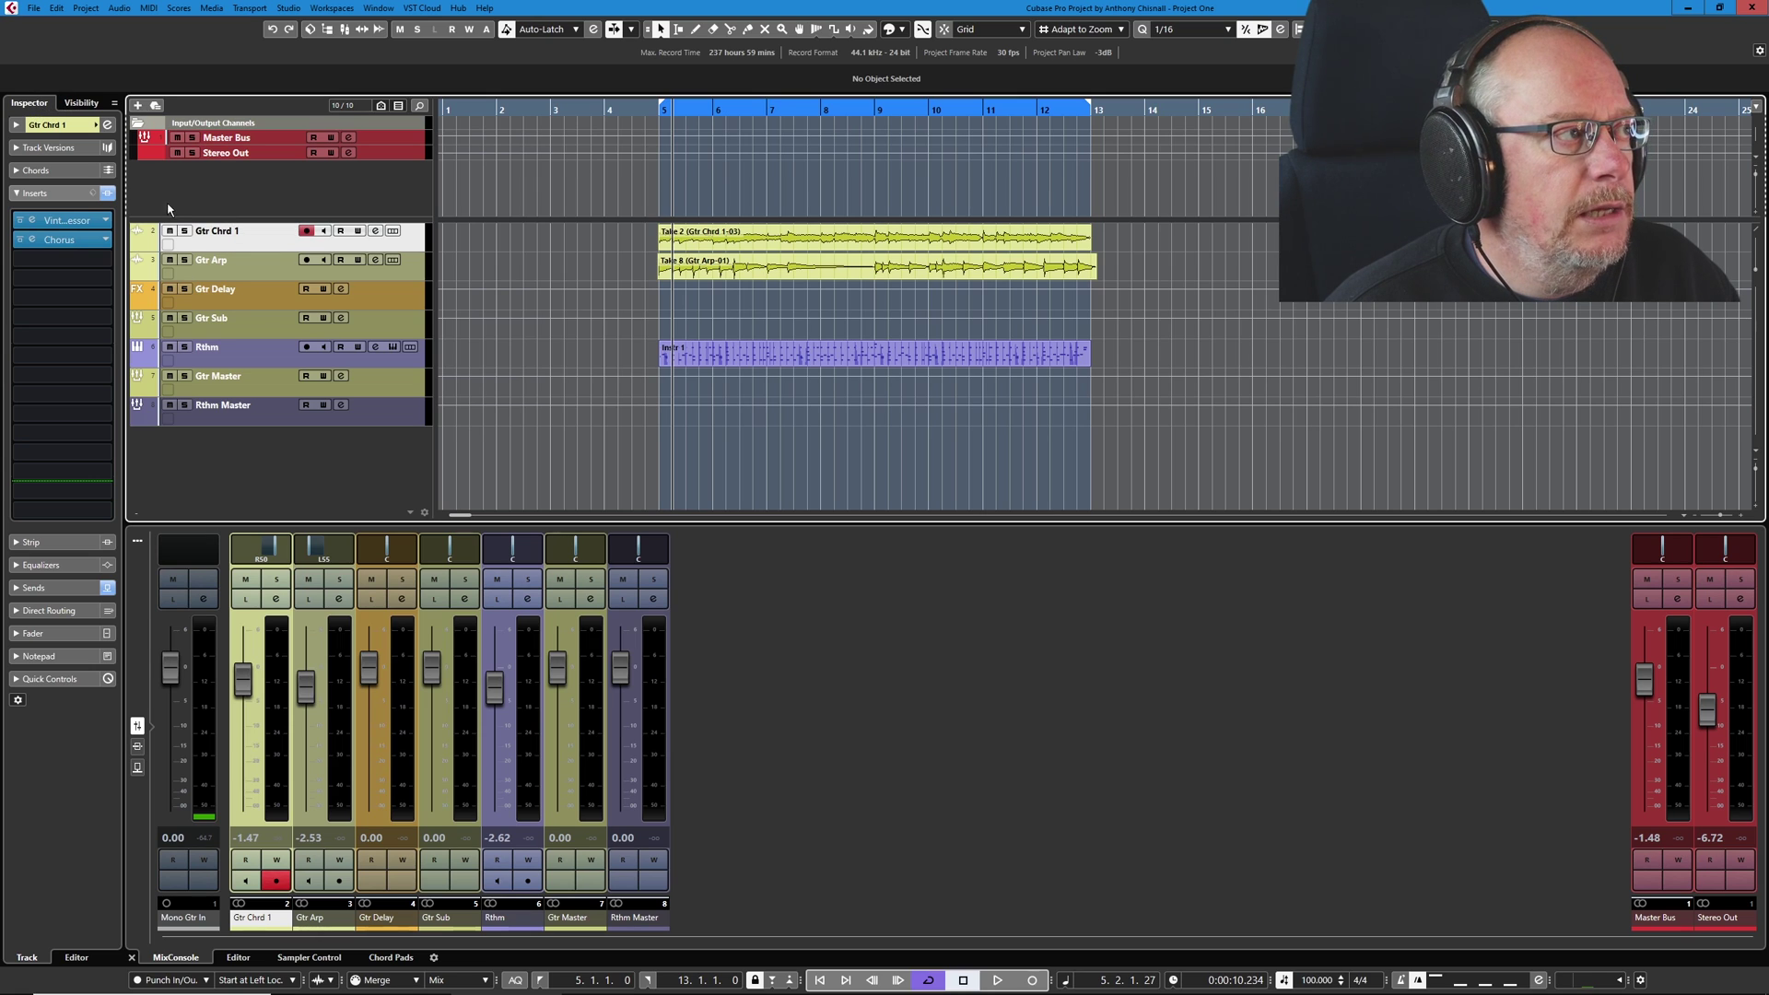
click(55, 126)
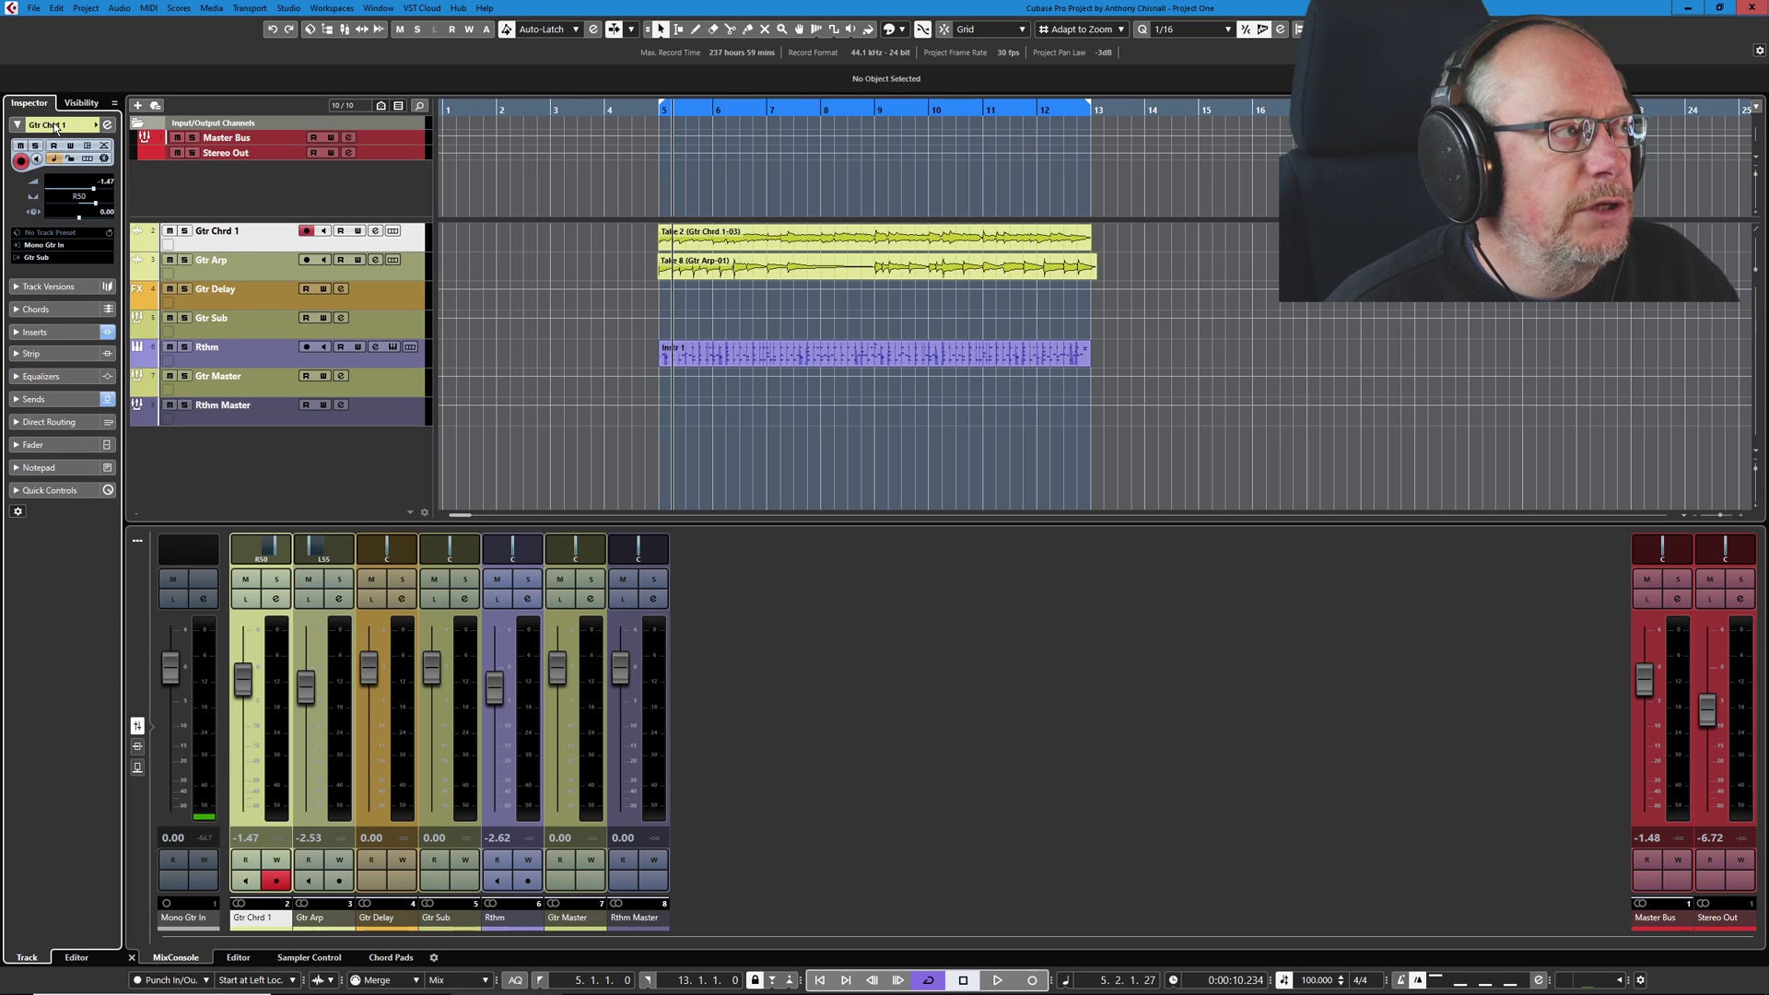
click(102, 160)
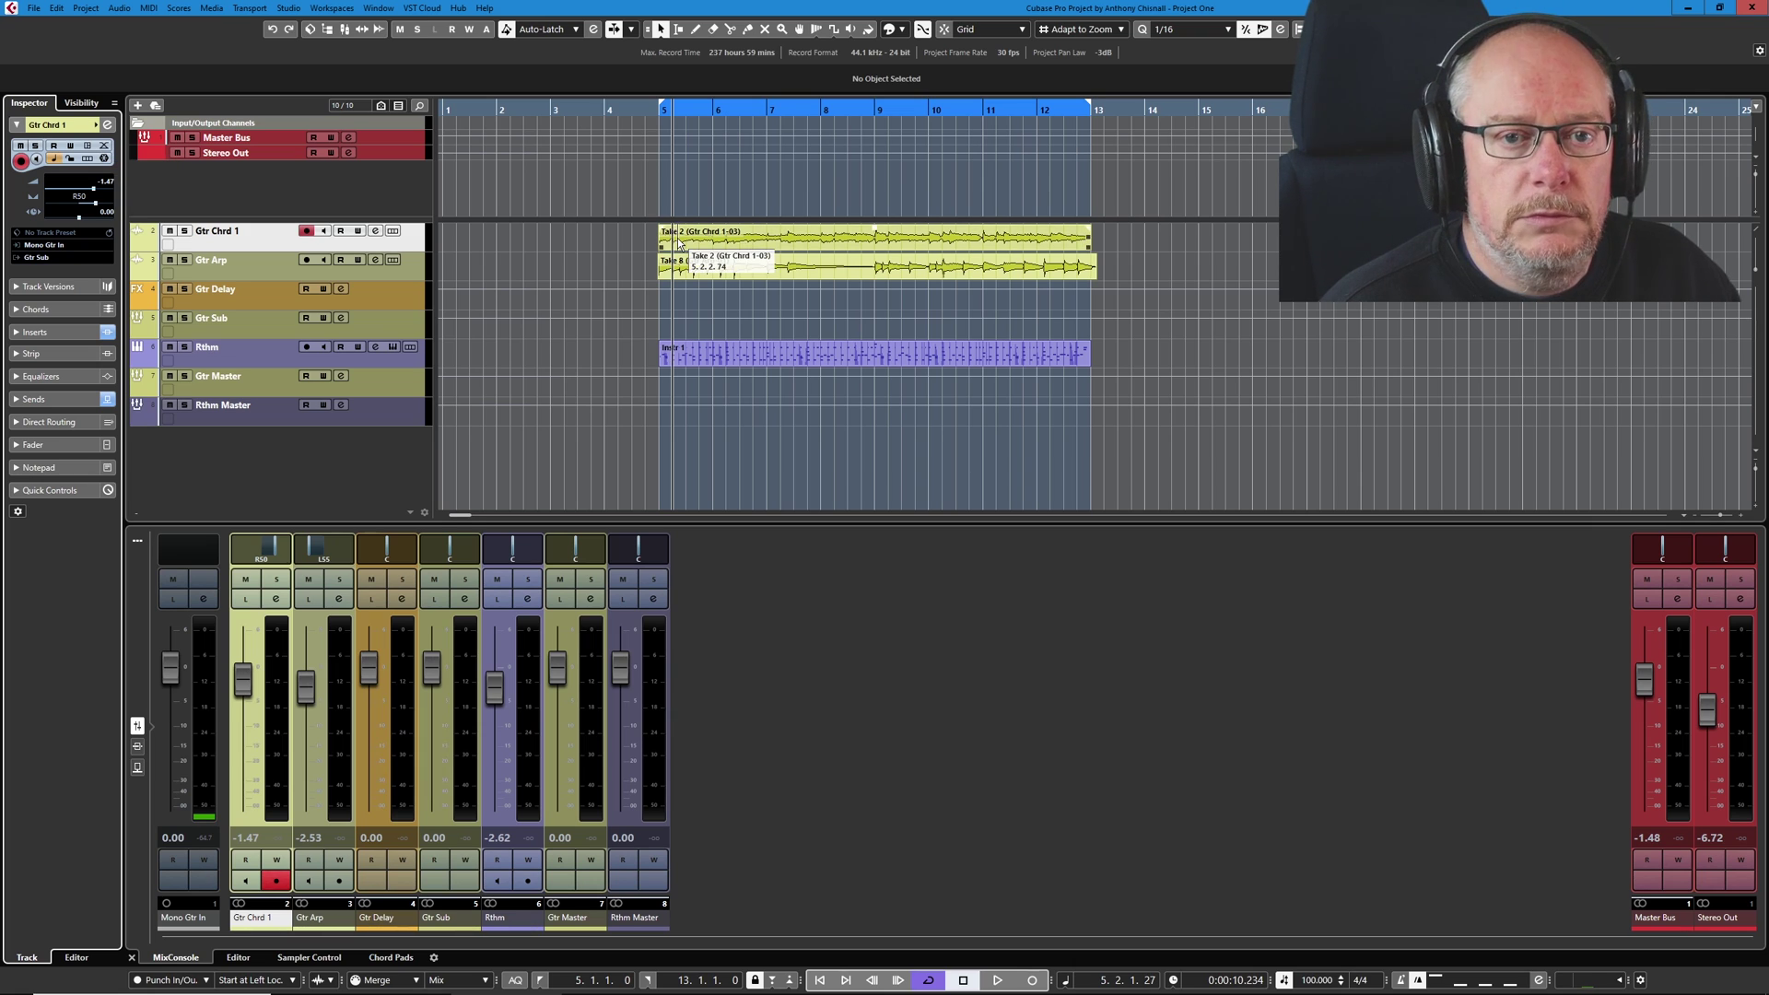
click(102, 159)
drag(630, 329, 821, 414)
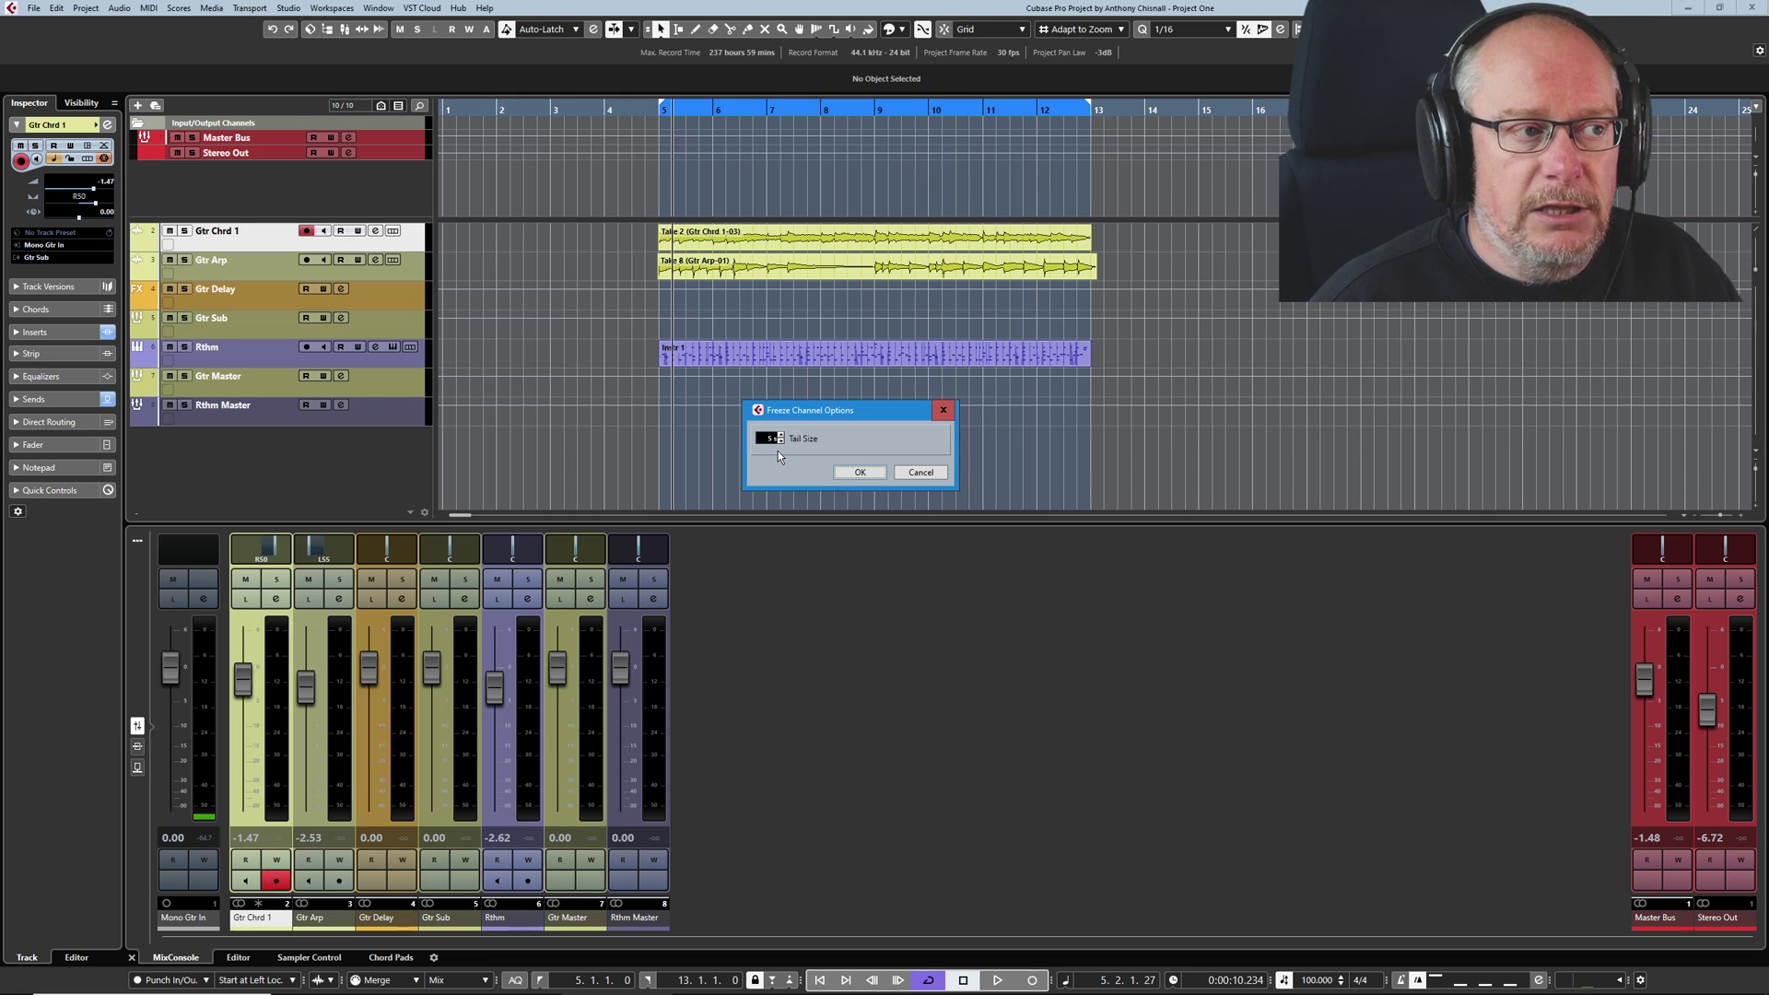
click(858, 472)
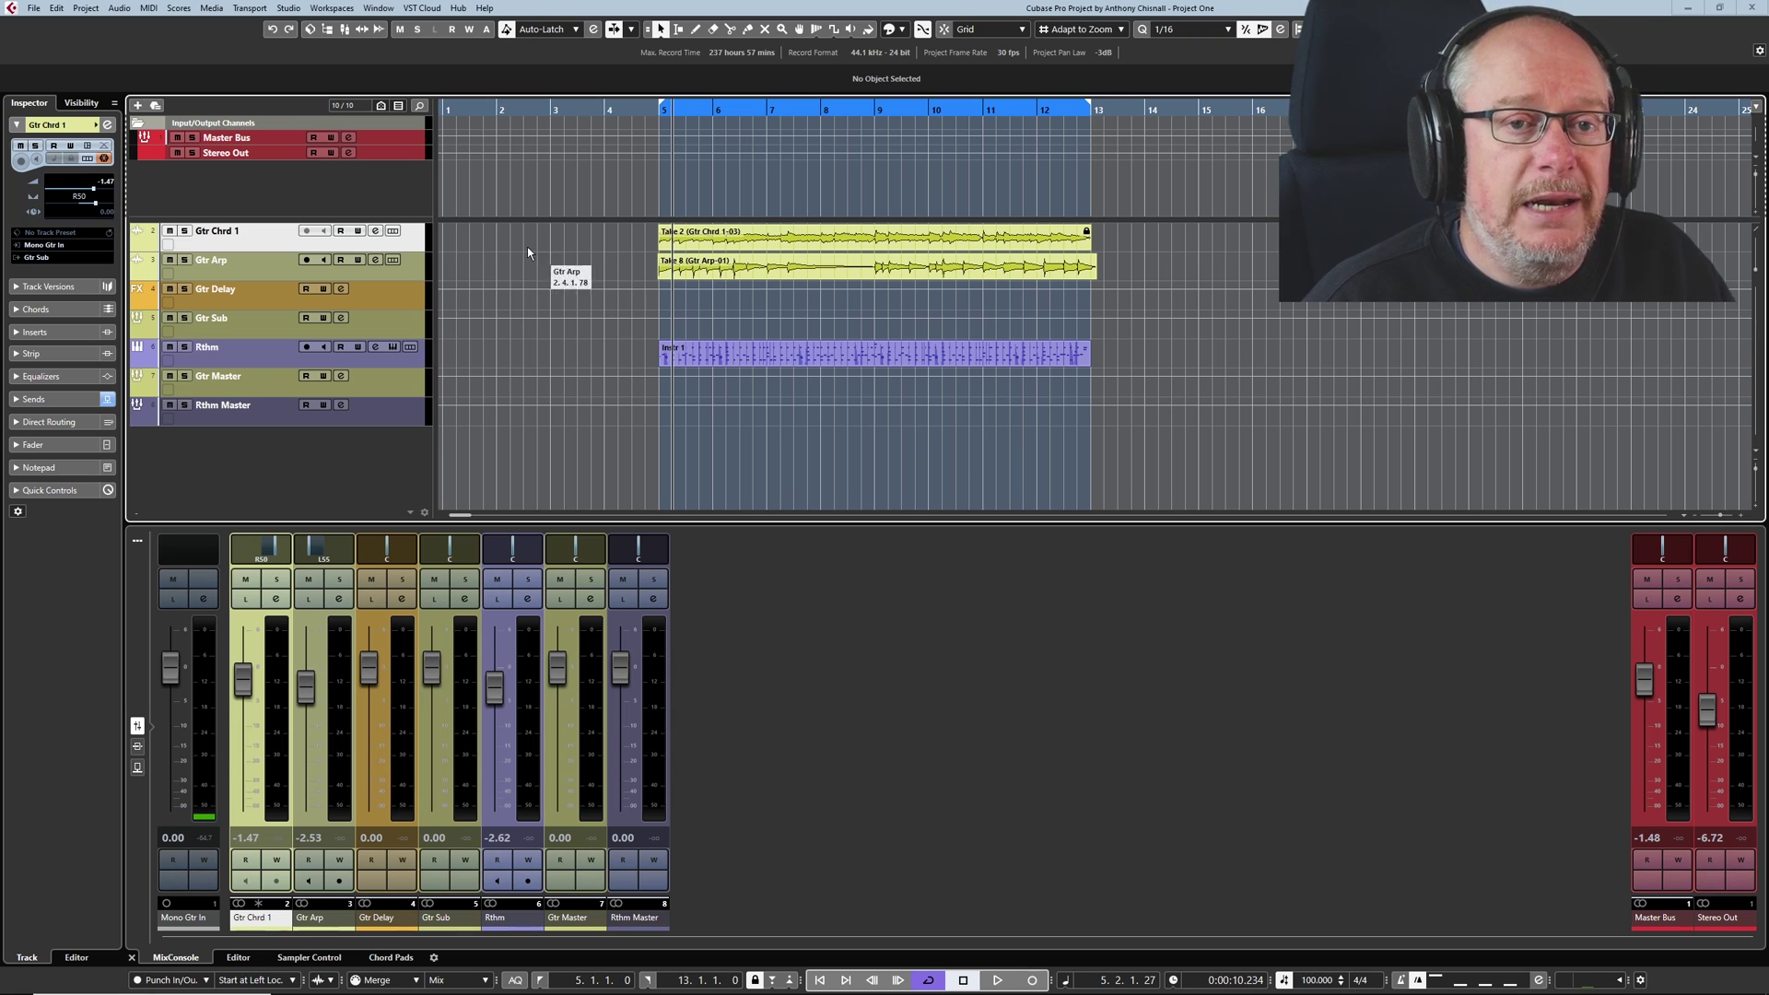
Set the Gtr Chrd 1 fader to -1.29 dB in the floating MixConsole, then close it
click(345, 29)
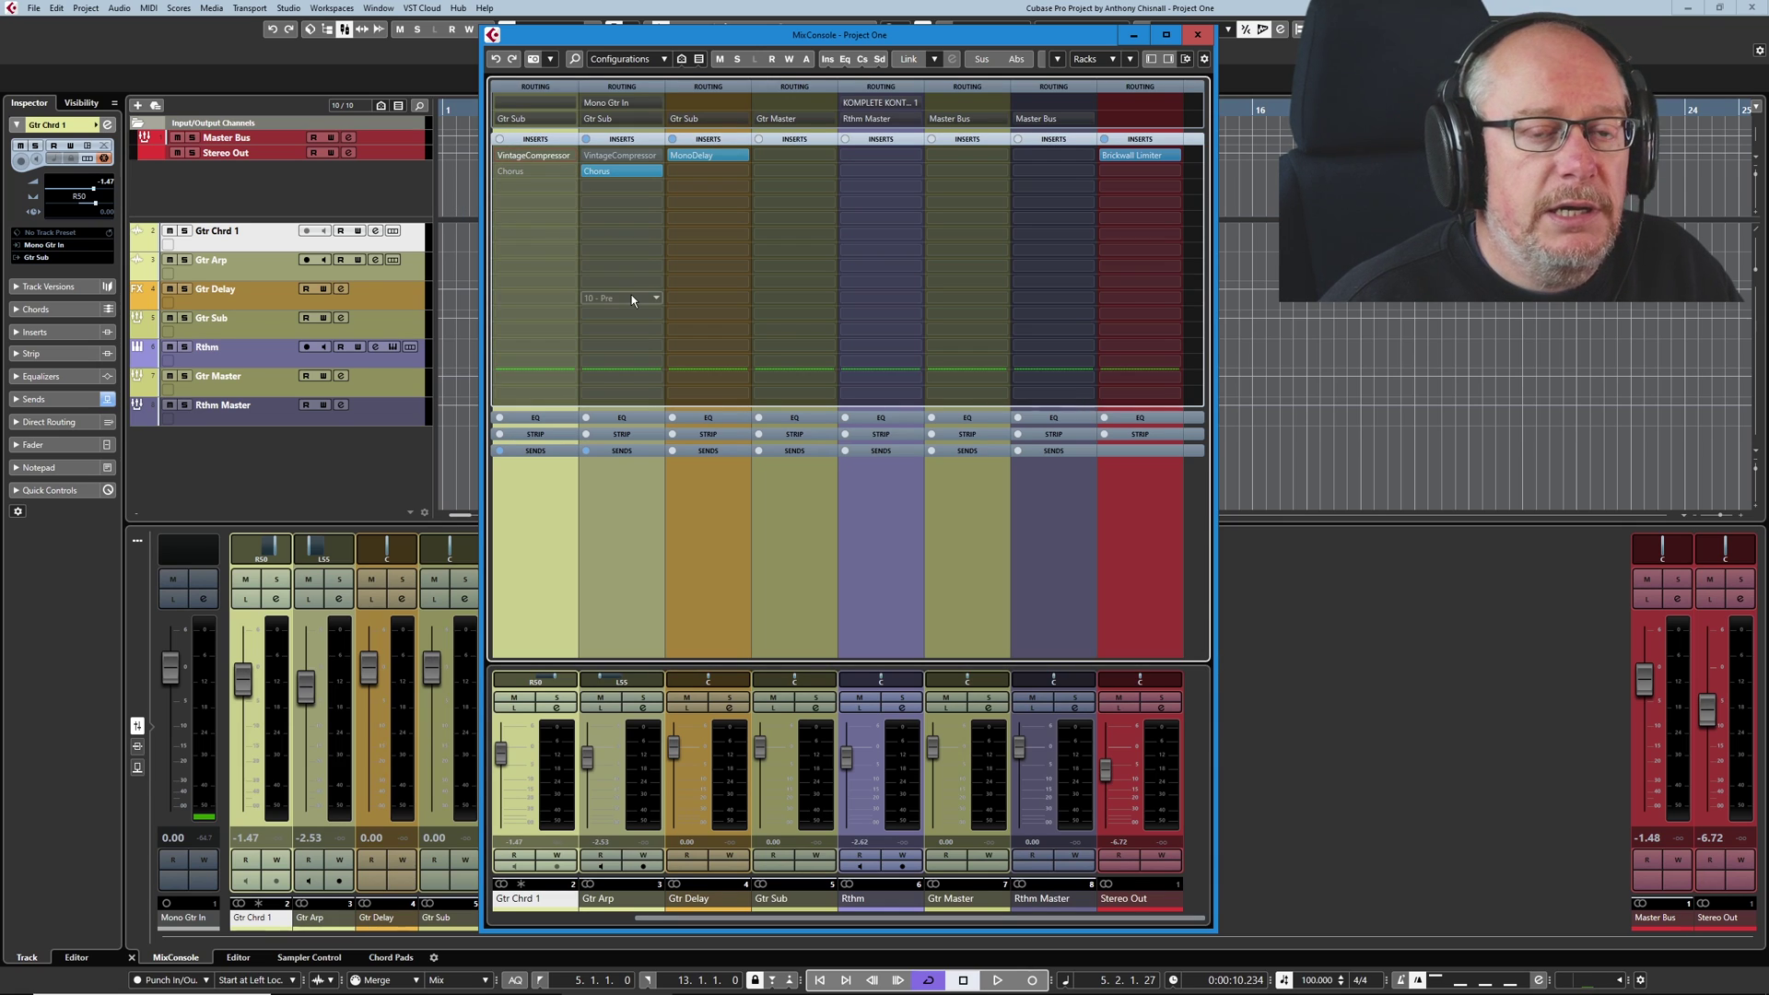
click(500, 140)
mouse_move(501, 754)
mouse_down()
mouse_move(505, 773)
mouse_move(502, 752)
mouse_up()
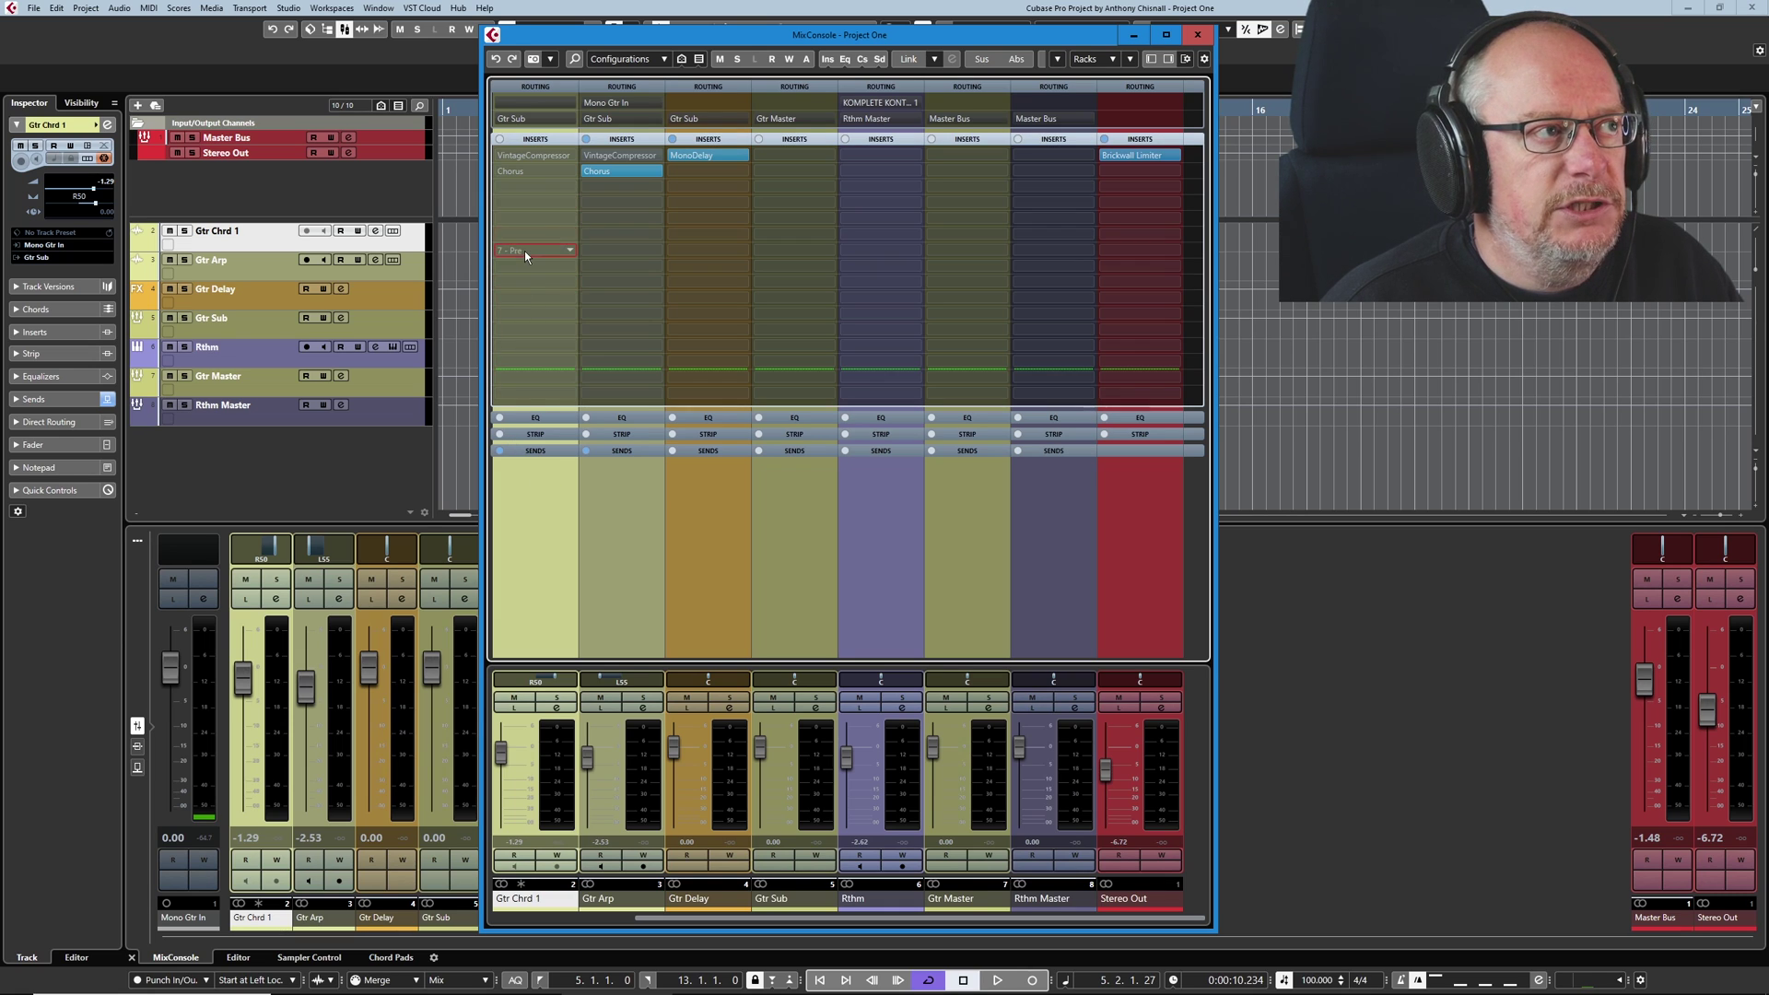
click(1196, 34)
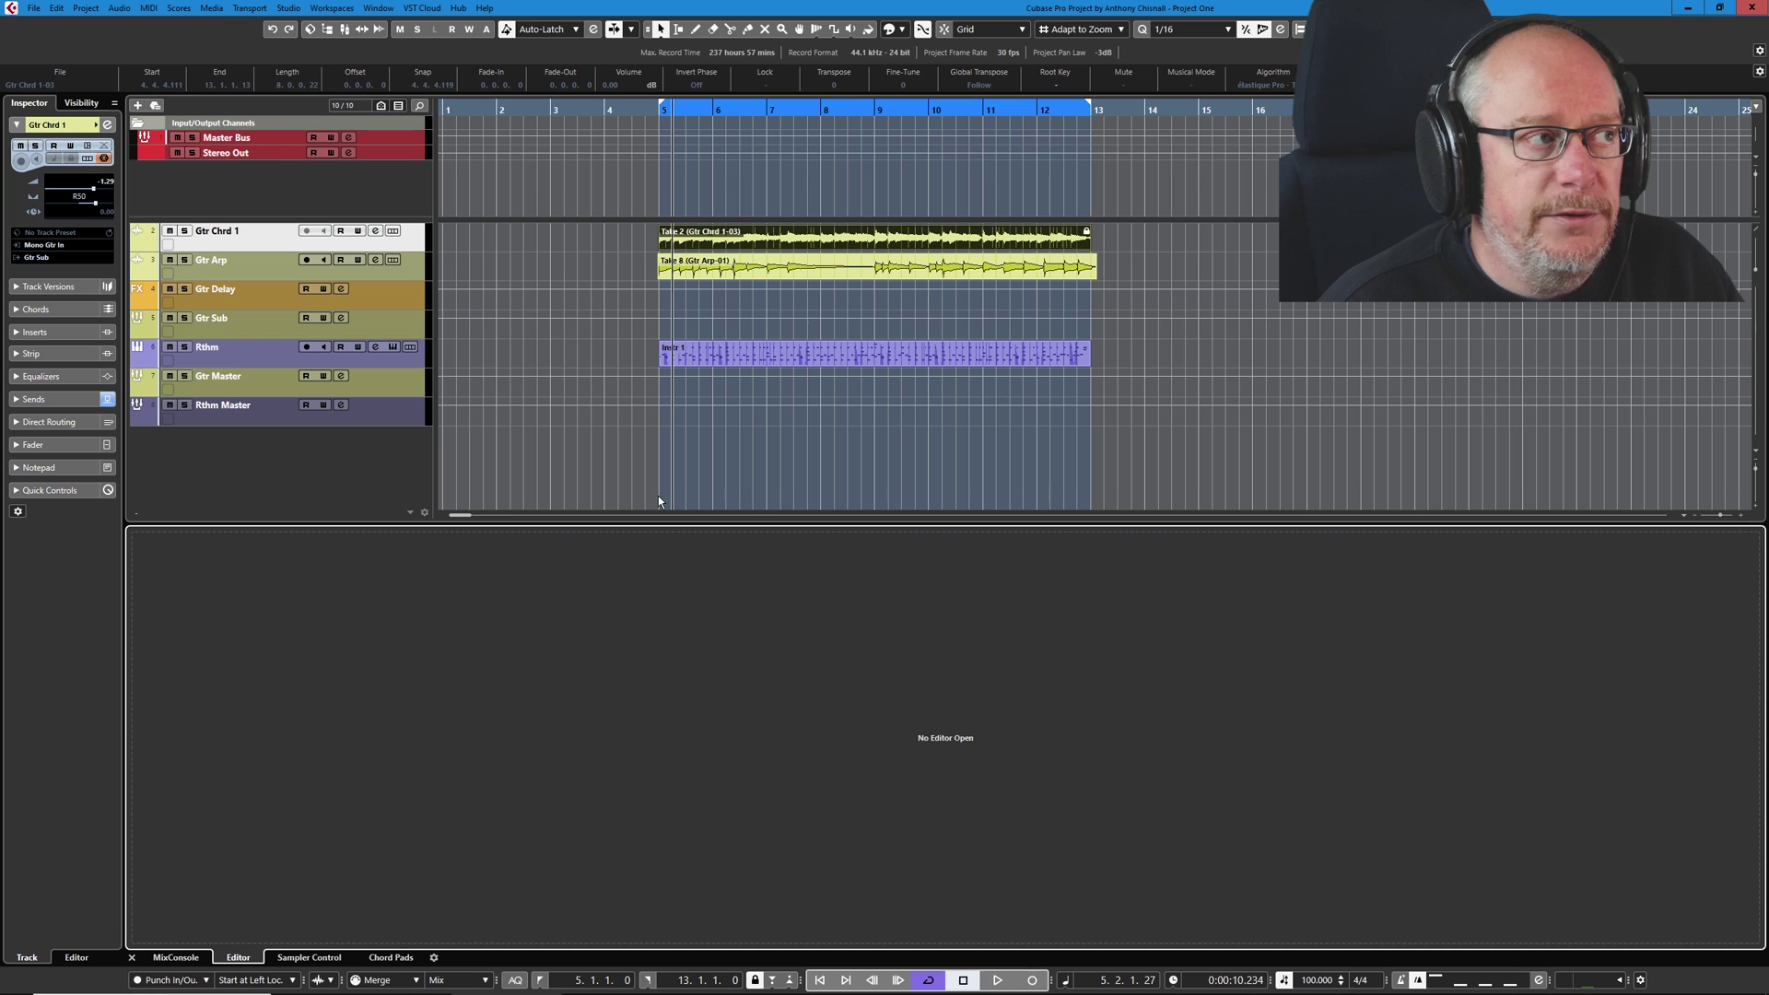
Add the Freeze control to audio and instrument track headers and widen the track list
right_click(256, 245)
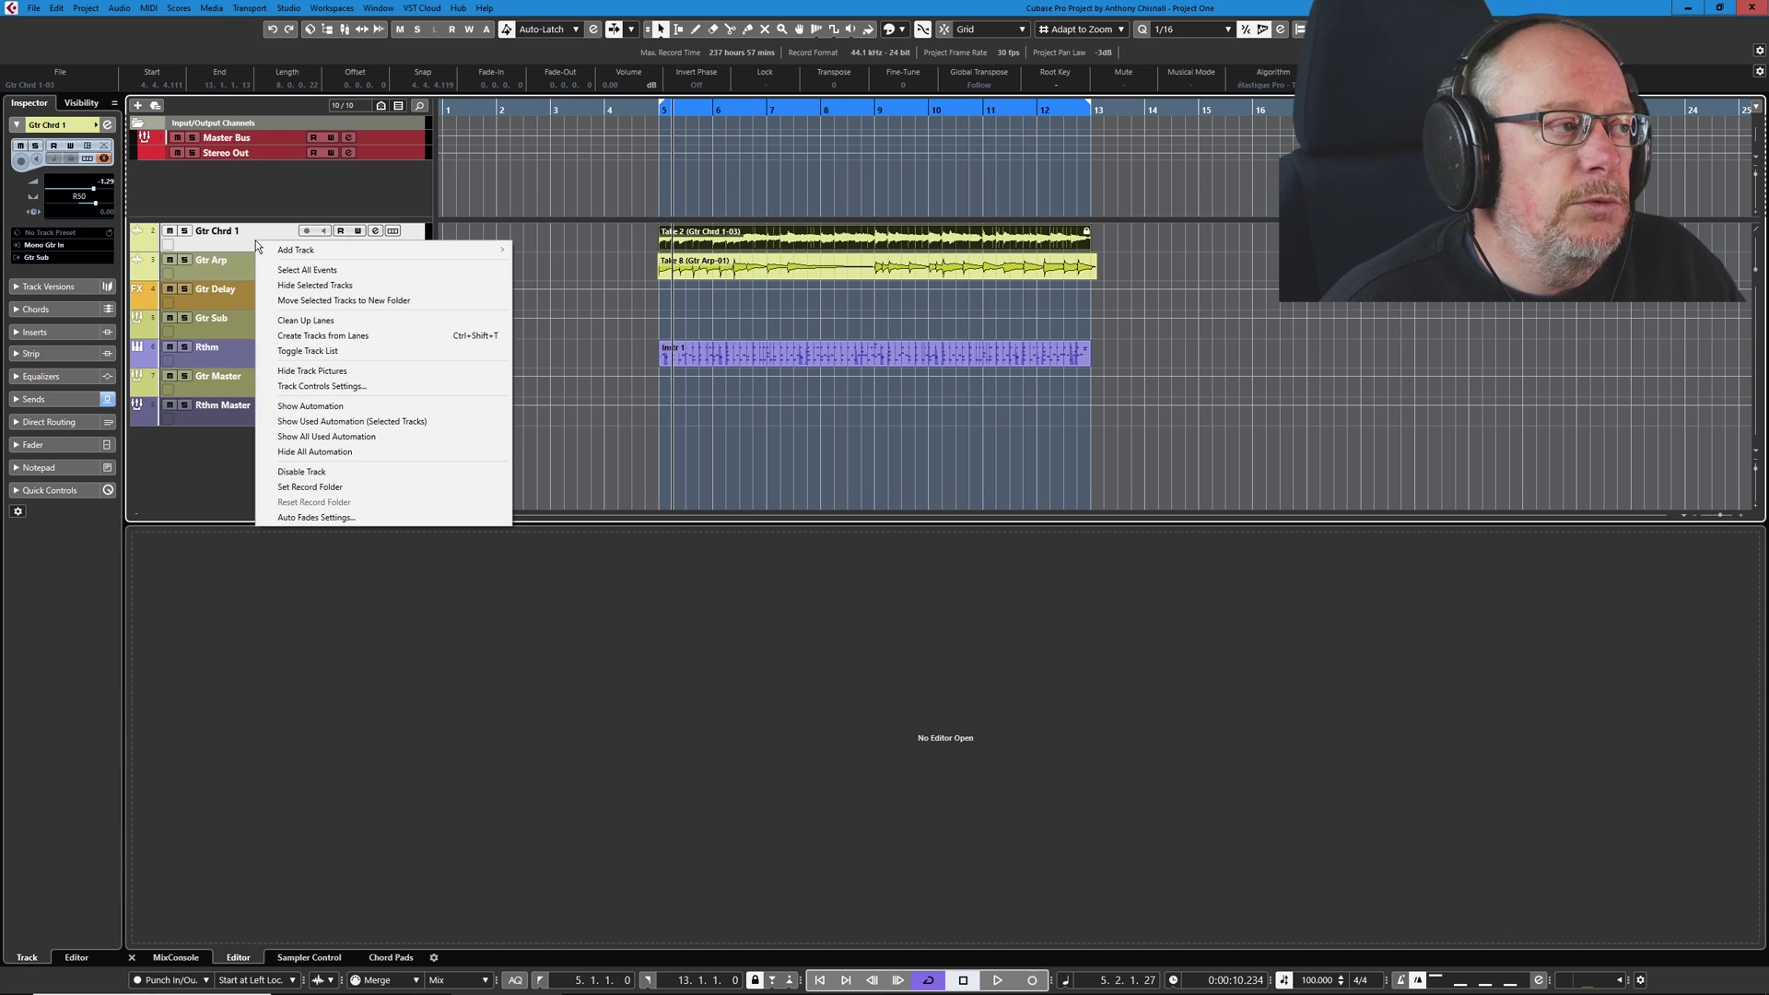
click(321, 385)
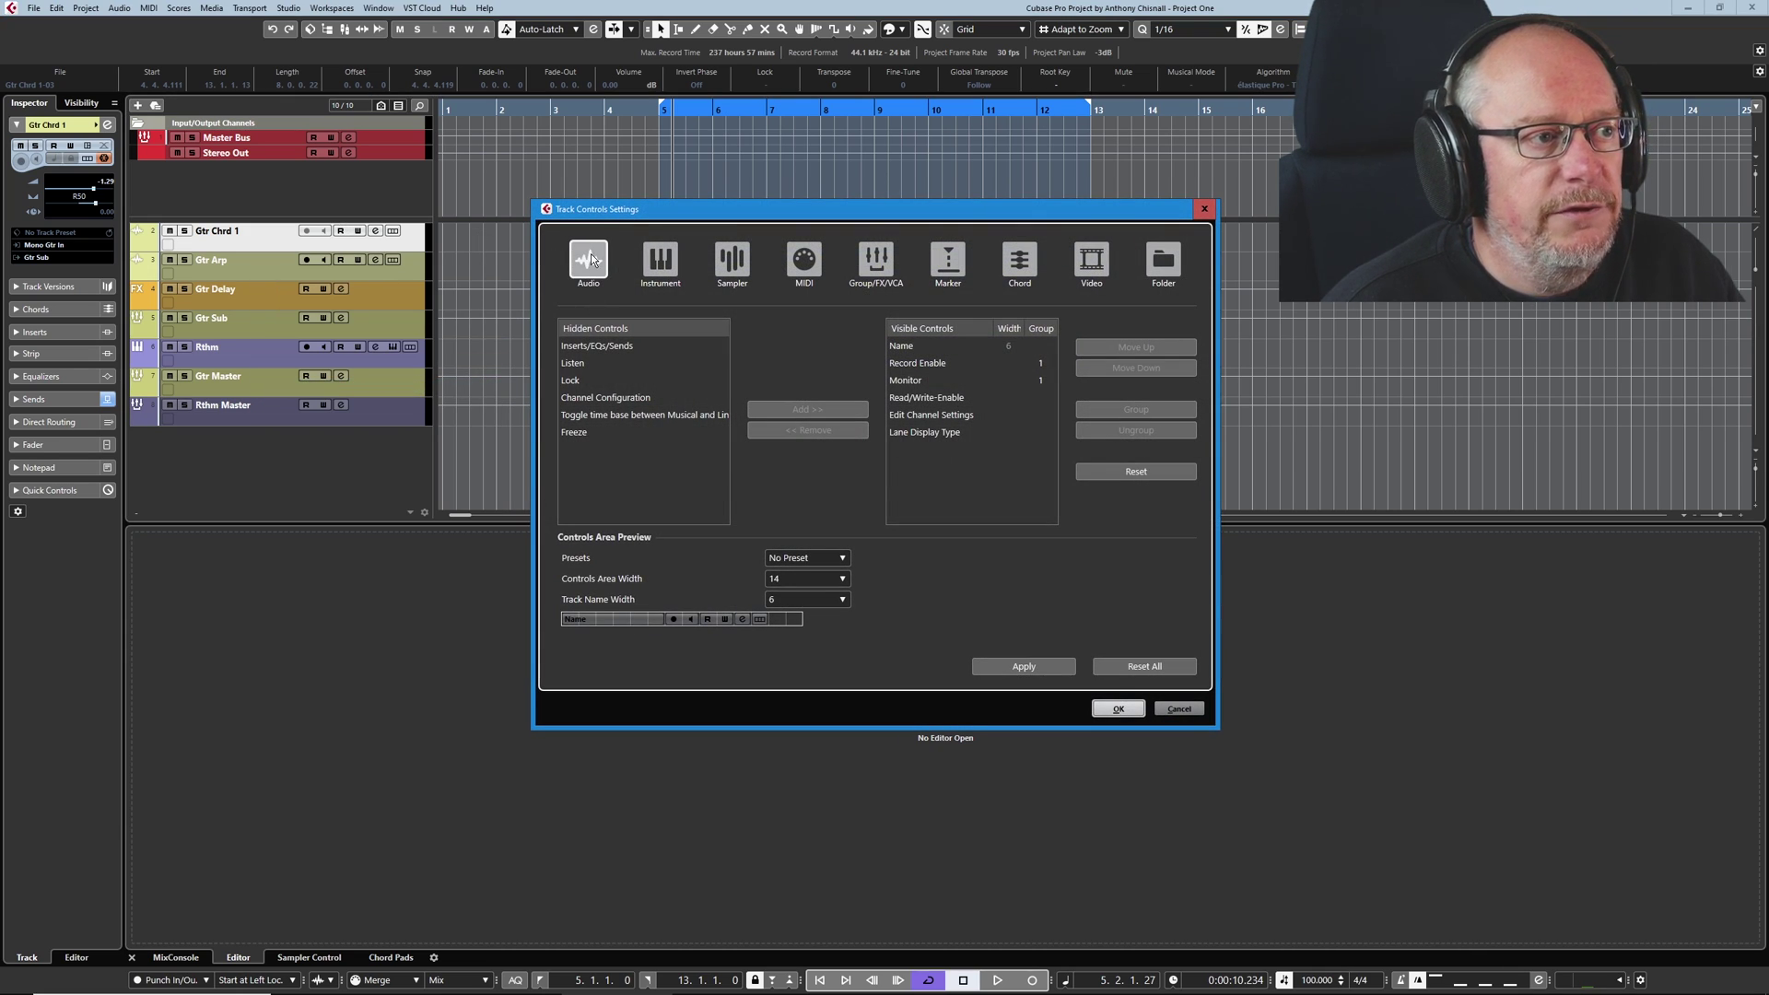
click(583, 430)
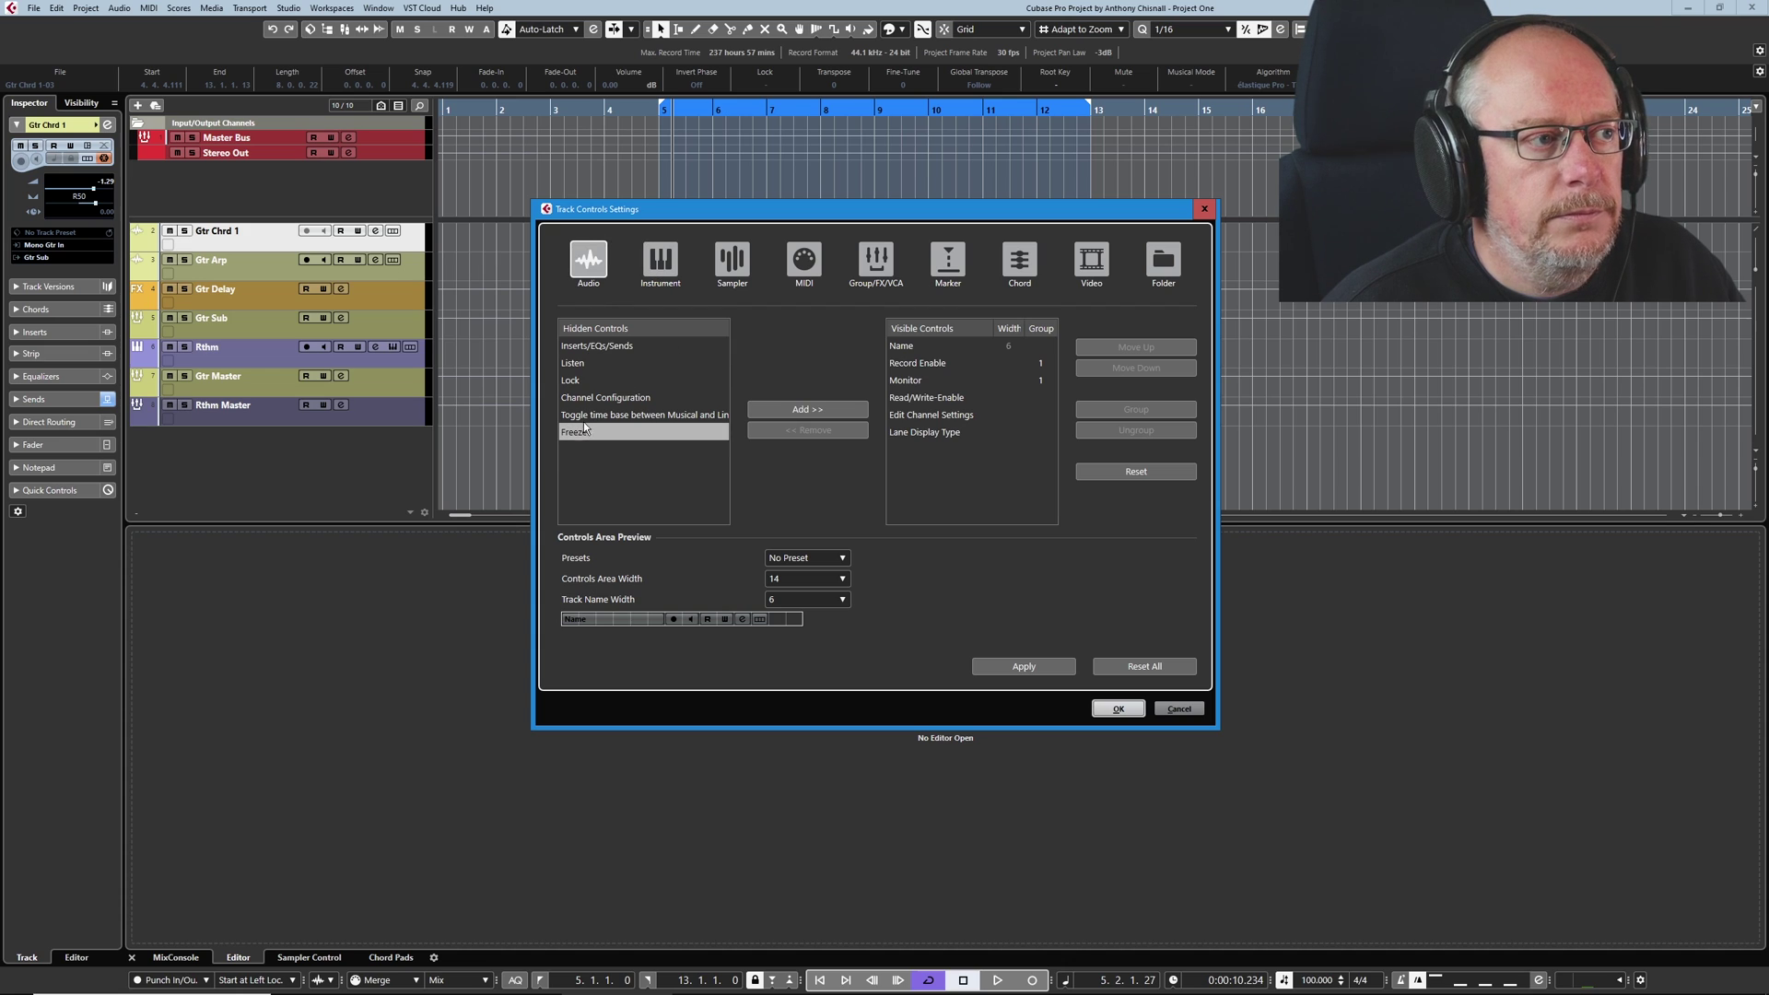
click(804, 409)
click(660, 259)
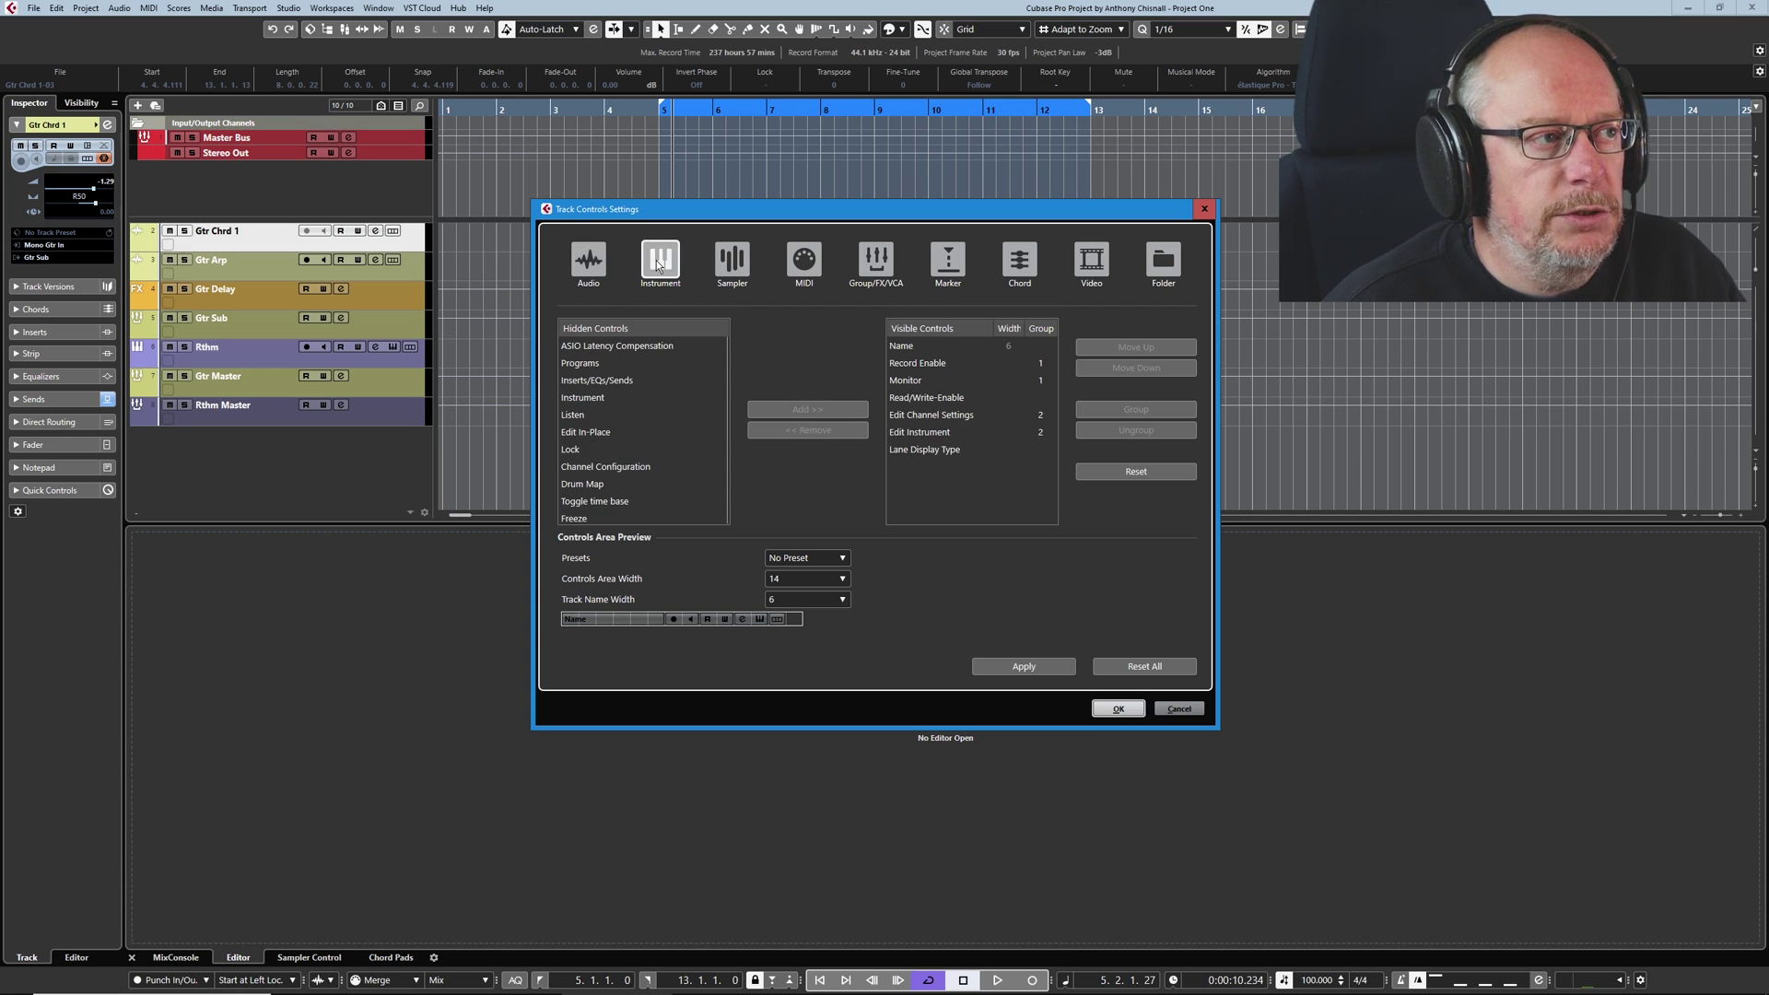
click(577, 522)
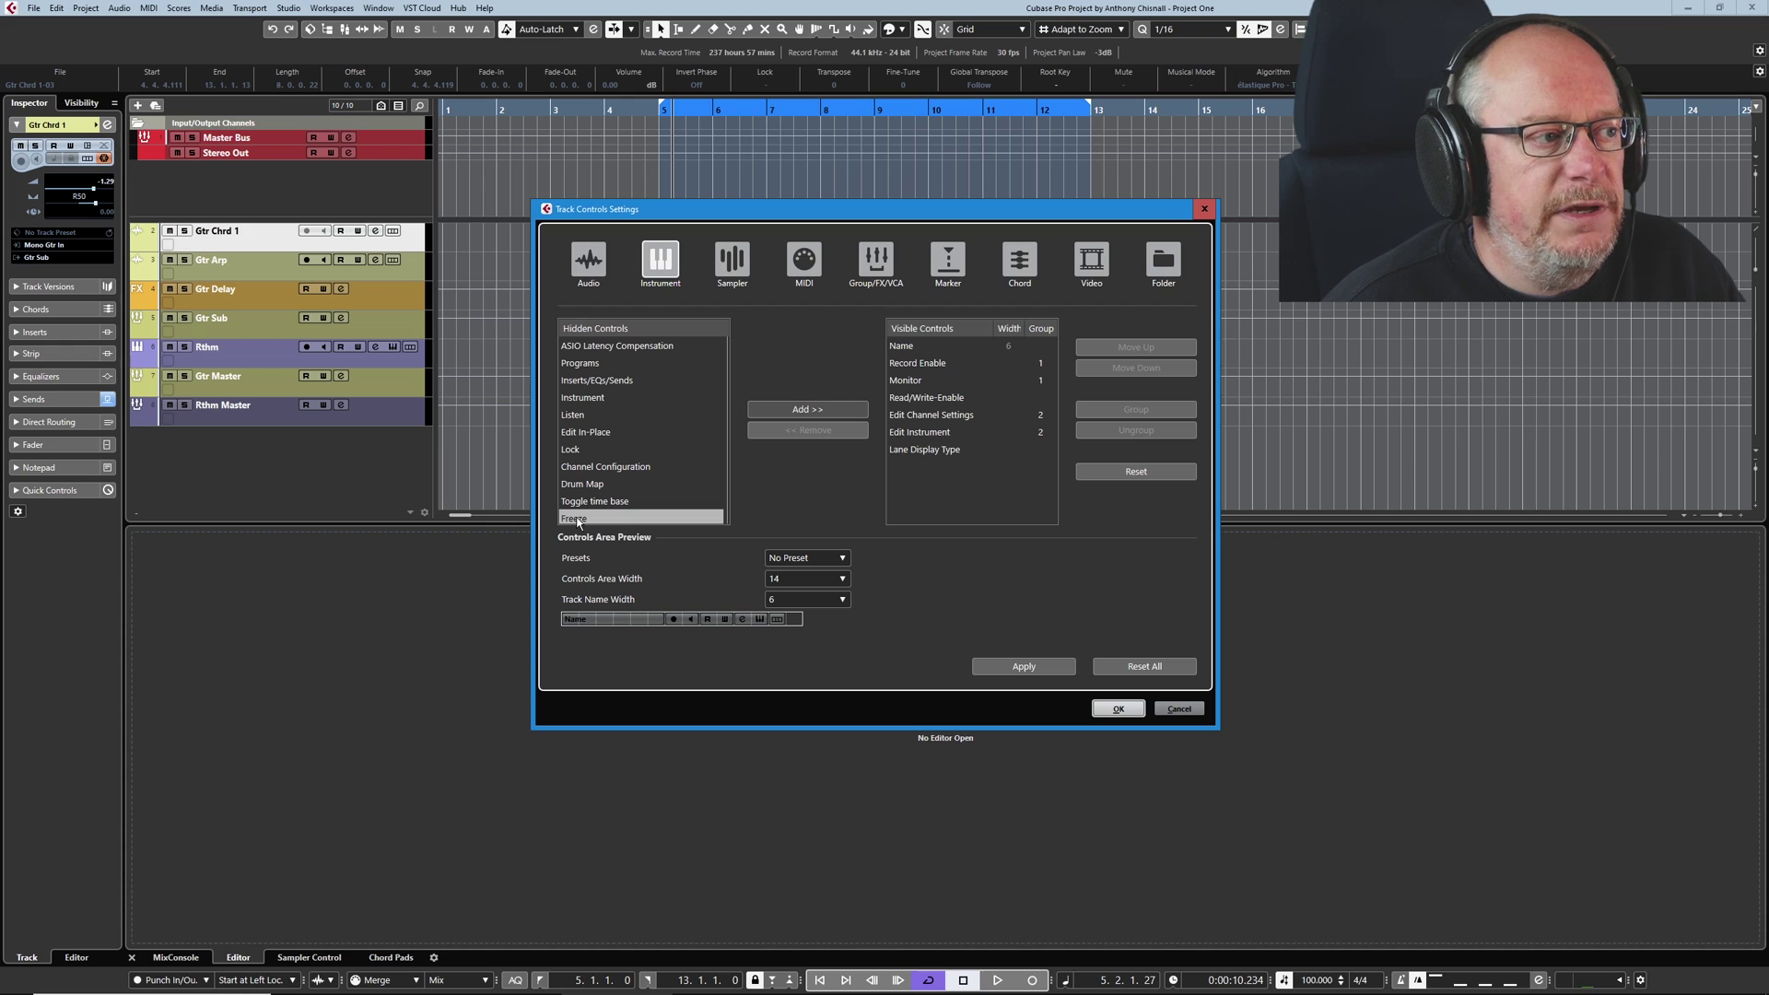
click(807, 411)
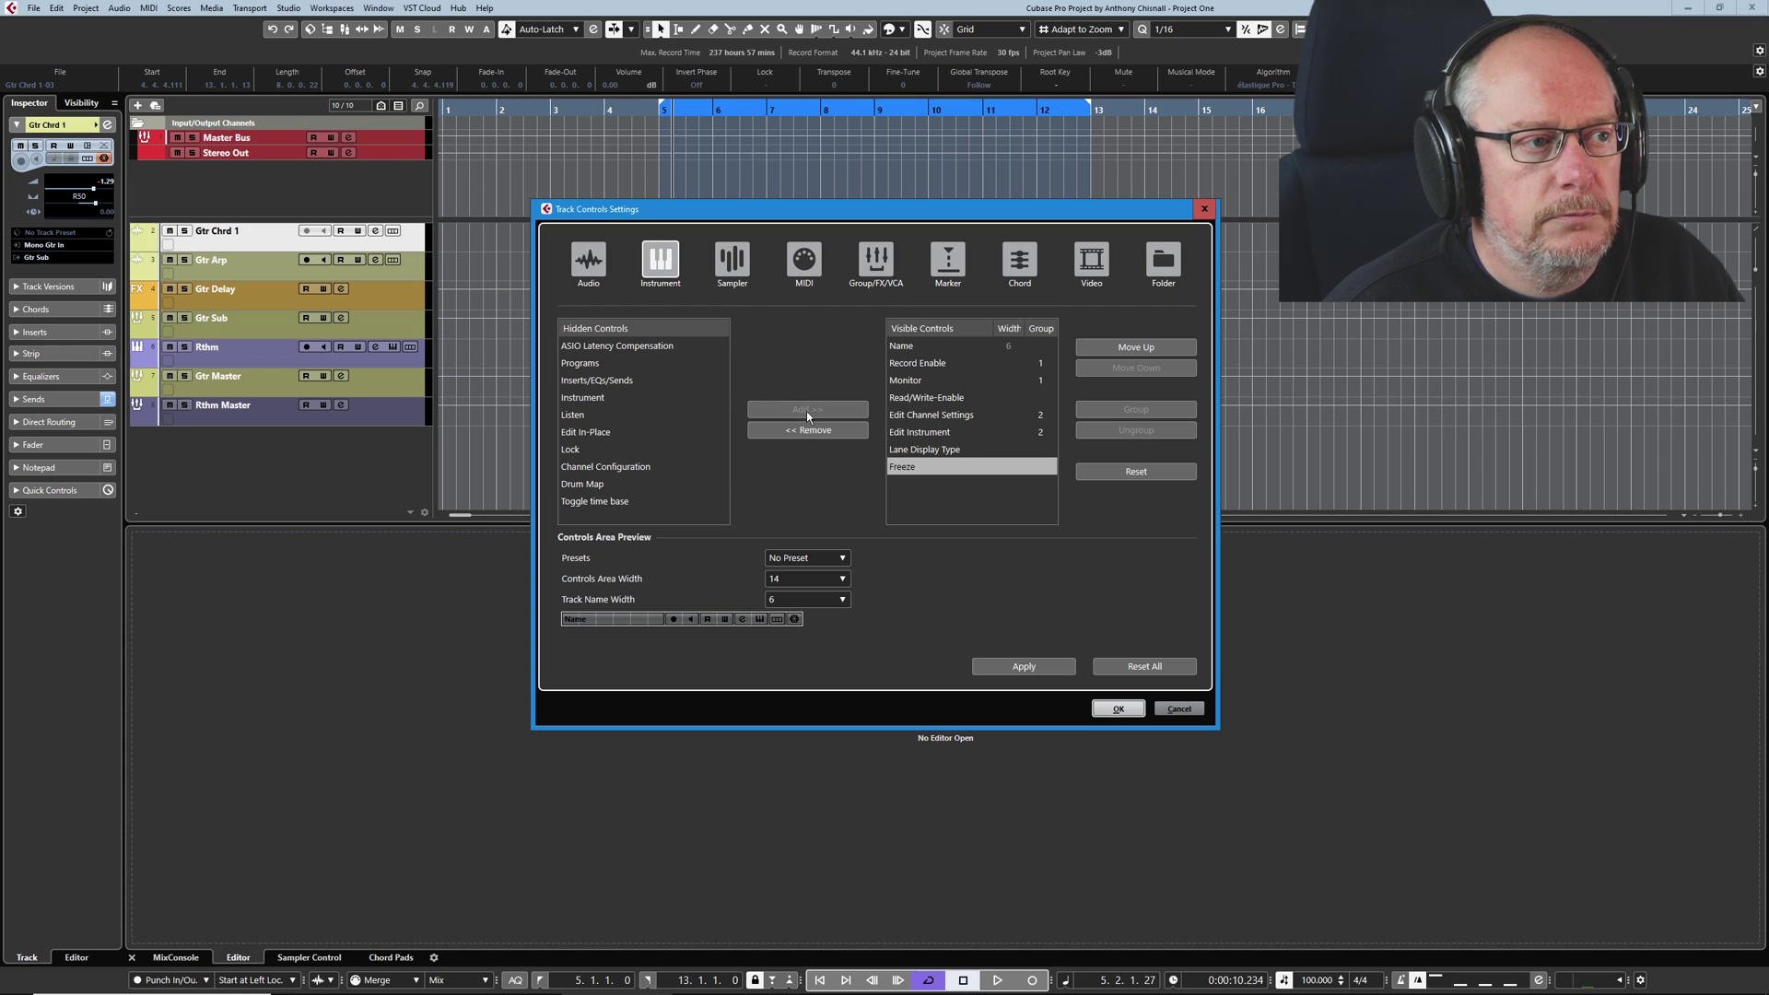
click(1023, 666)
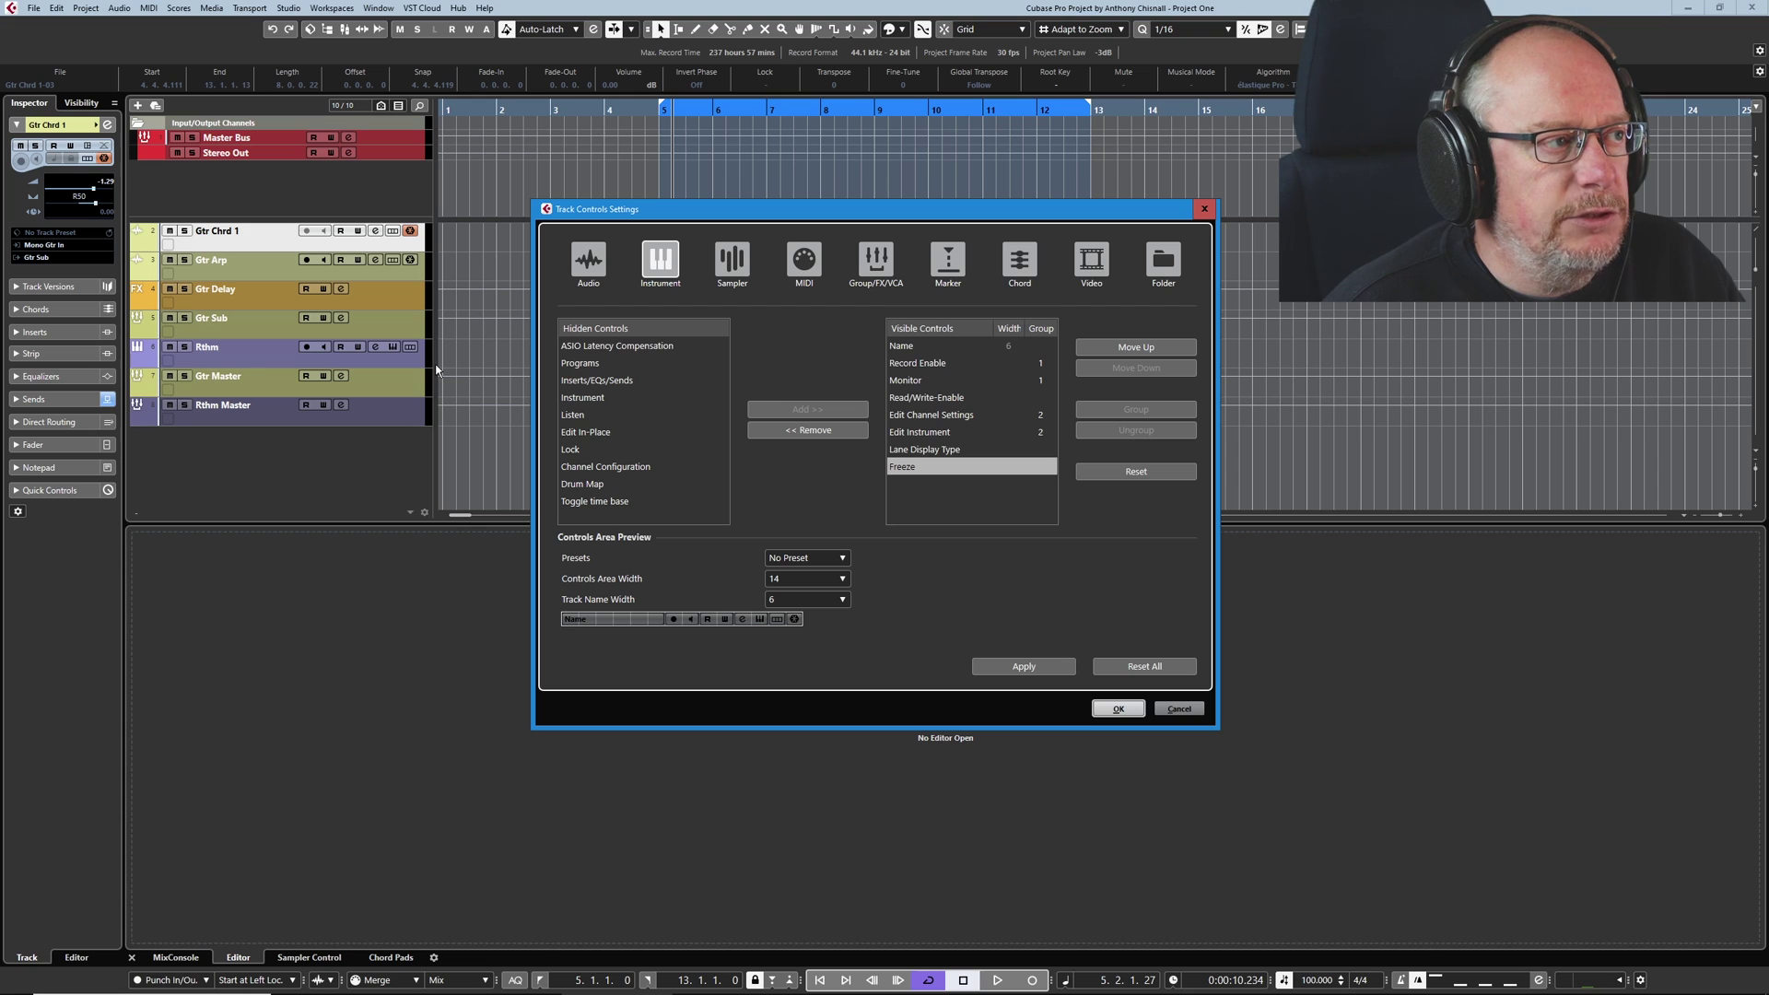
click(1121, 706)
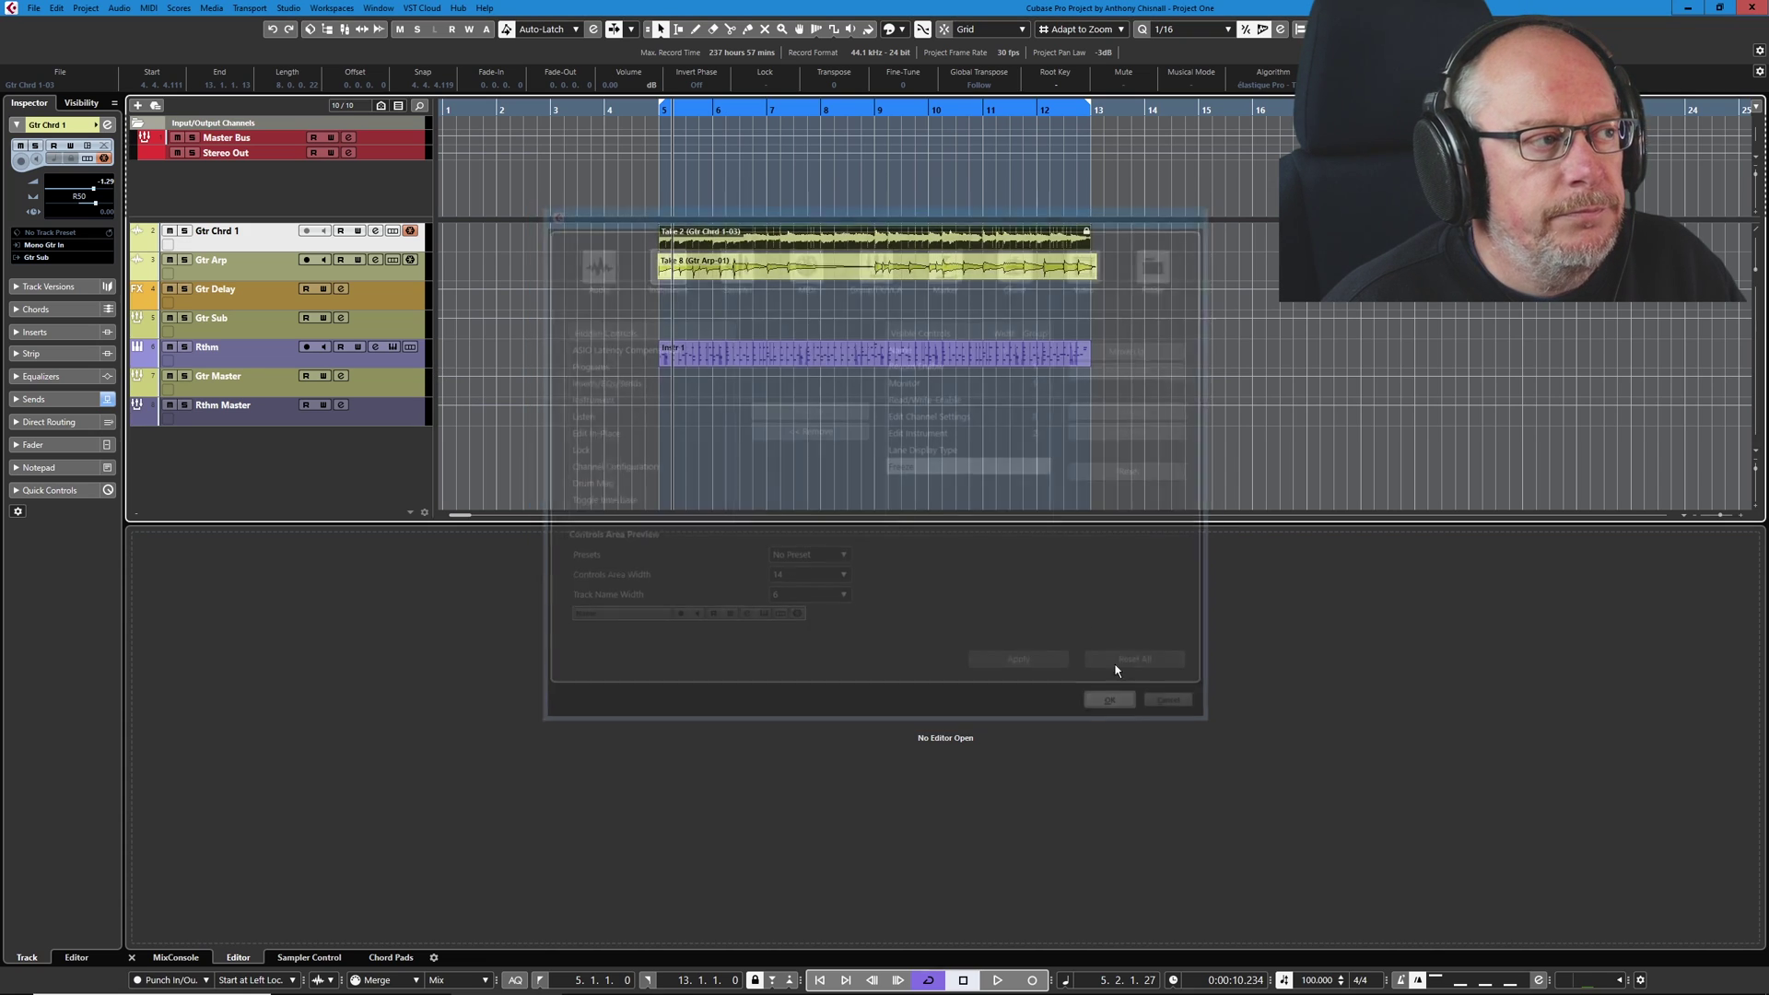
drag(433, 376, 449, 376)
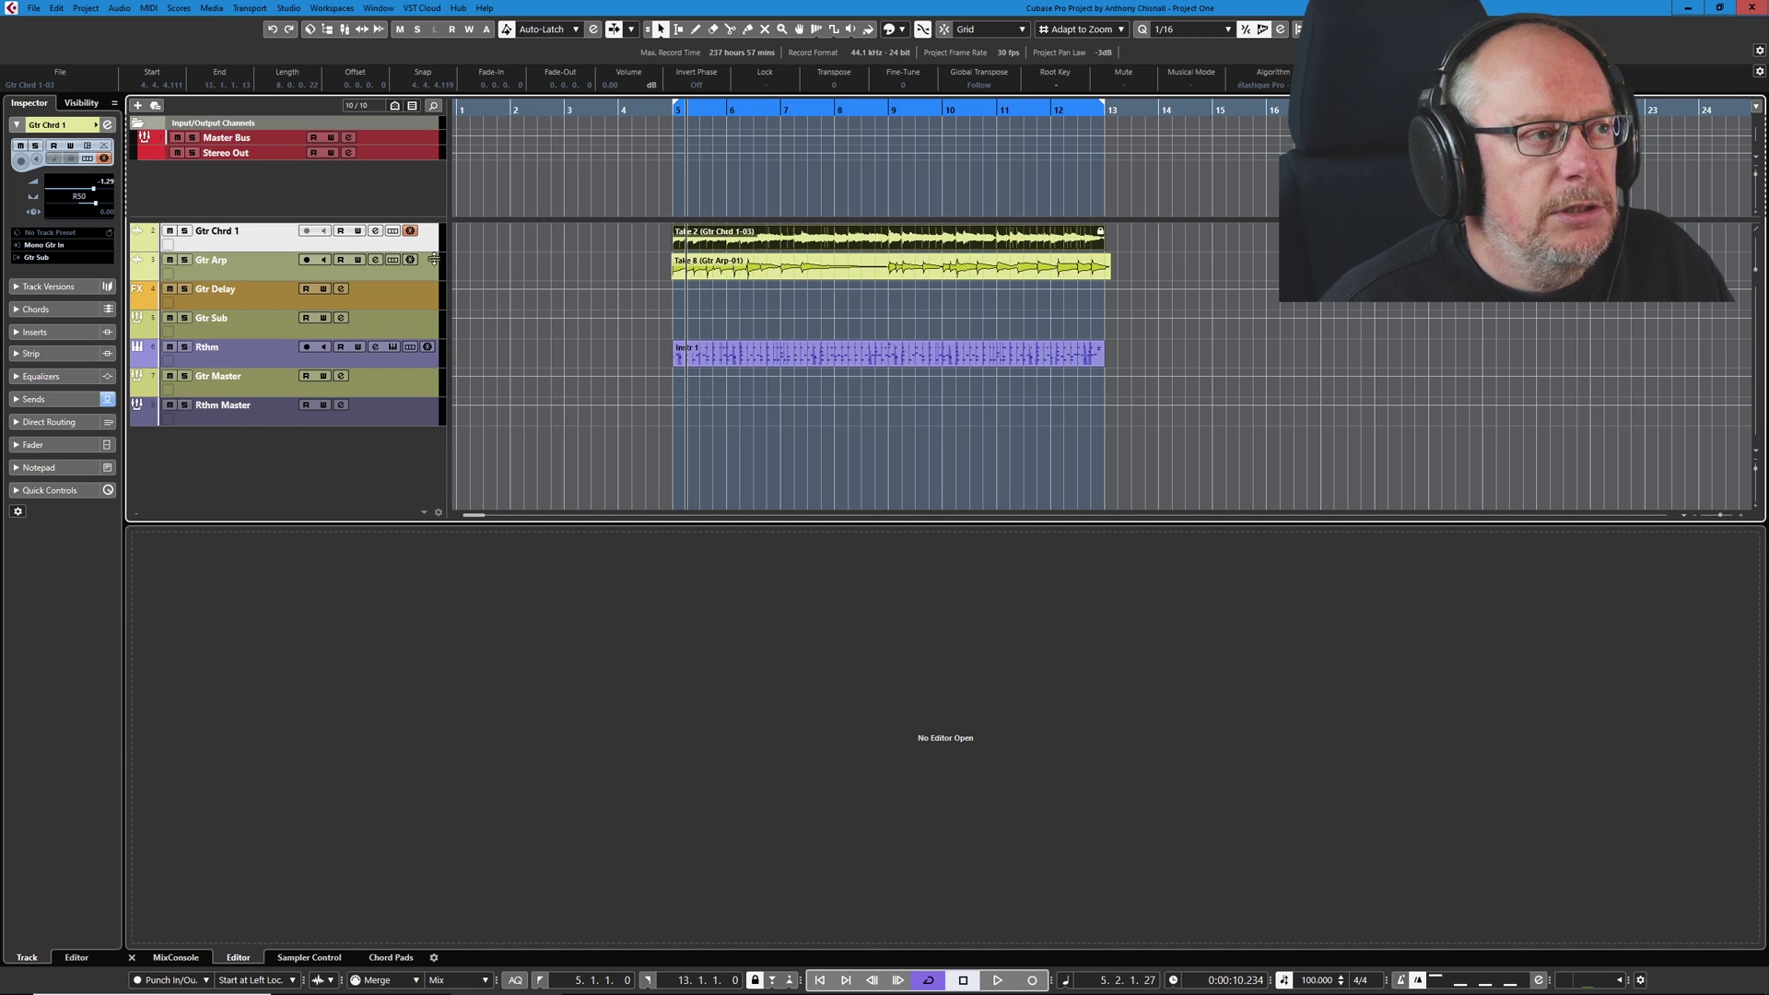
Unfreeze Gtr Chrd 1 with Keep freeze files, then open the project Pool
drag(434, 251, 581, 254)
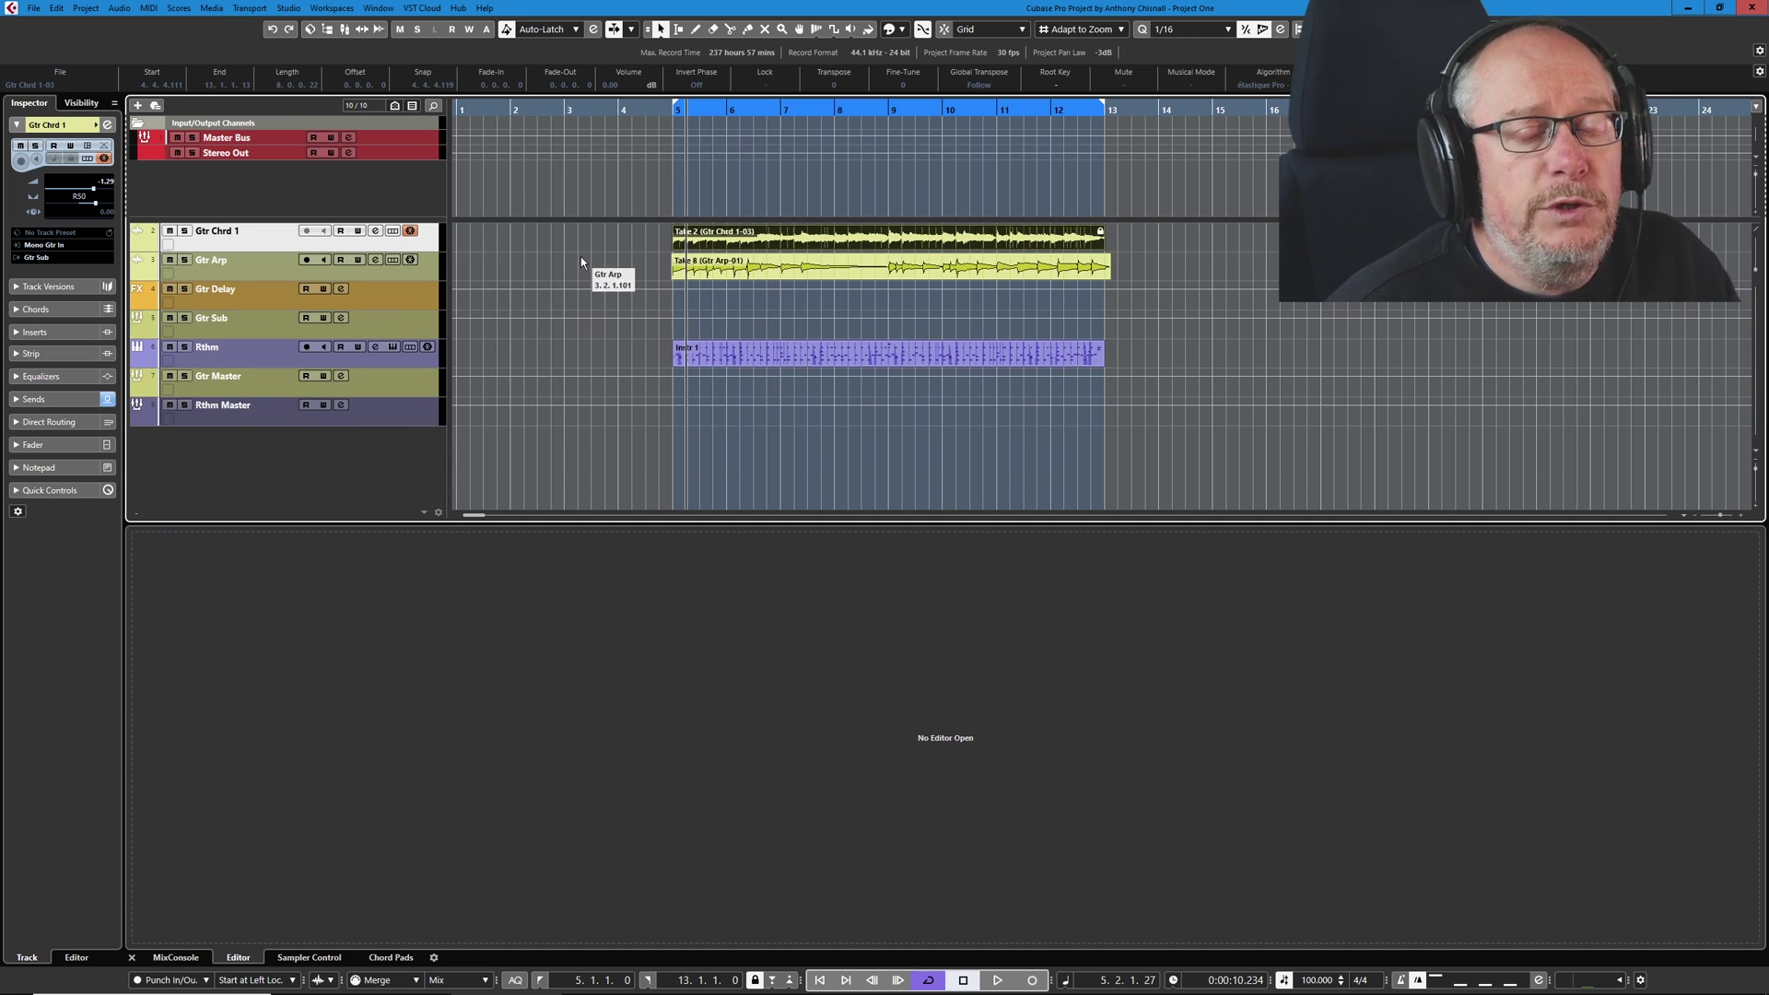
click(411, 230)
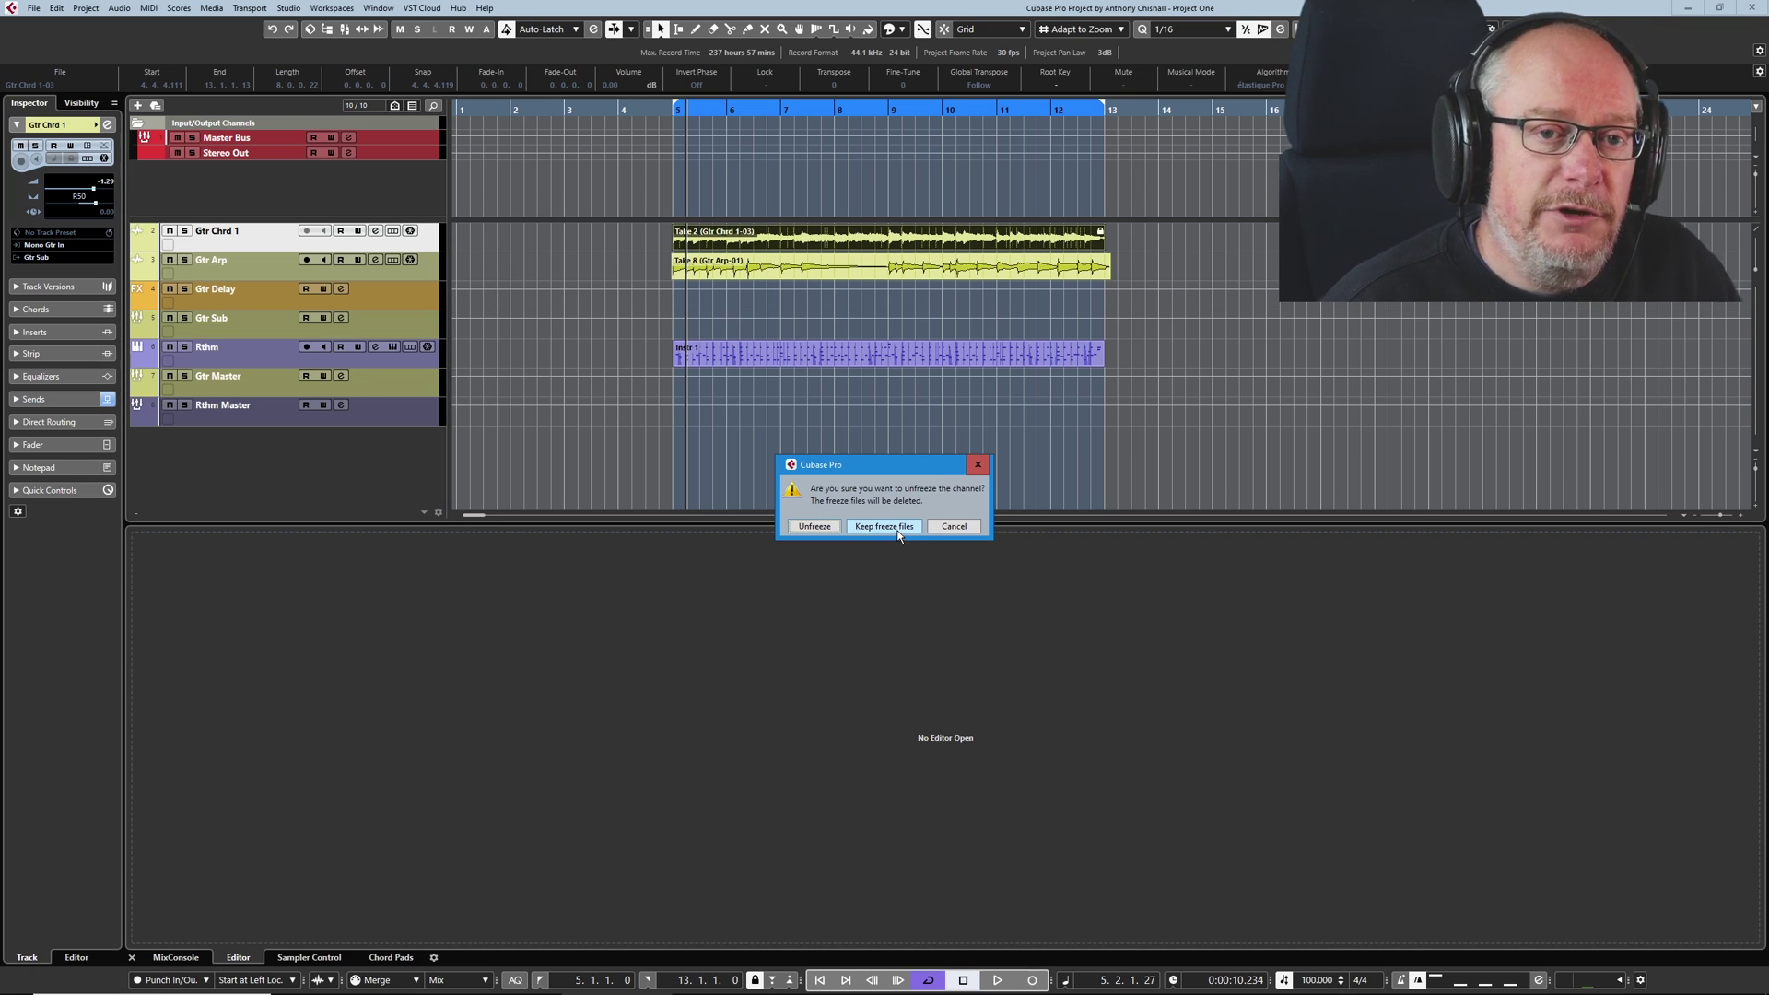
click(813, 527)
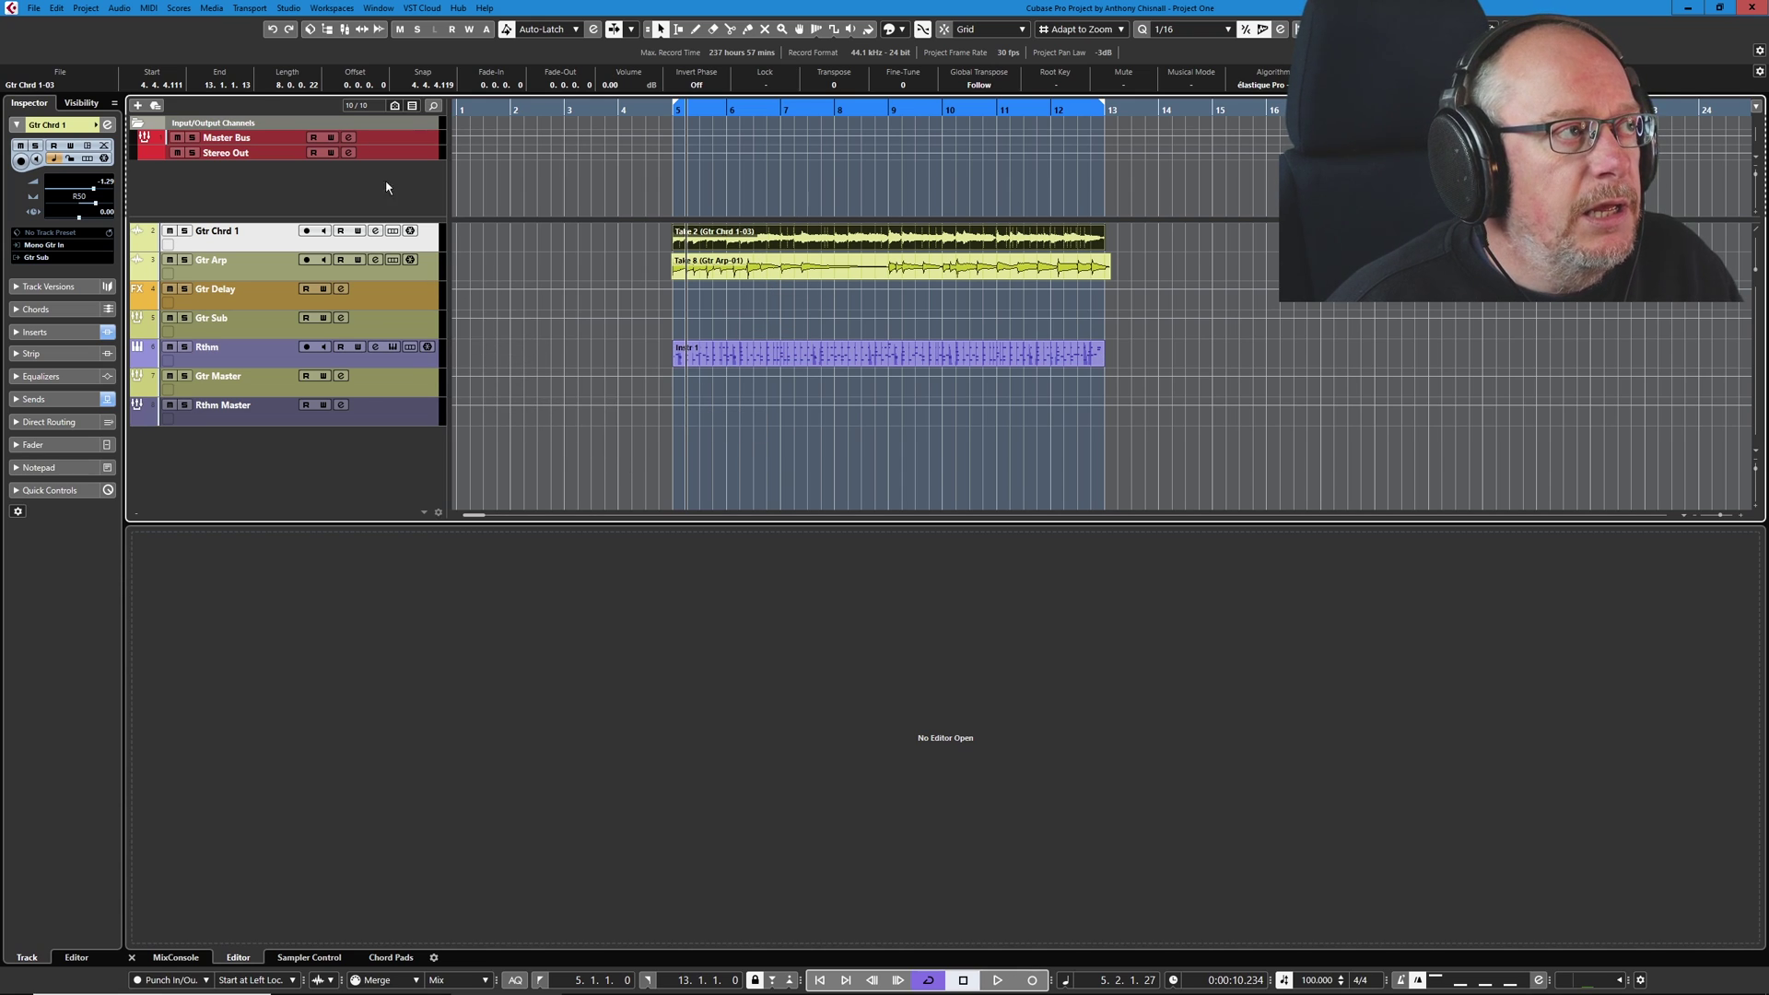
click(329, 28)
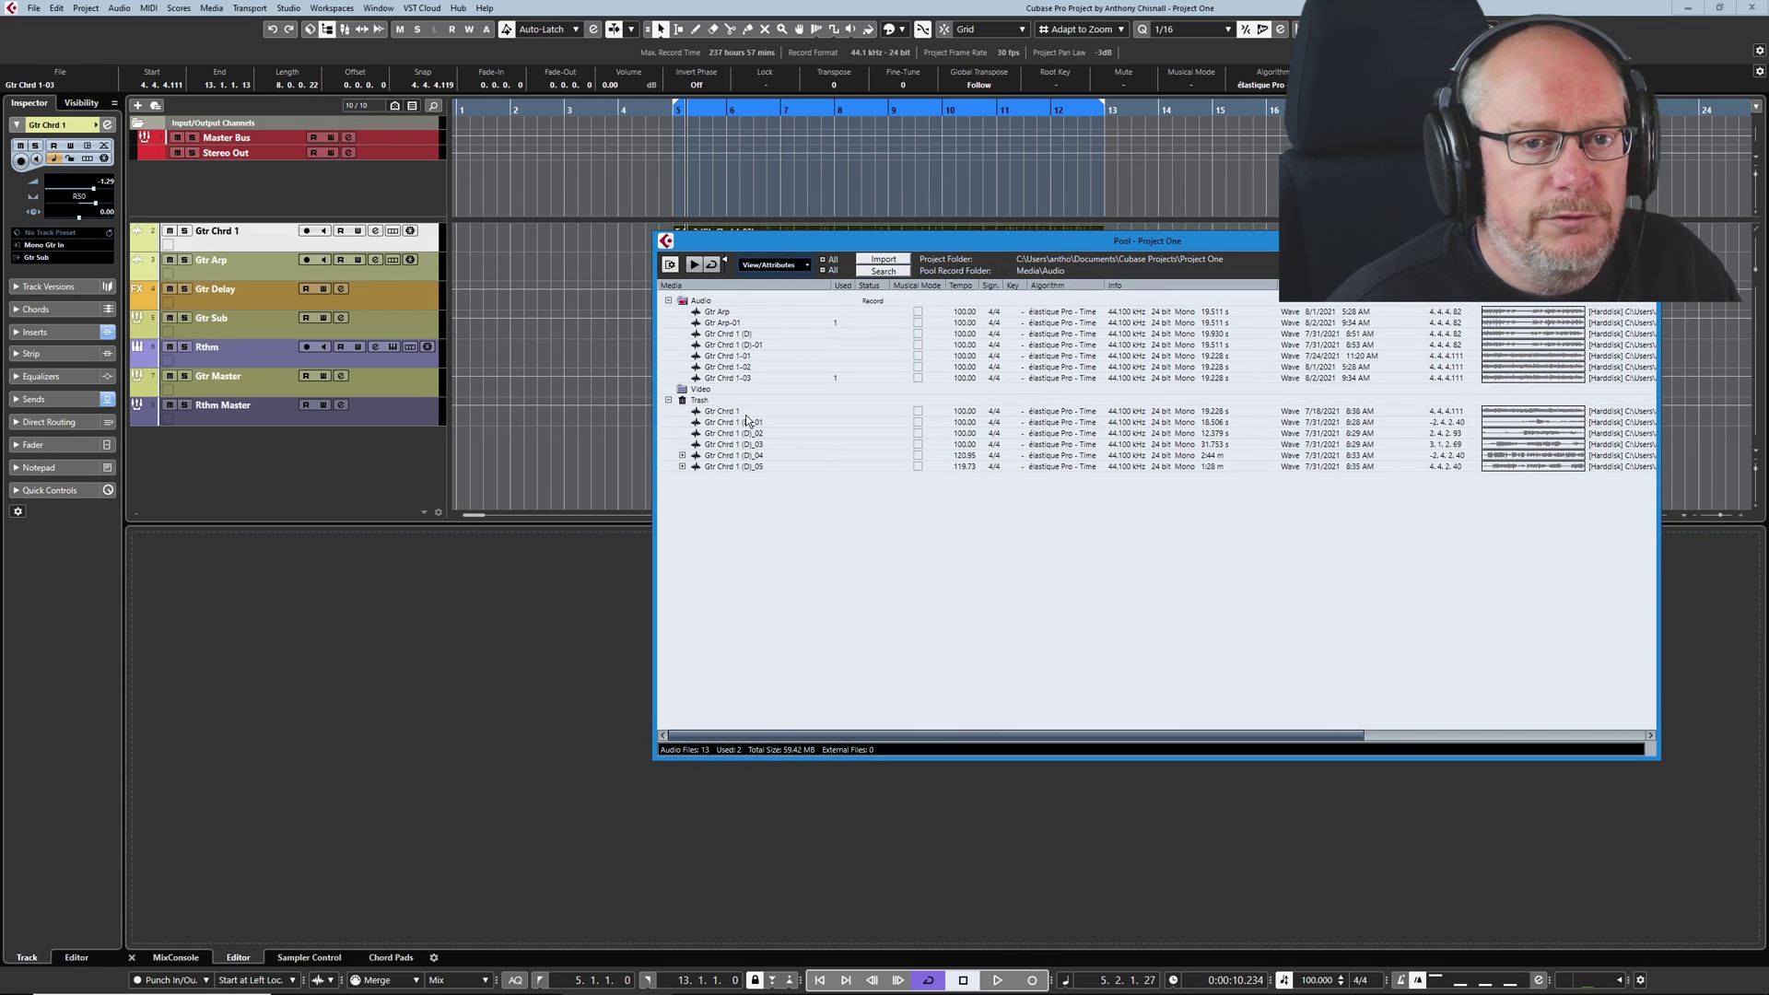
Move all unused media in the Pool to the Trash
right_click(702, 304)
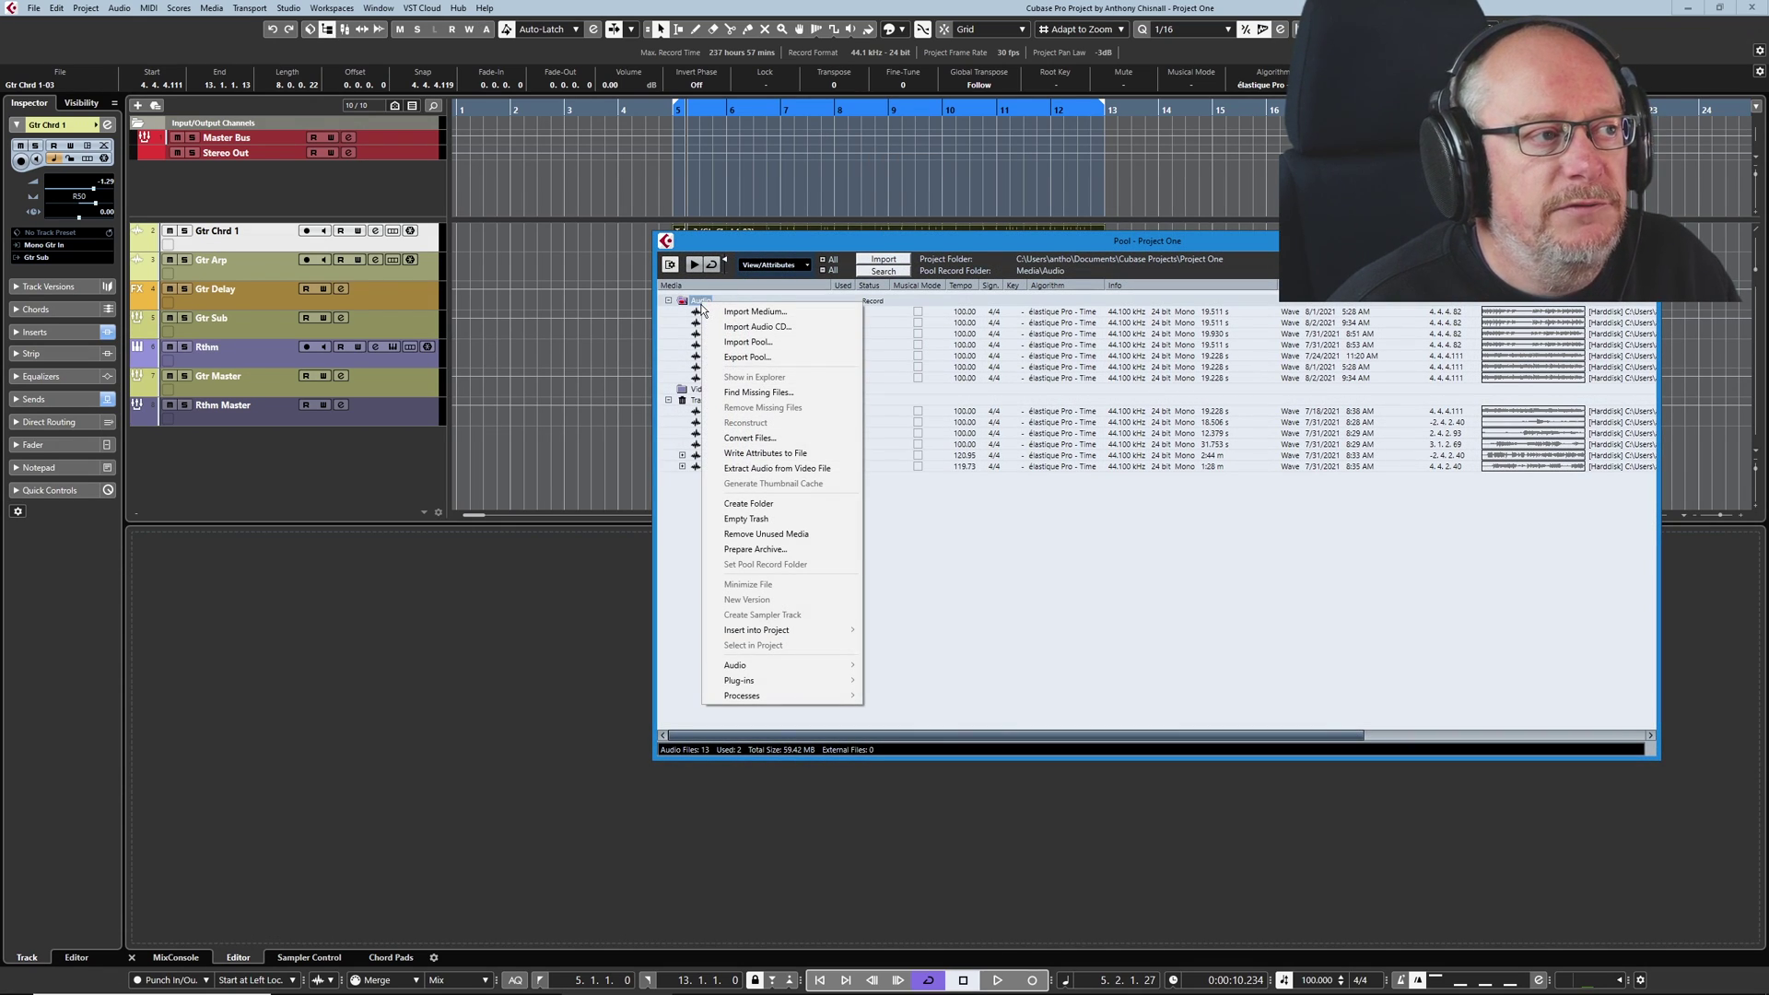
click(763, 533)
click(820, 526)
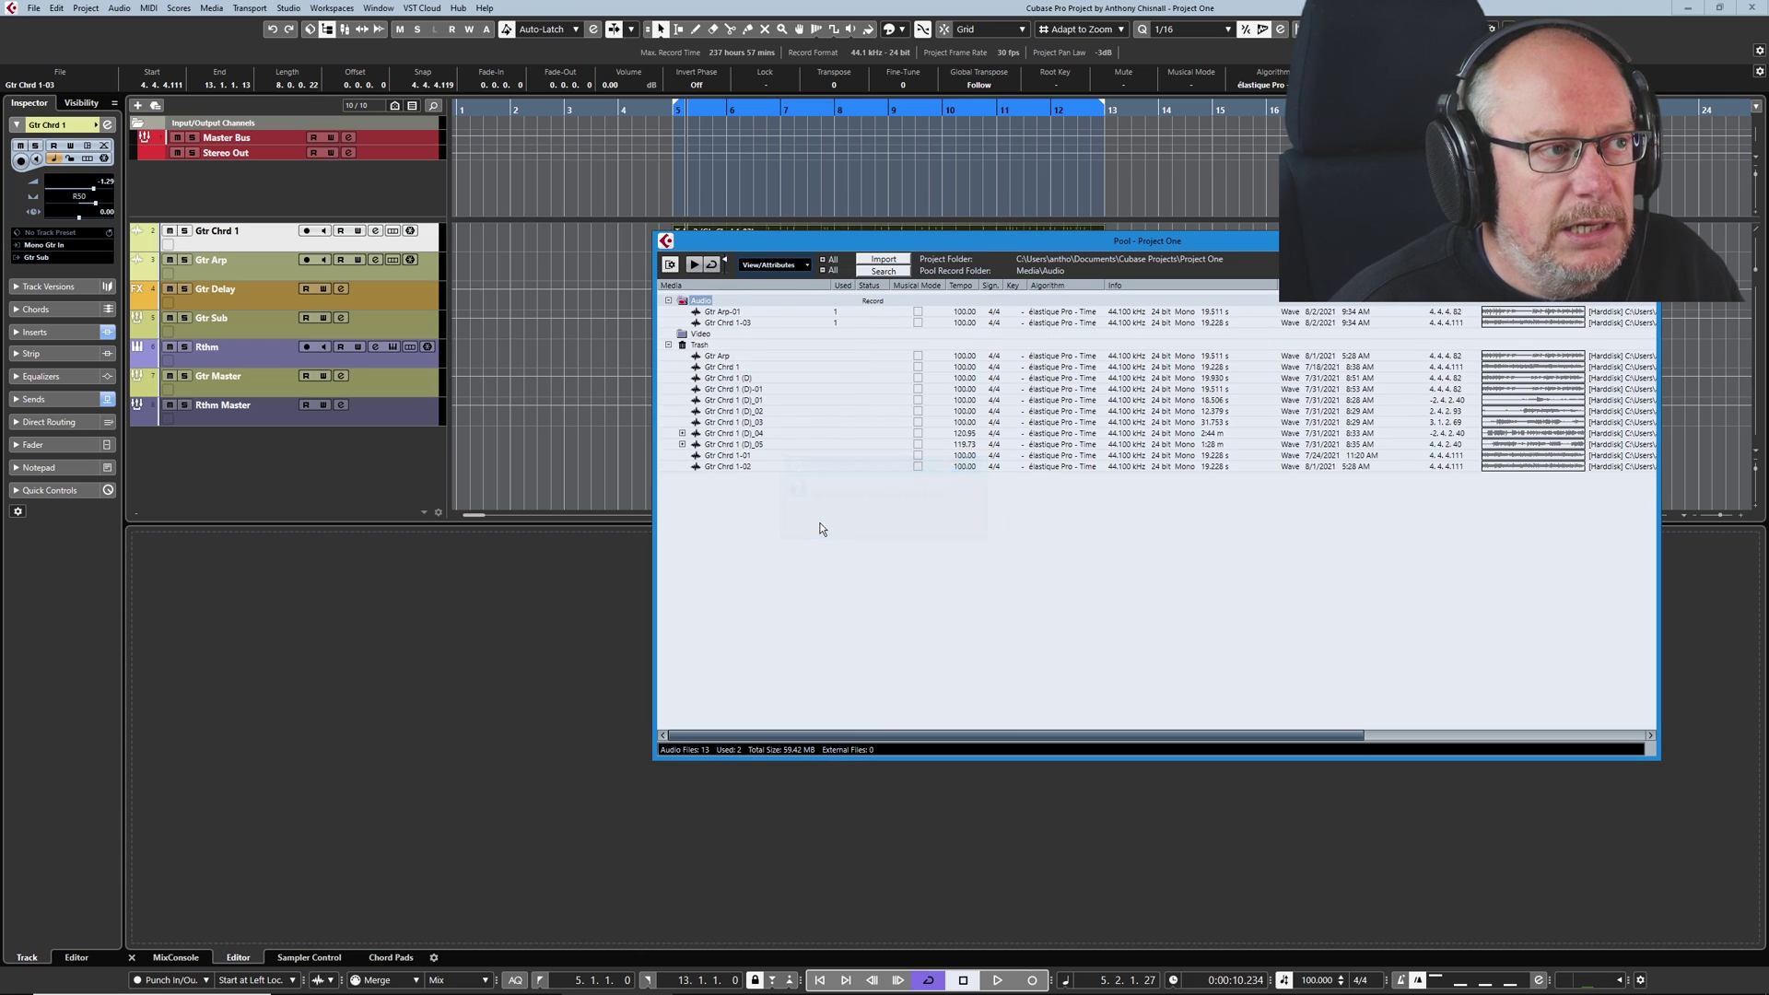
Empty the Pool Trash, erasing the files, and close the Pool with Ctrl+P
right_click(704, 348)
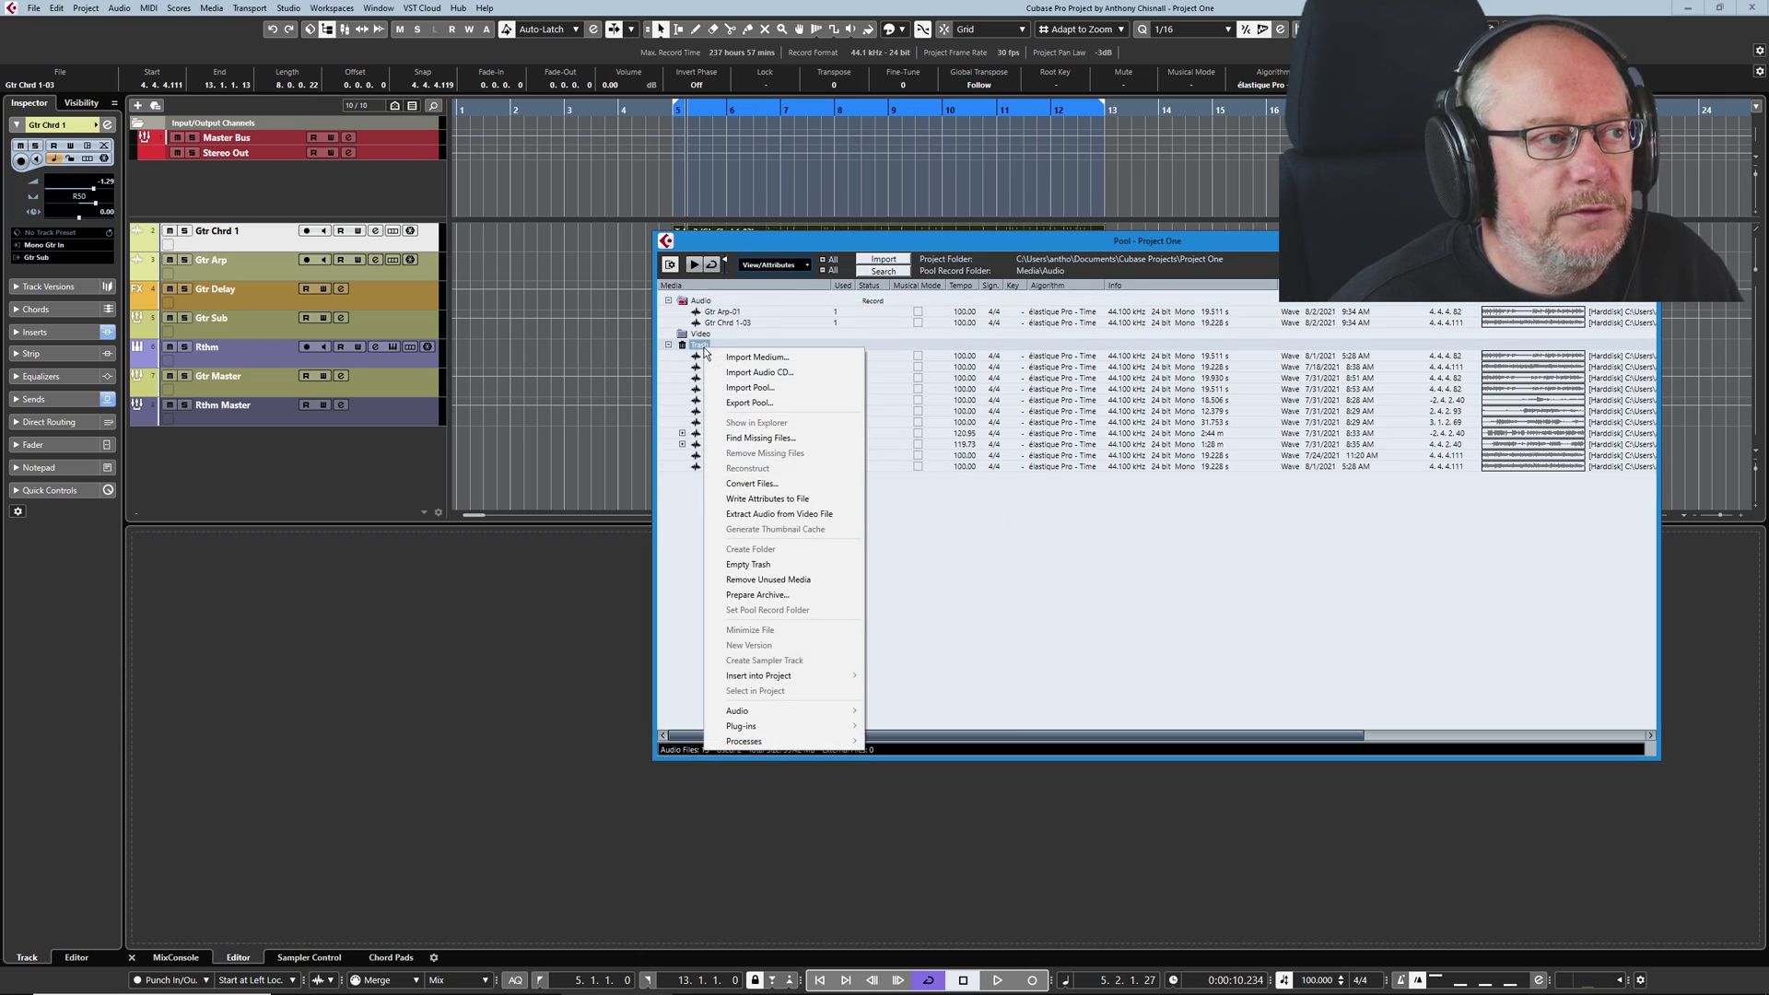
click(771, 566)
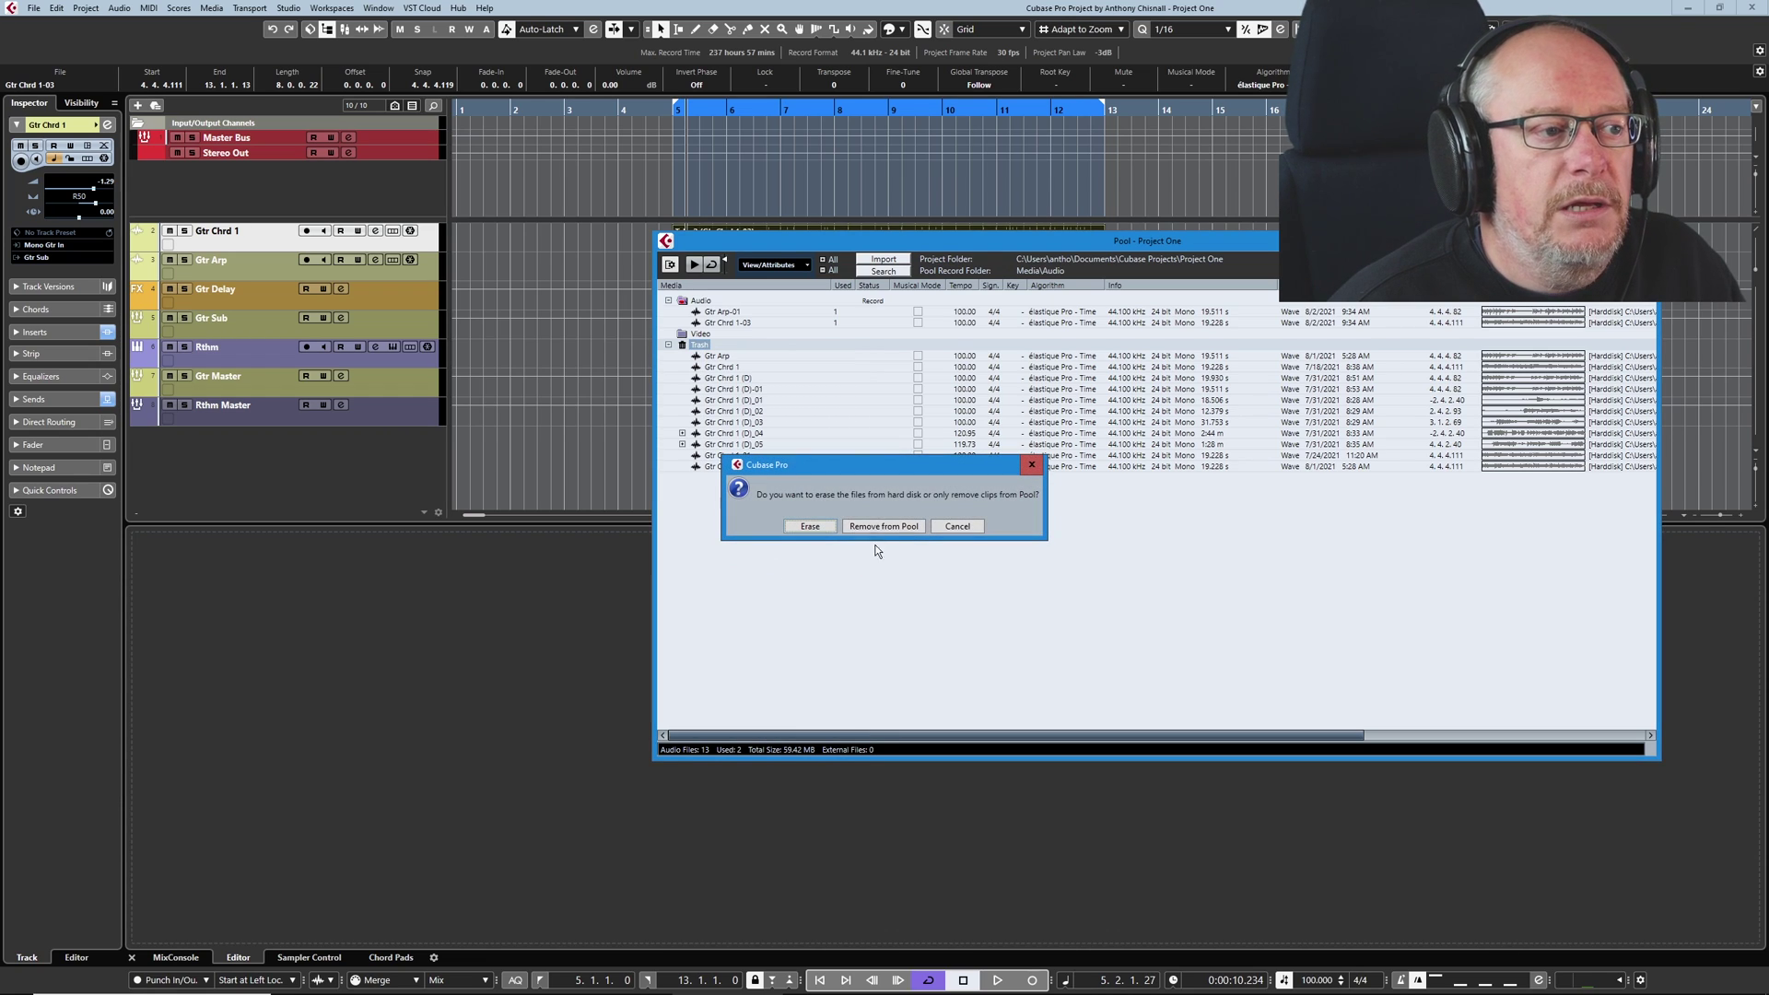
click(810, 527)
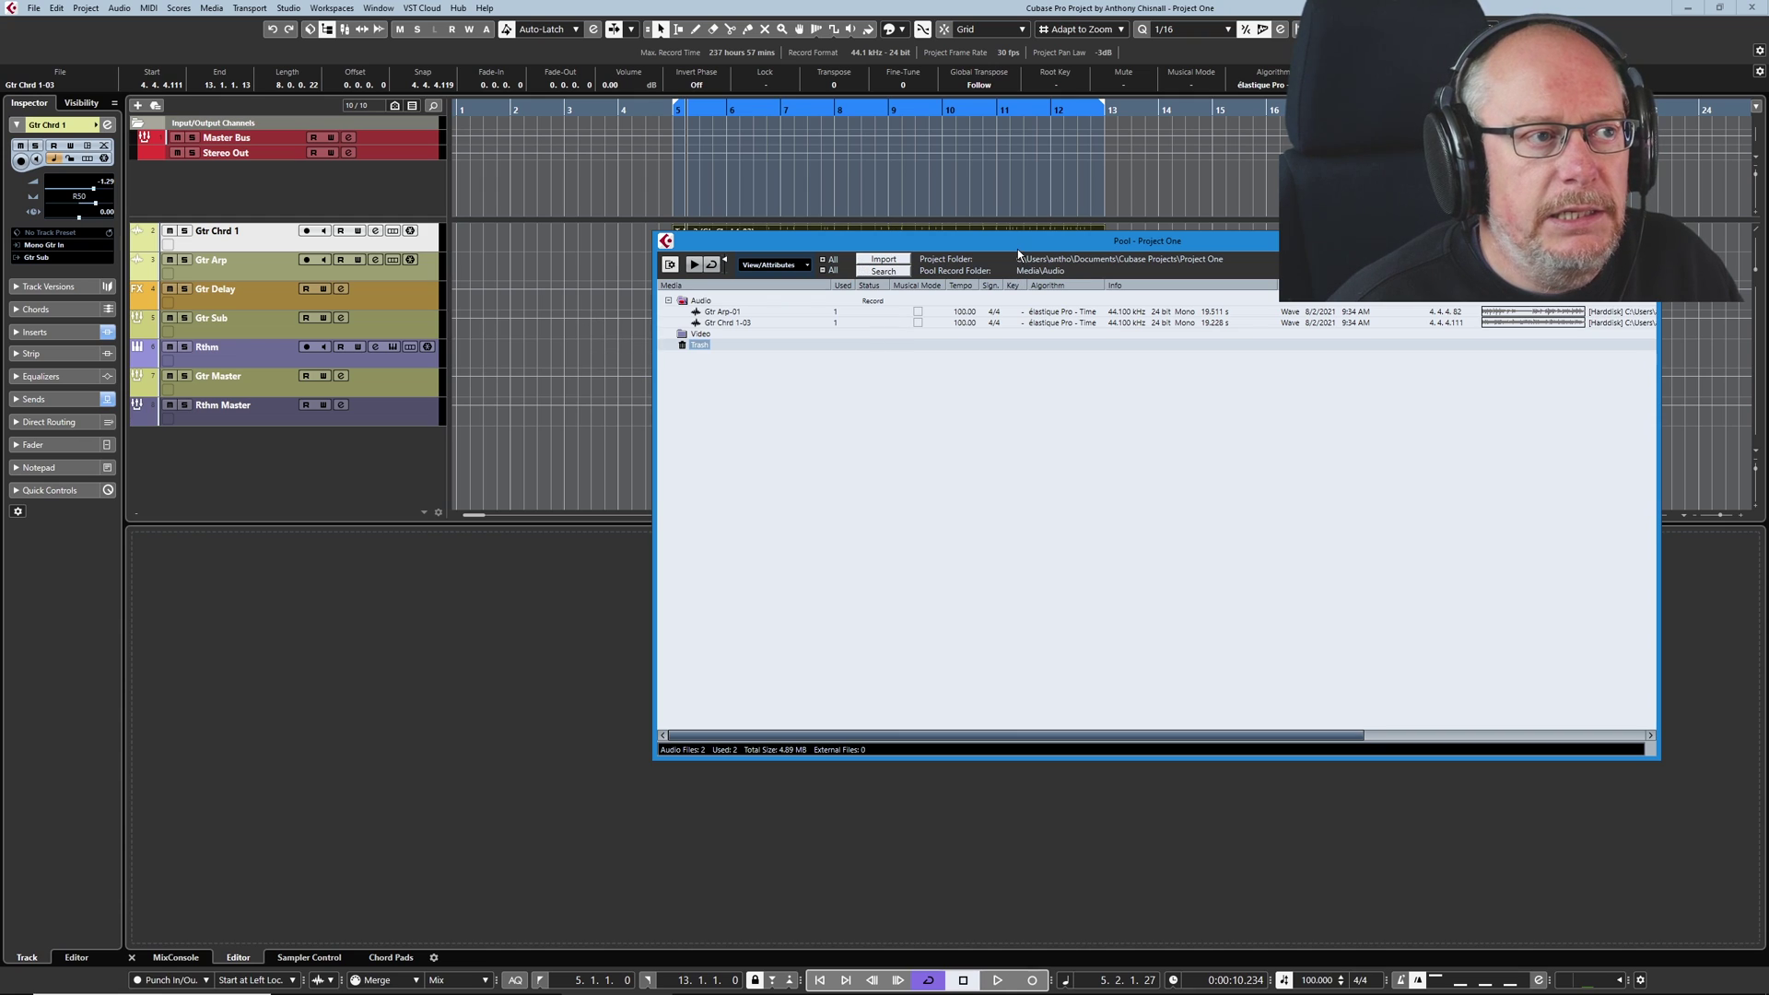
drag(1036, 242, 869, 235)
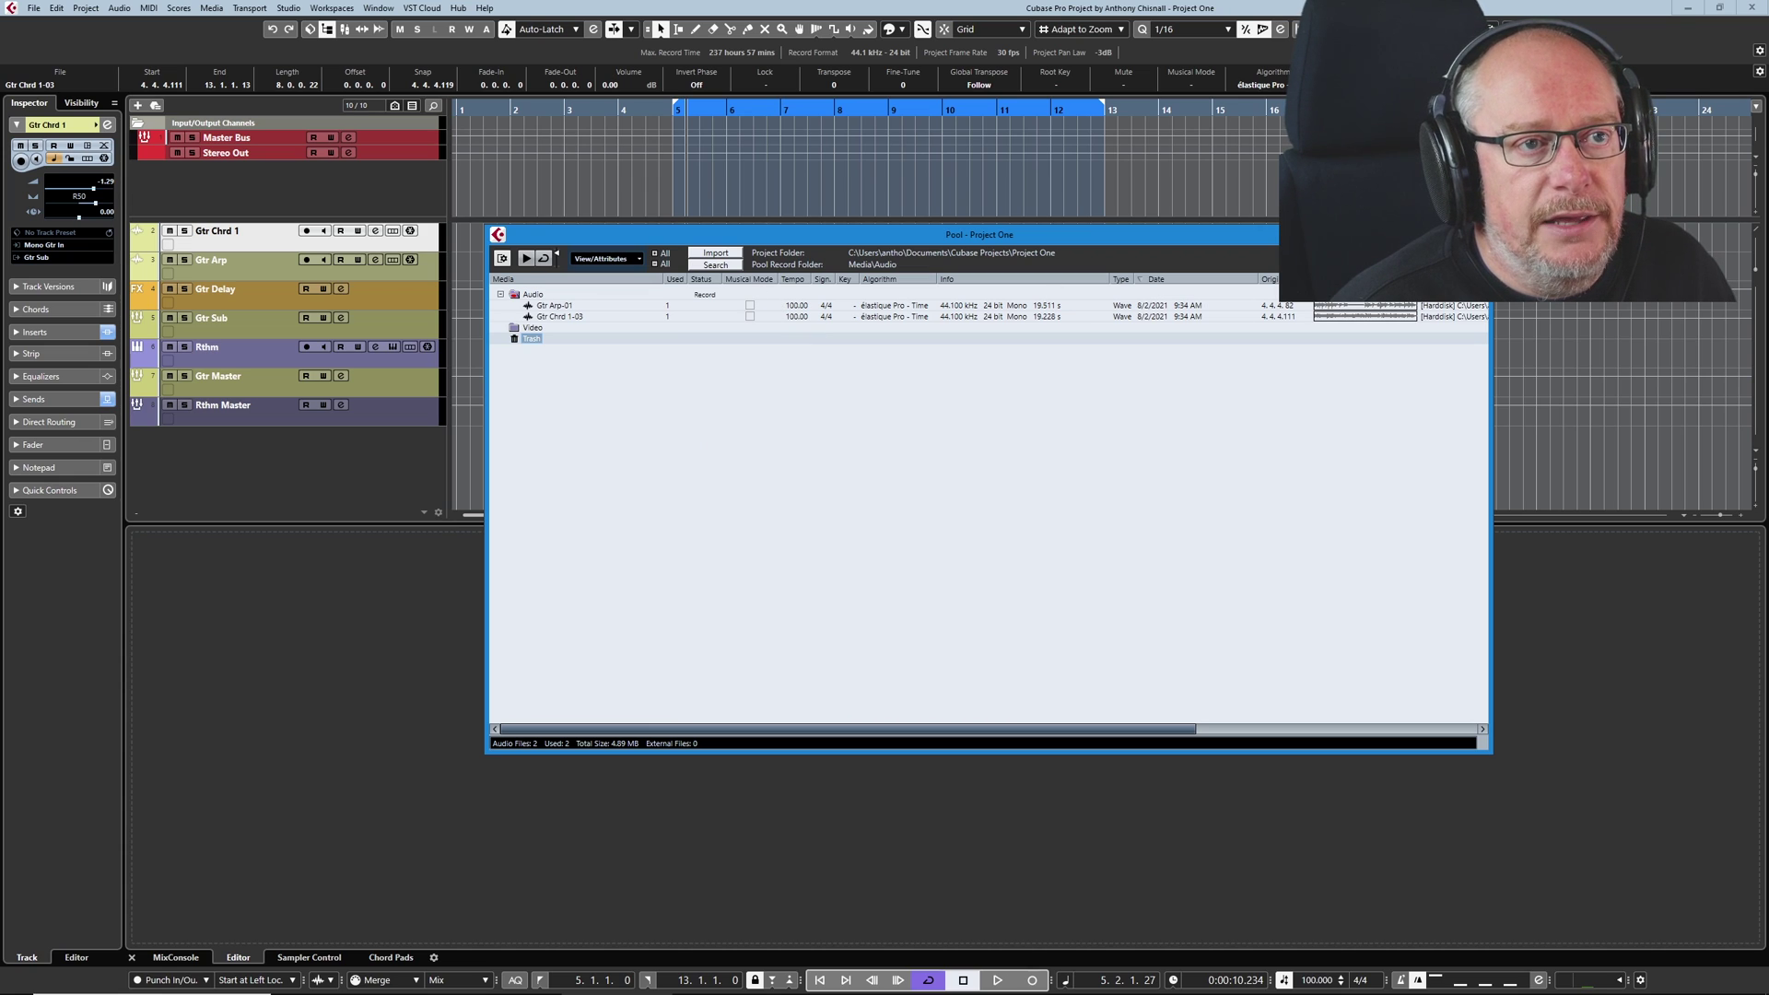
key(ctrl+p)
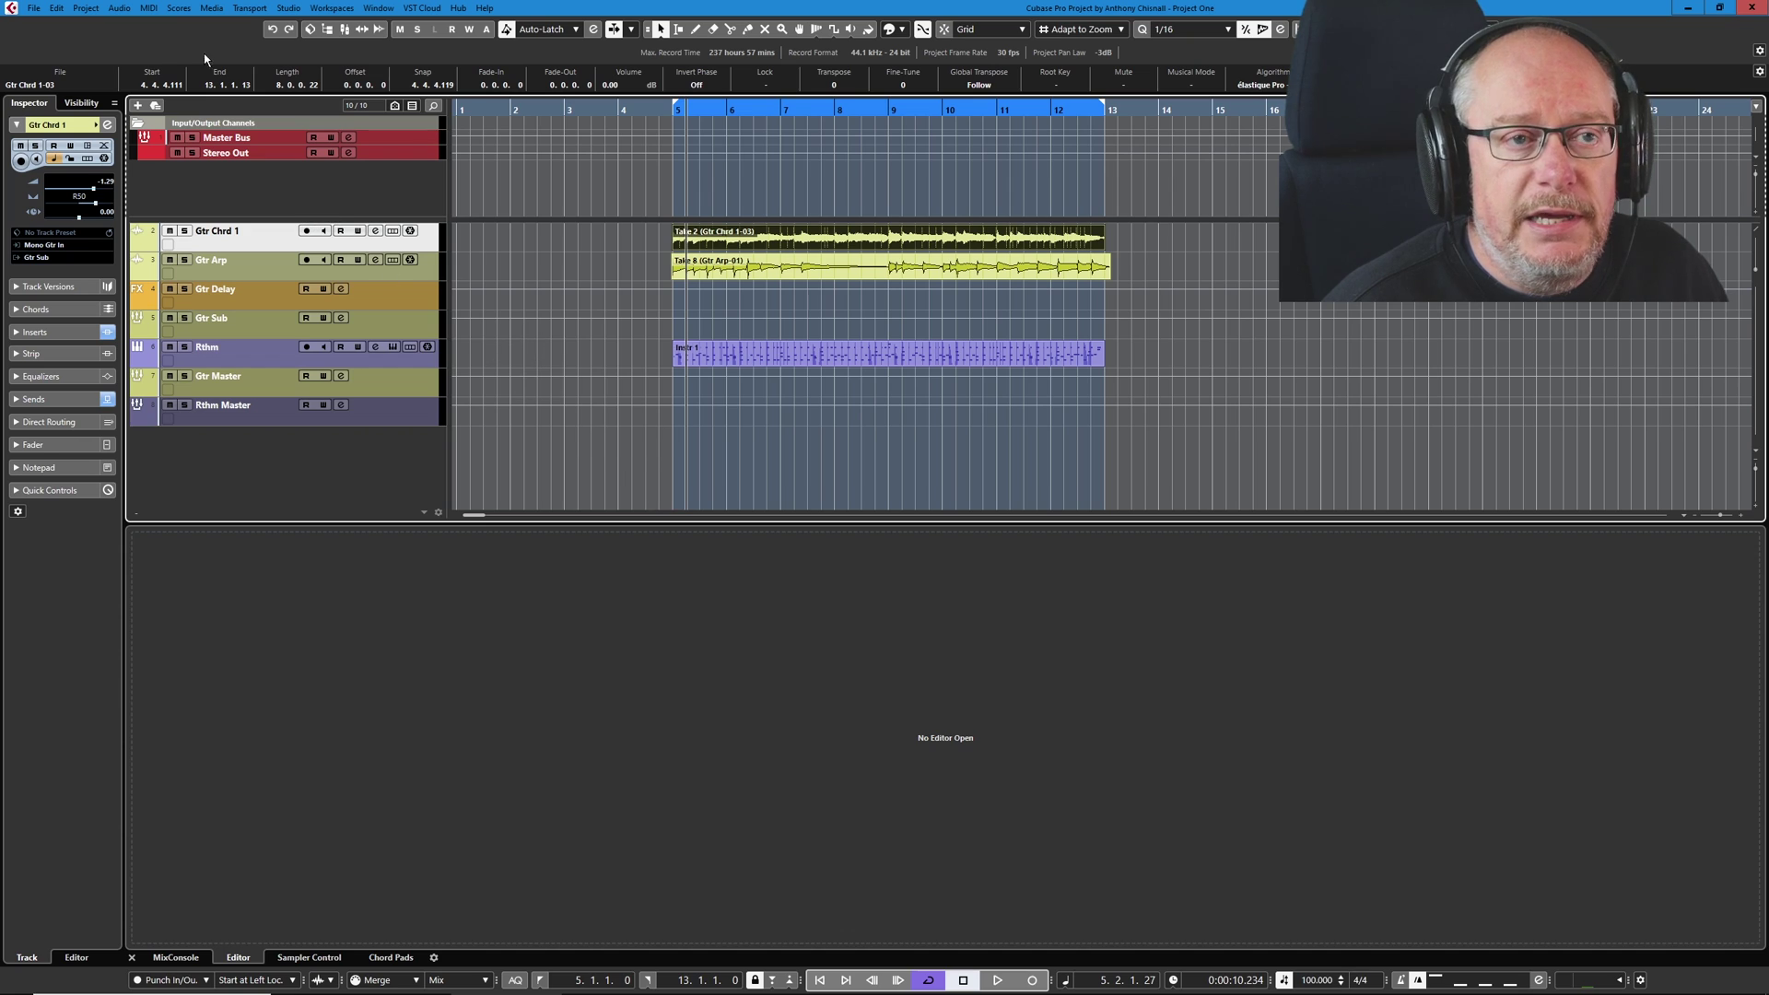
click(288, 8)
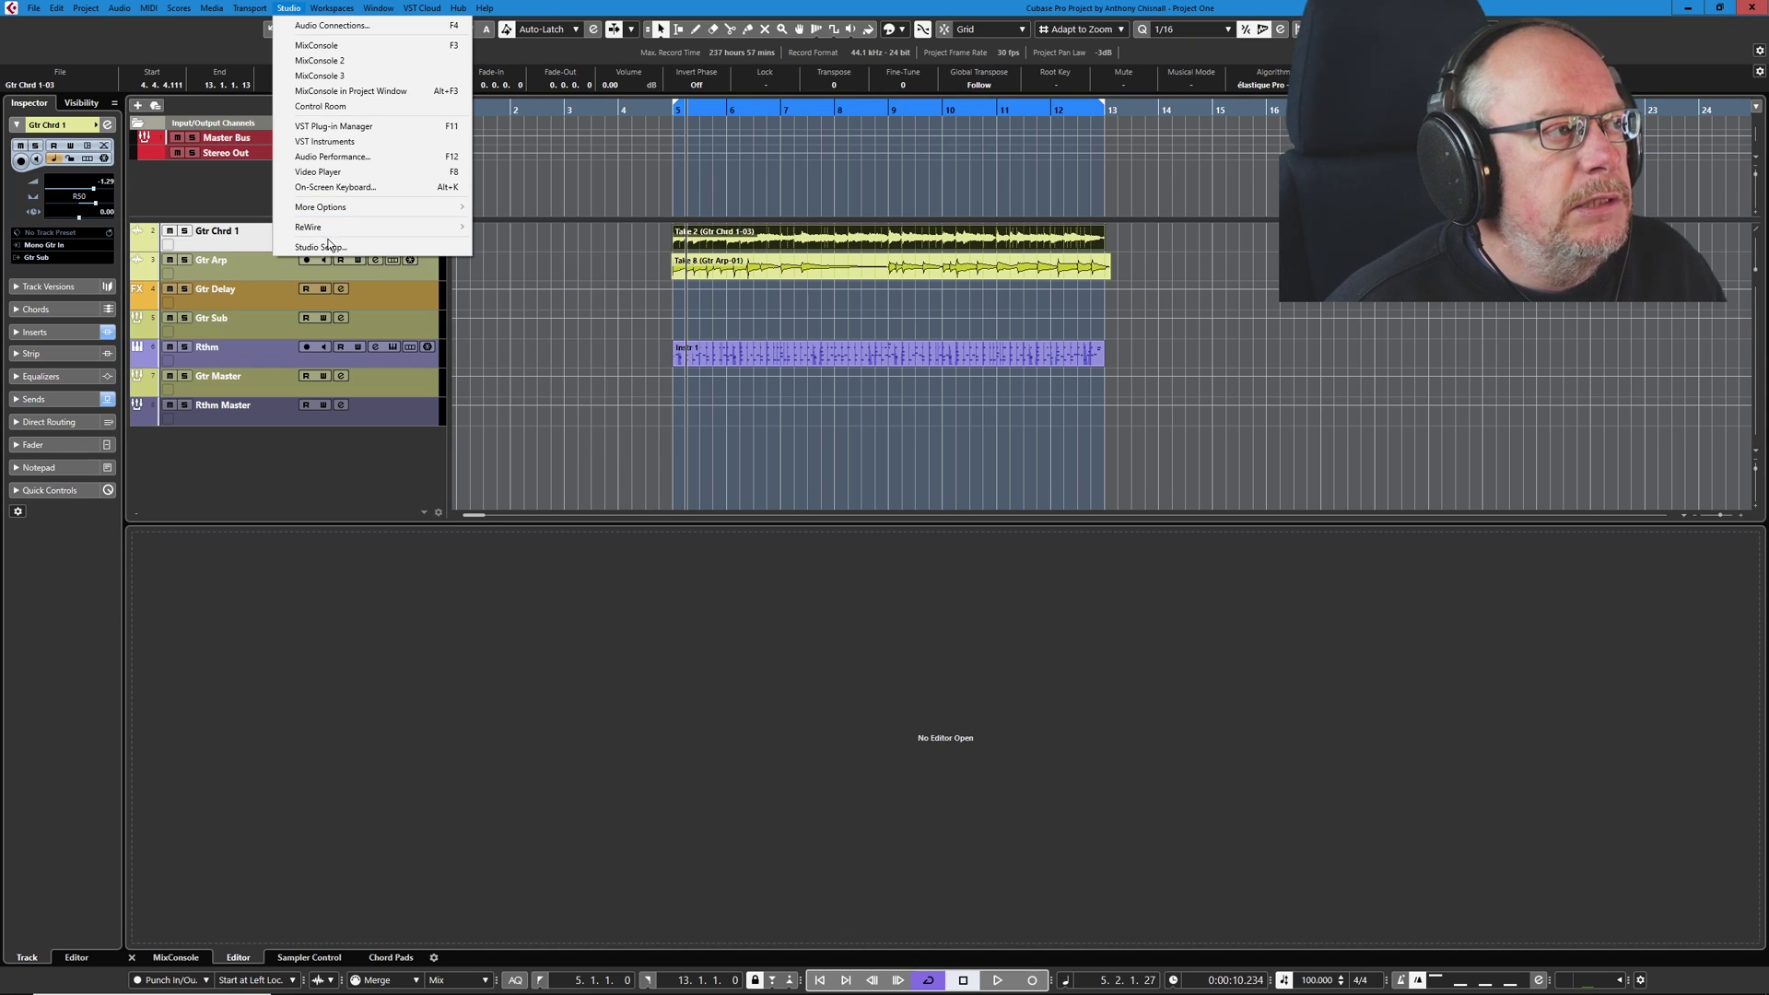
click(330, 247)
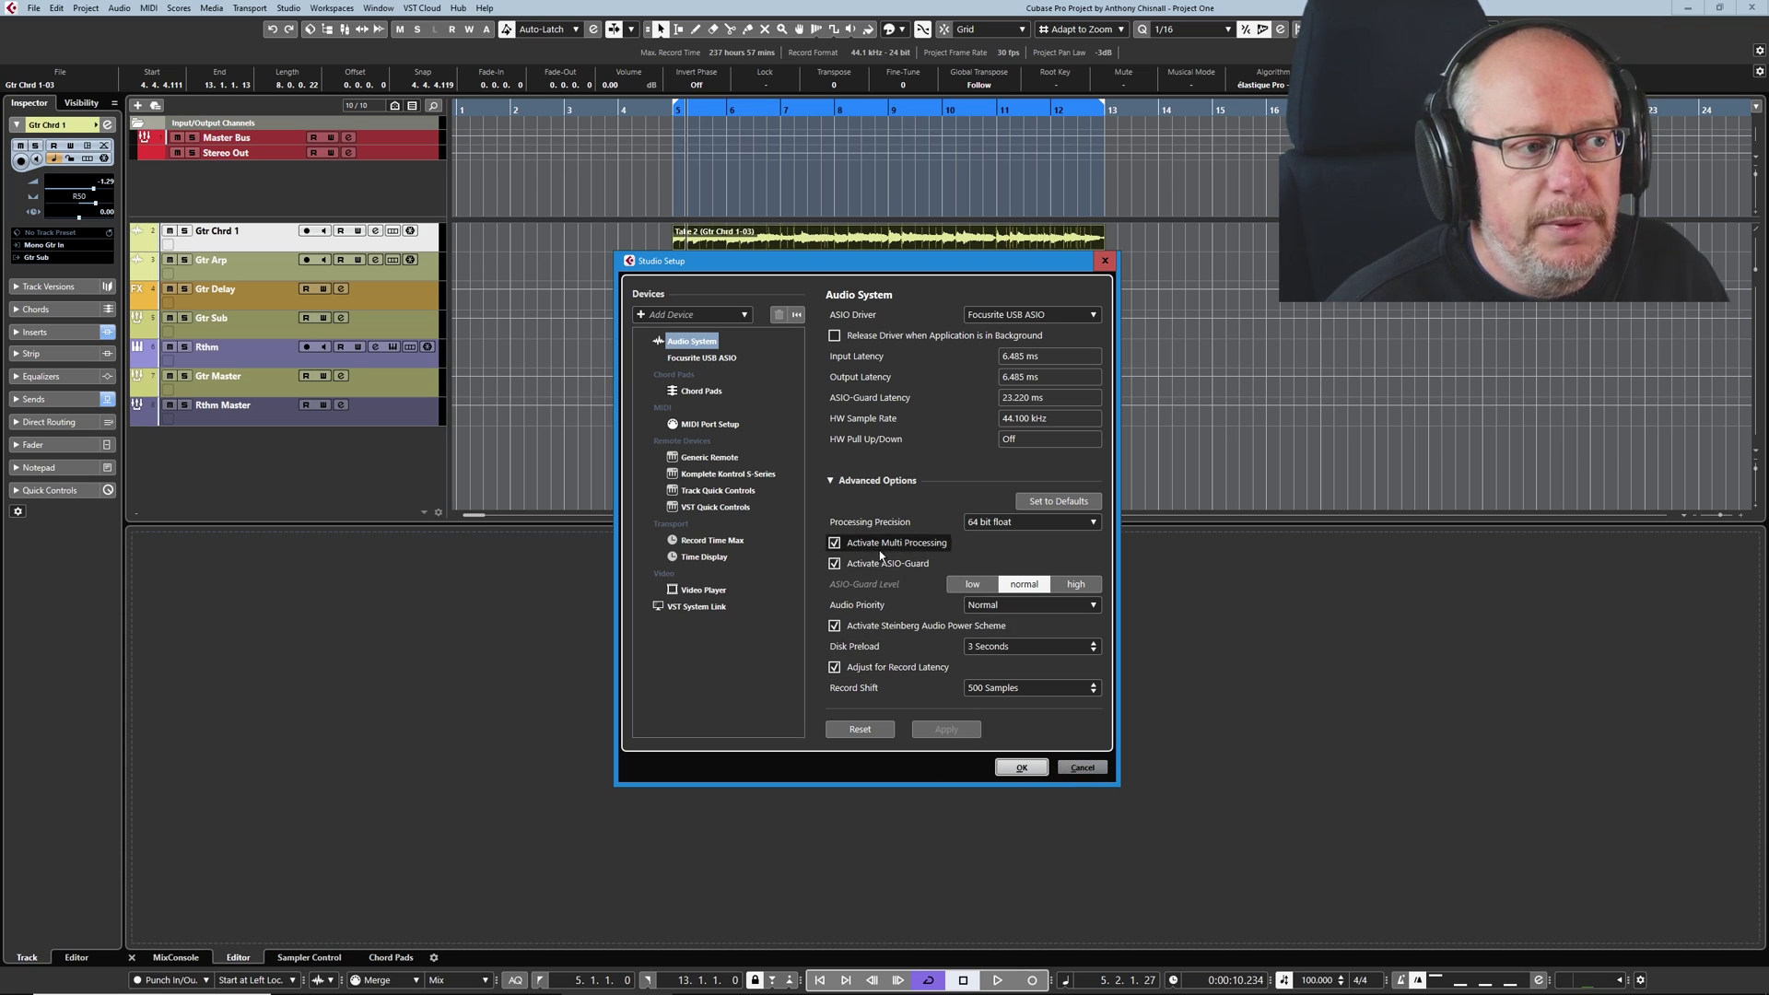
click(1082, 768)
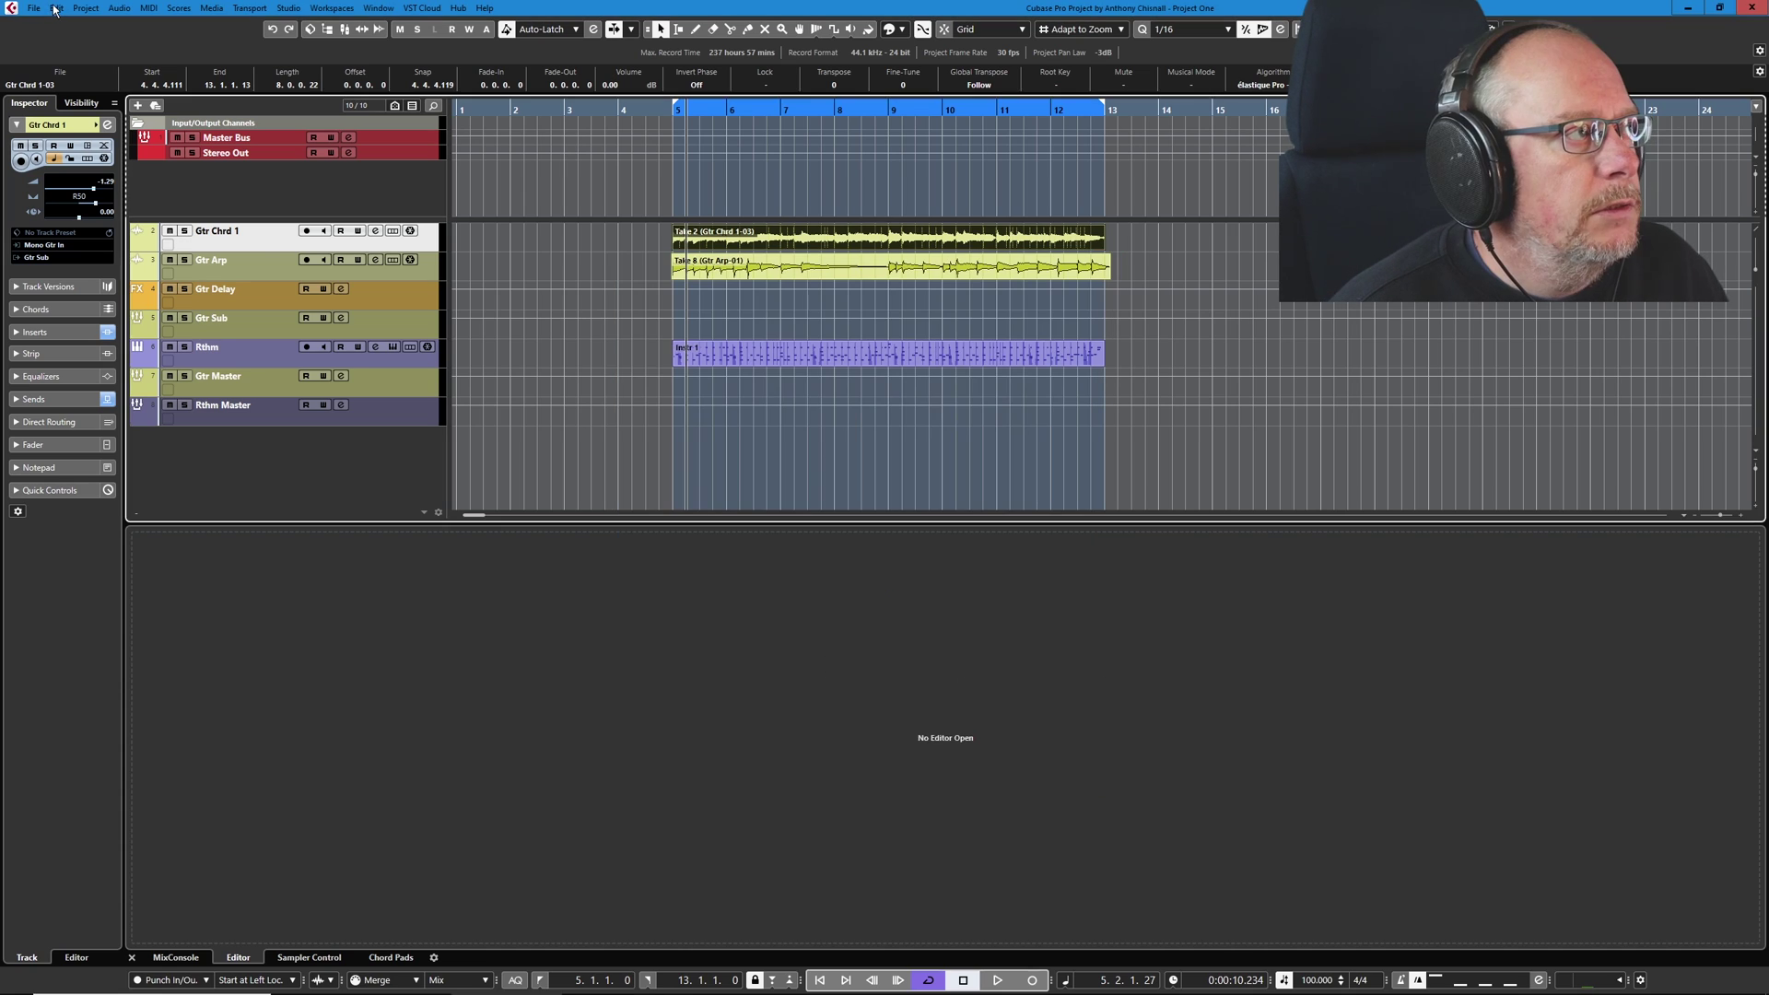
click(57, 7)
Show the Record > Audio preferences page with Audio Pre-Record Seconds at 10
click(142, 520)
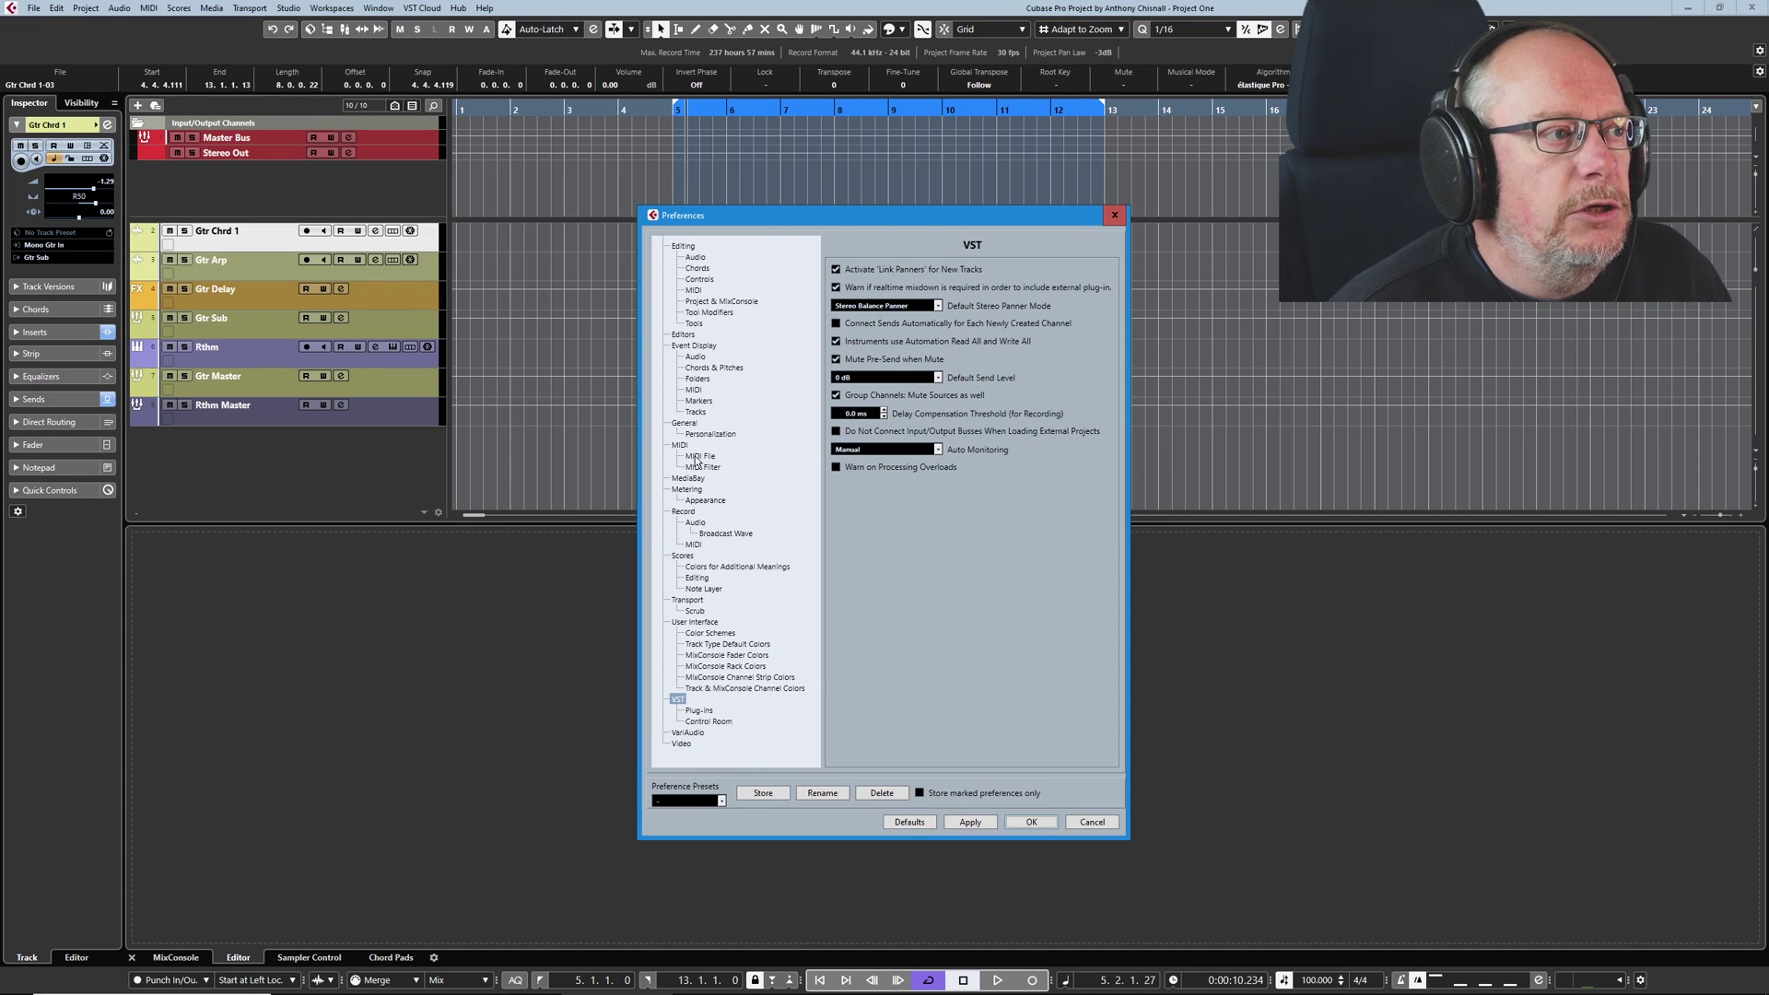
click(692, 512)
click(693, 523)
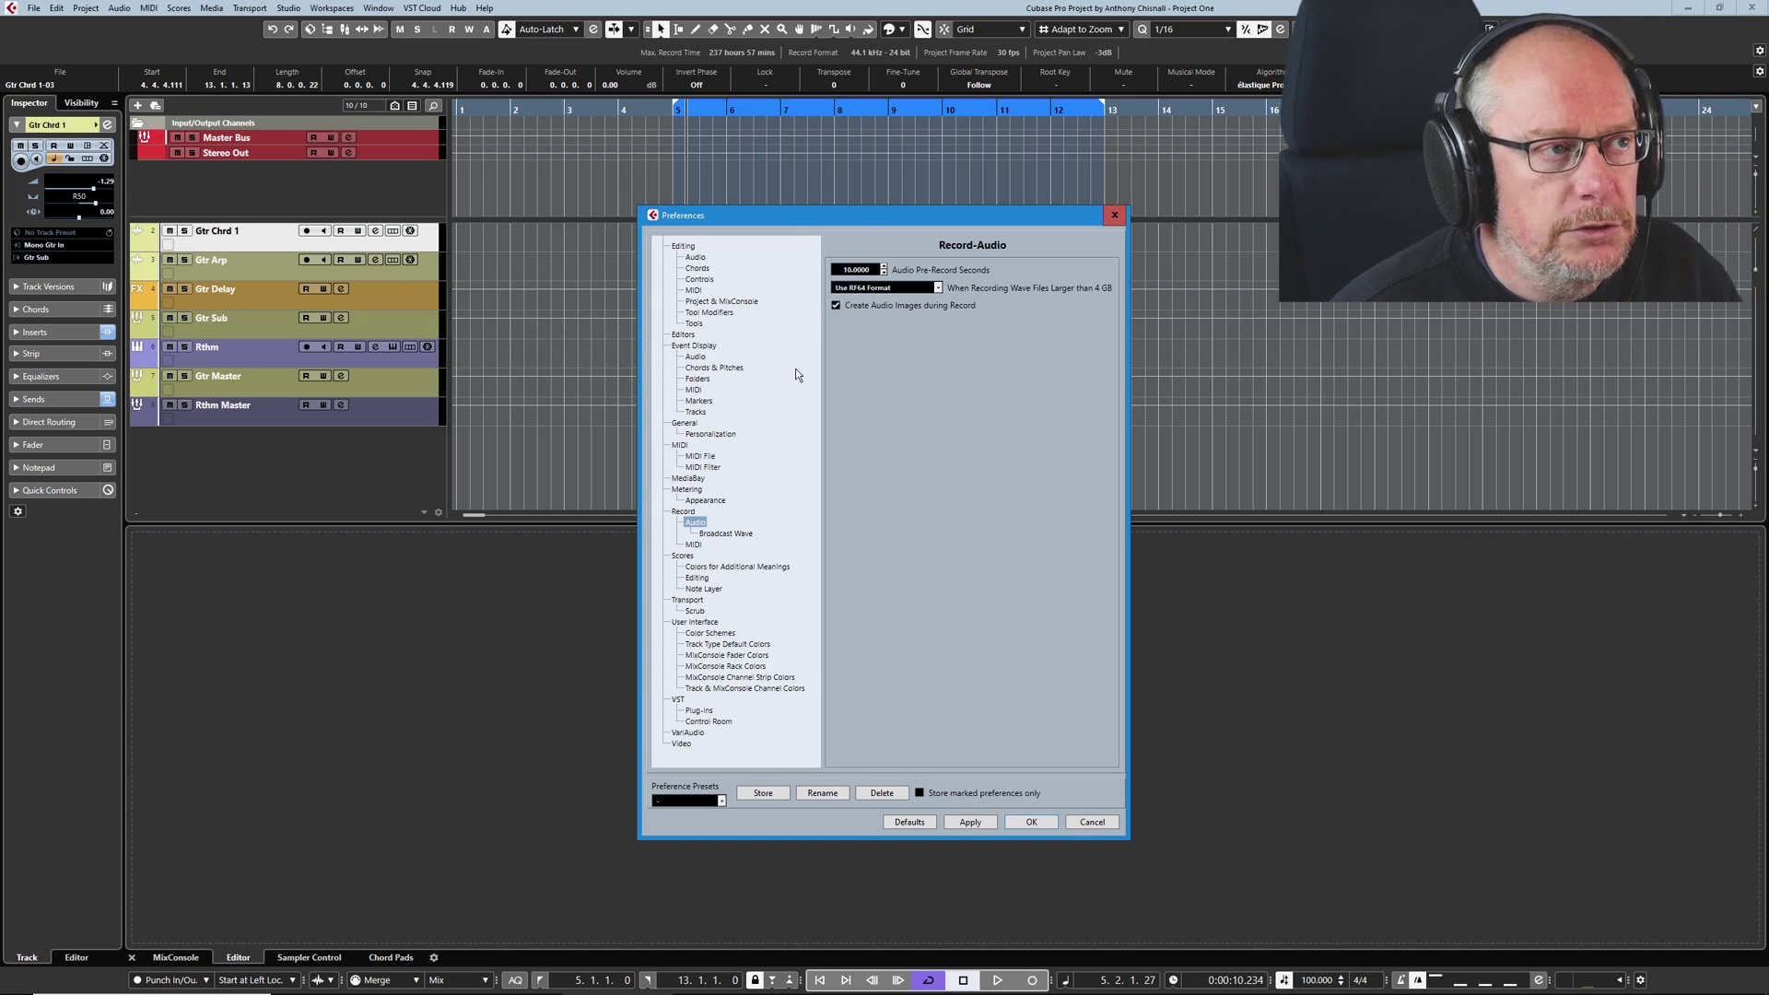
Show the VST > Plug-ins preferences page to review its options
click(699, 710)
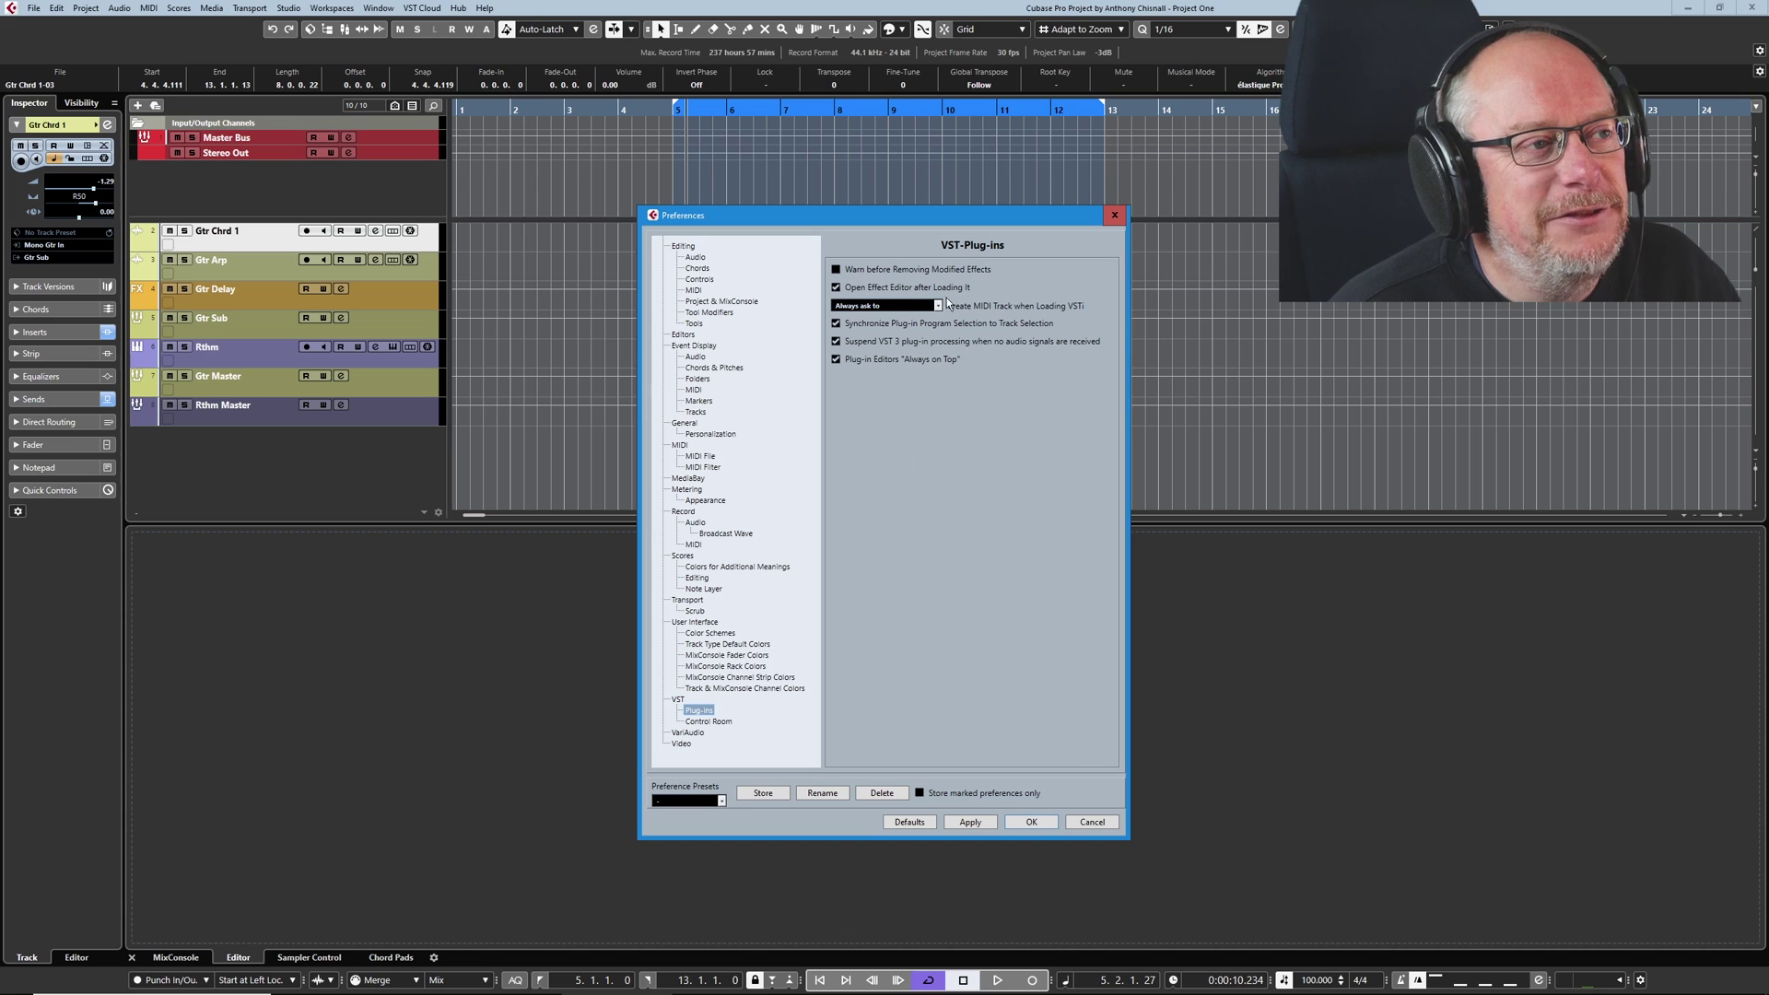
click(1099, 825)
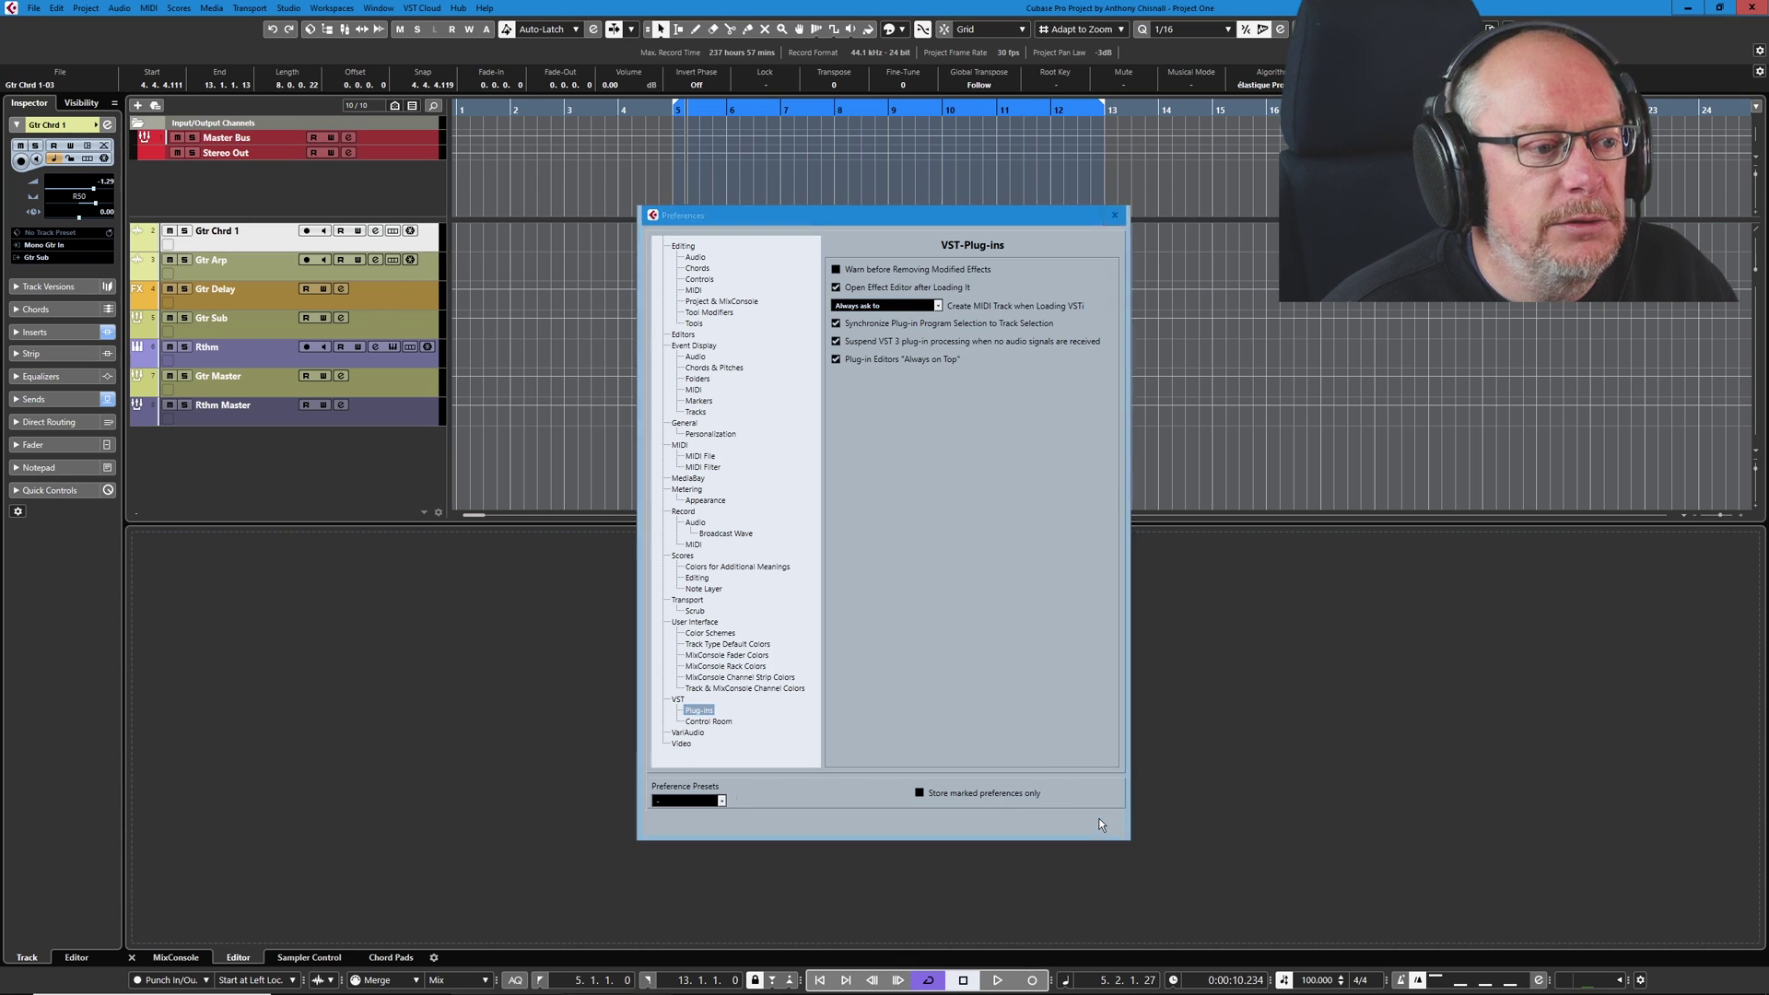
click(336, 7)
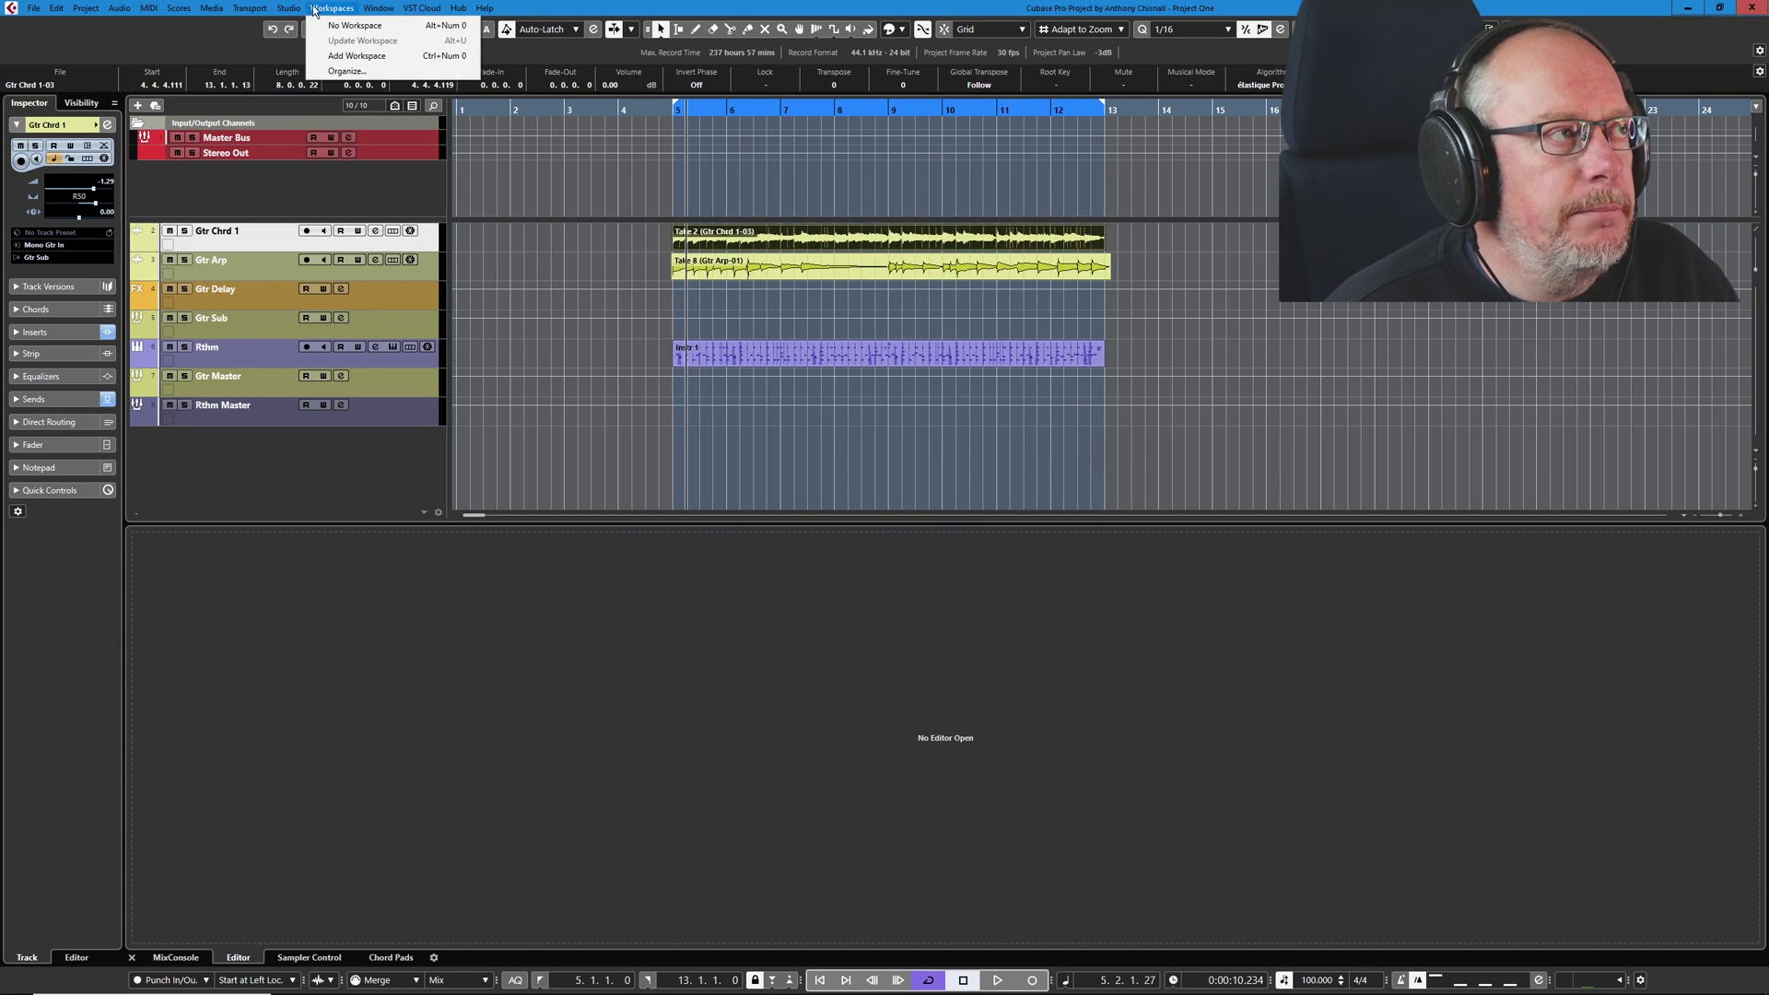
click(333, 126)
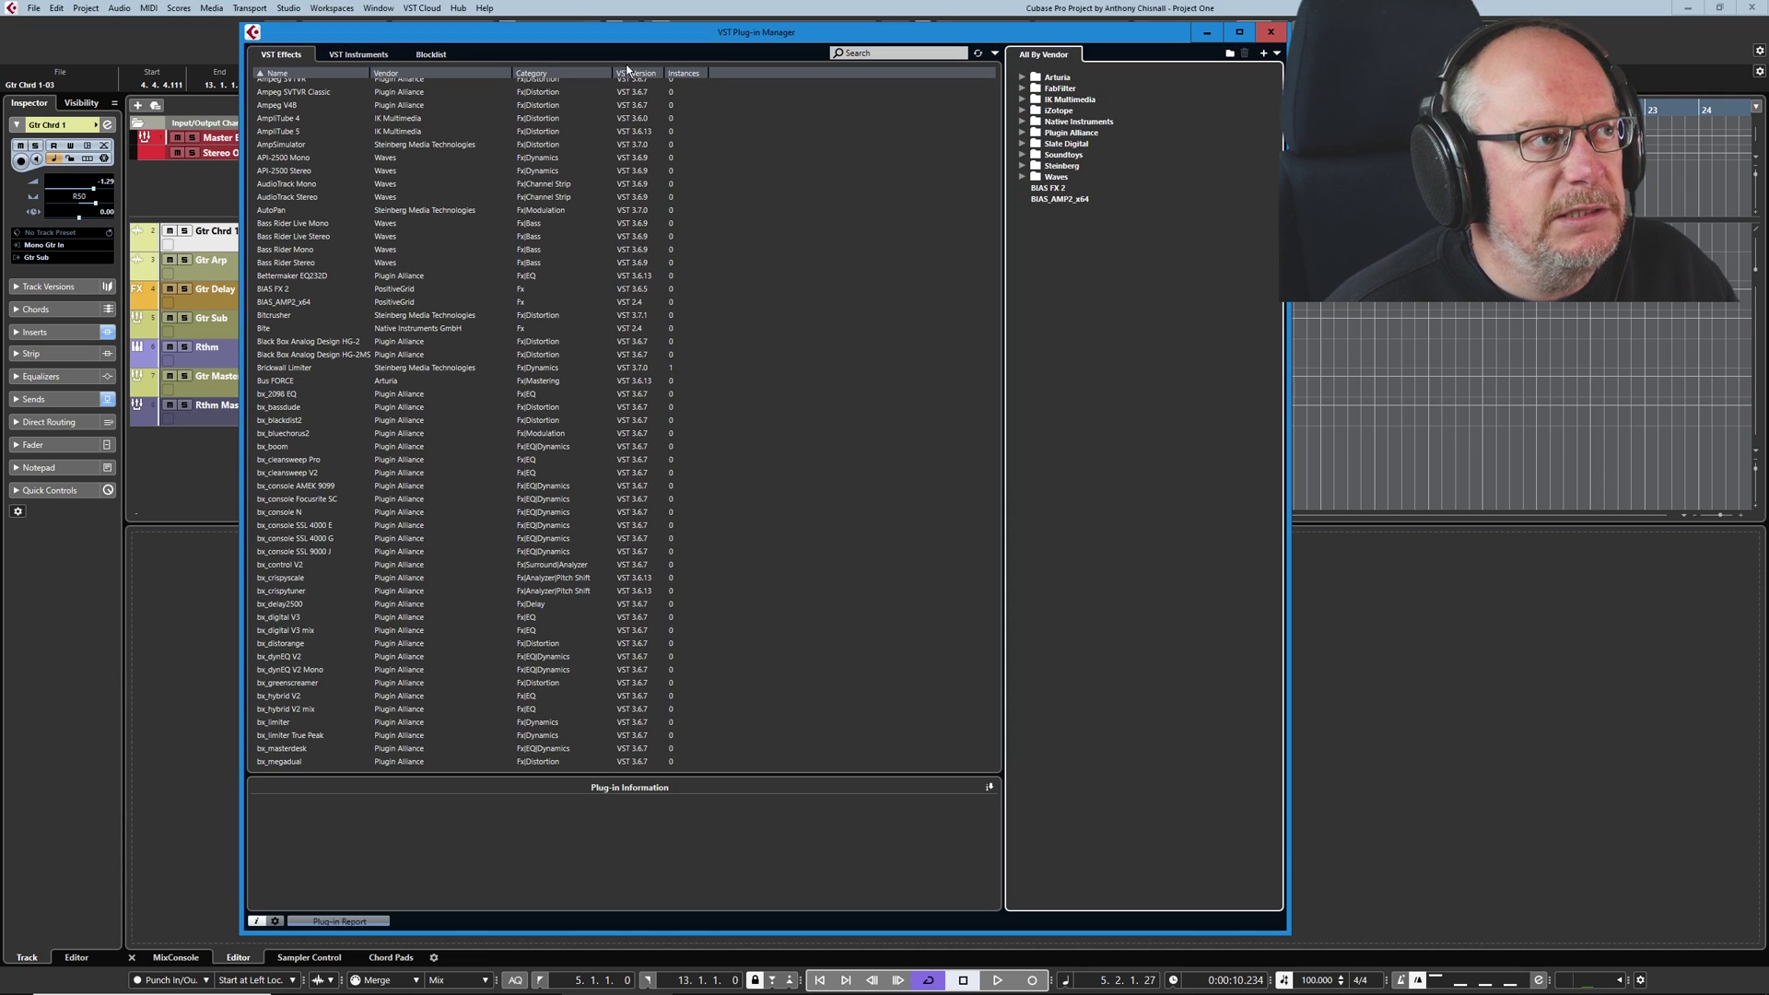
click(368, 58)
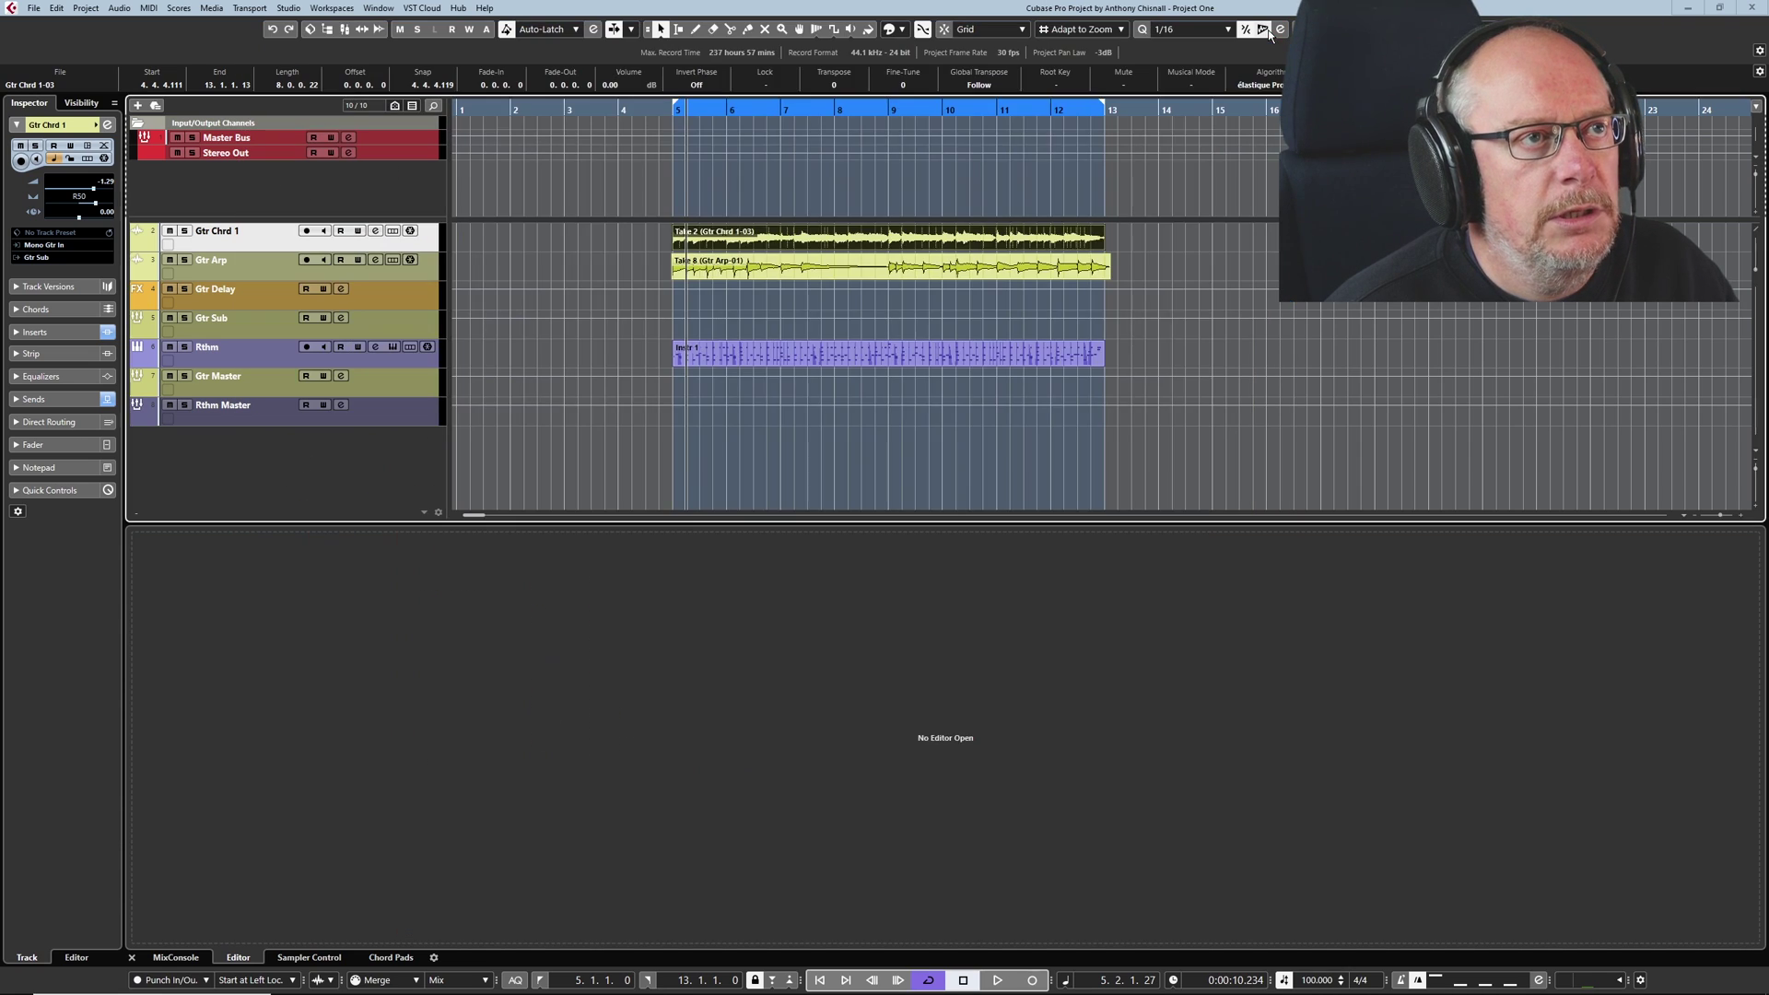
click(1270, 32)
key(F3)
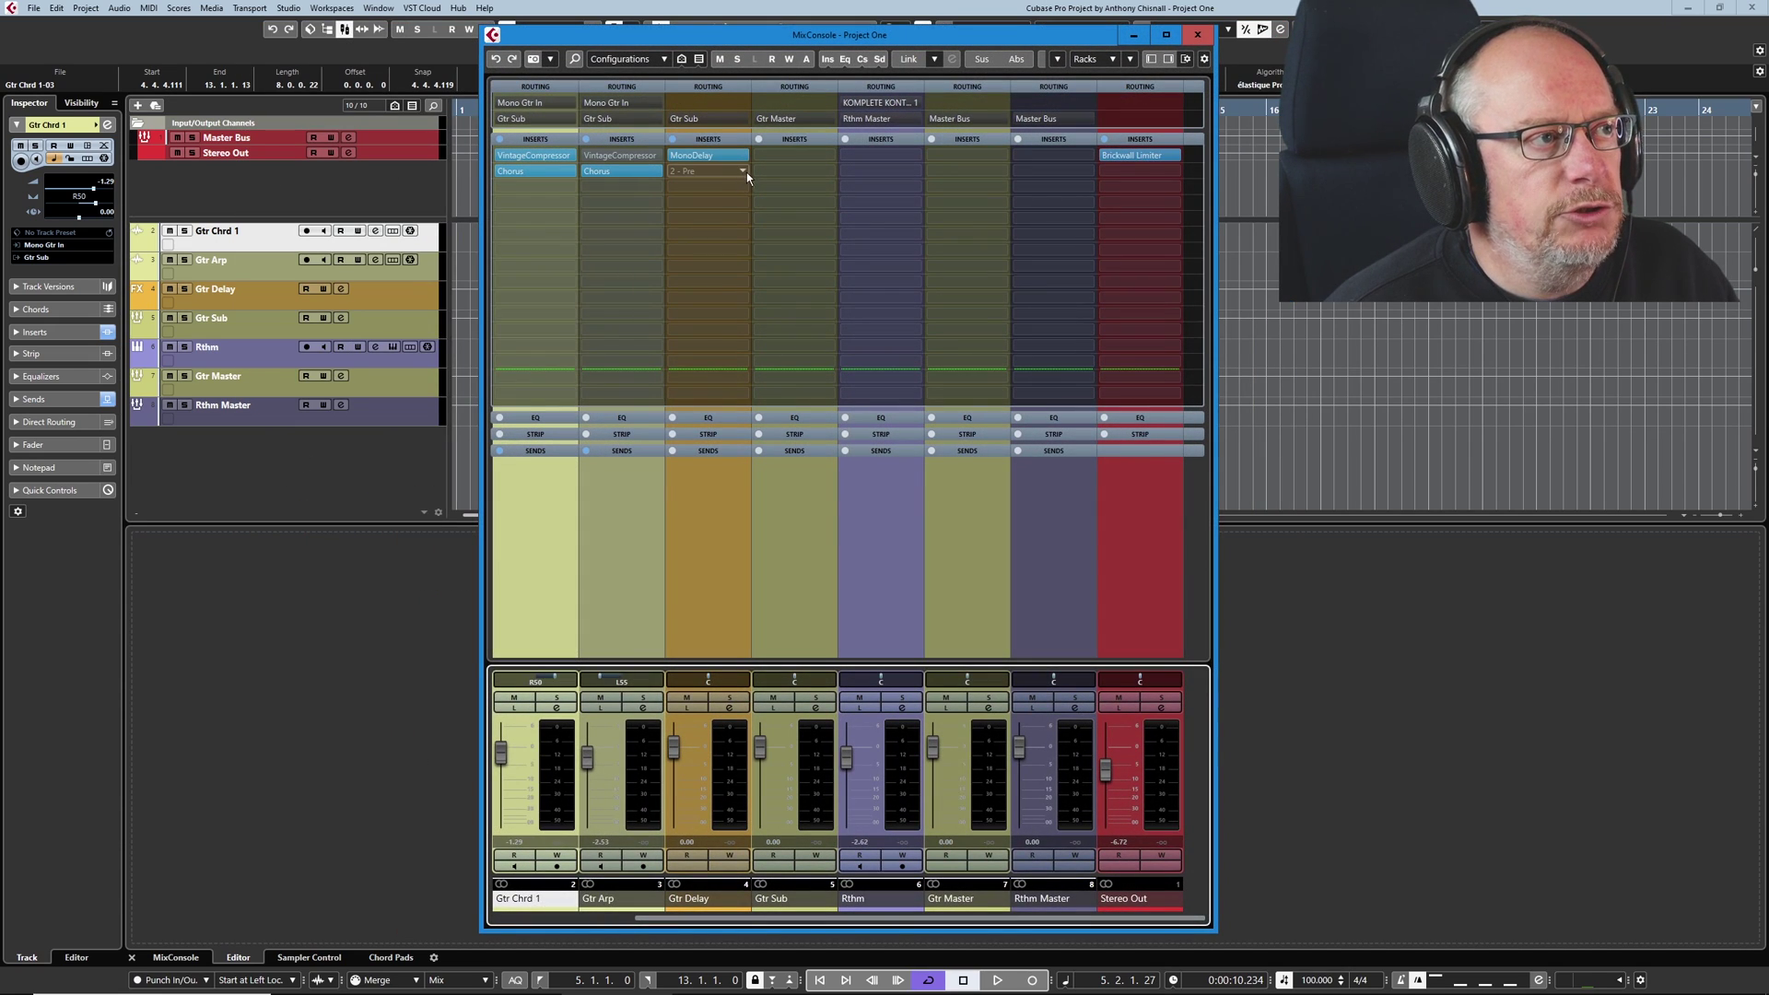
click(743, 170)
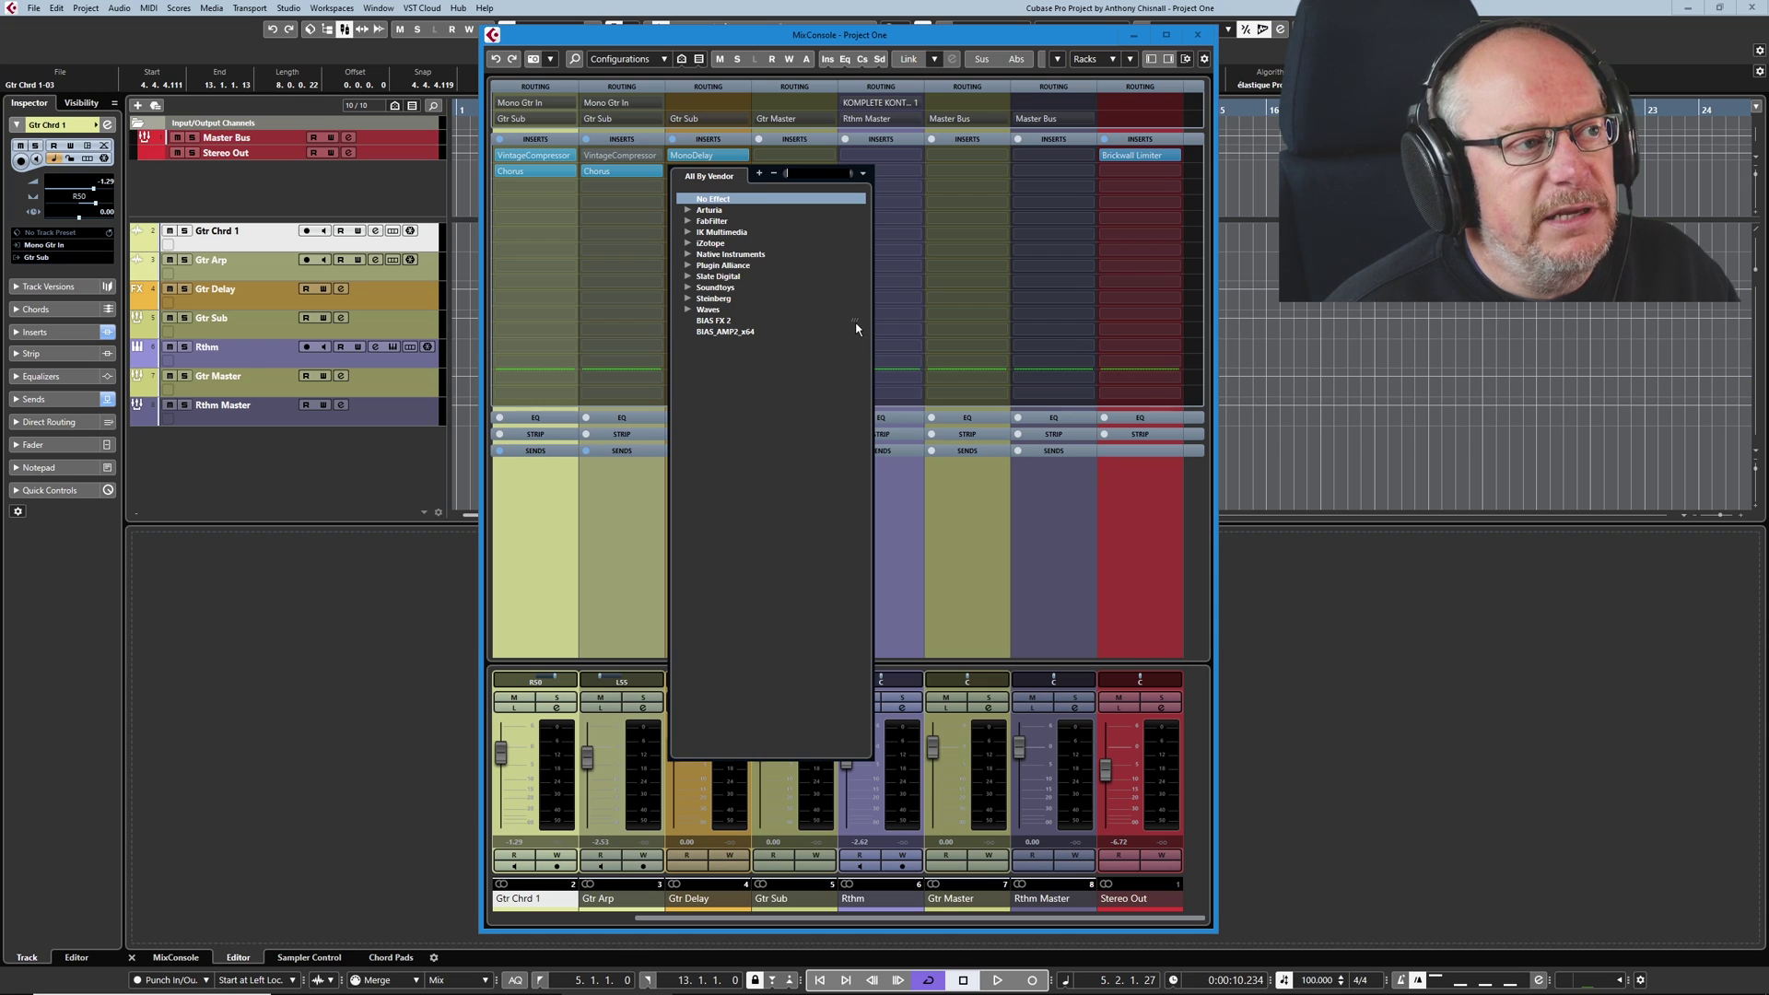
click(688, 298)
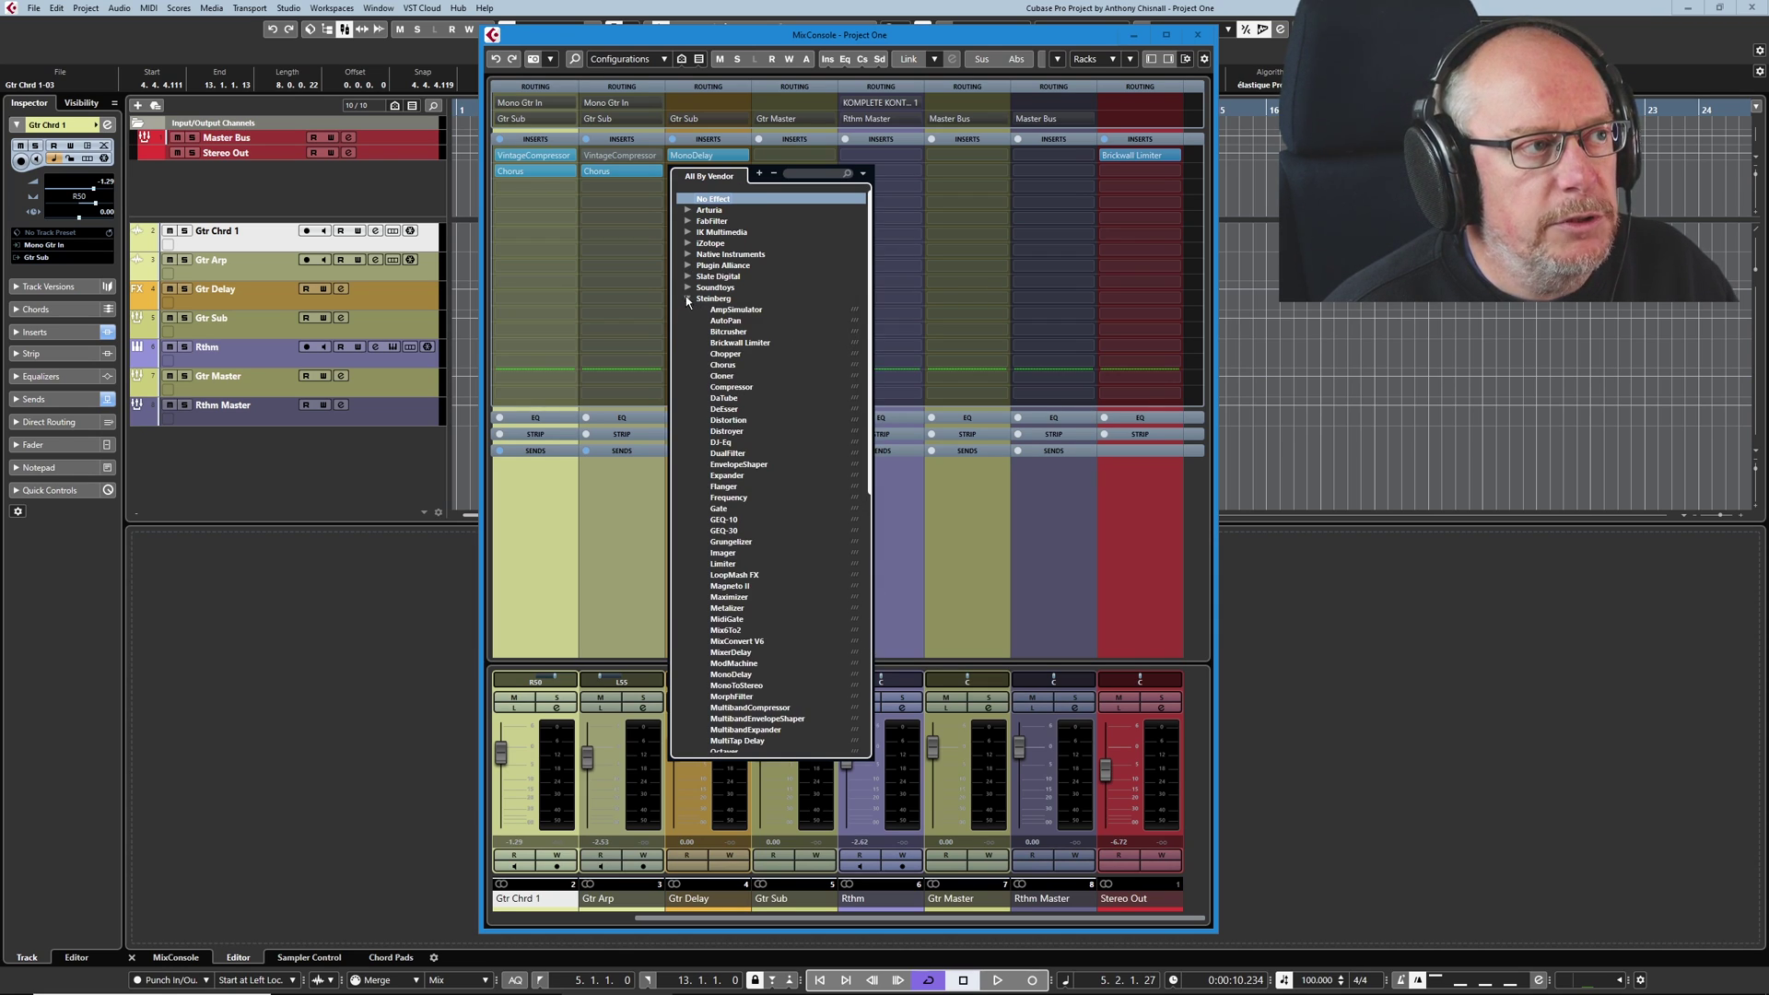
click(685, 296)
click(687, 288)
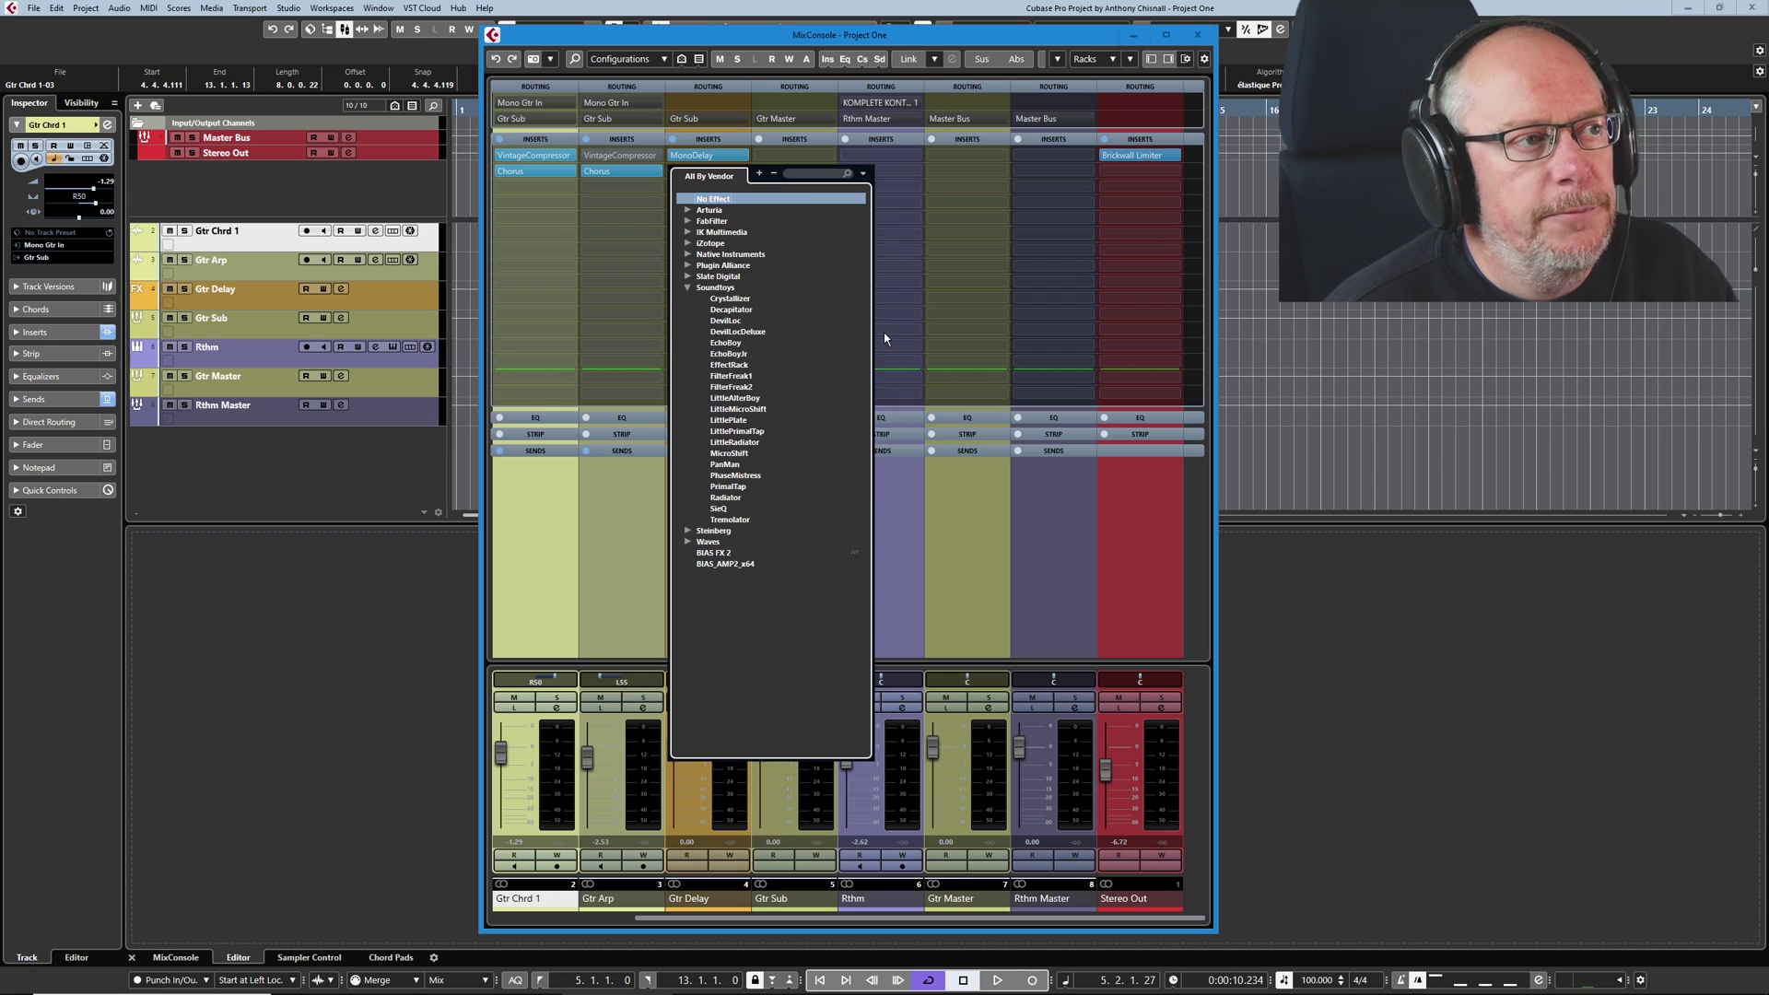
click(689, 288)
click(688, 277)
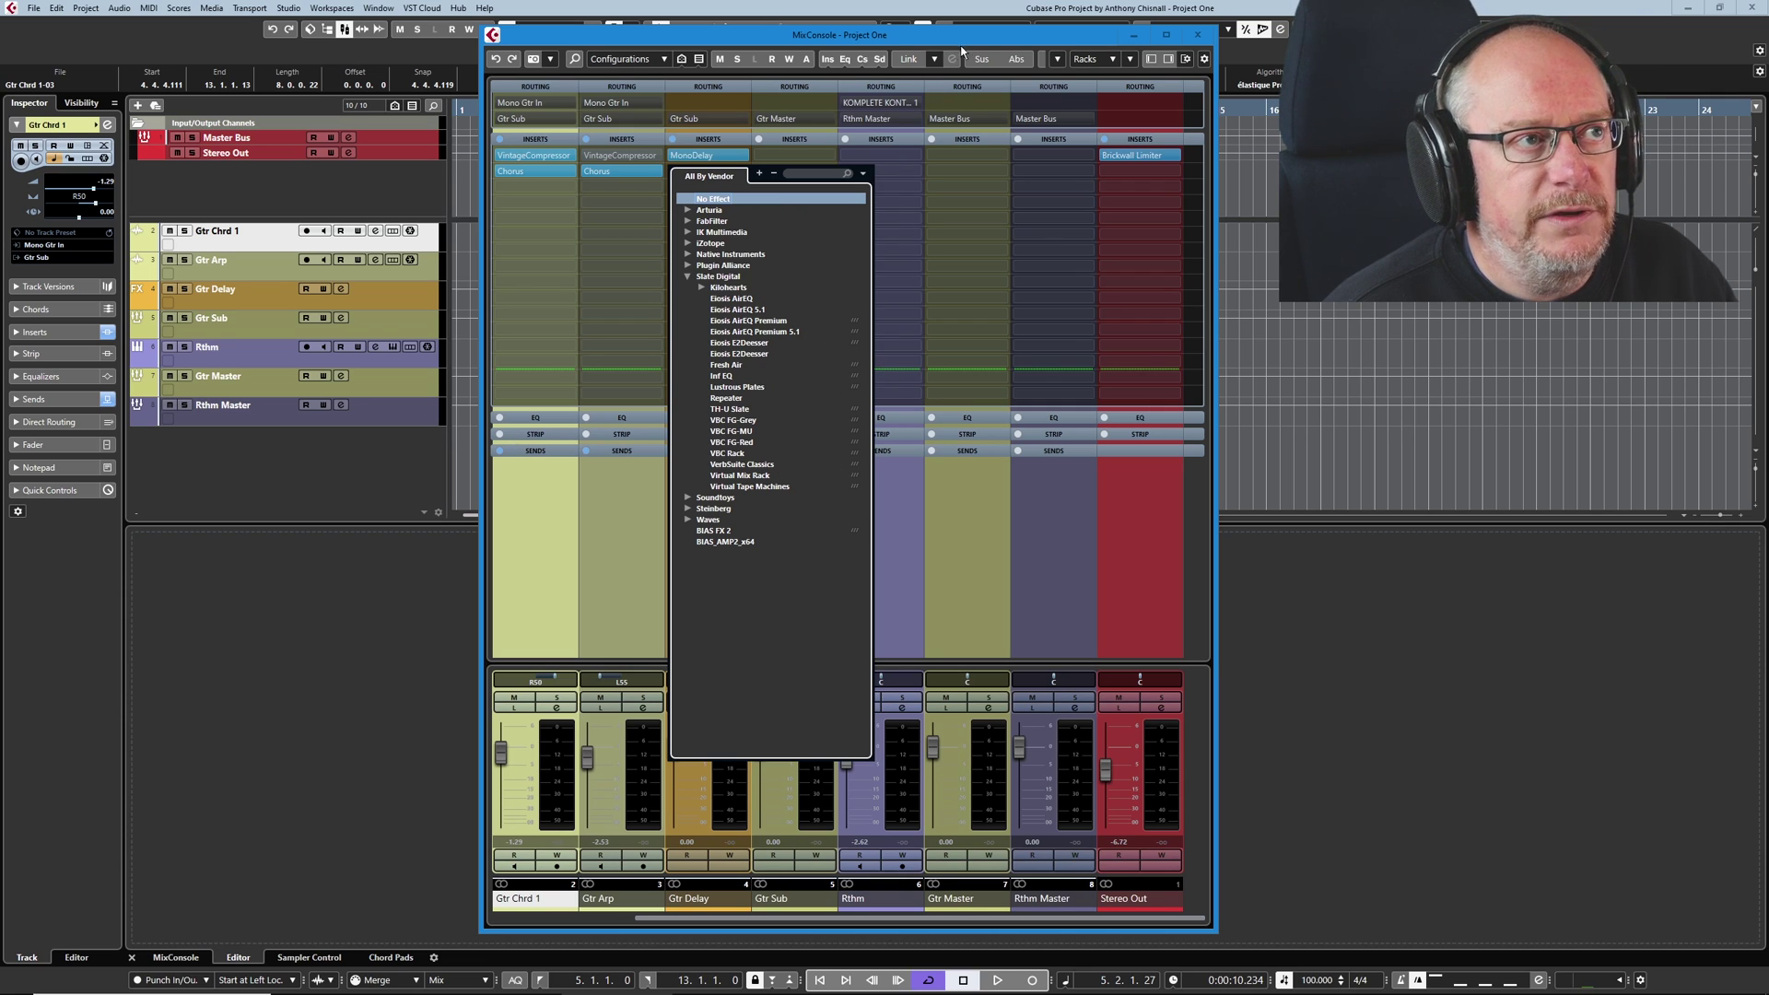
click(1135, 35)
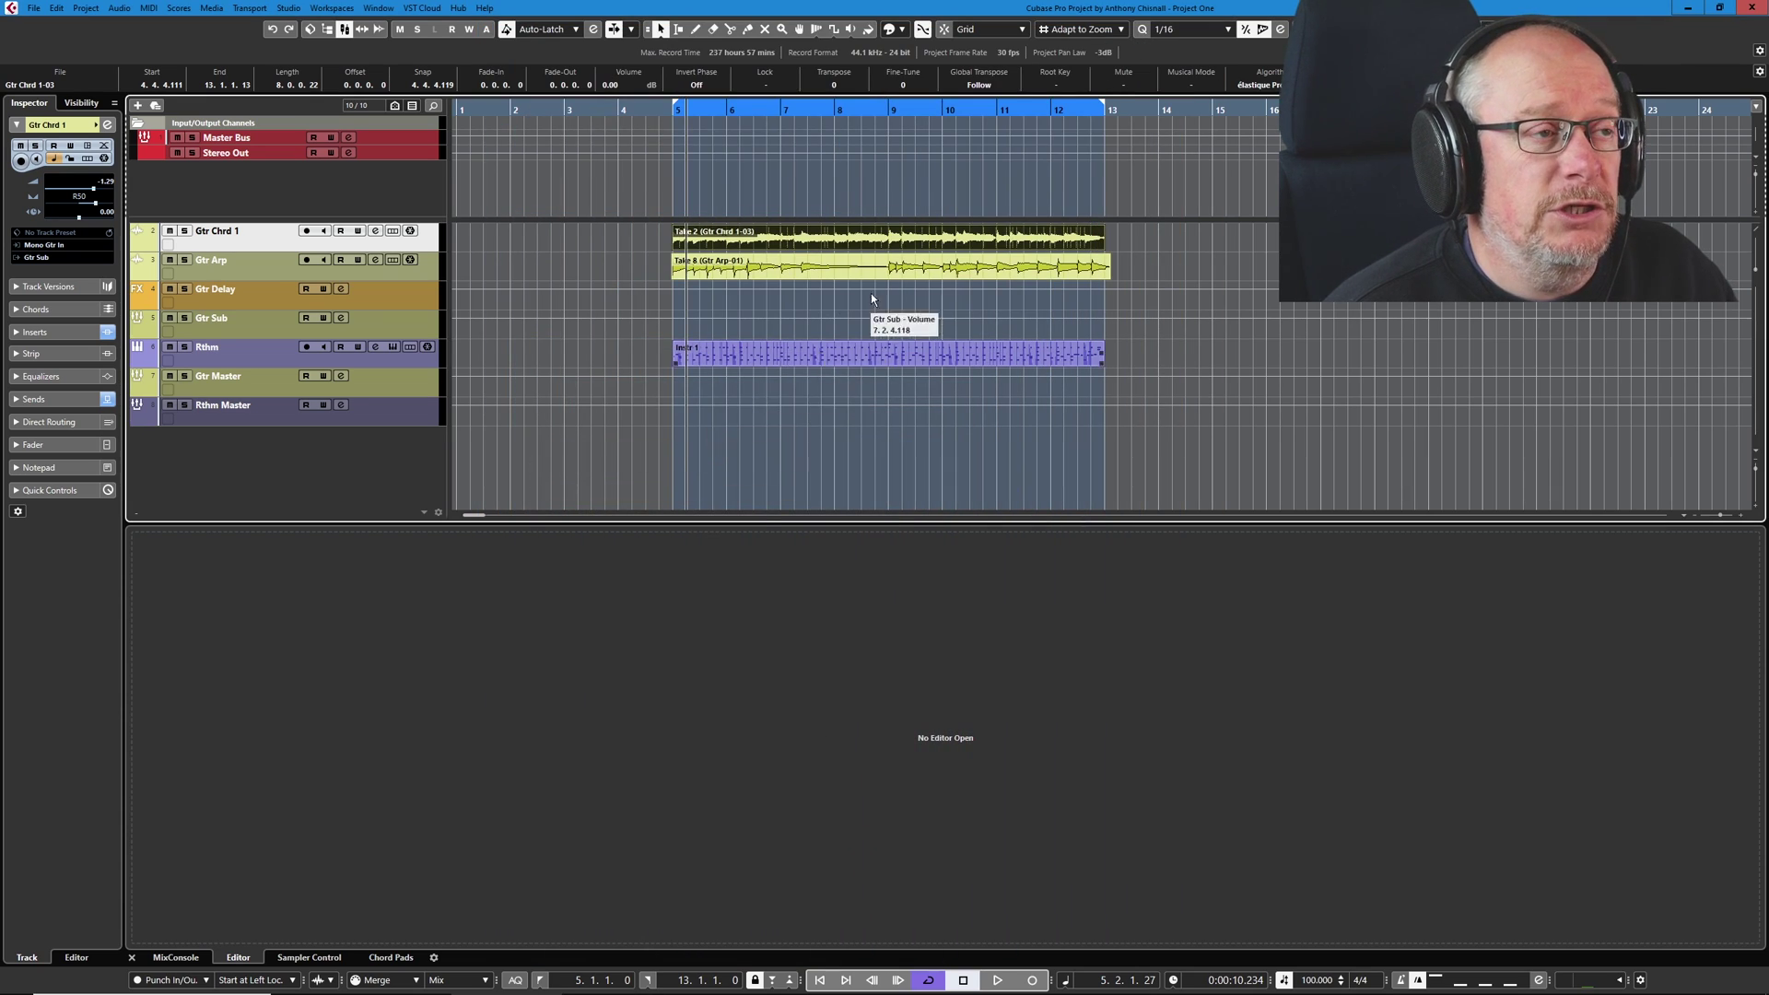
Select the Rthm track and view its Freeze Instrument Options without freezing
click(285, 362)
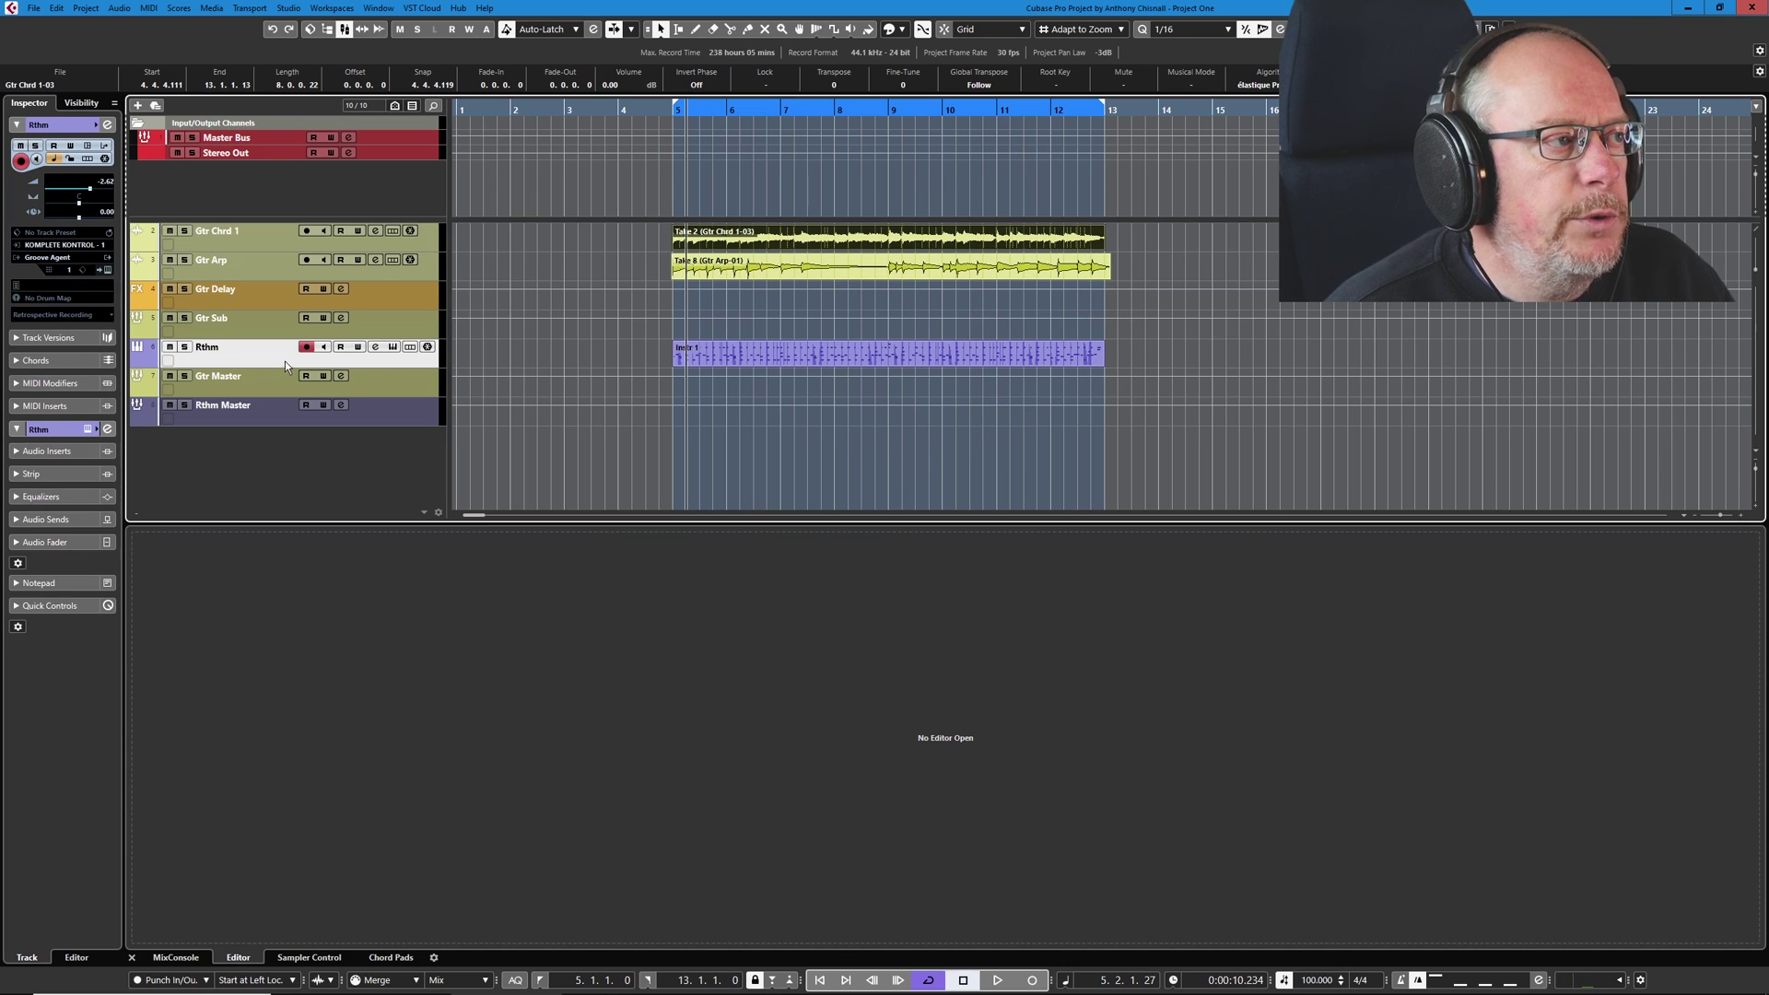
click(426, 348)
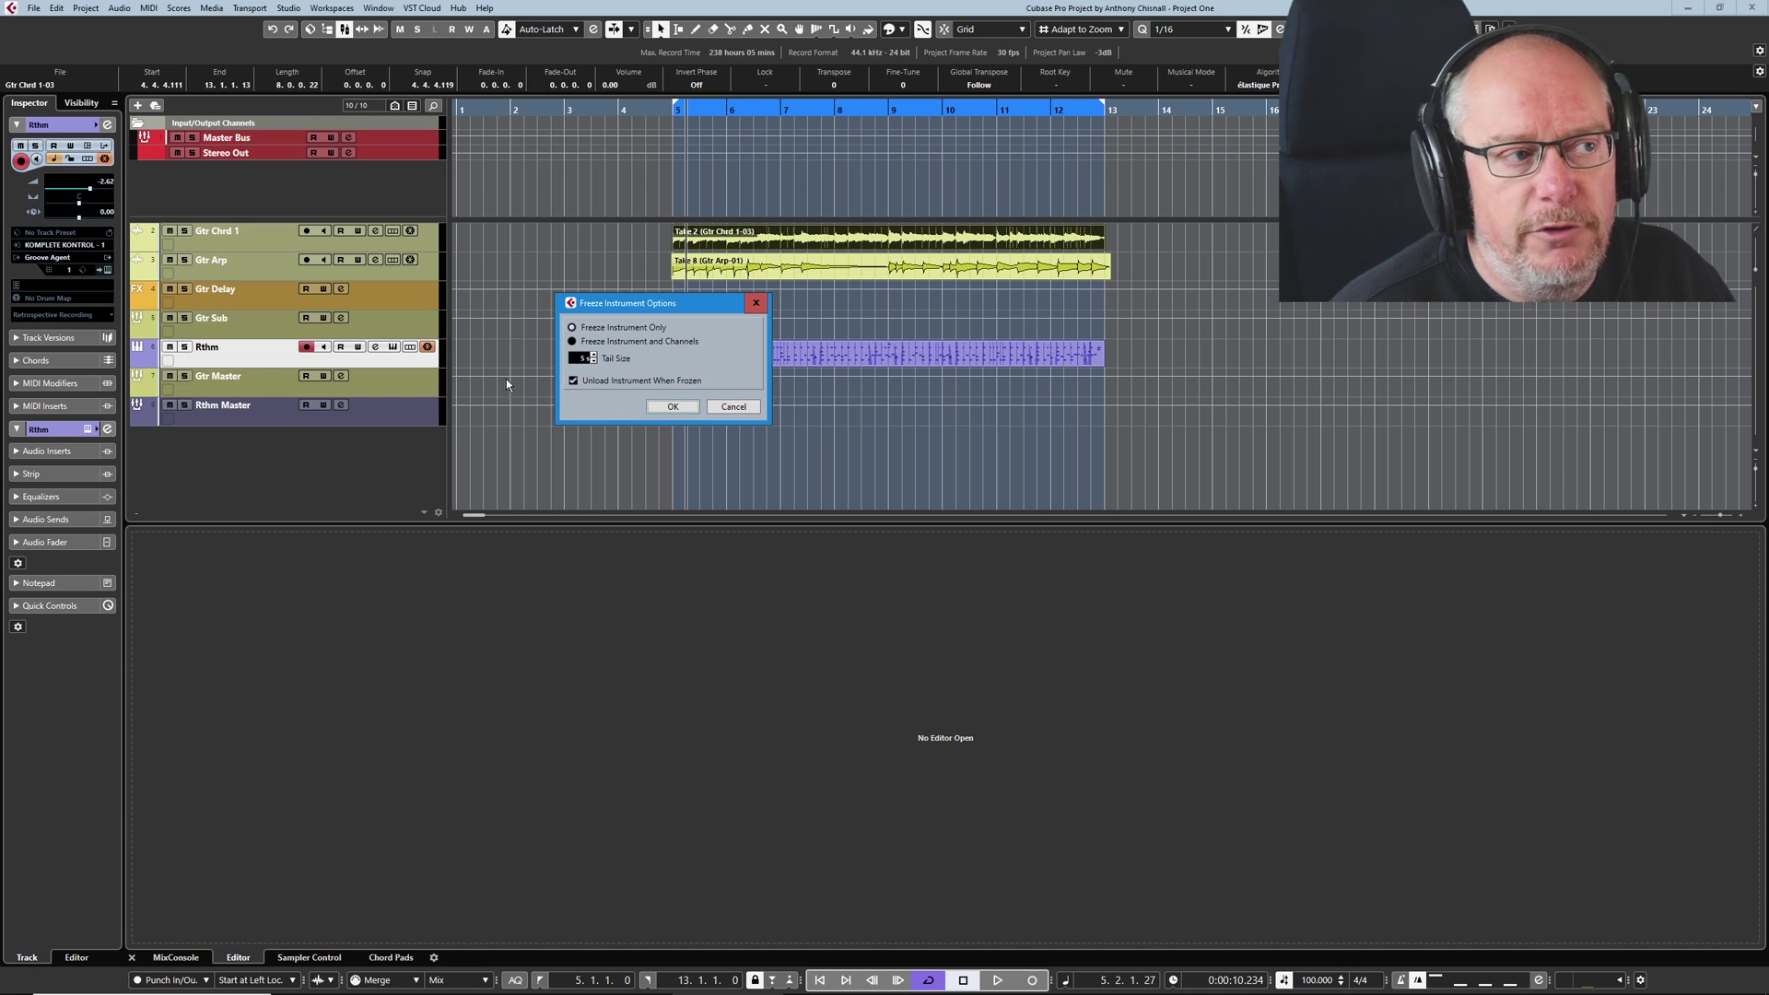
click(728, 406)
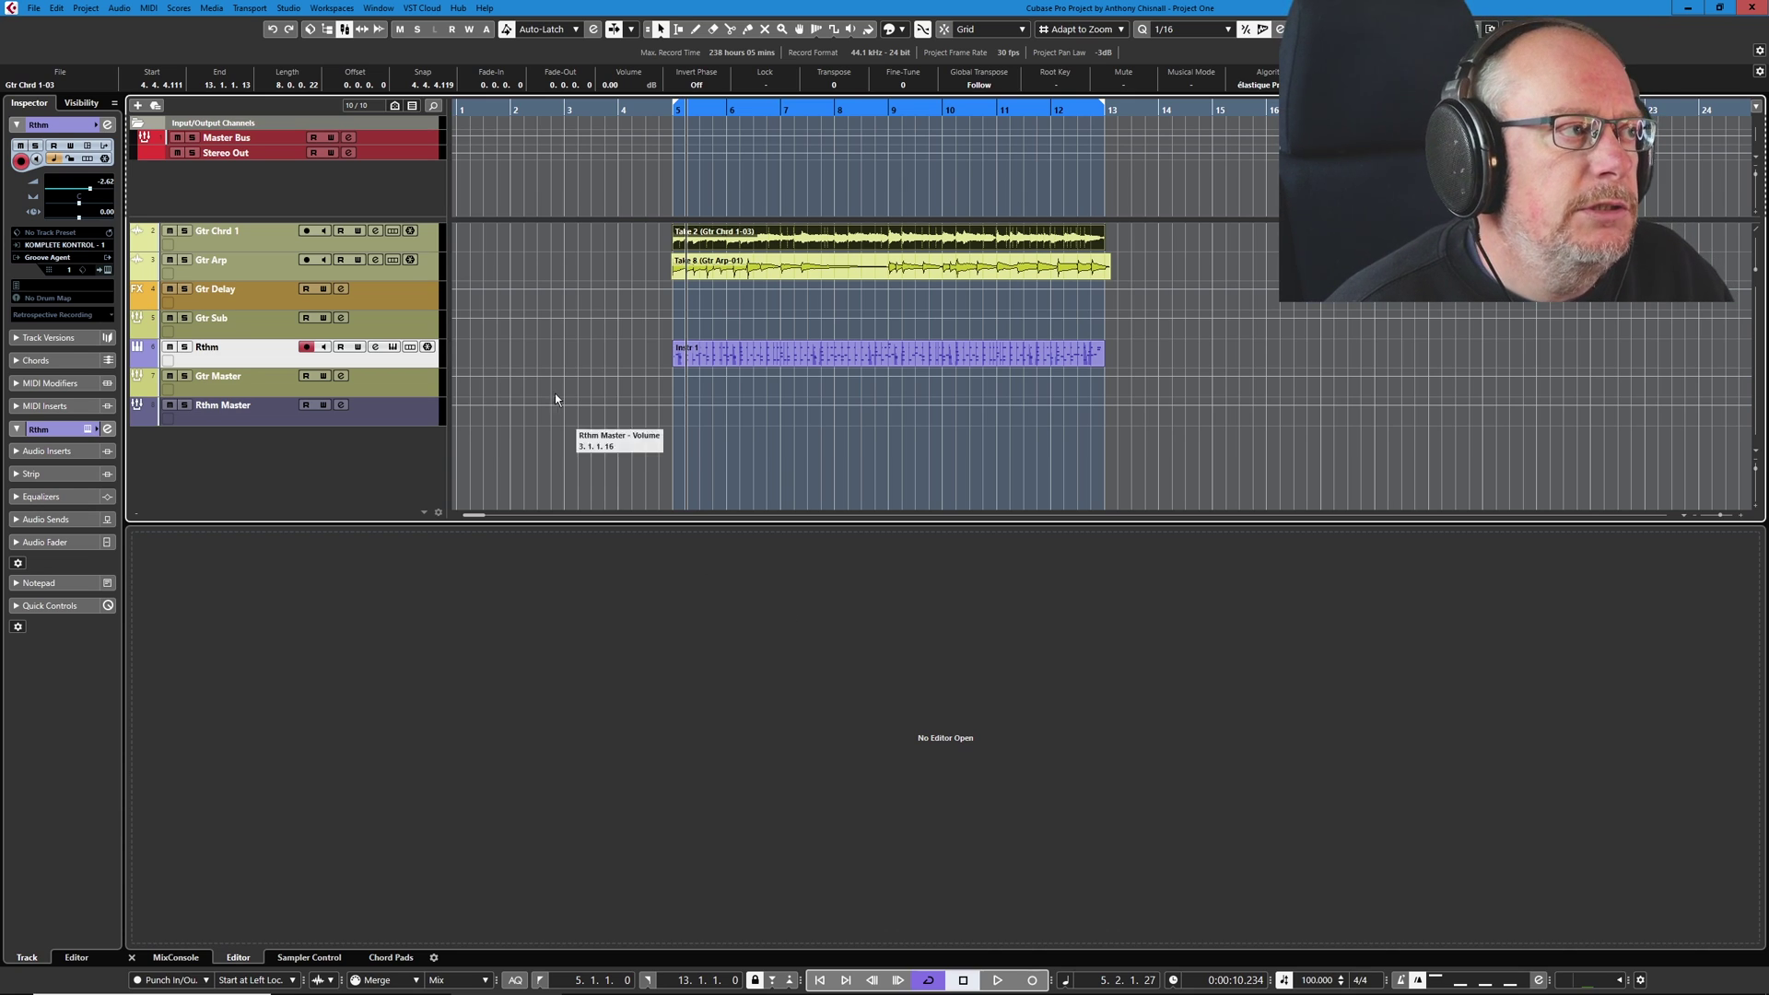
Select Gtr Chrd 1 and save the project from the File menu
click(267, 244)
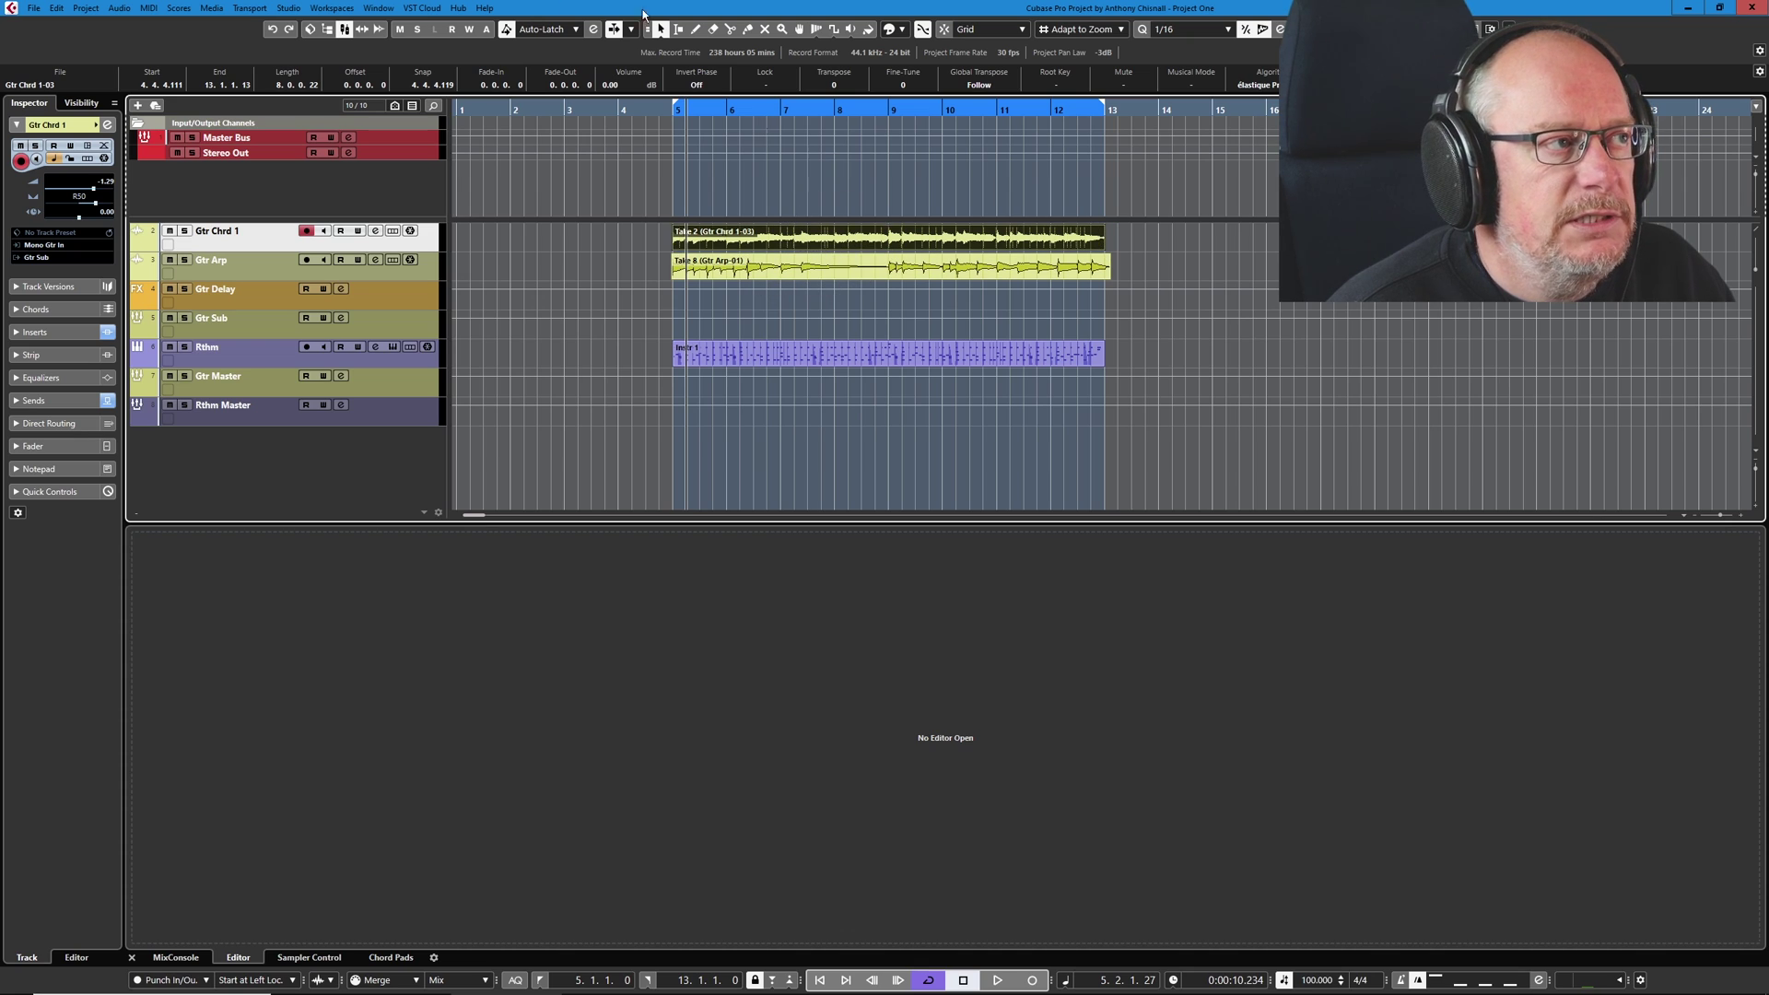
click(33, 9)
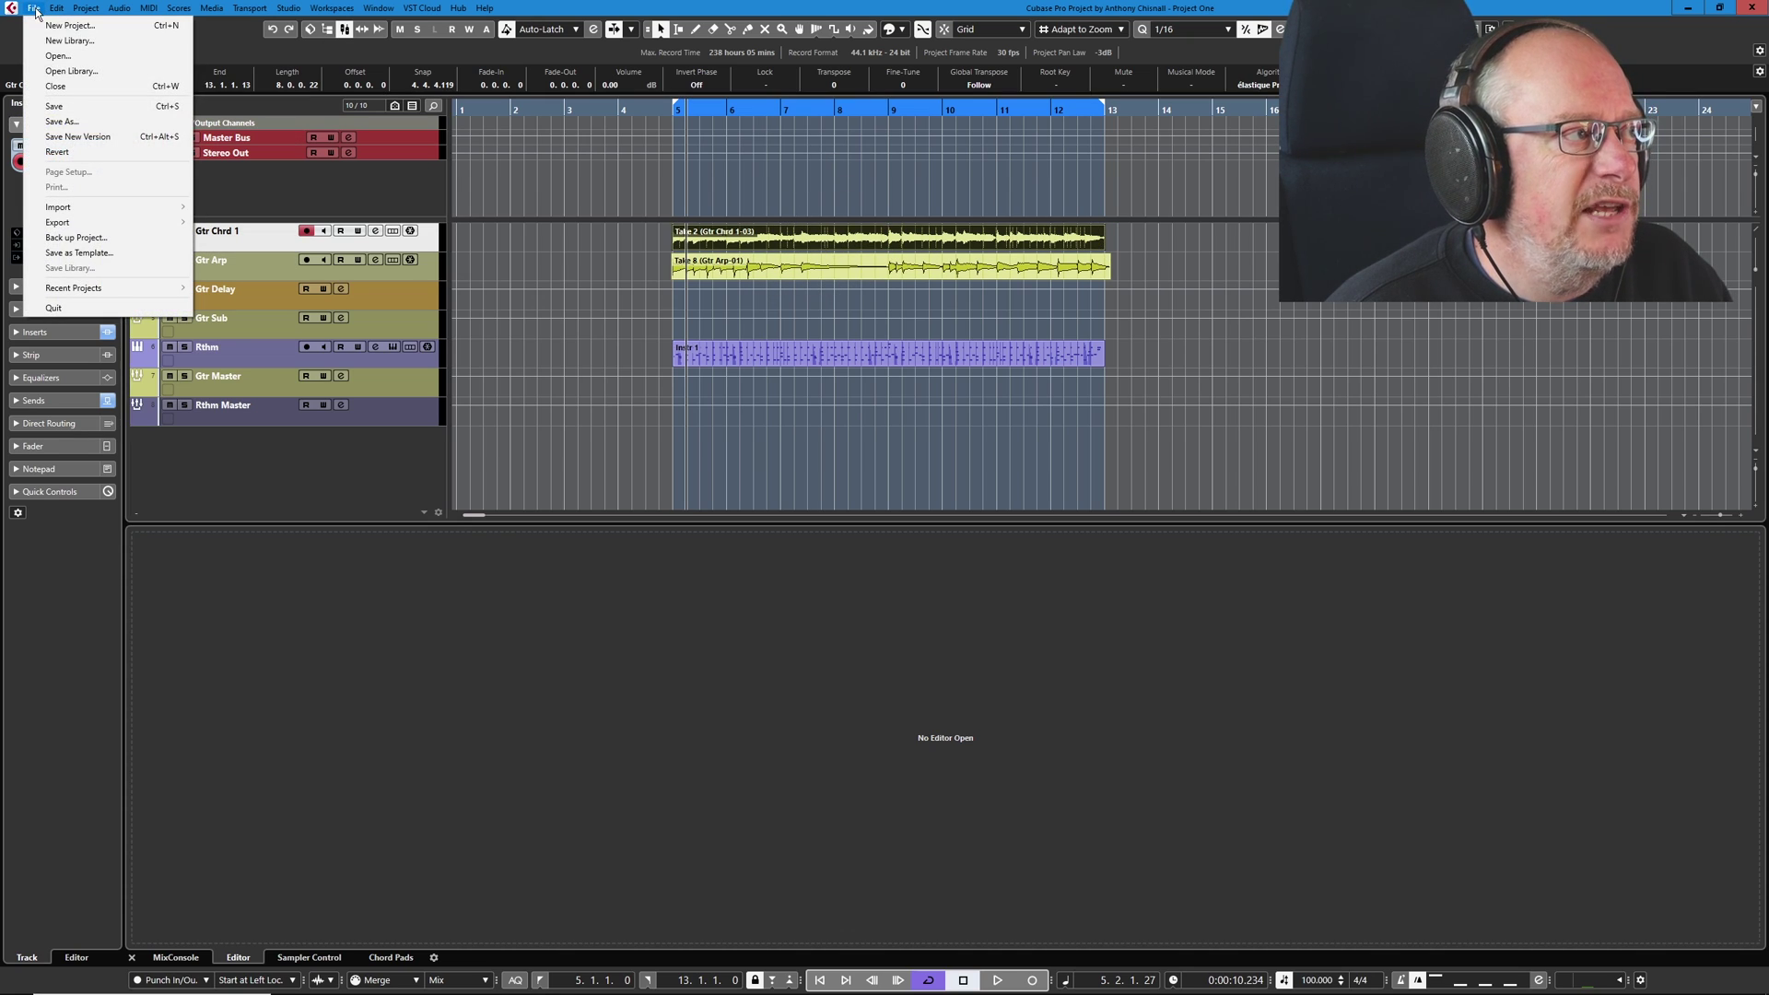
click(80, 111)
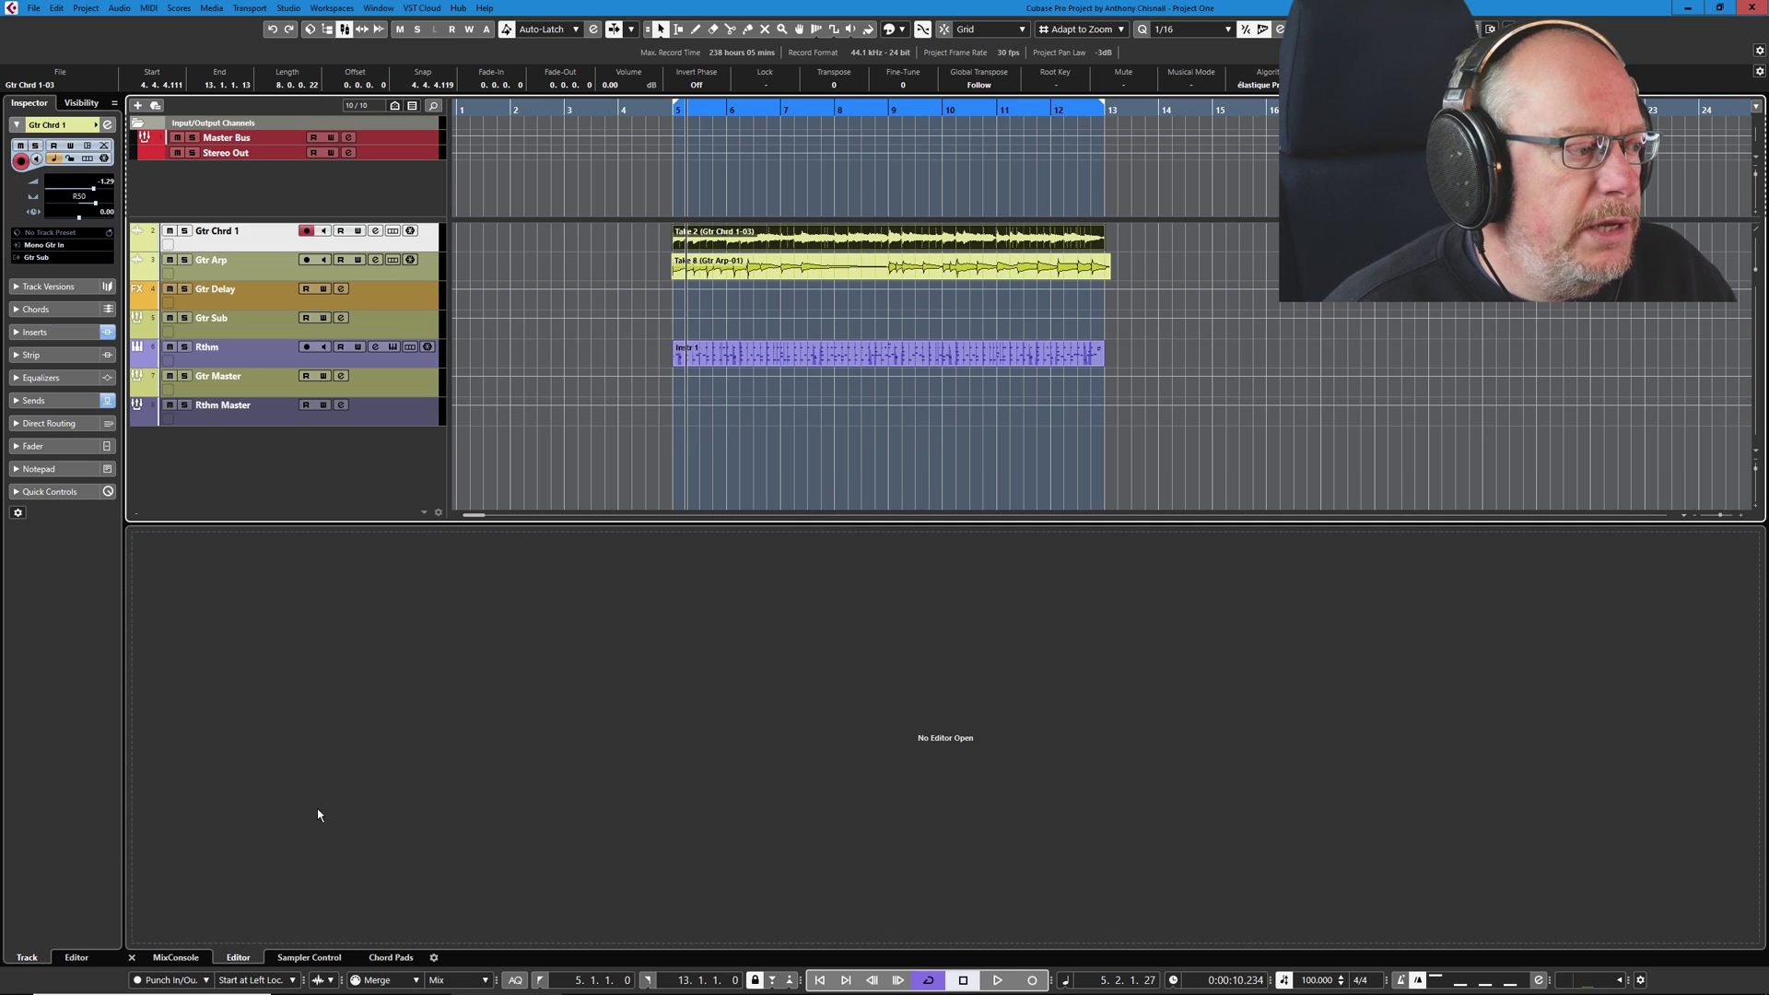
Open Take 2 in the Sample Editor and place three Free Warp markers around bars 6-8
double_click(912, 237)
click(56, 150)
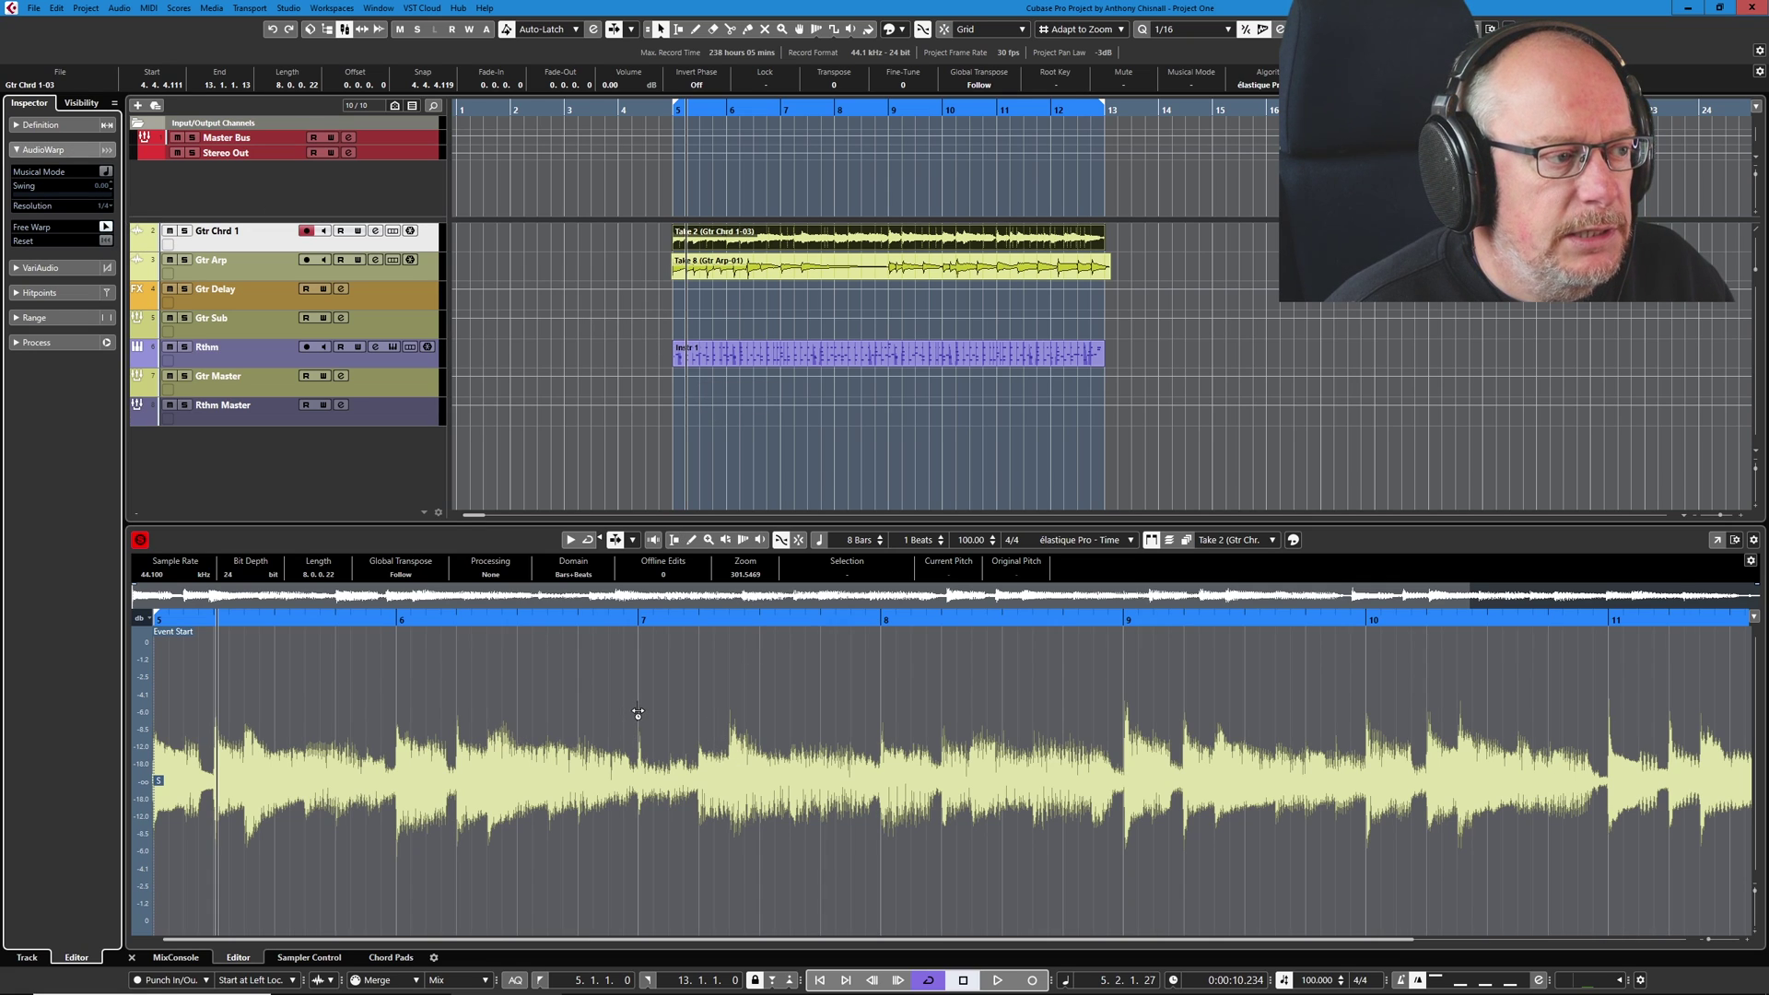
drag(637, 712, 667, 712)
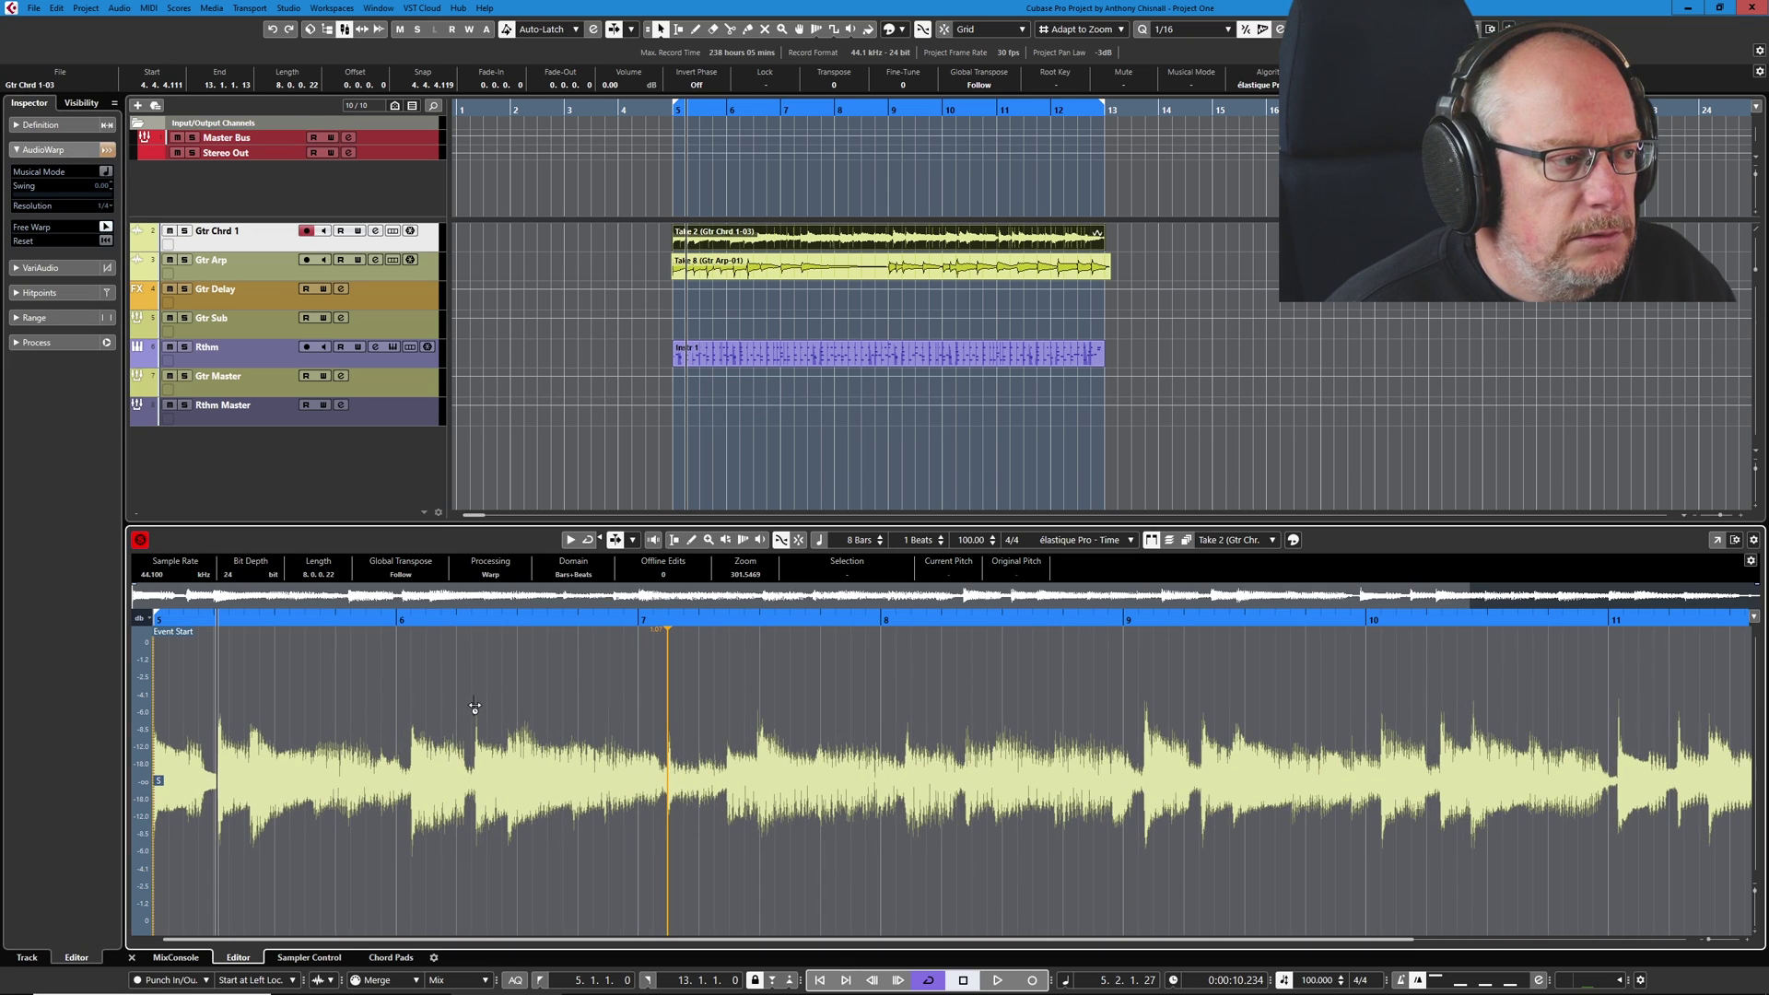
drag(475, 706, 449, 710)
drag(909, 711, 923, 714)
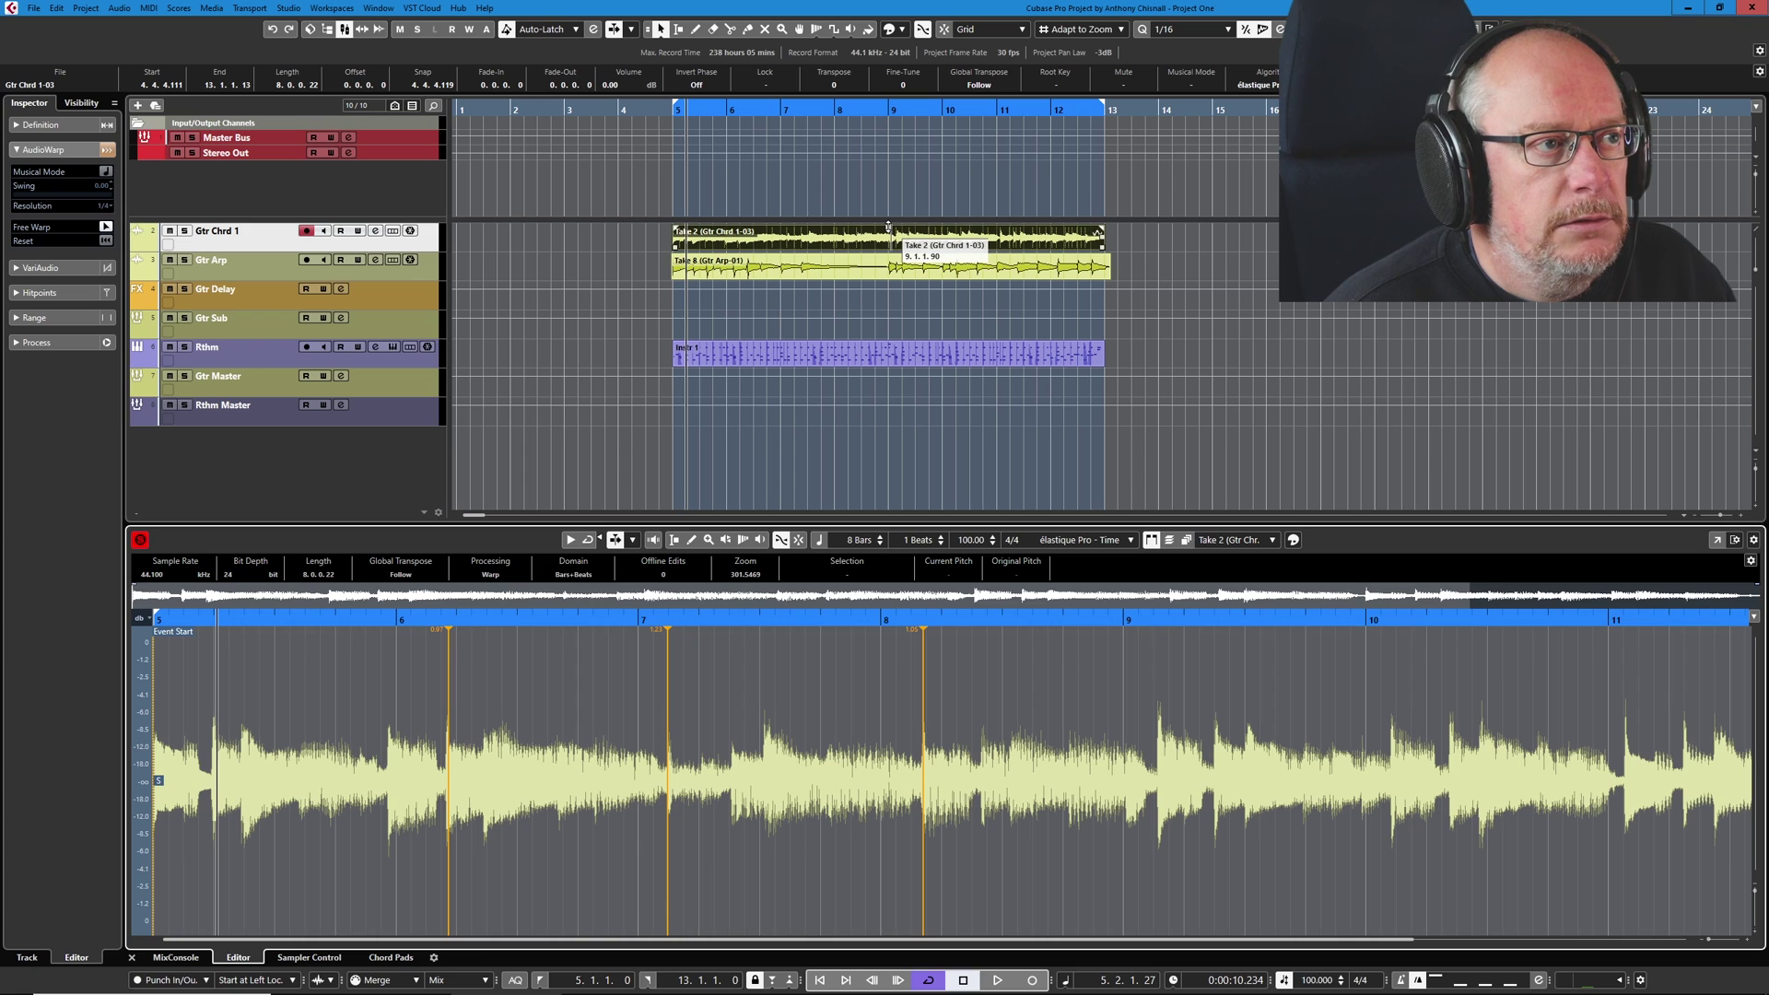
Lower Take 2's event volume and add a fade-out and fade-in
drag(888, 227, 888, 219)
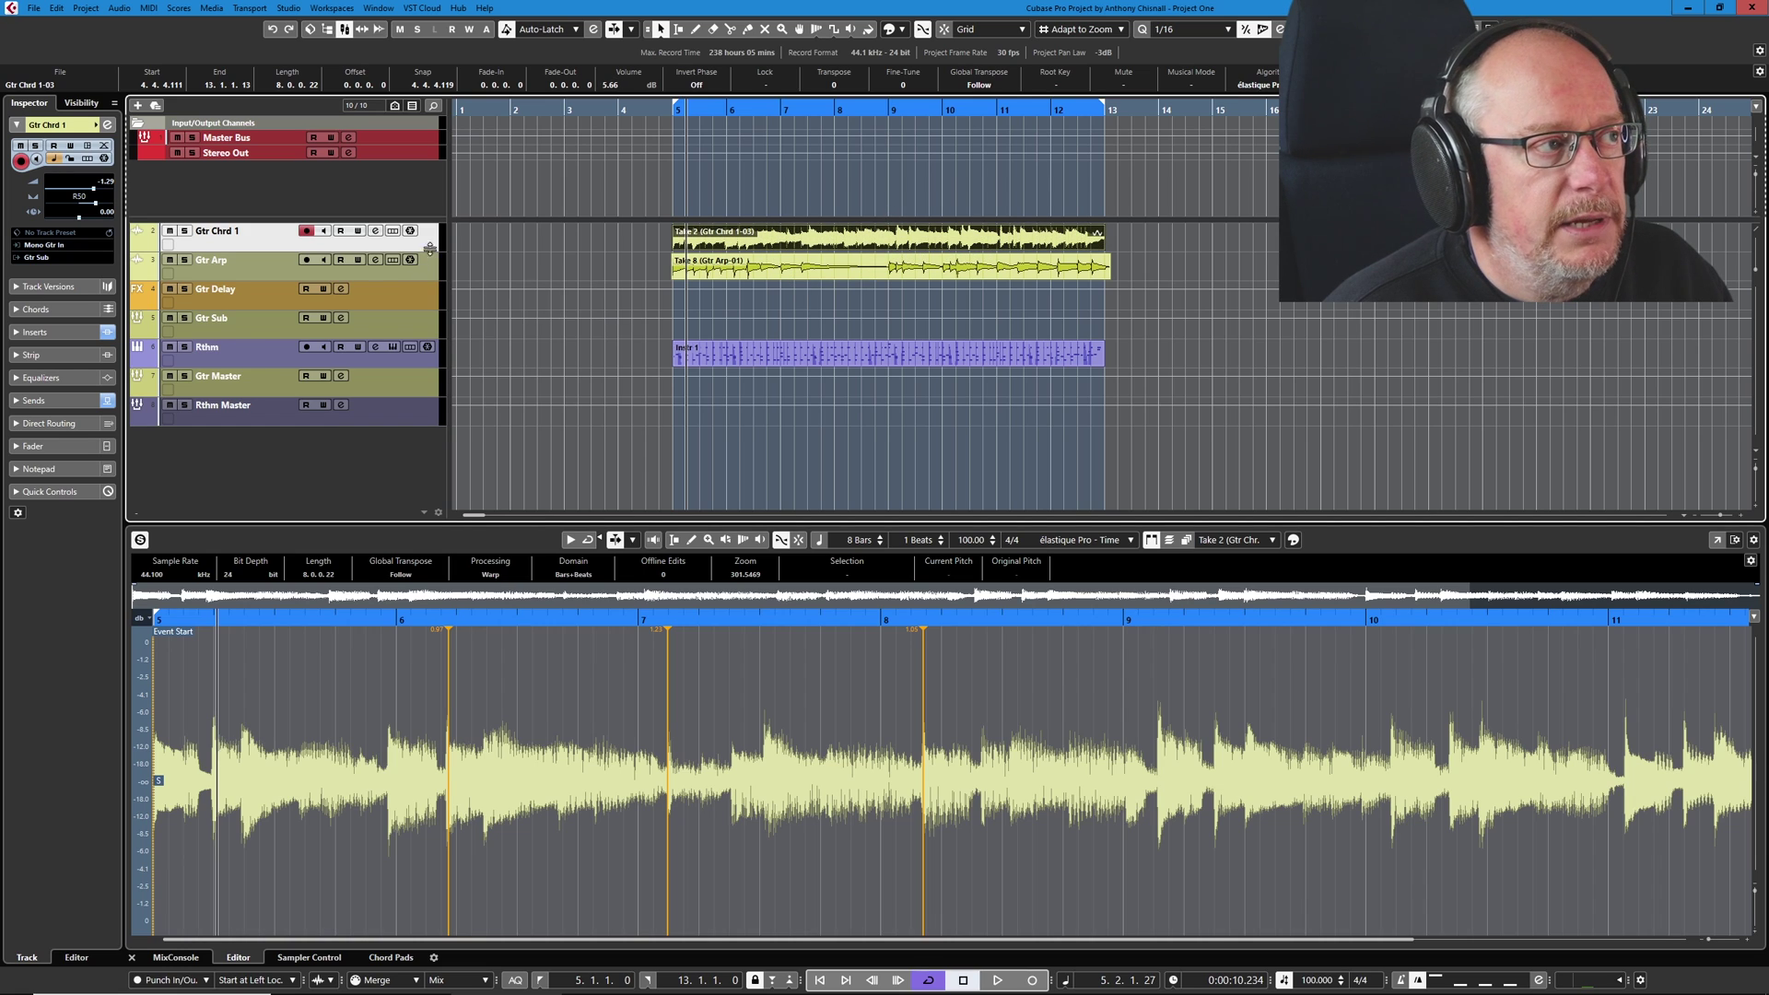
drag(432, 249, 432, 304)
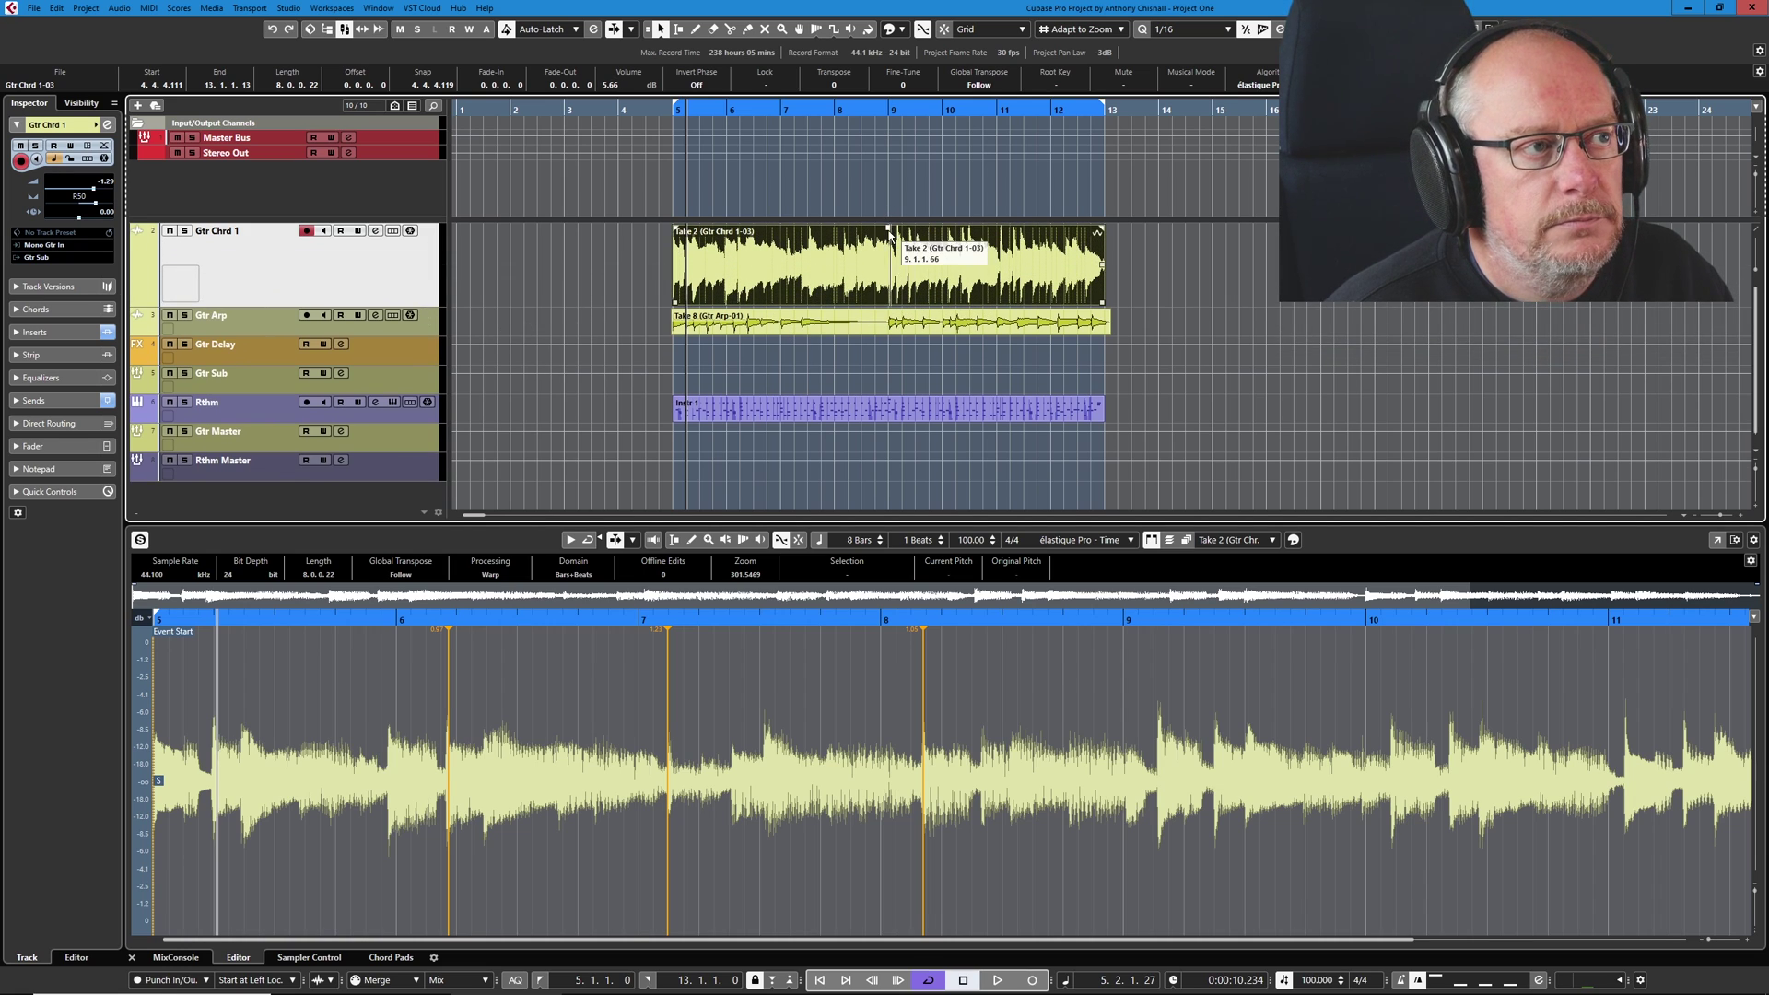
drag(888, 227, 892, 271)
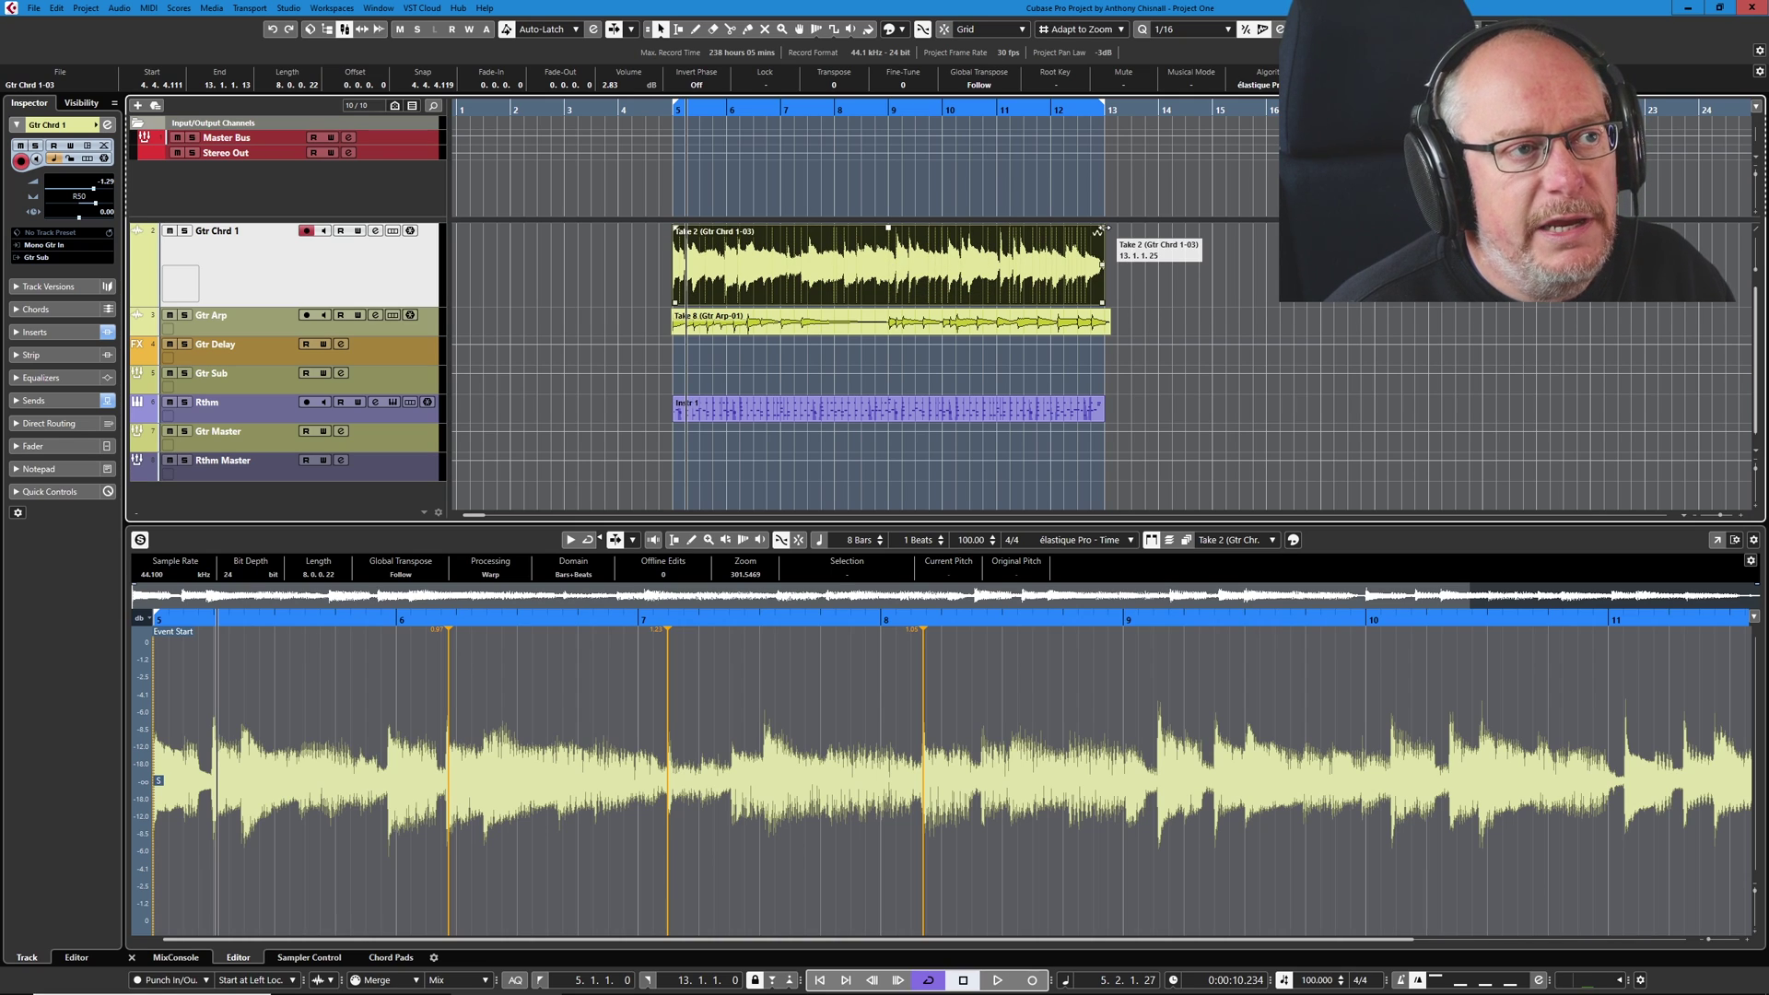
drag(1102, 228, 1053, 229)
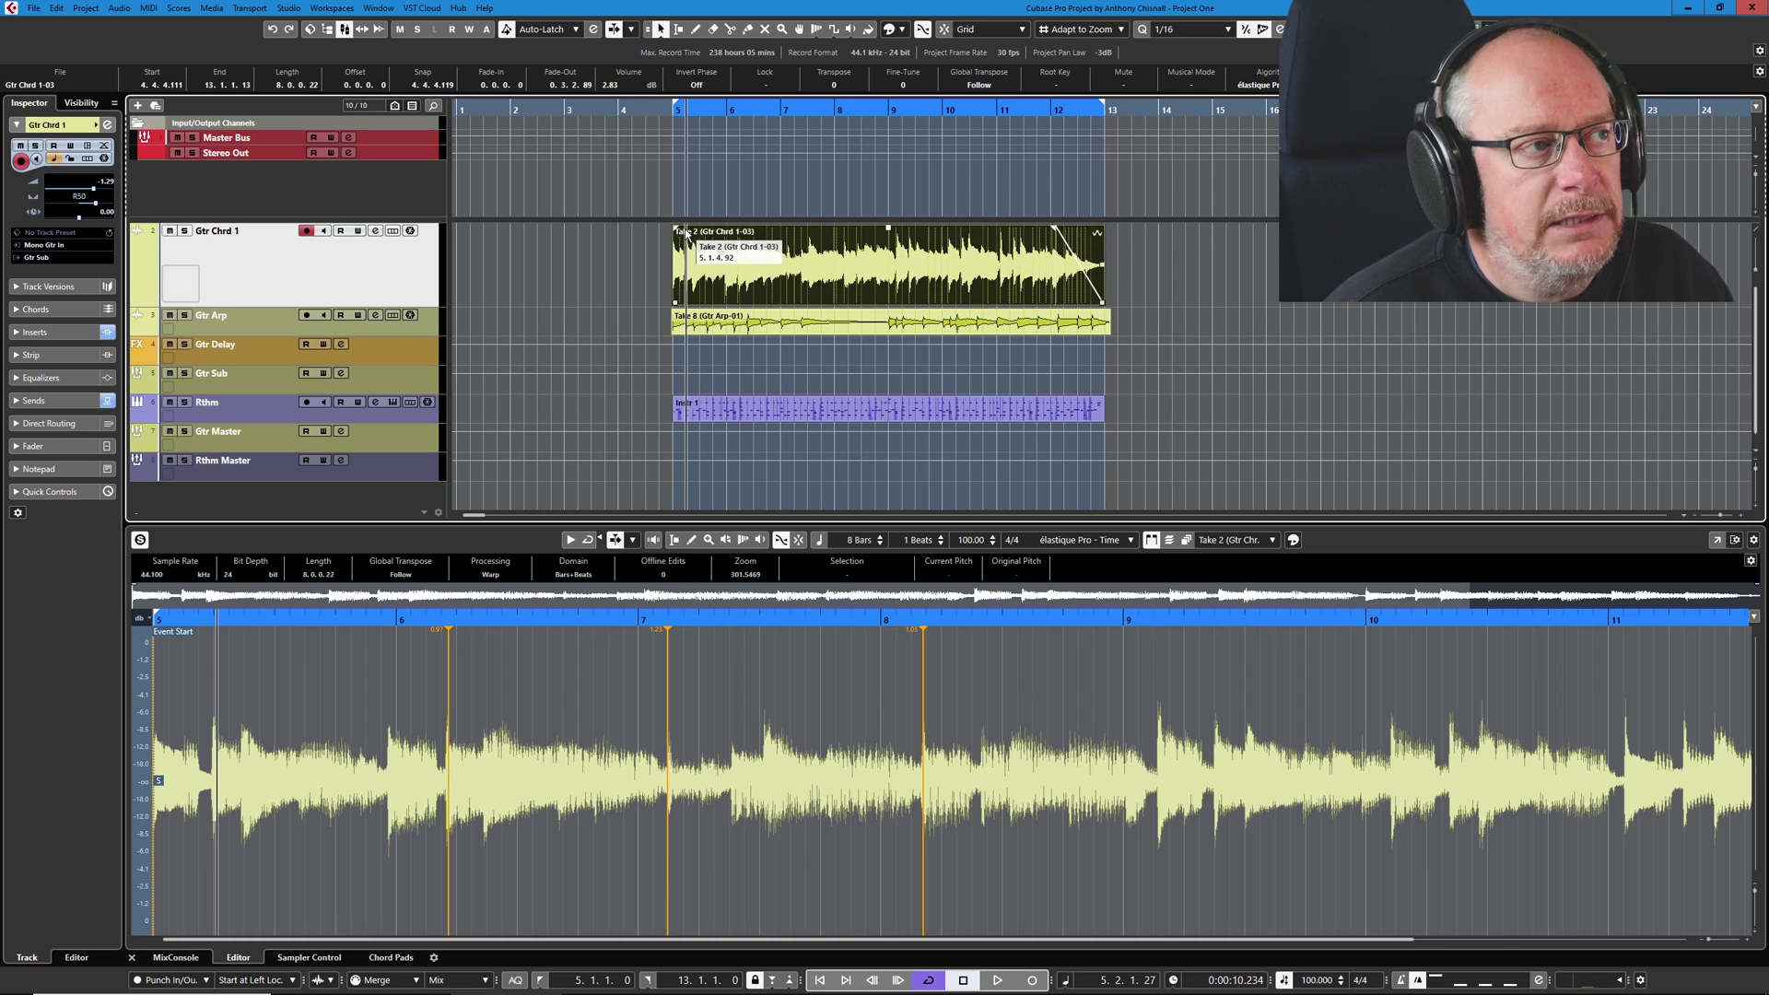
drag(687, 232, 725, 228)
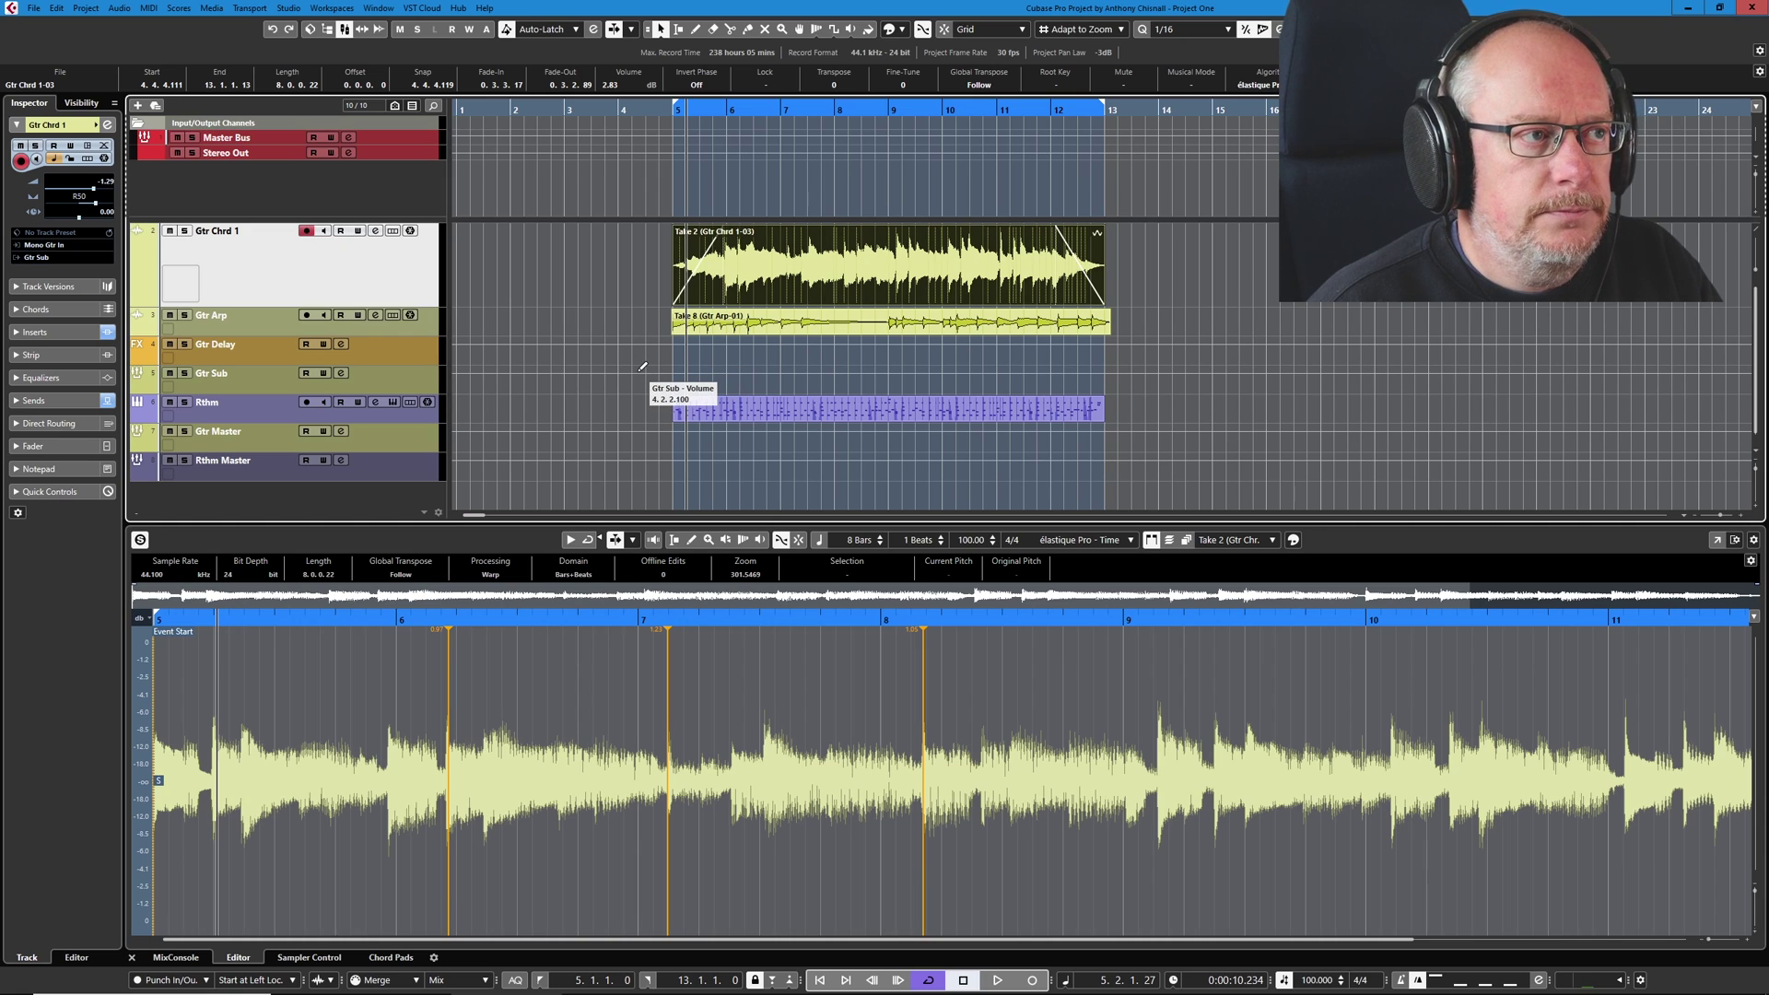
Render Take 2 to new audio replacing the event, and check the new file in the Pool
key(ctrl+b)
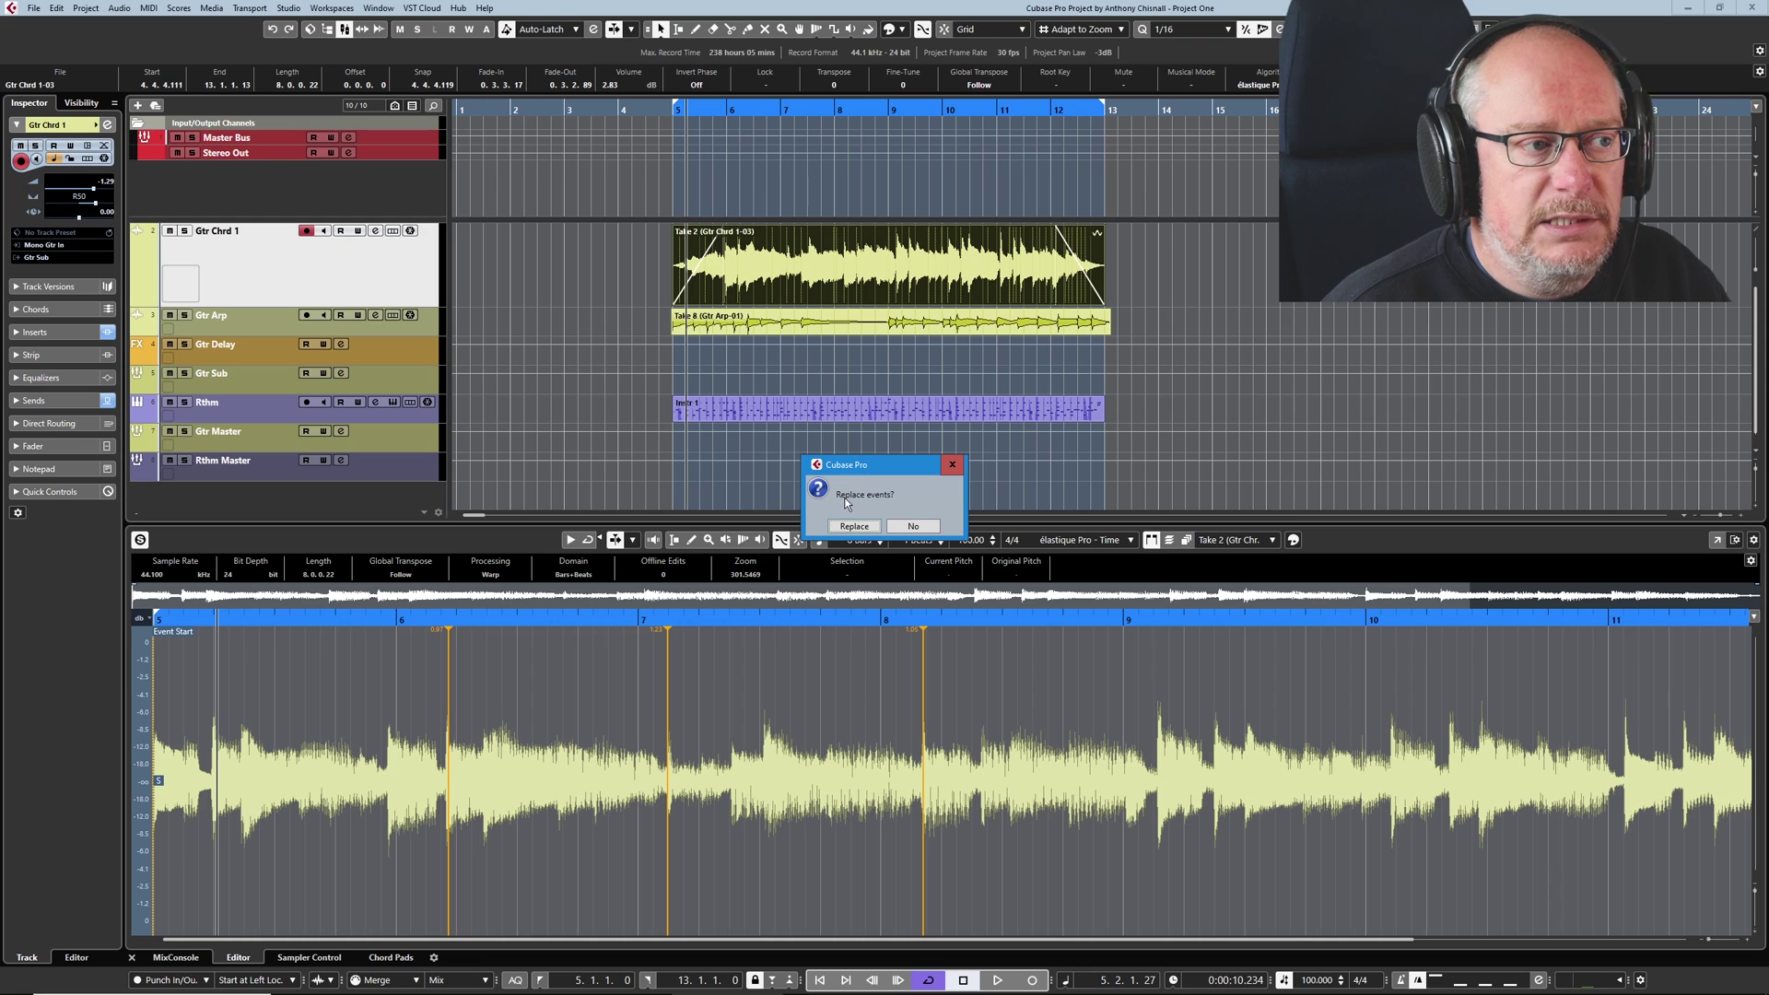
click(855, 527)
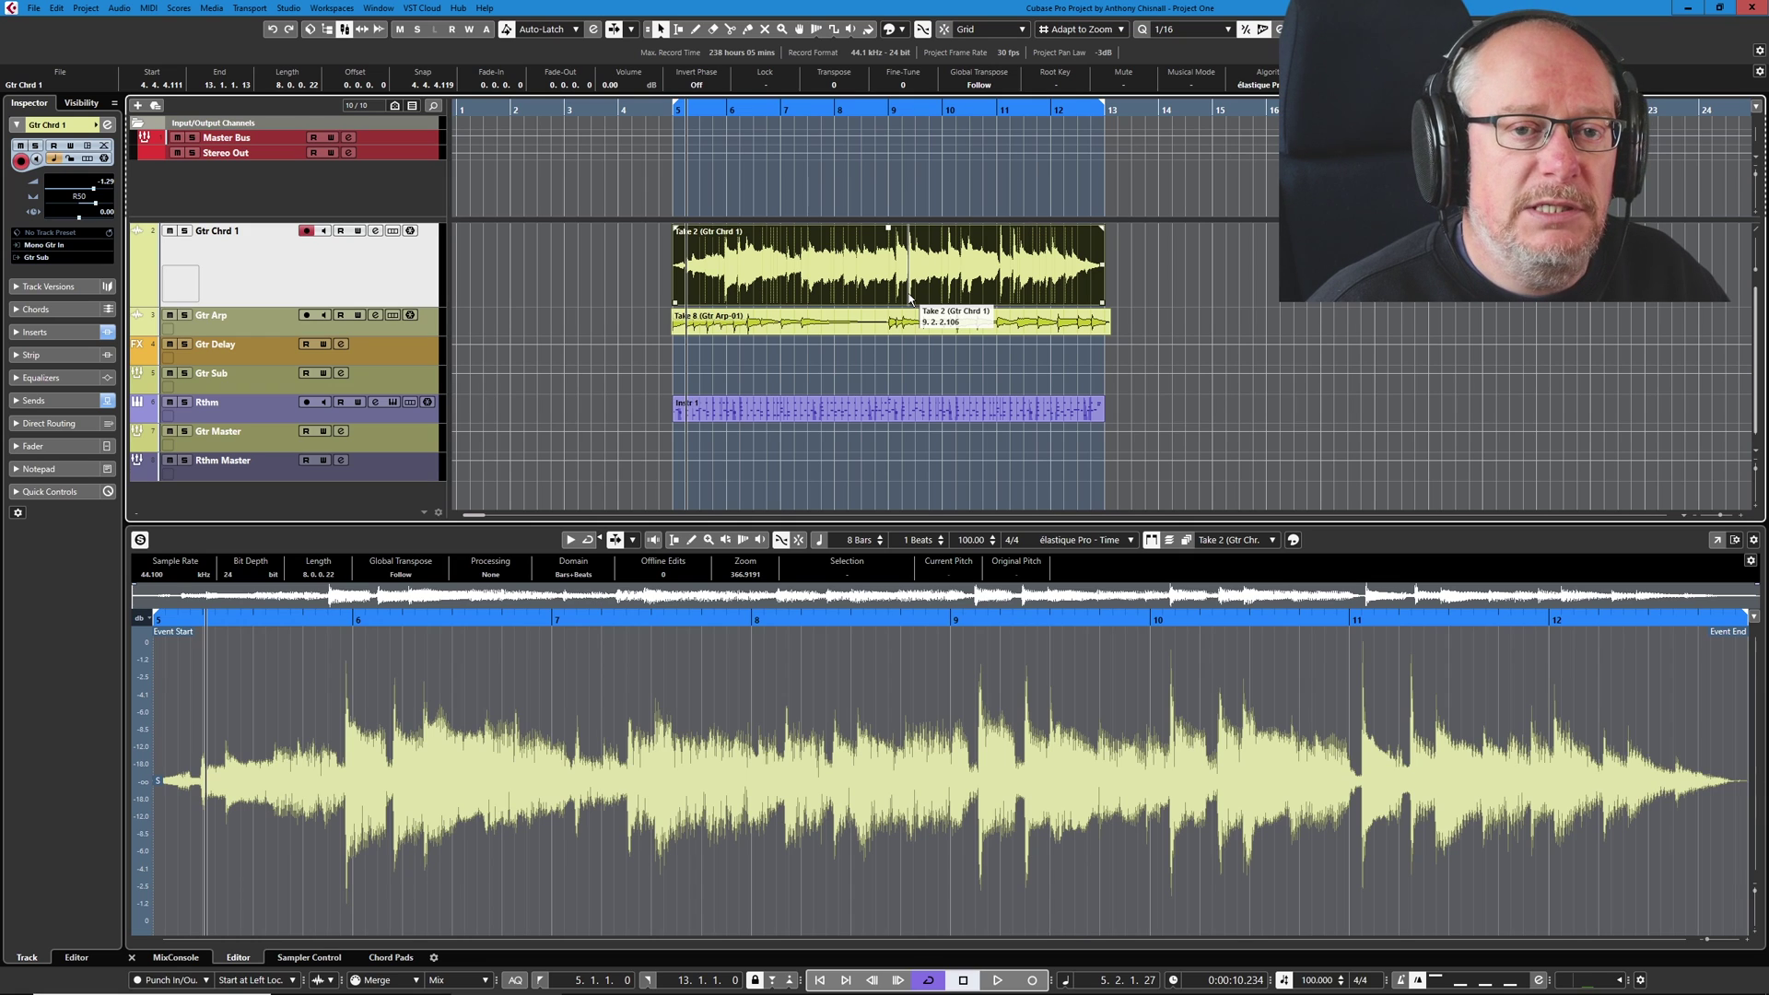
click(328, 30)
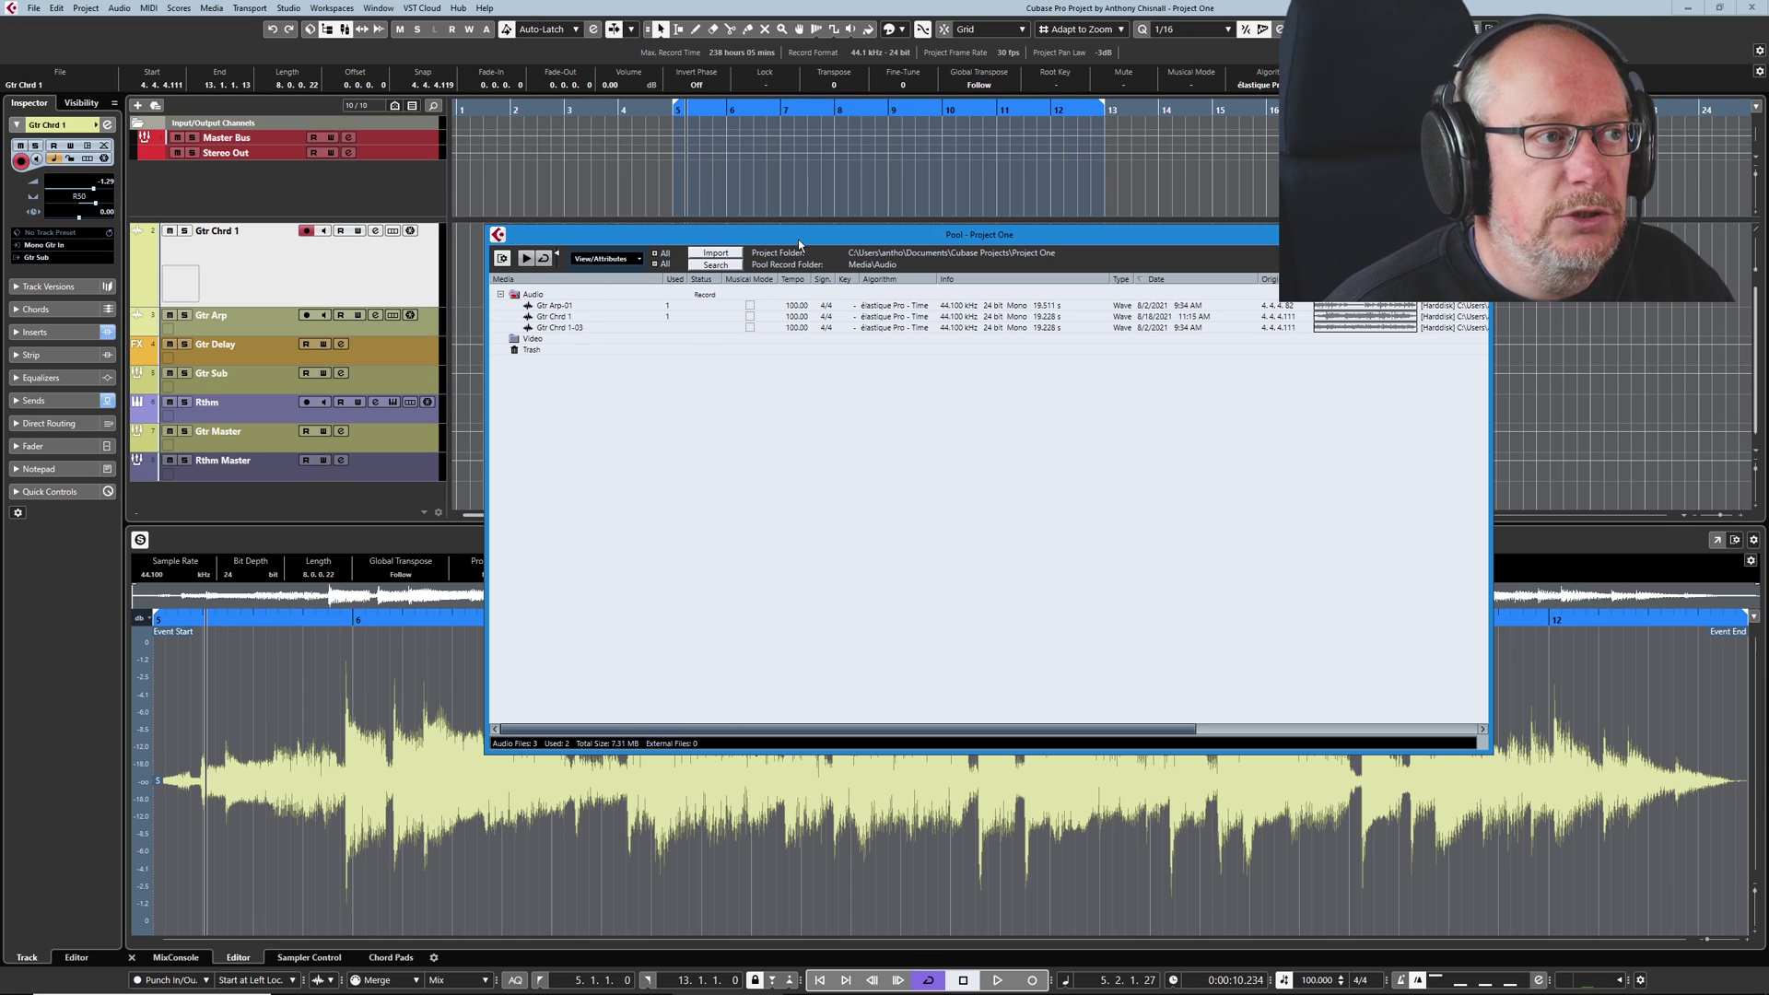
drag(799, 244, 779, 364)
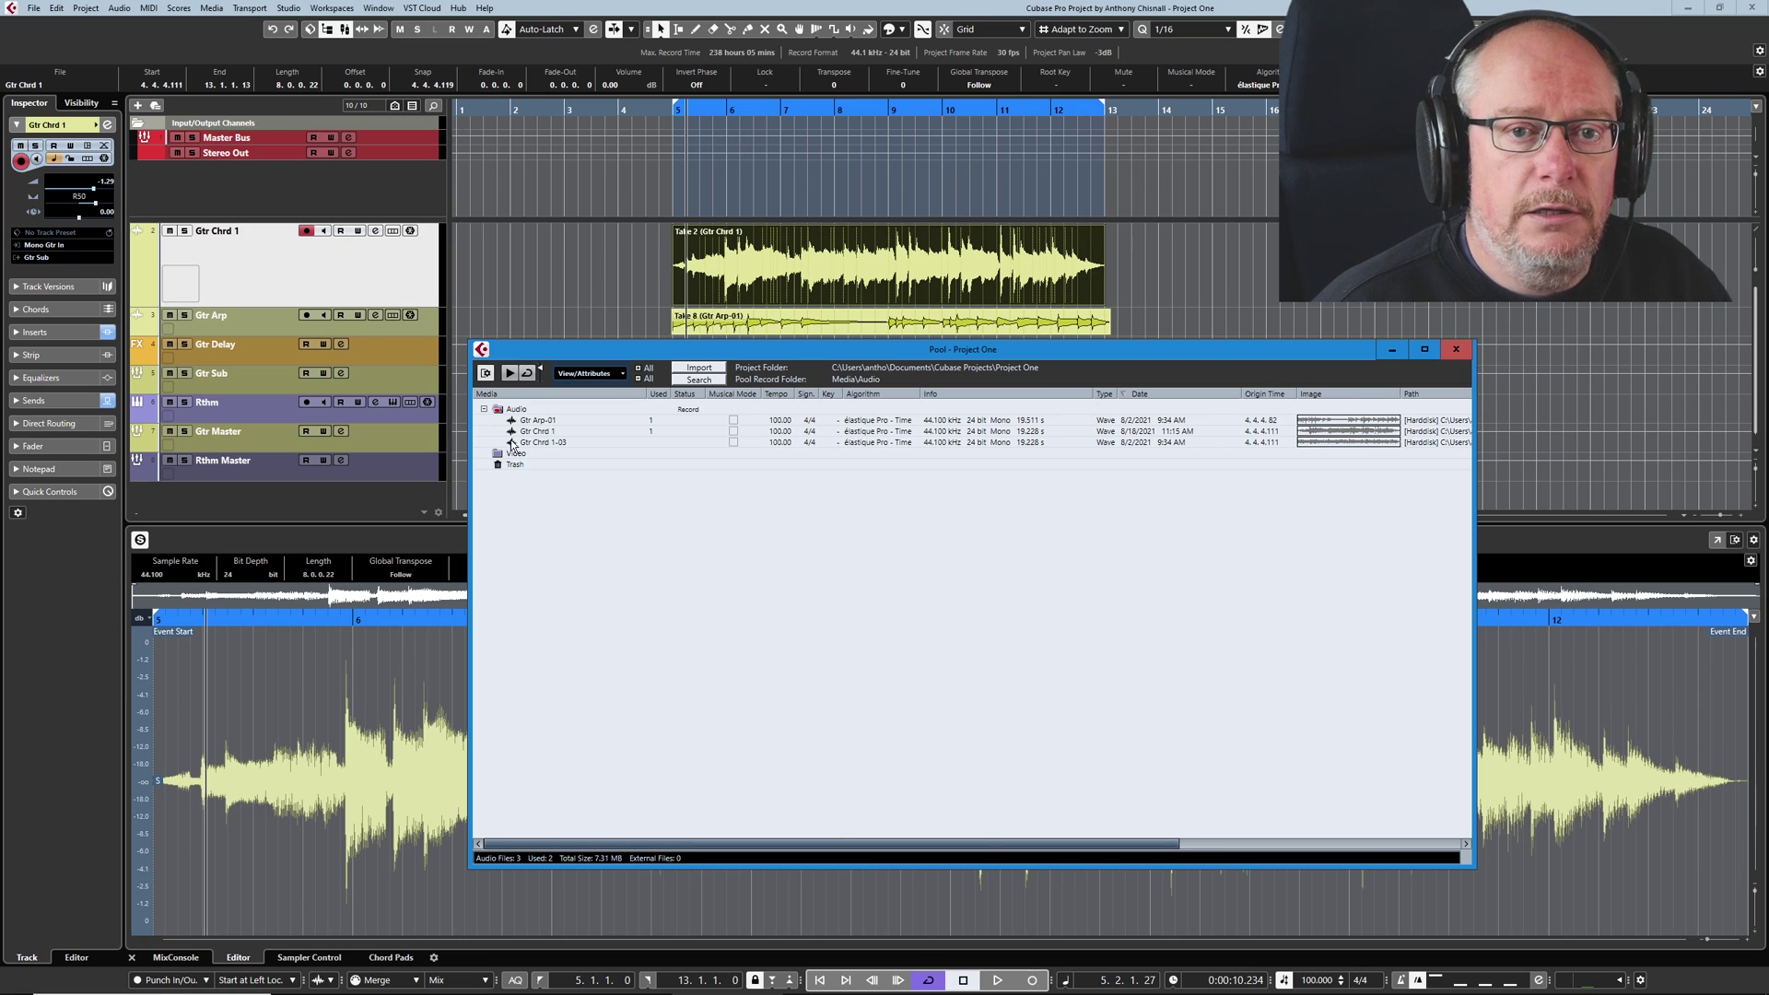
click(1457, 351)
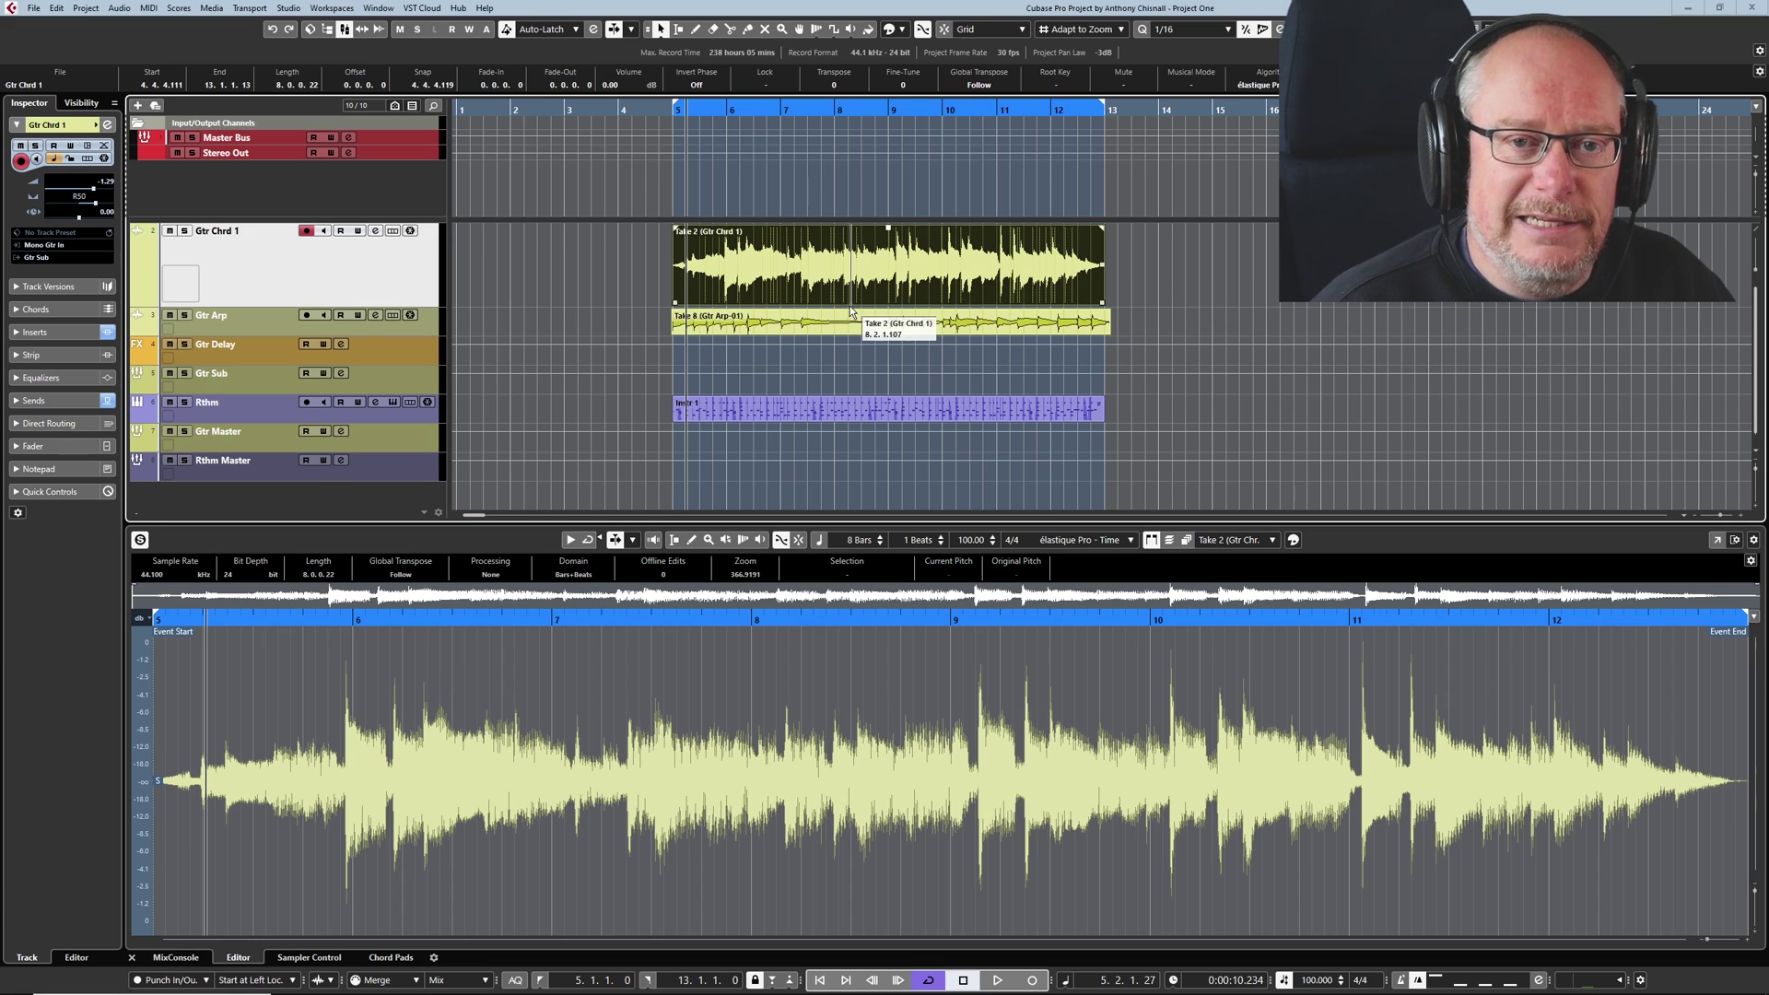
Revert the project to its saved version, deleting the audio files created since saving
click(35, 8)
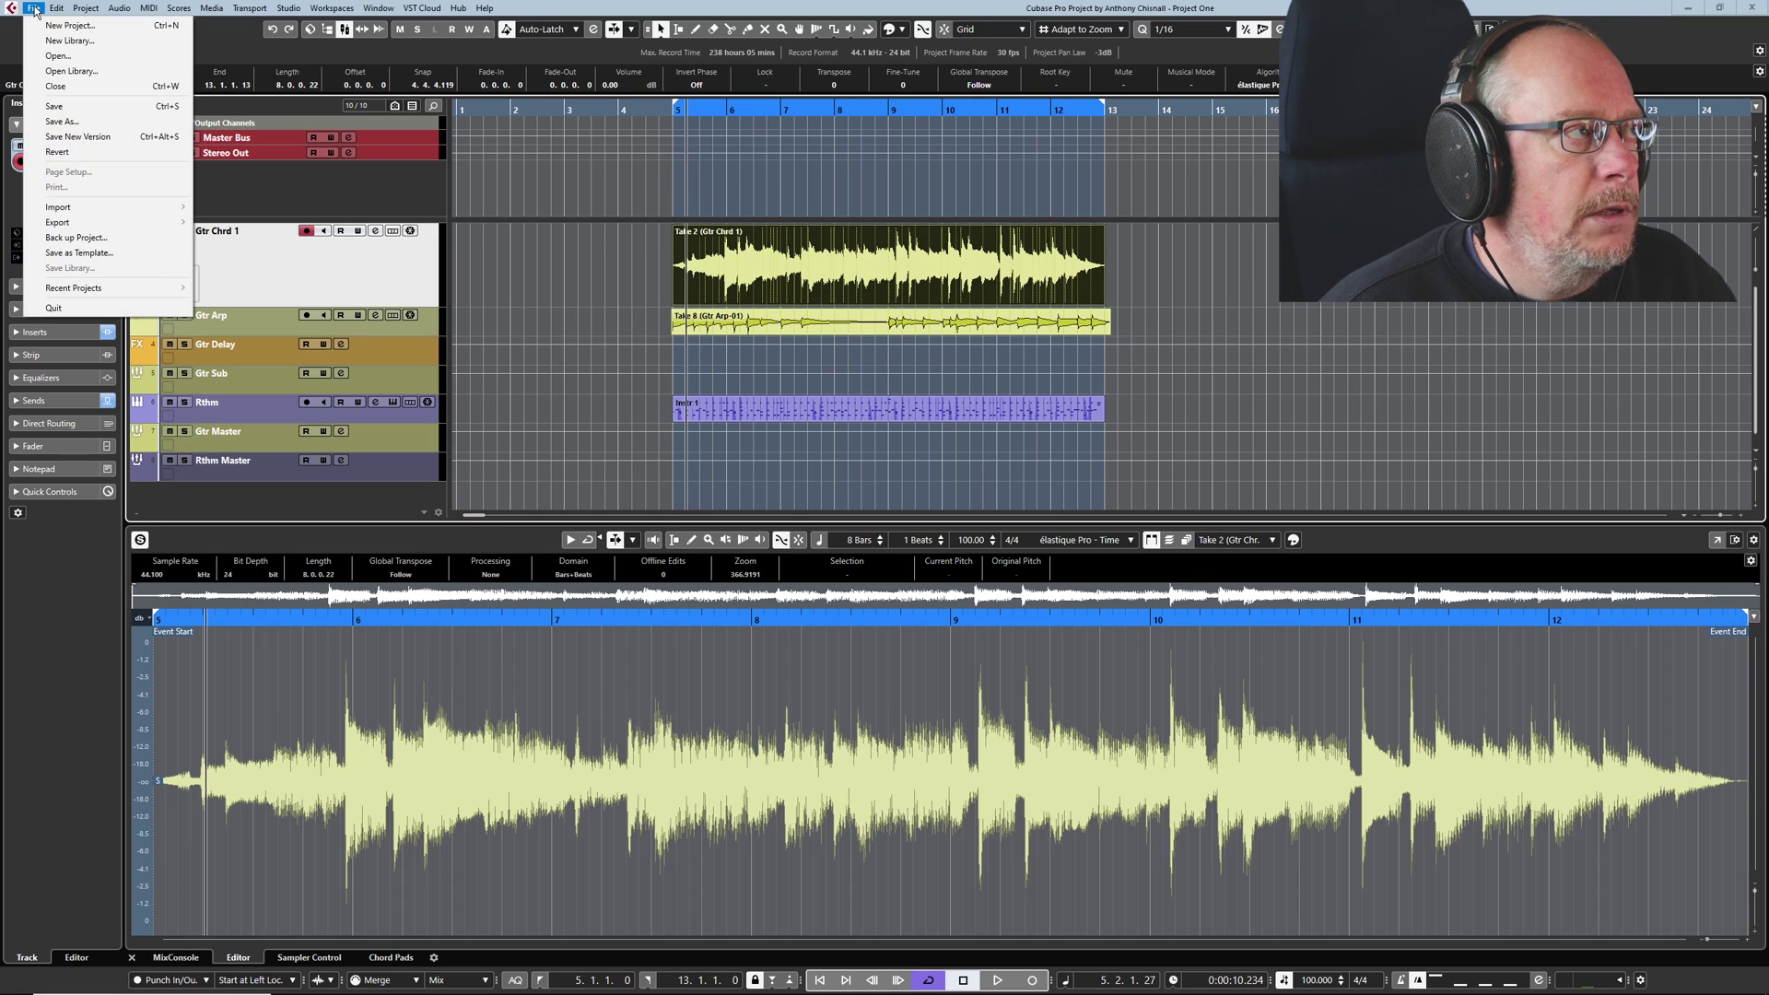
click(57, 152)
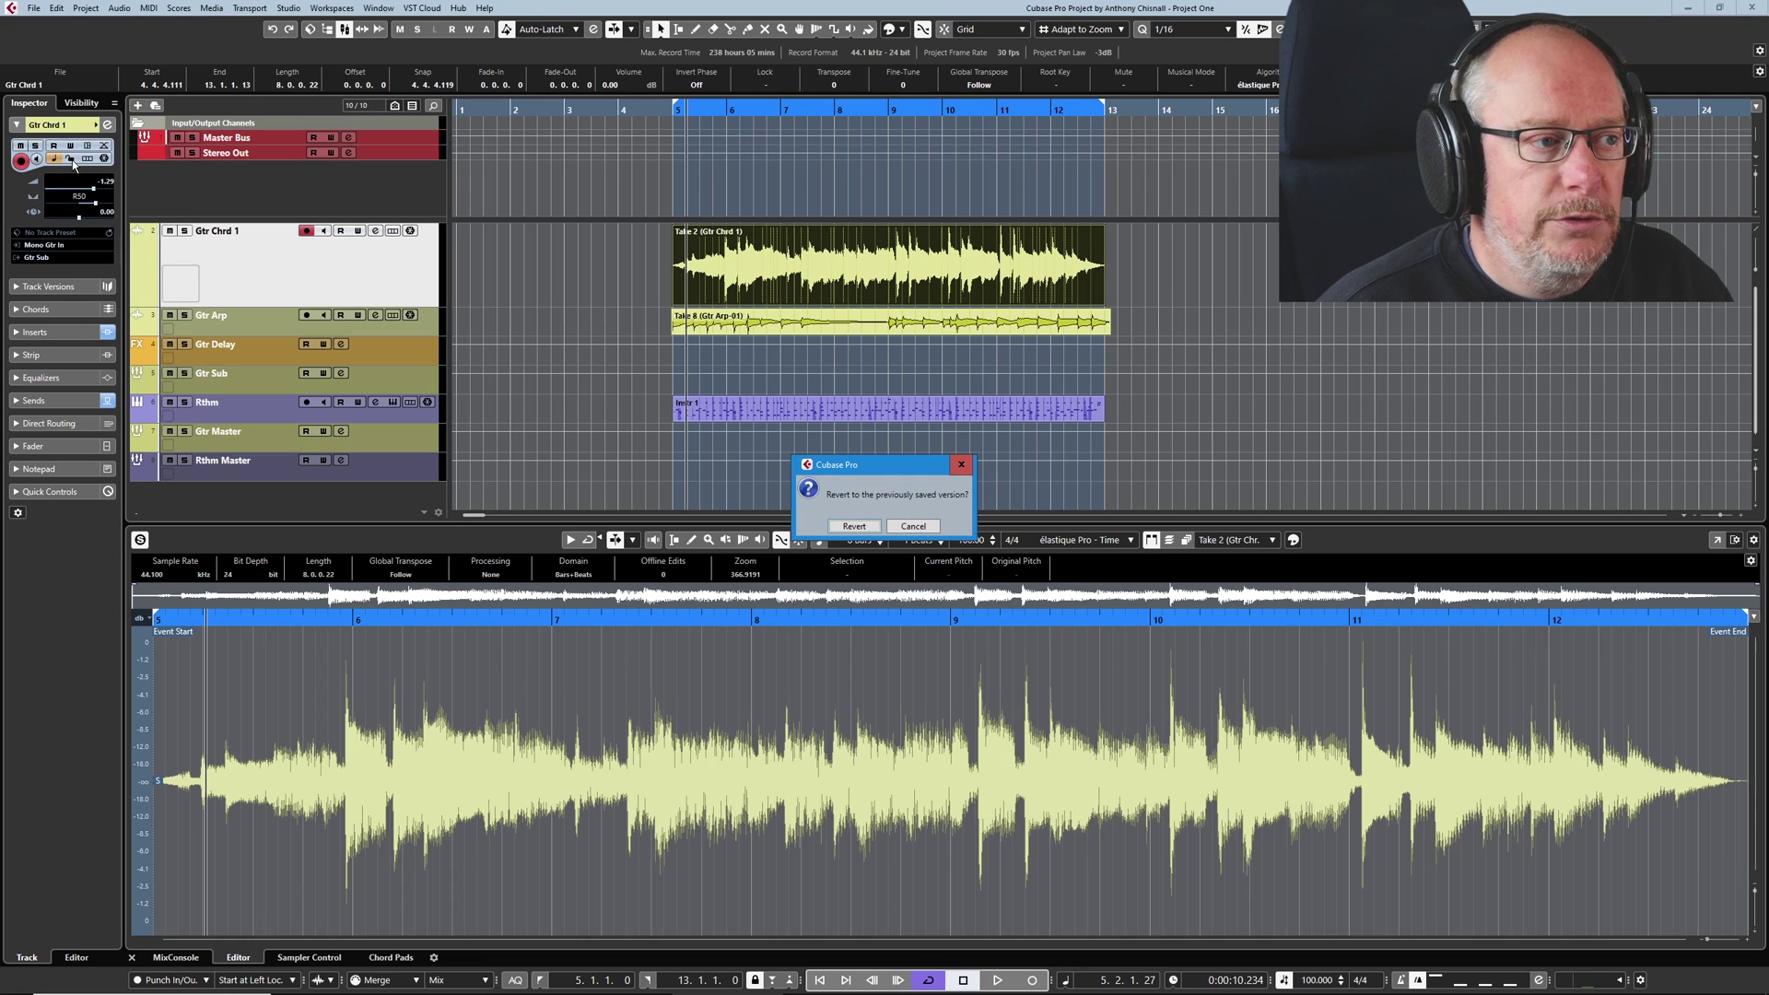
click(849, 526)
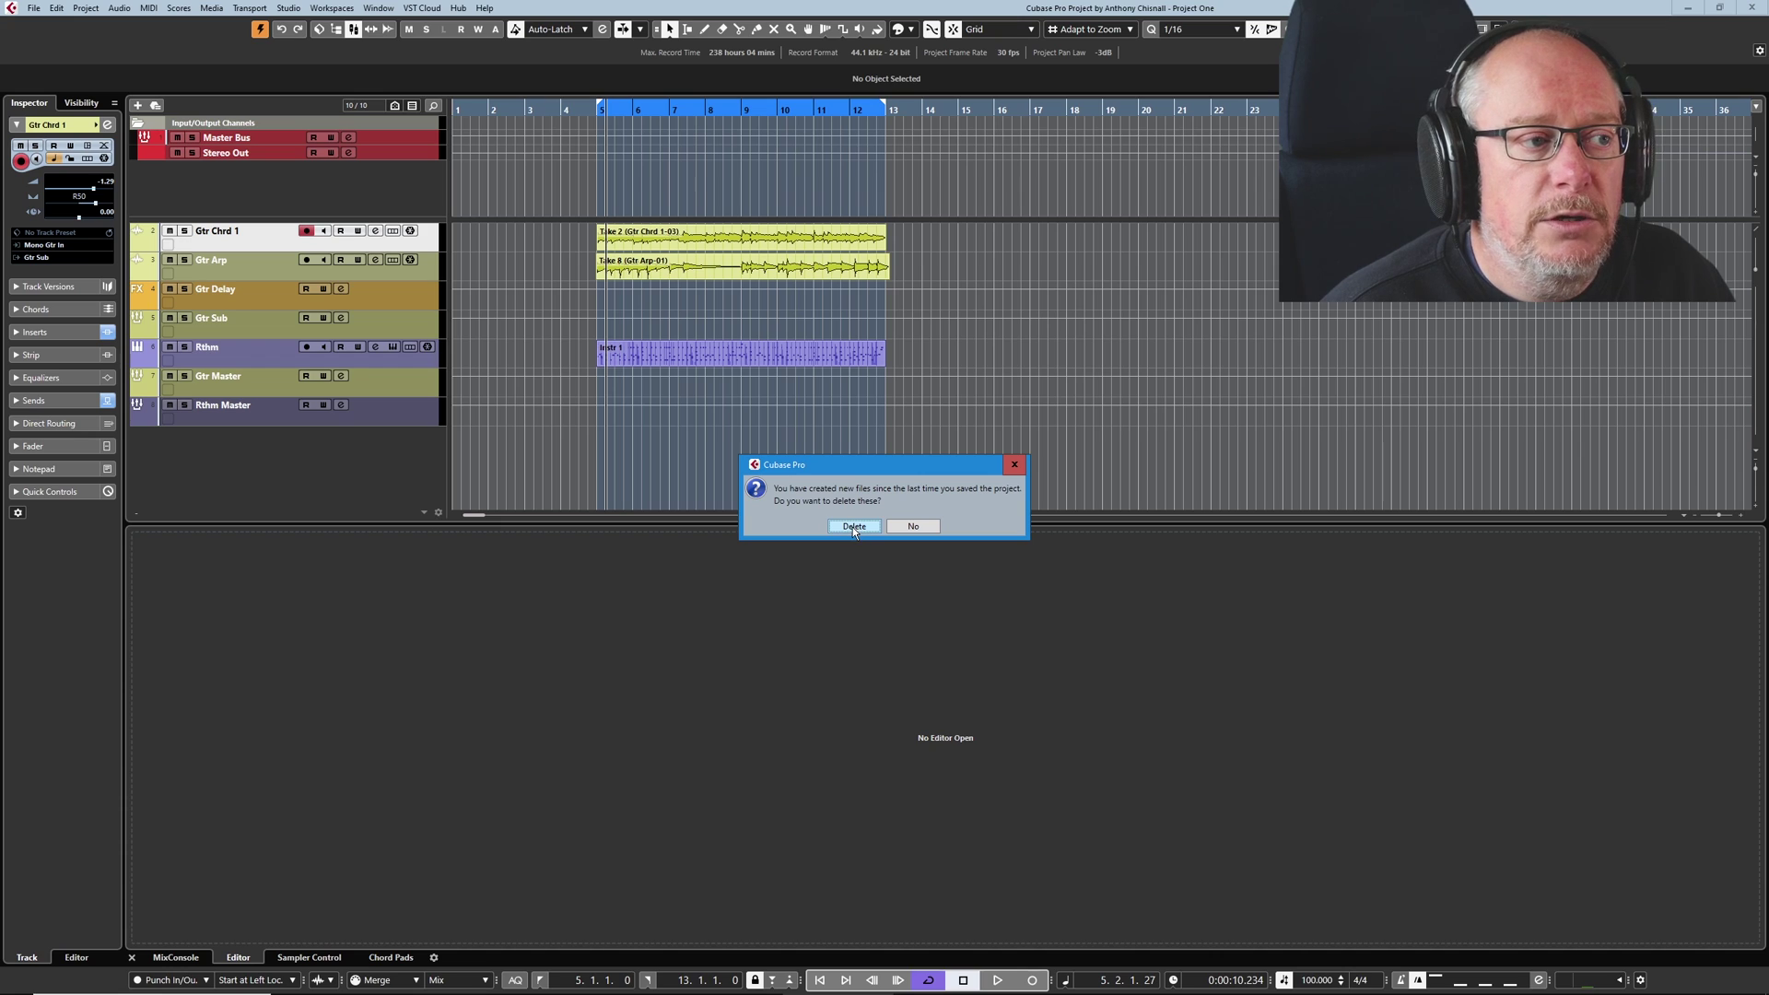
click(854, 527)
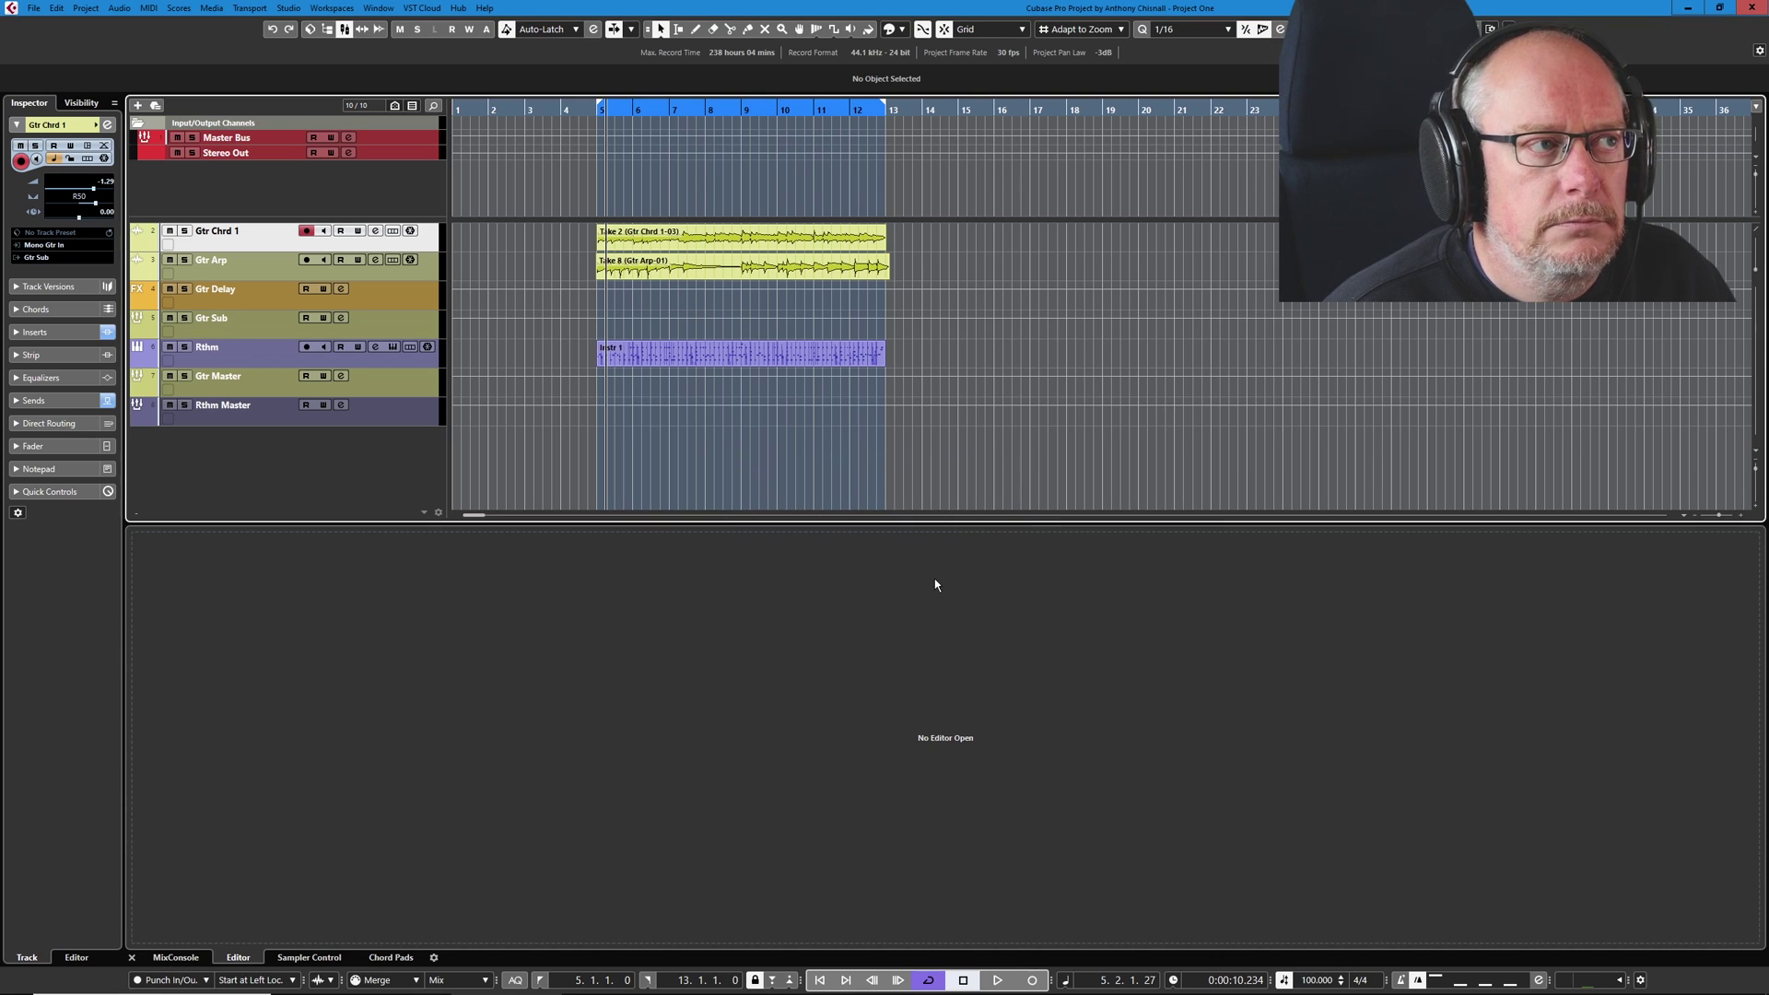
Open Take 2 for editing, then check the Pool's Trash and close the Pool
double_click(811, 241)
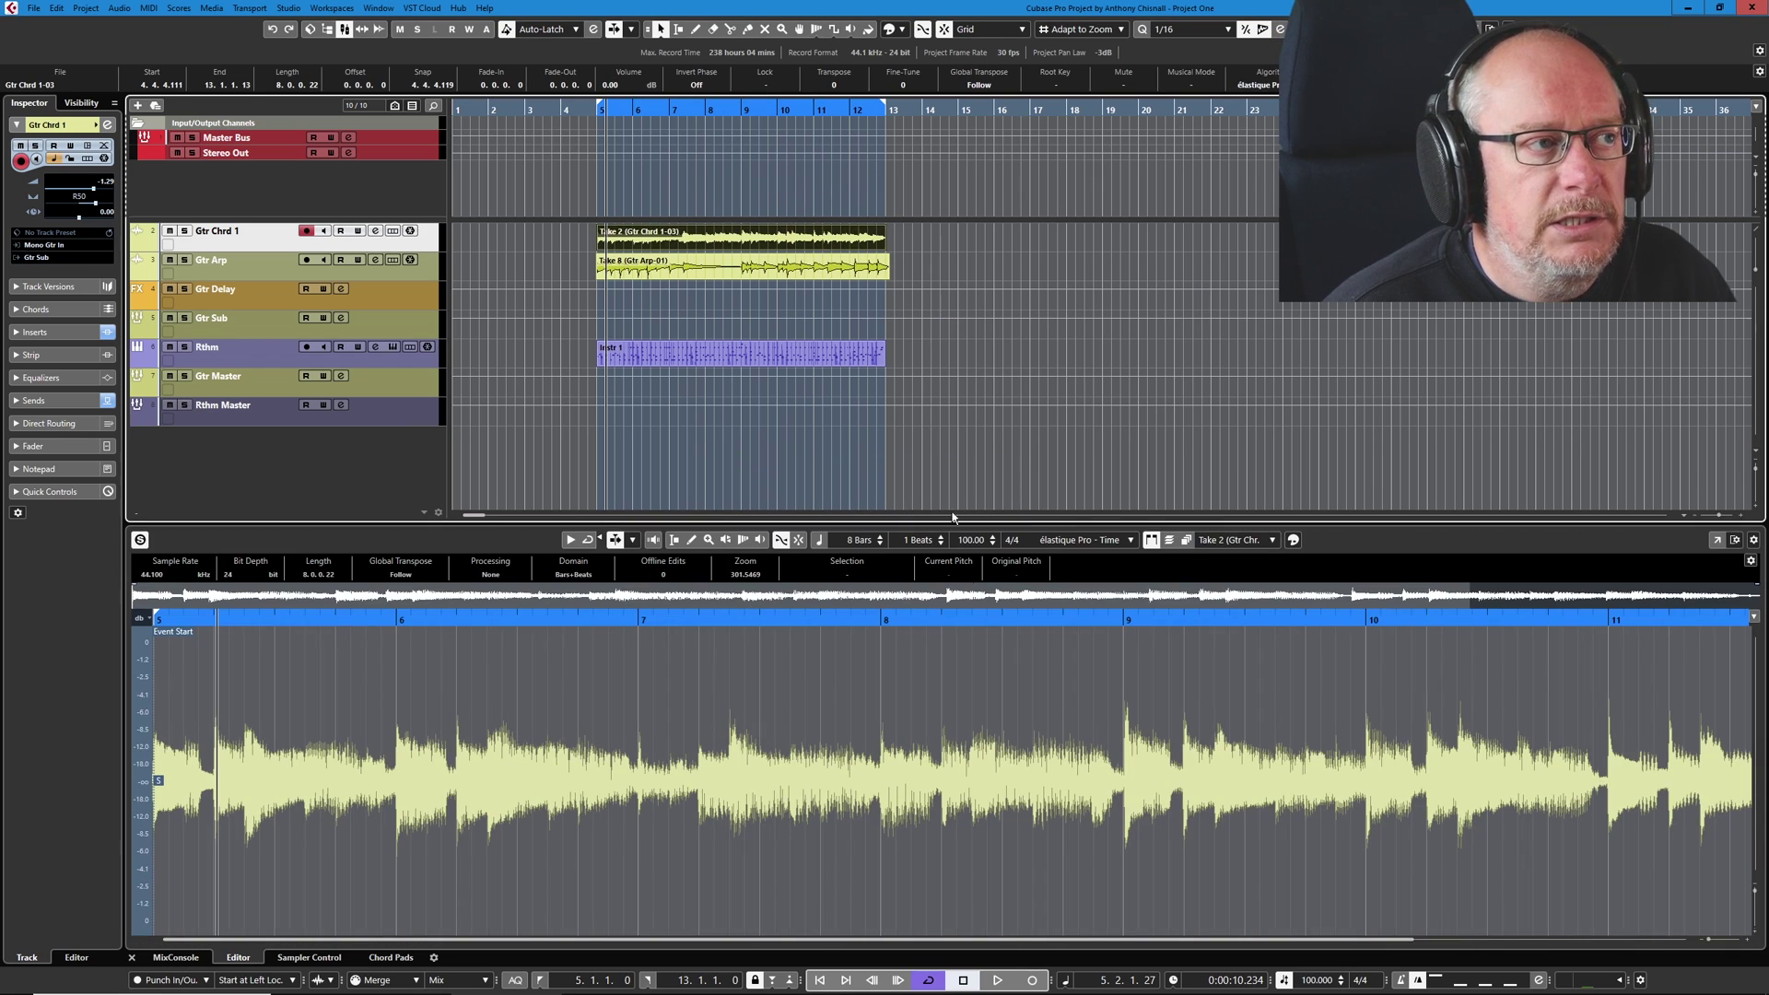
click(329, 30)
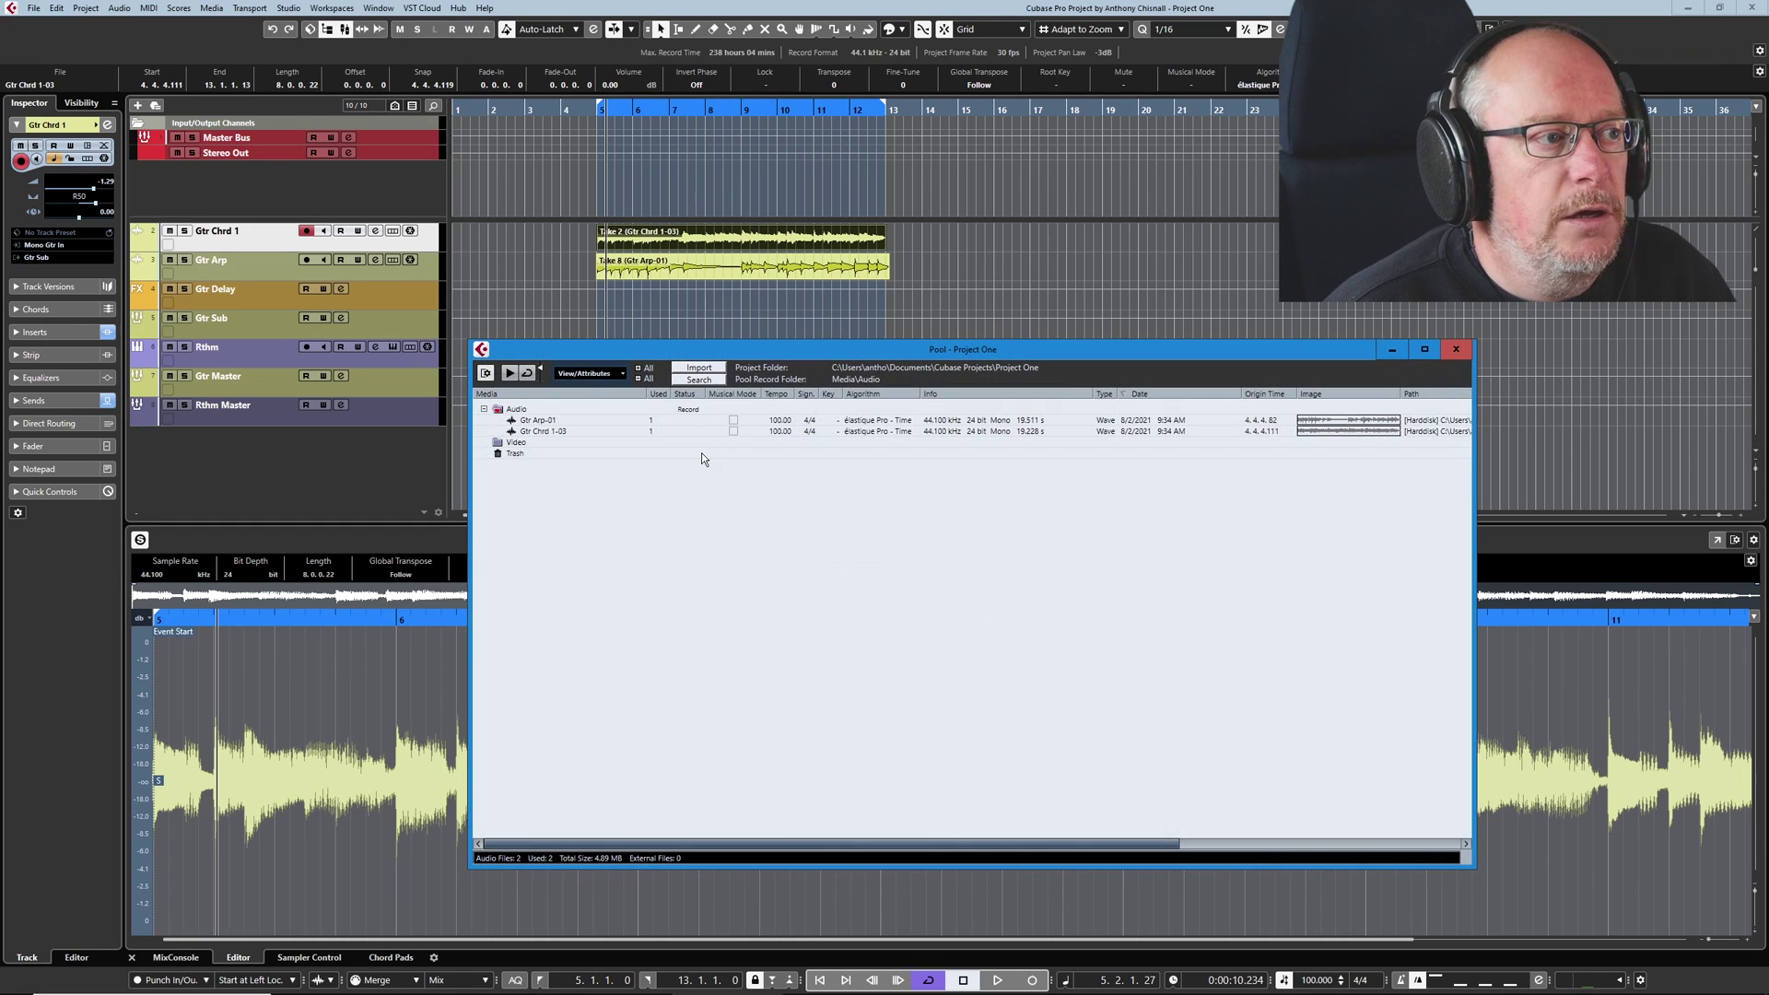
click(514, 453)
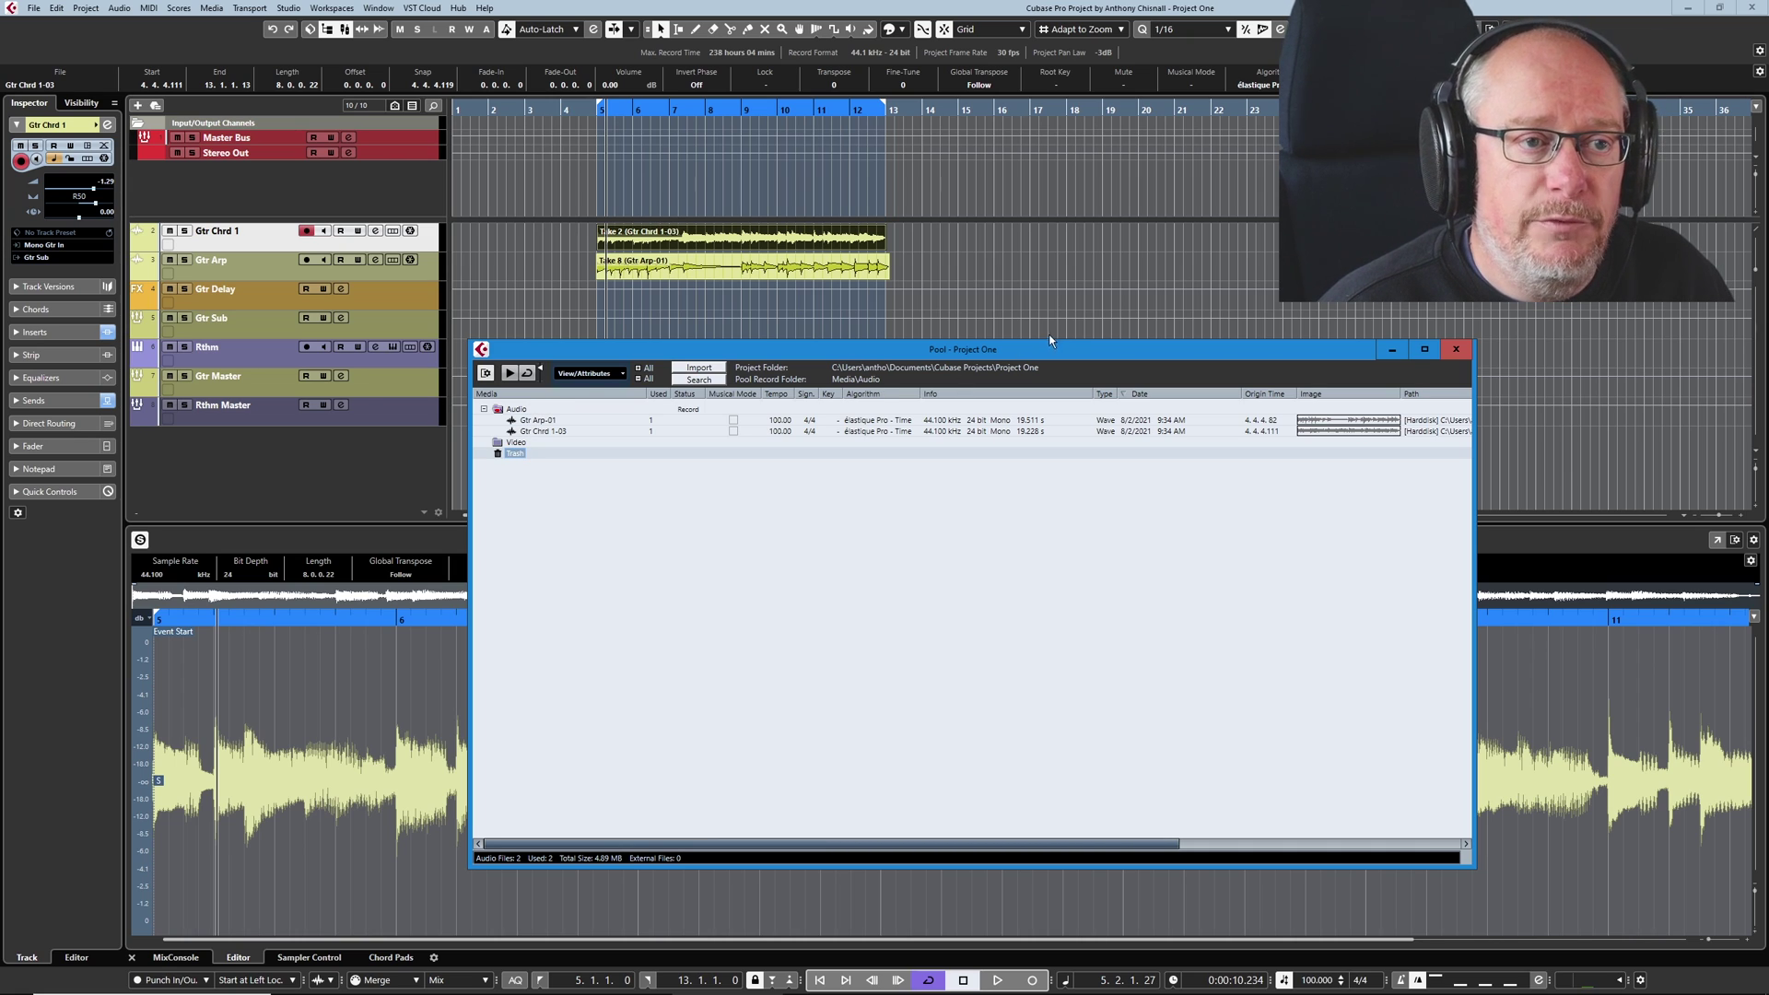
click(1463, 348)
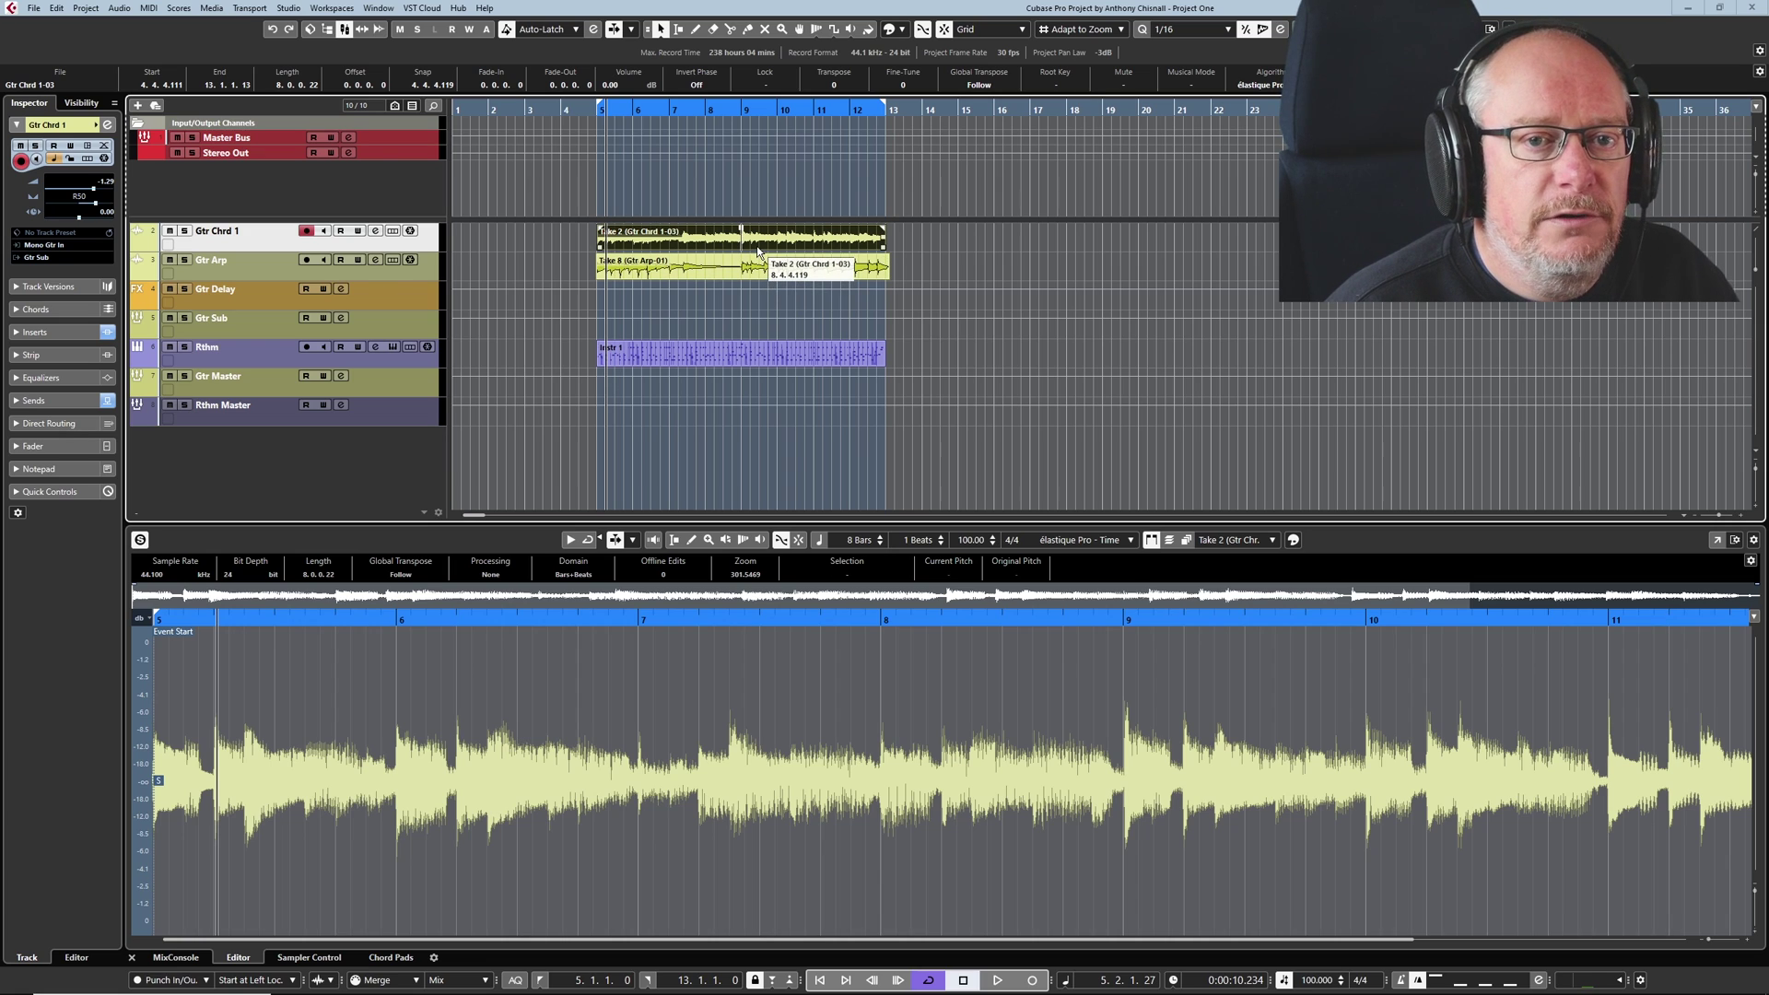
Free Warp the Take 2 waveform so a beat lands near bar 7
click(667, 717)
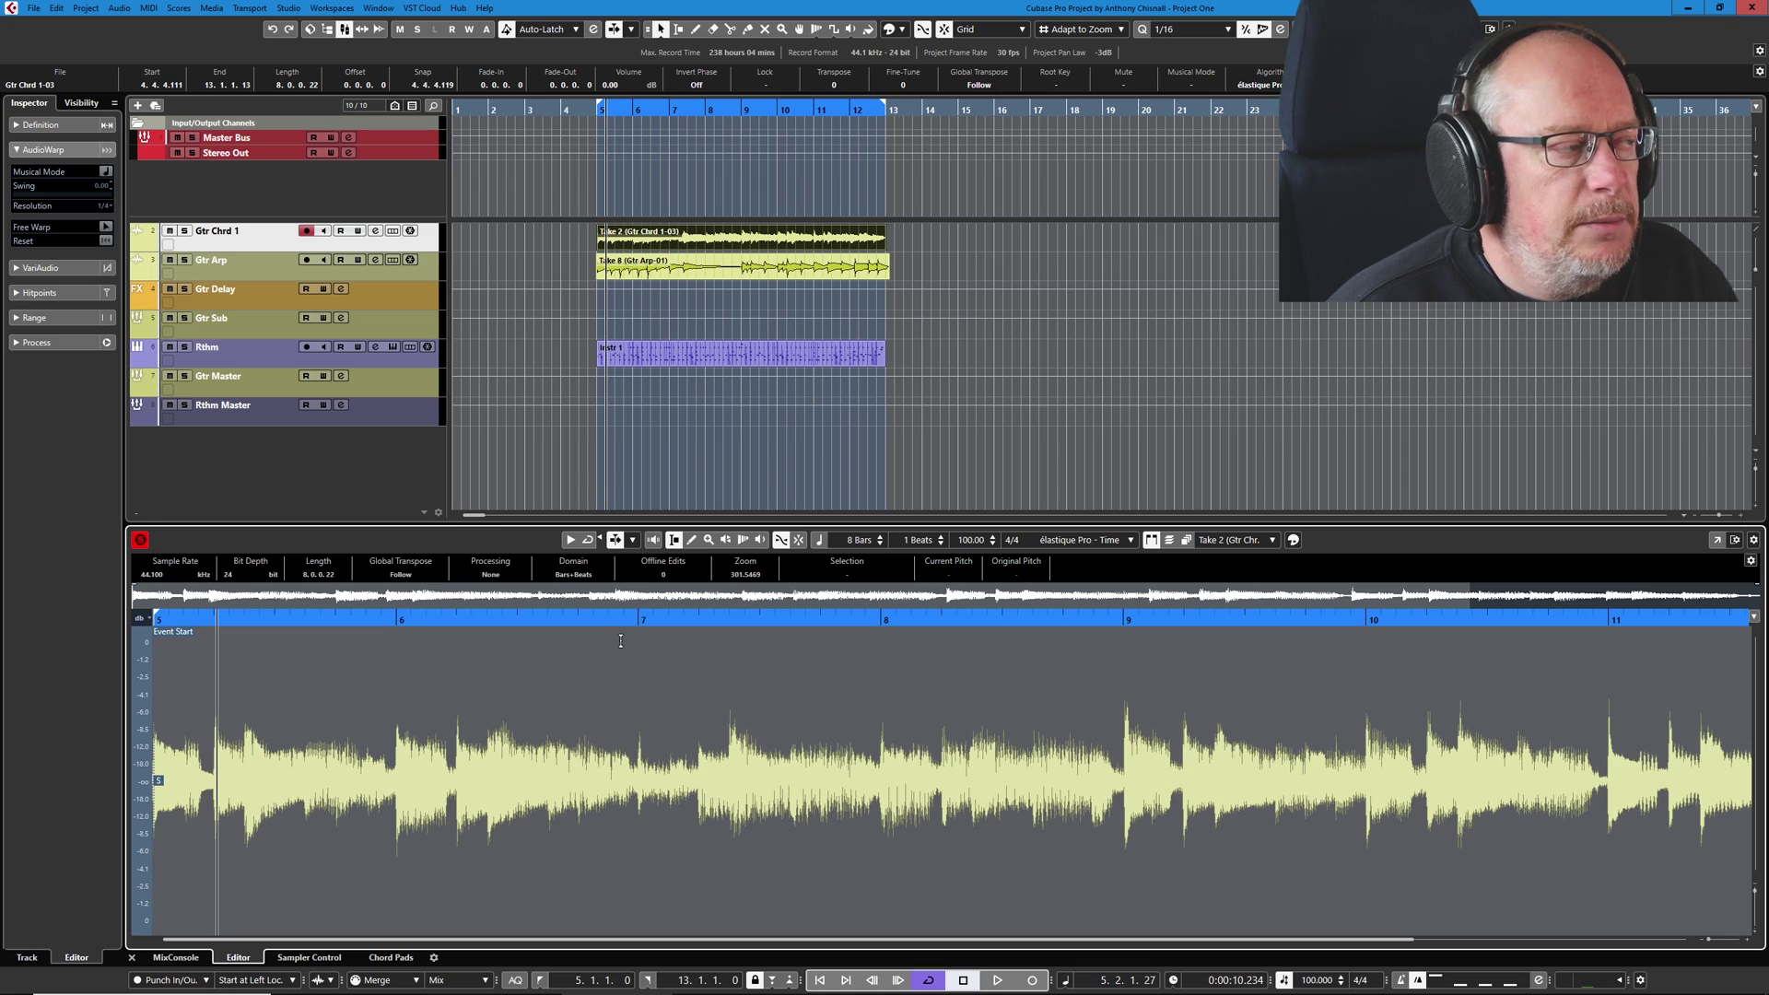
click(106, 230)
drag(644, 691, 681, 686)
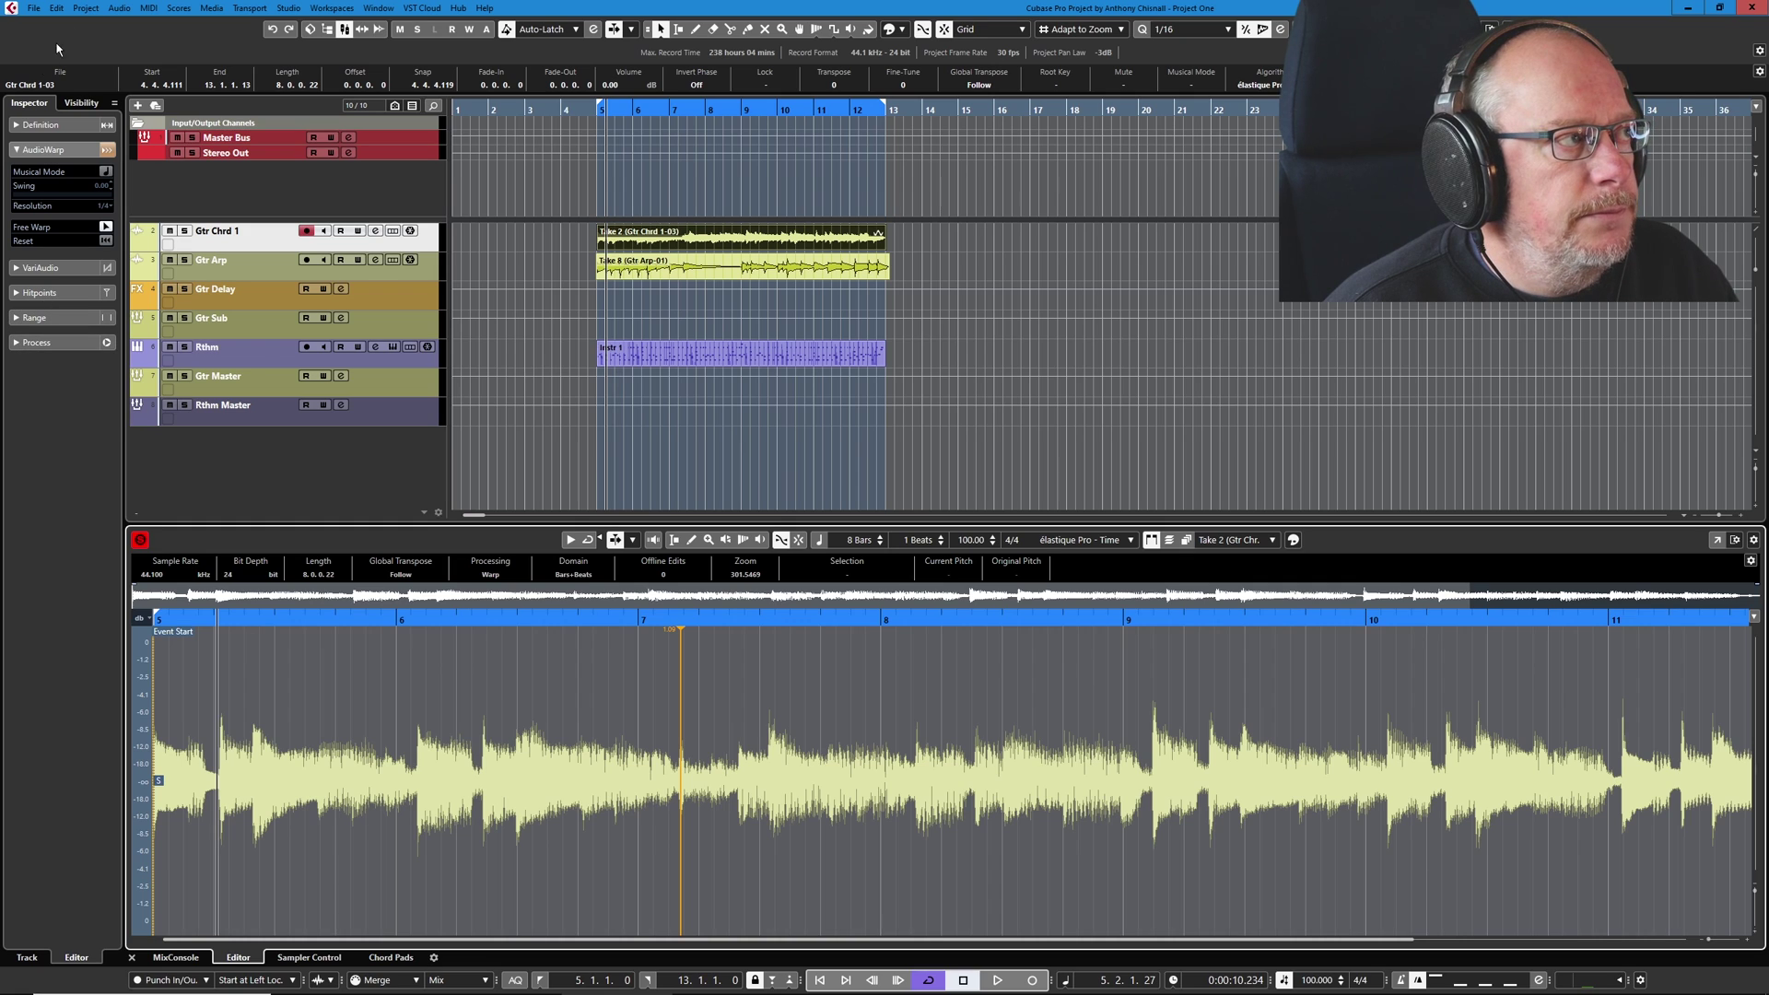
Flatten the take's realtime processing with the Realtime algorithm preset
click(20, 343)
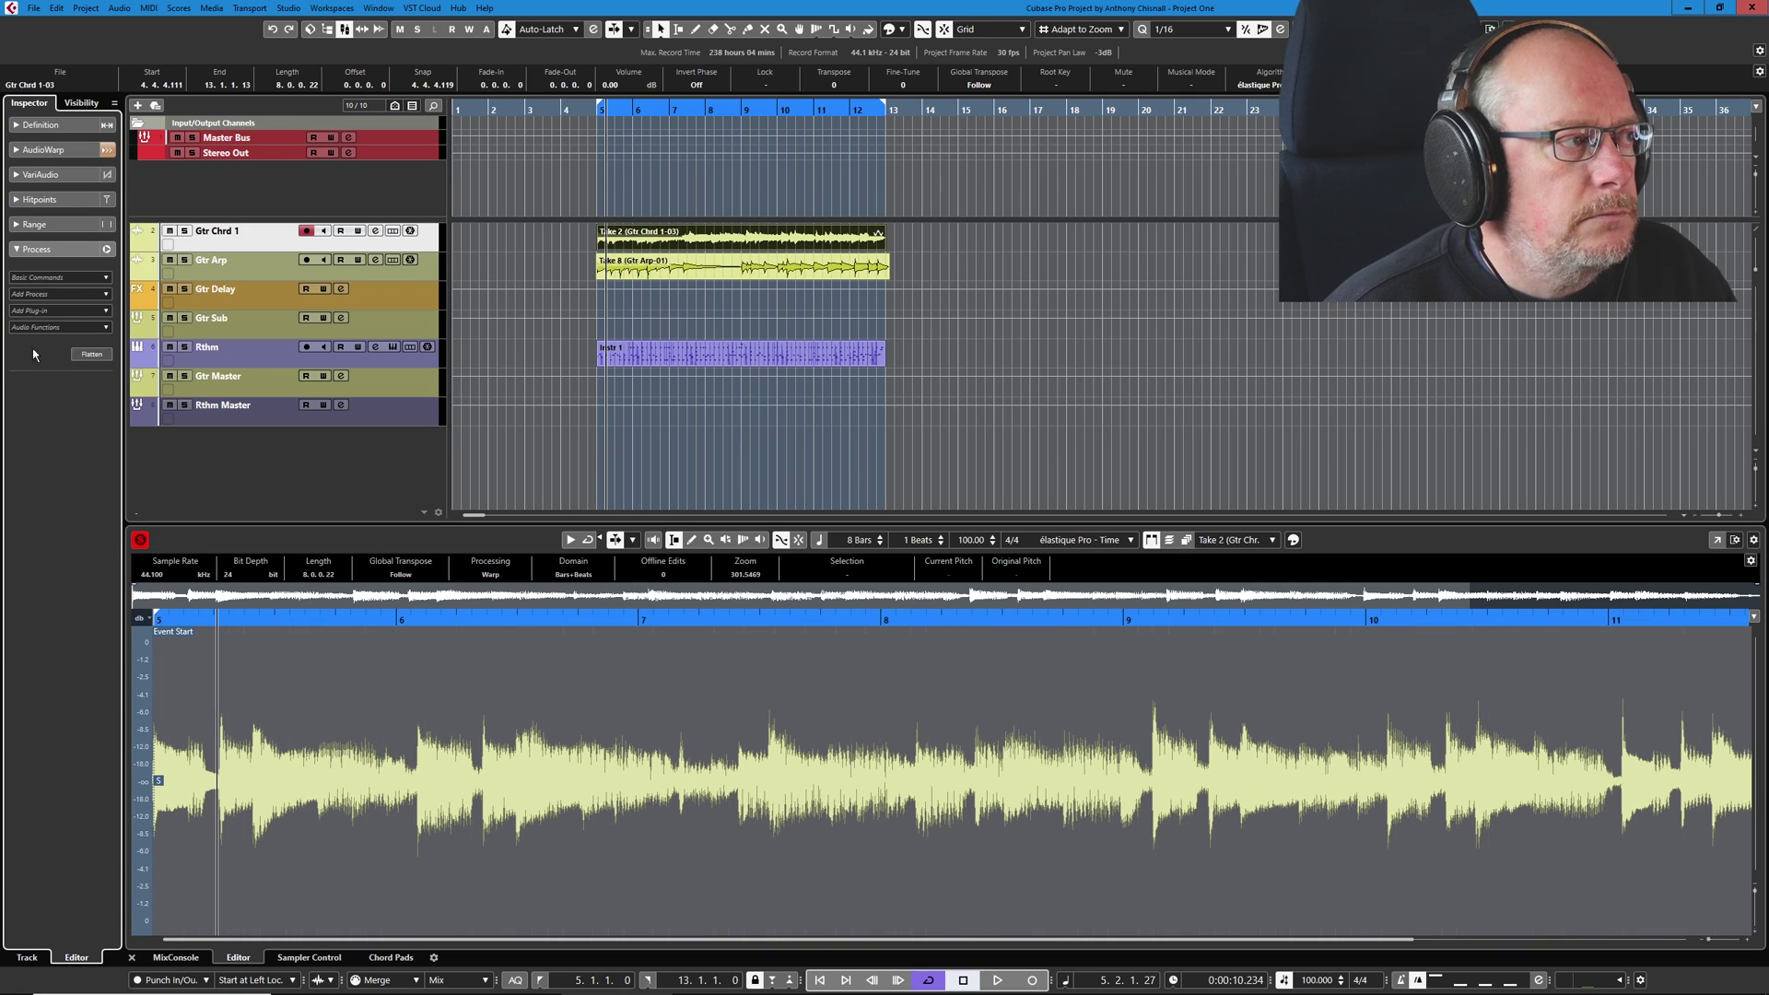
click(92, 356)
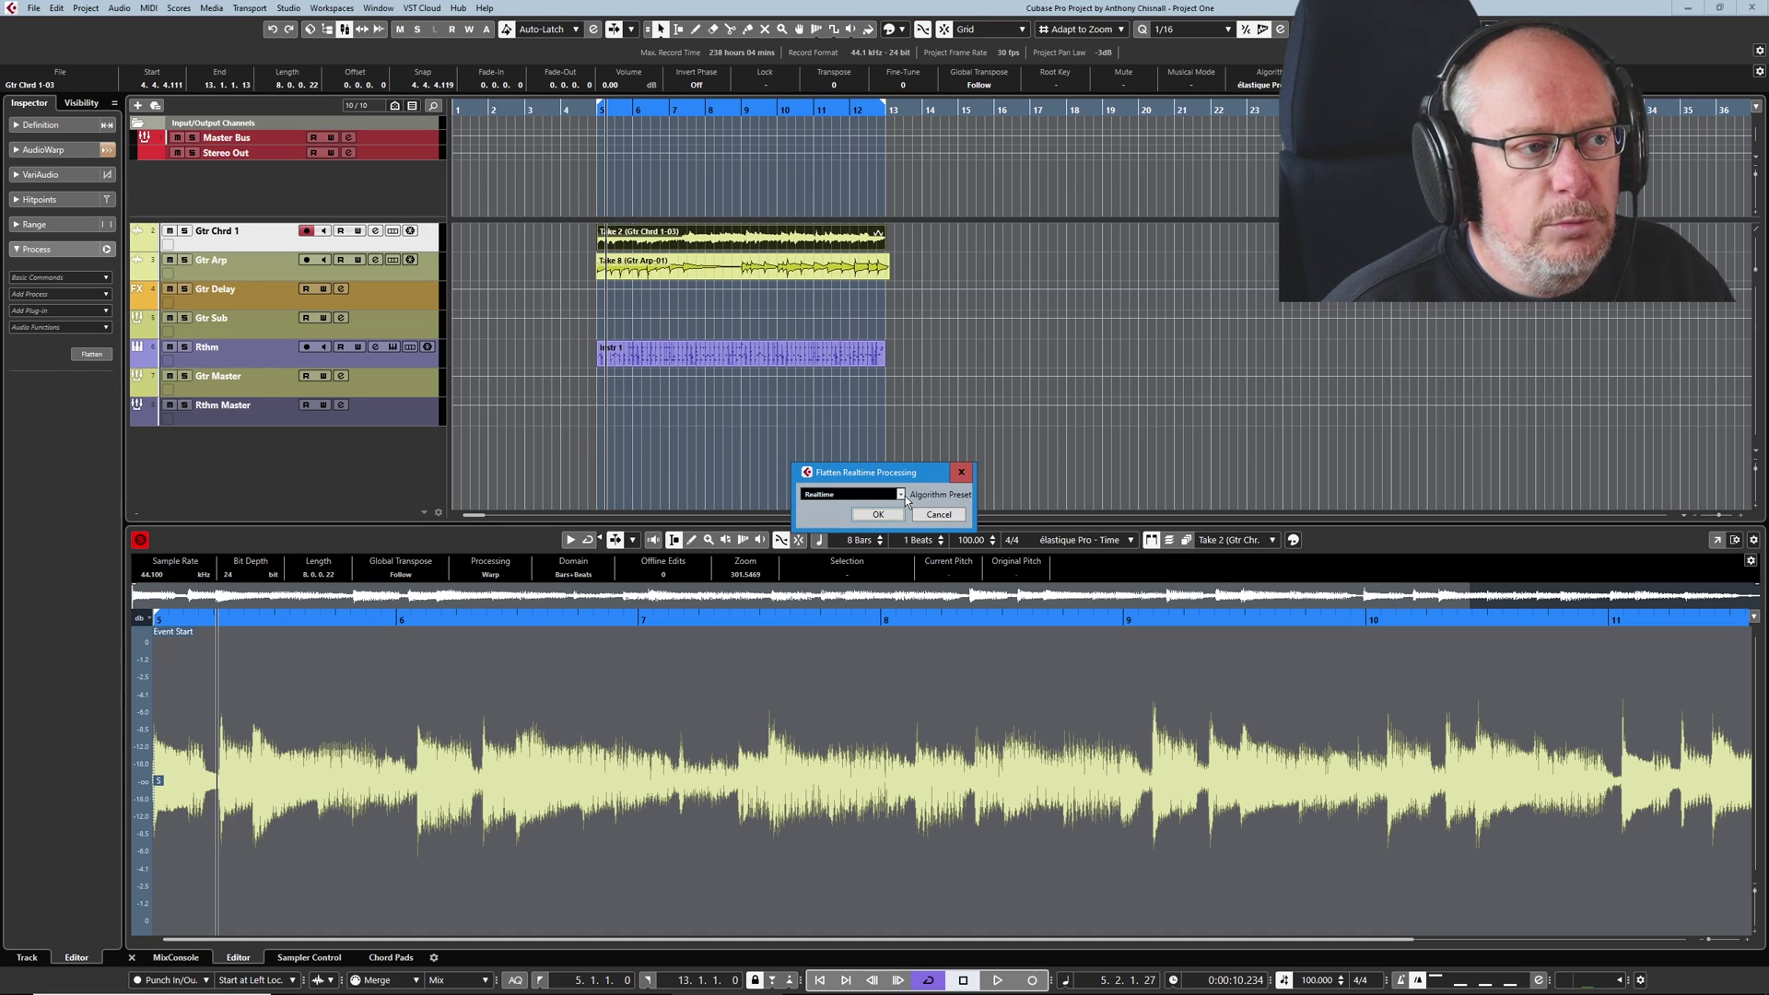
click(901, 495)
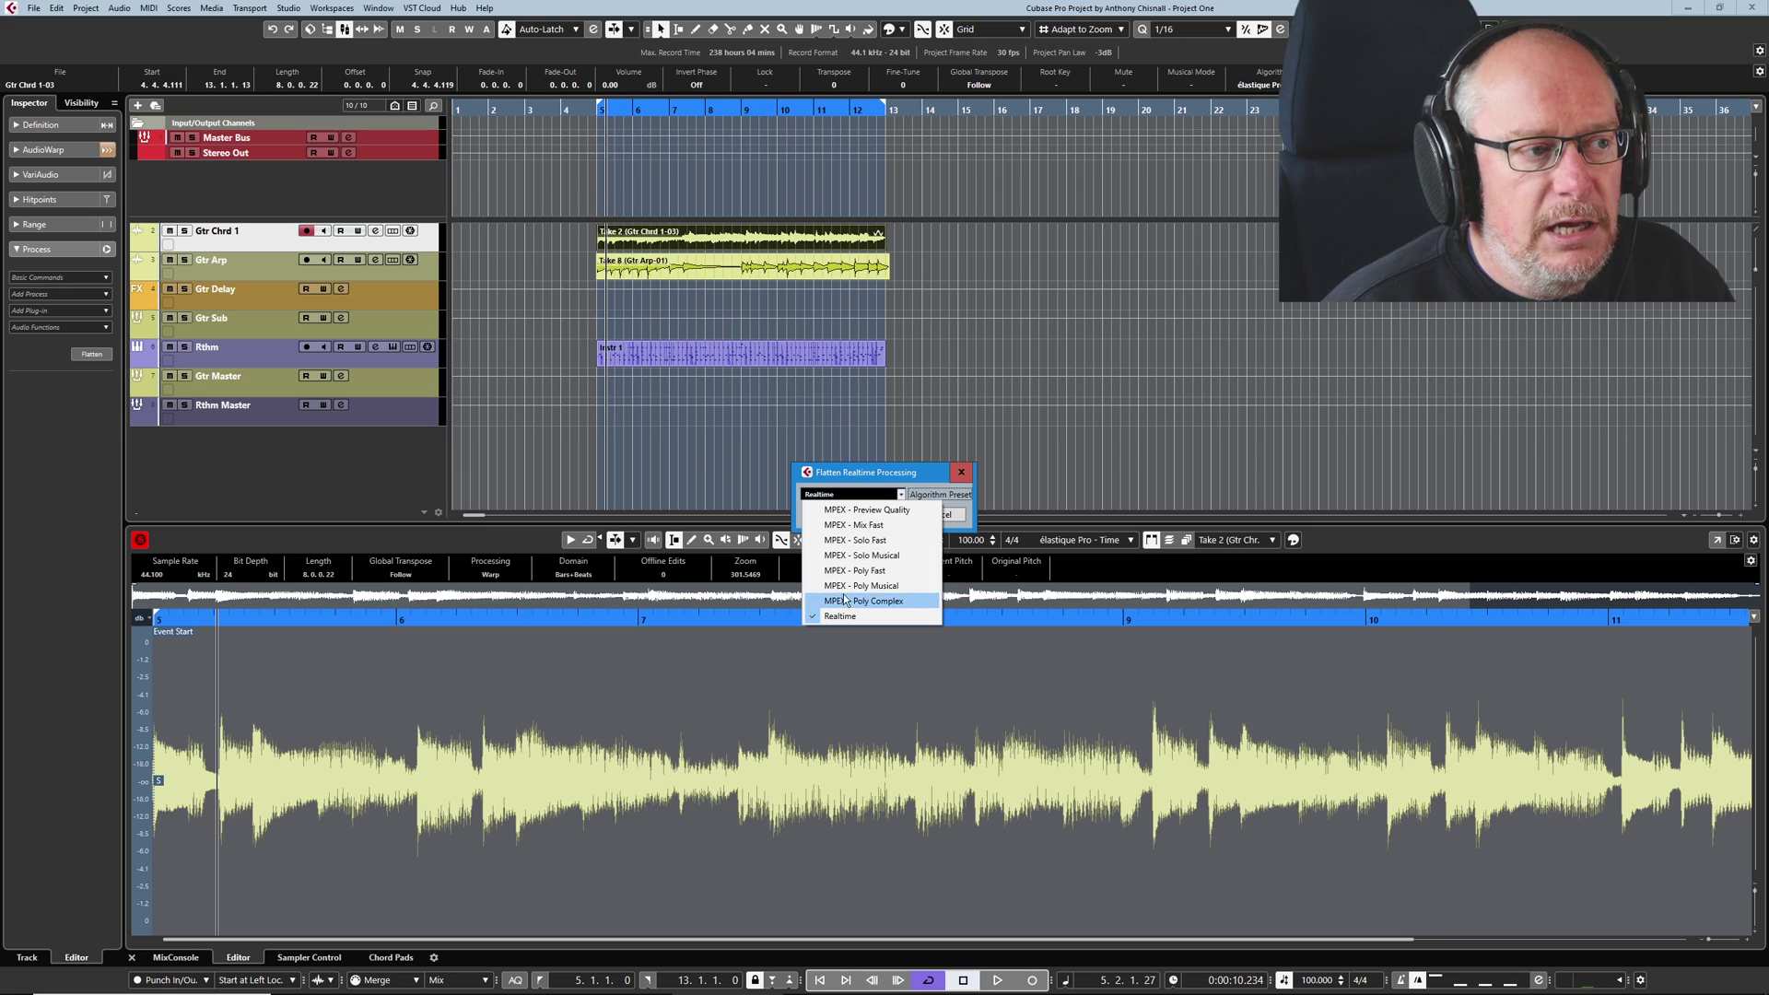
click(883, 471)
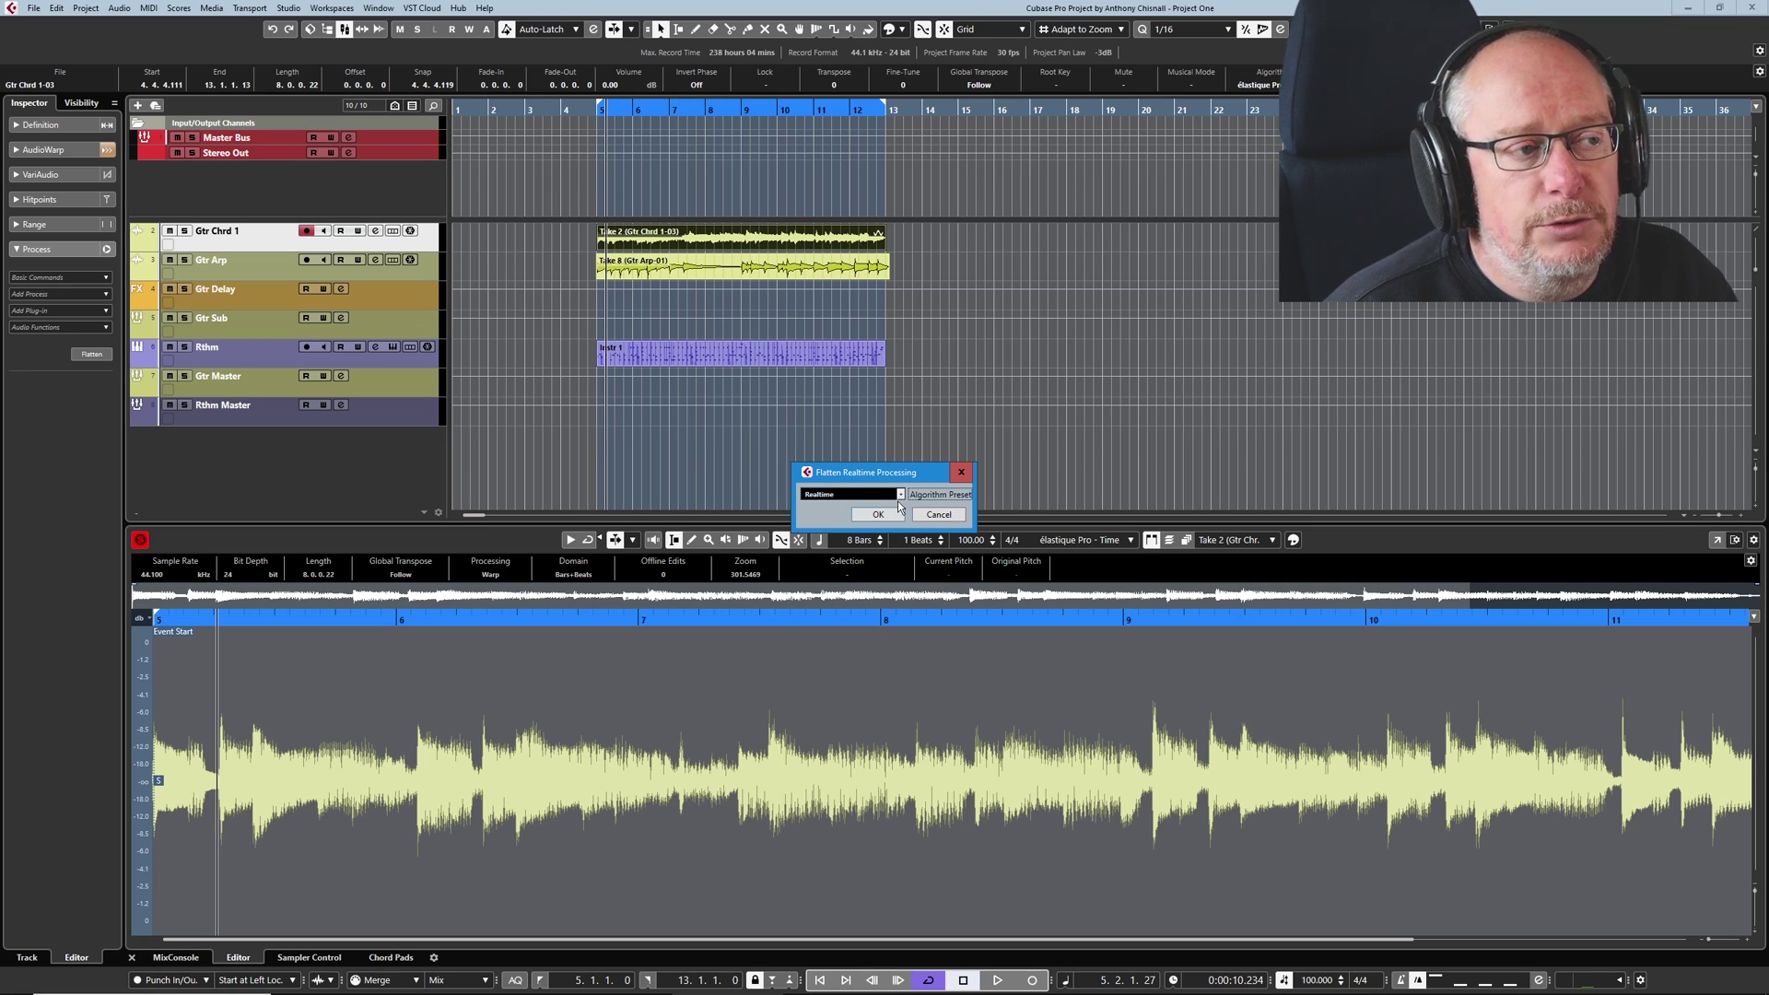
click(900, 495)
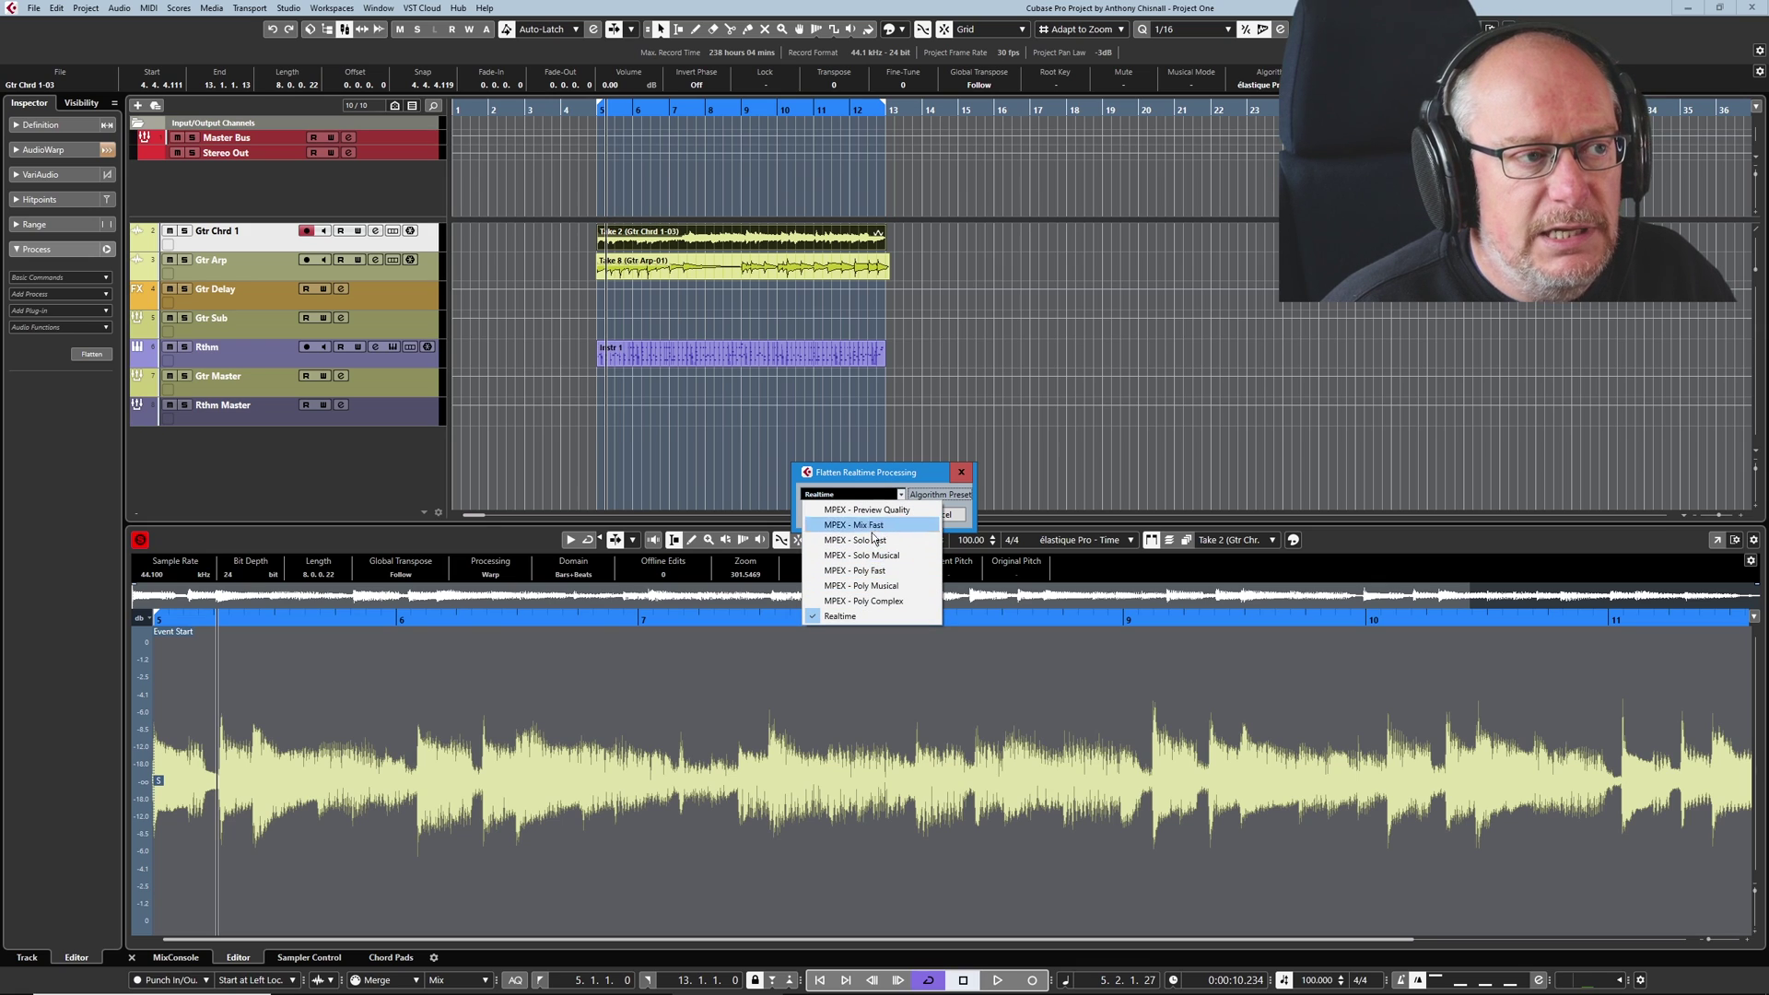
click(891, 475)
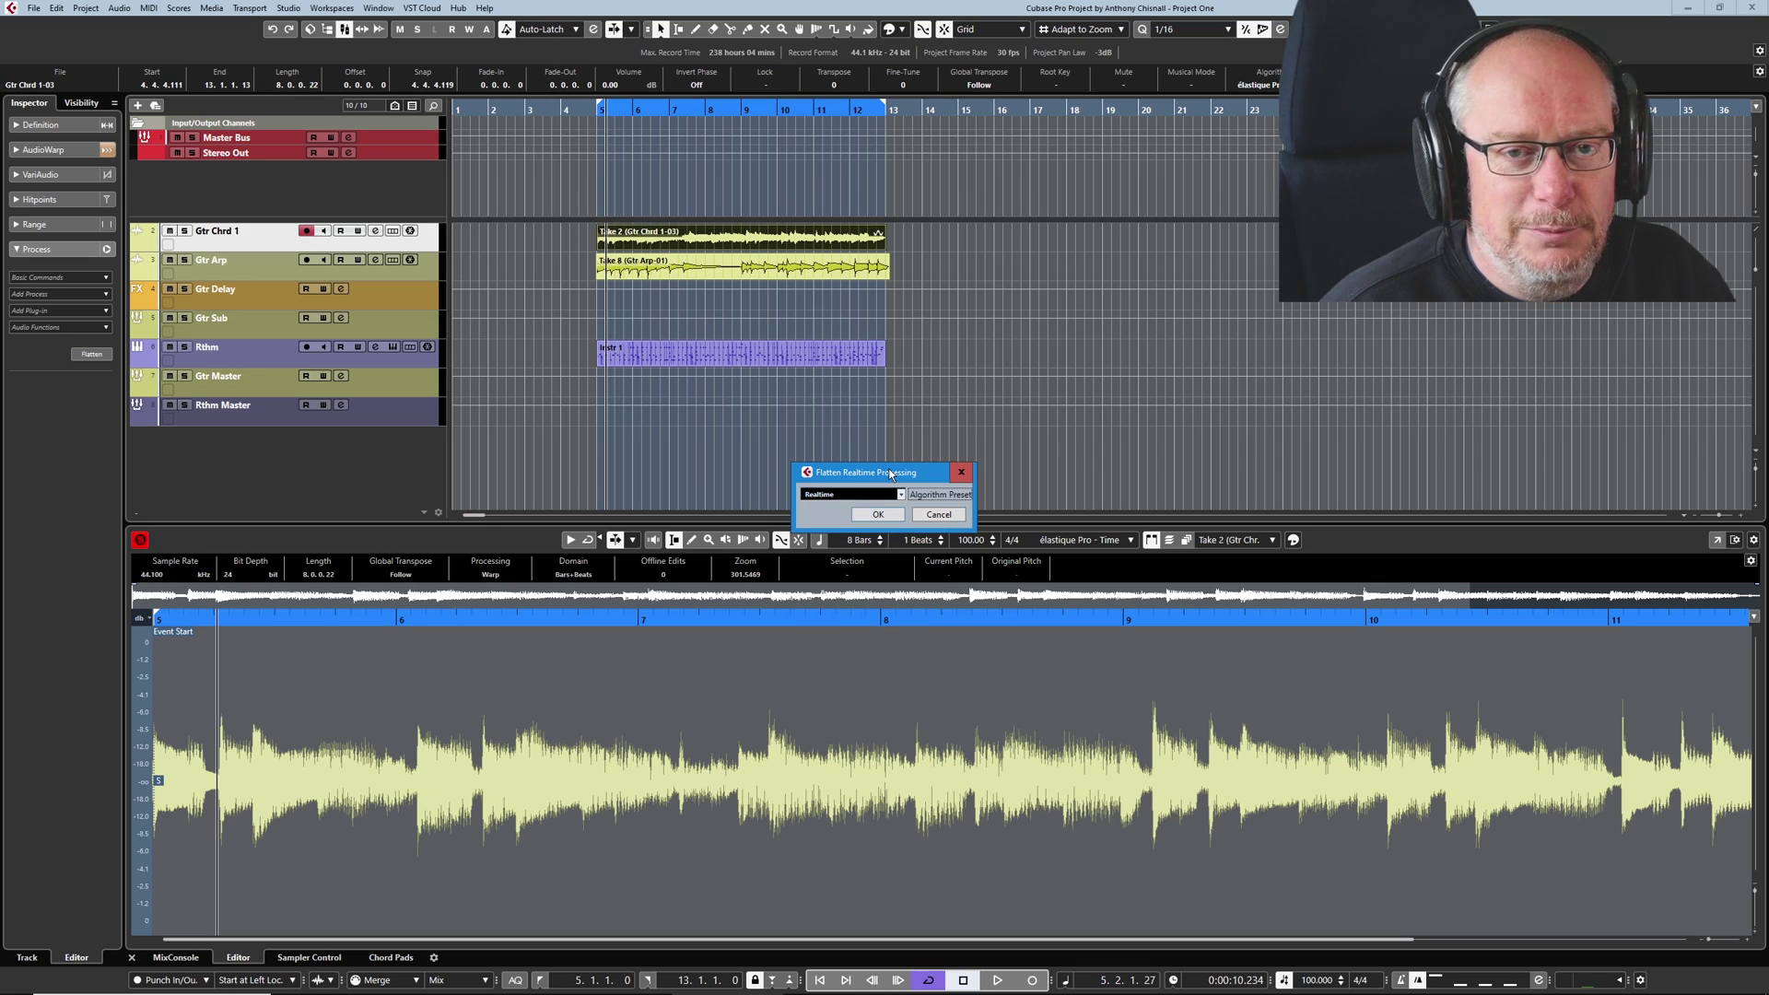
click(878, 515)
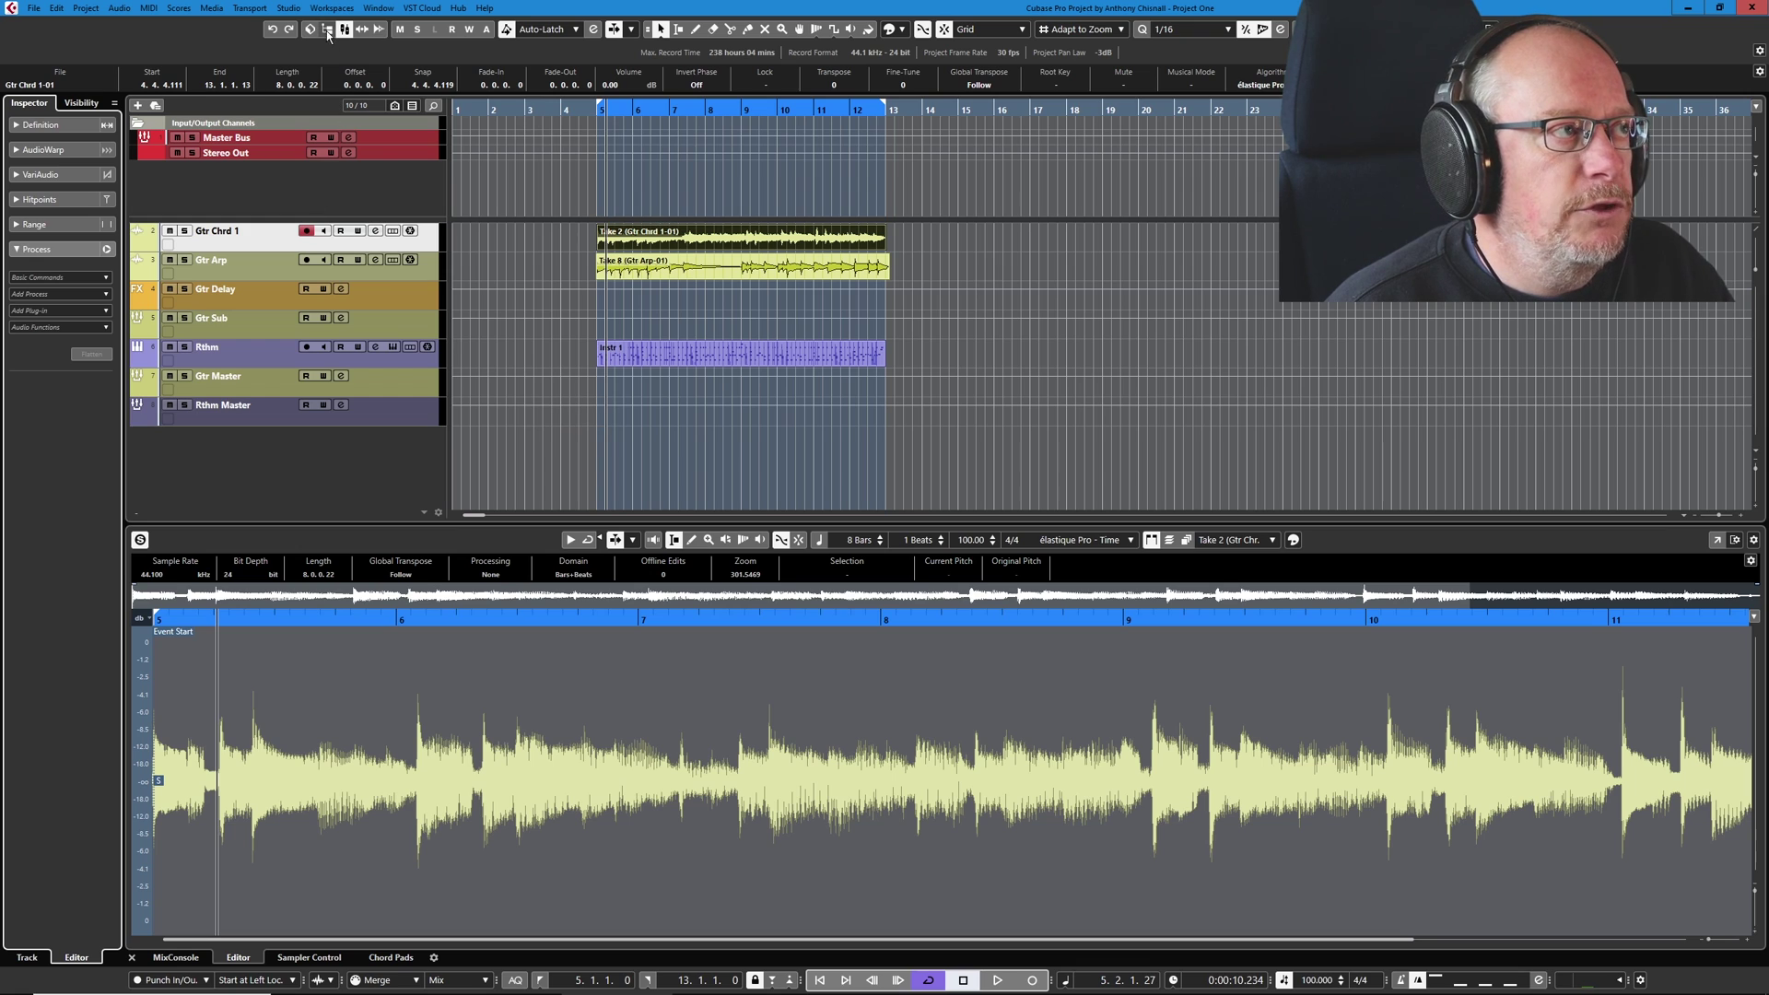
key(ctrl+p)
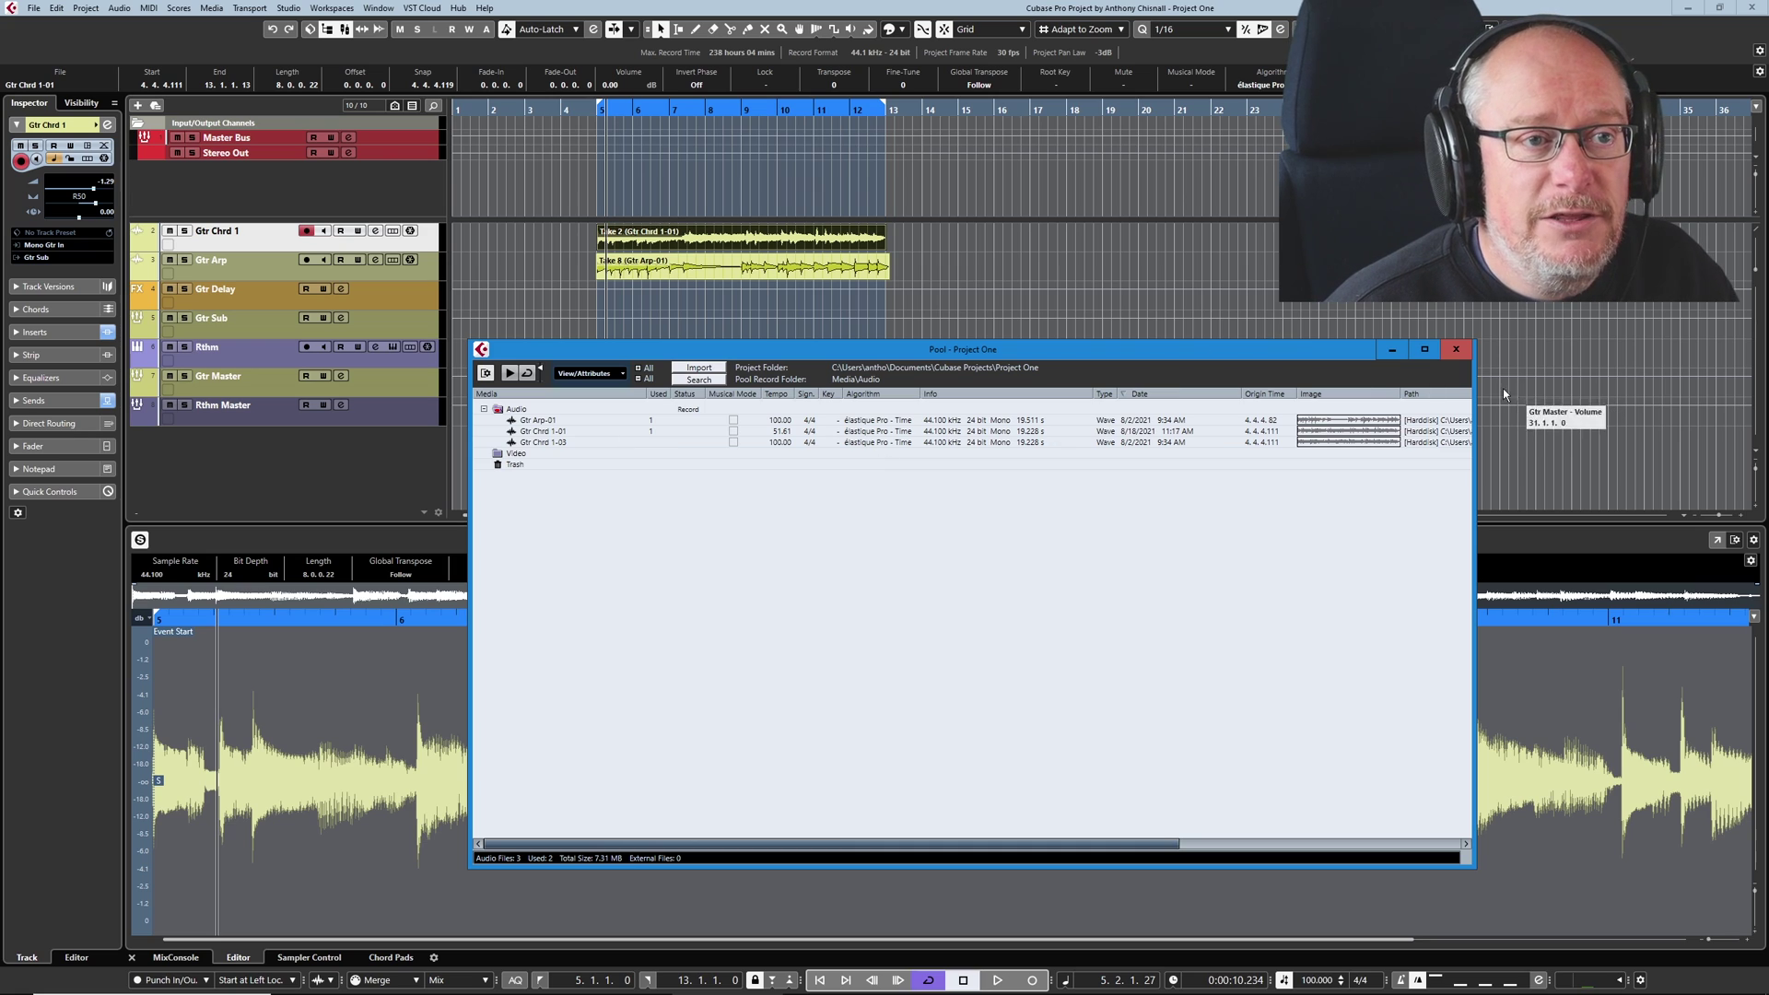
click(1456, 350)
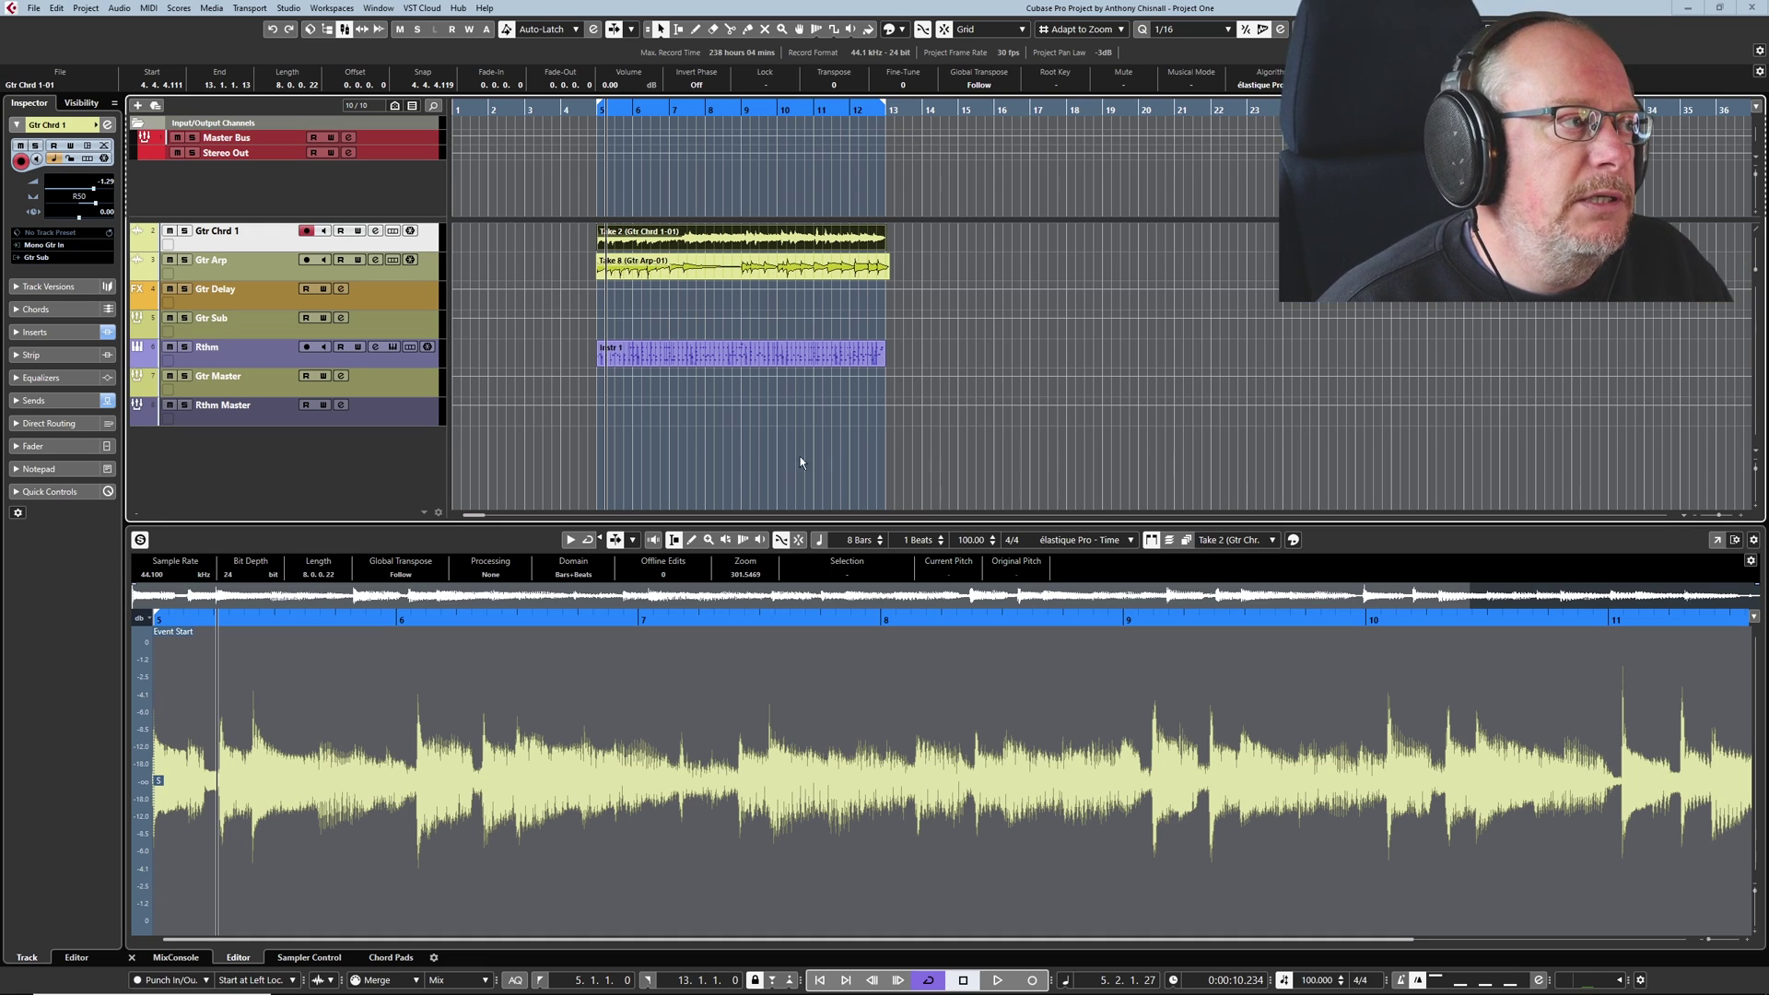
Use File > Revert to restore the saved project, deleting the newly created audio files
click(56, 7)
mouse_move(33, 8)
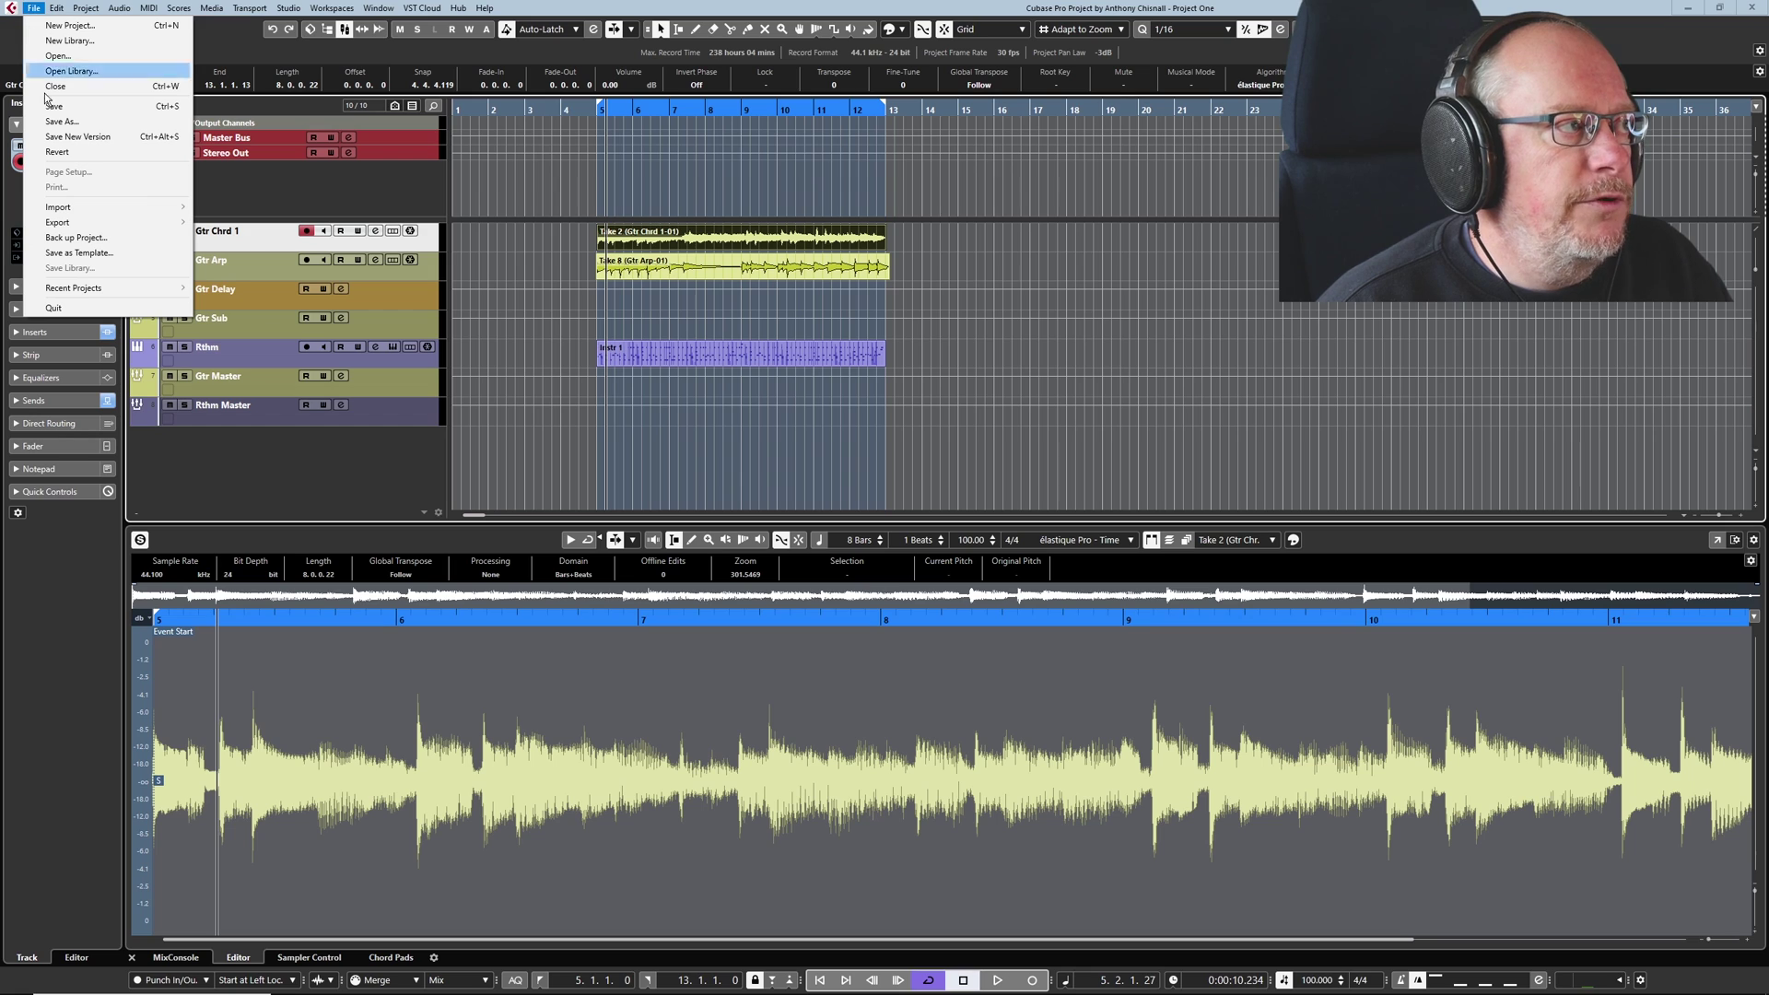
click(57, 152)
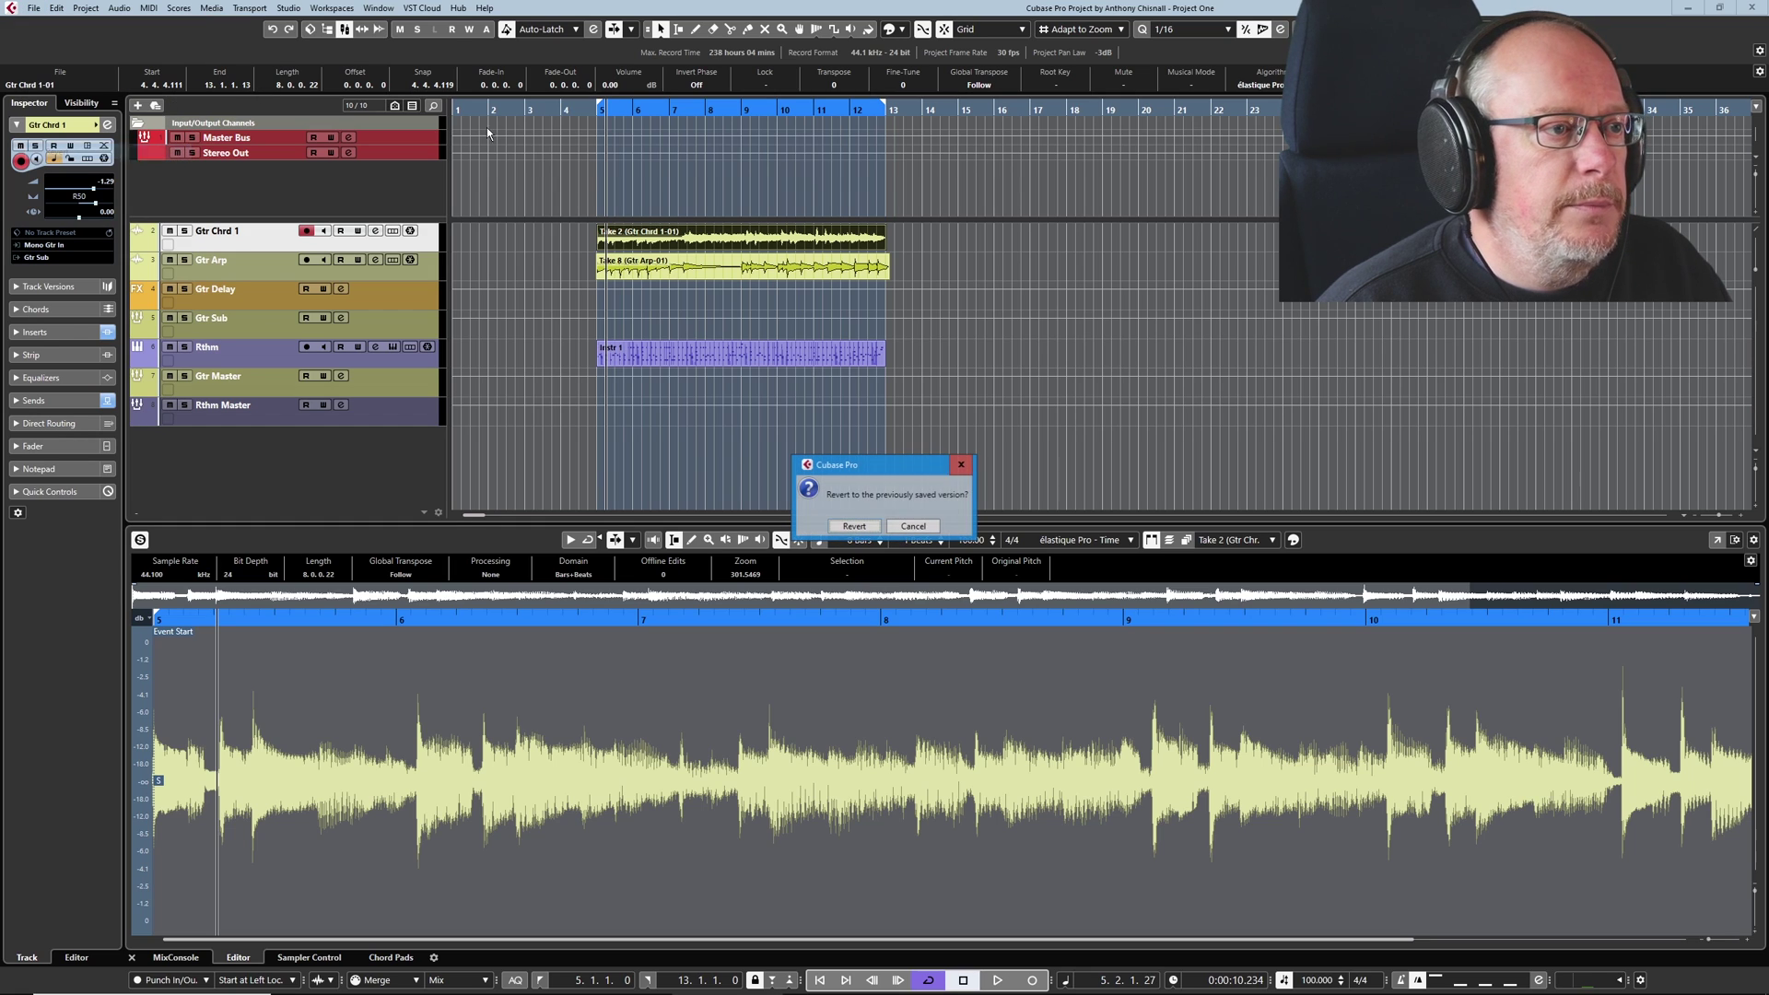
click(857, 527)
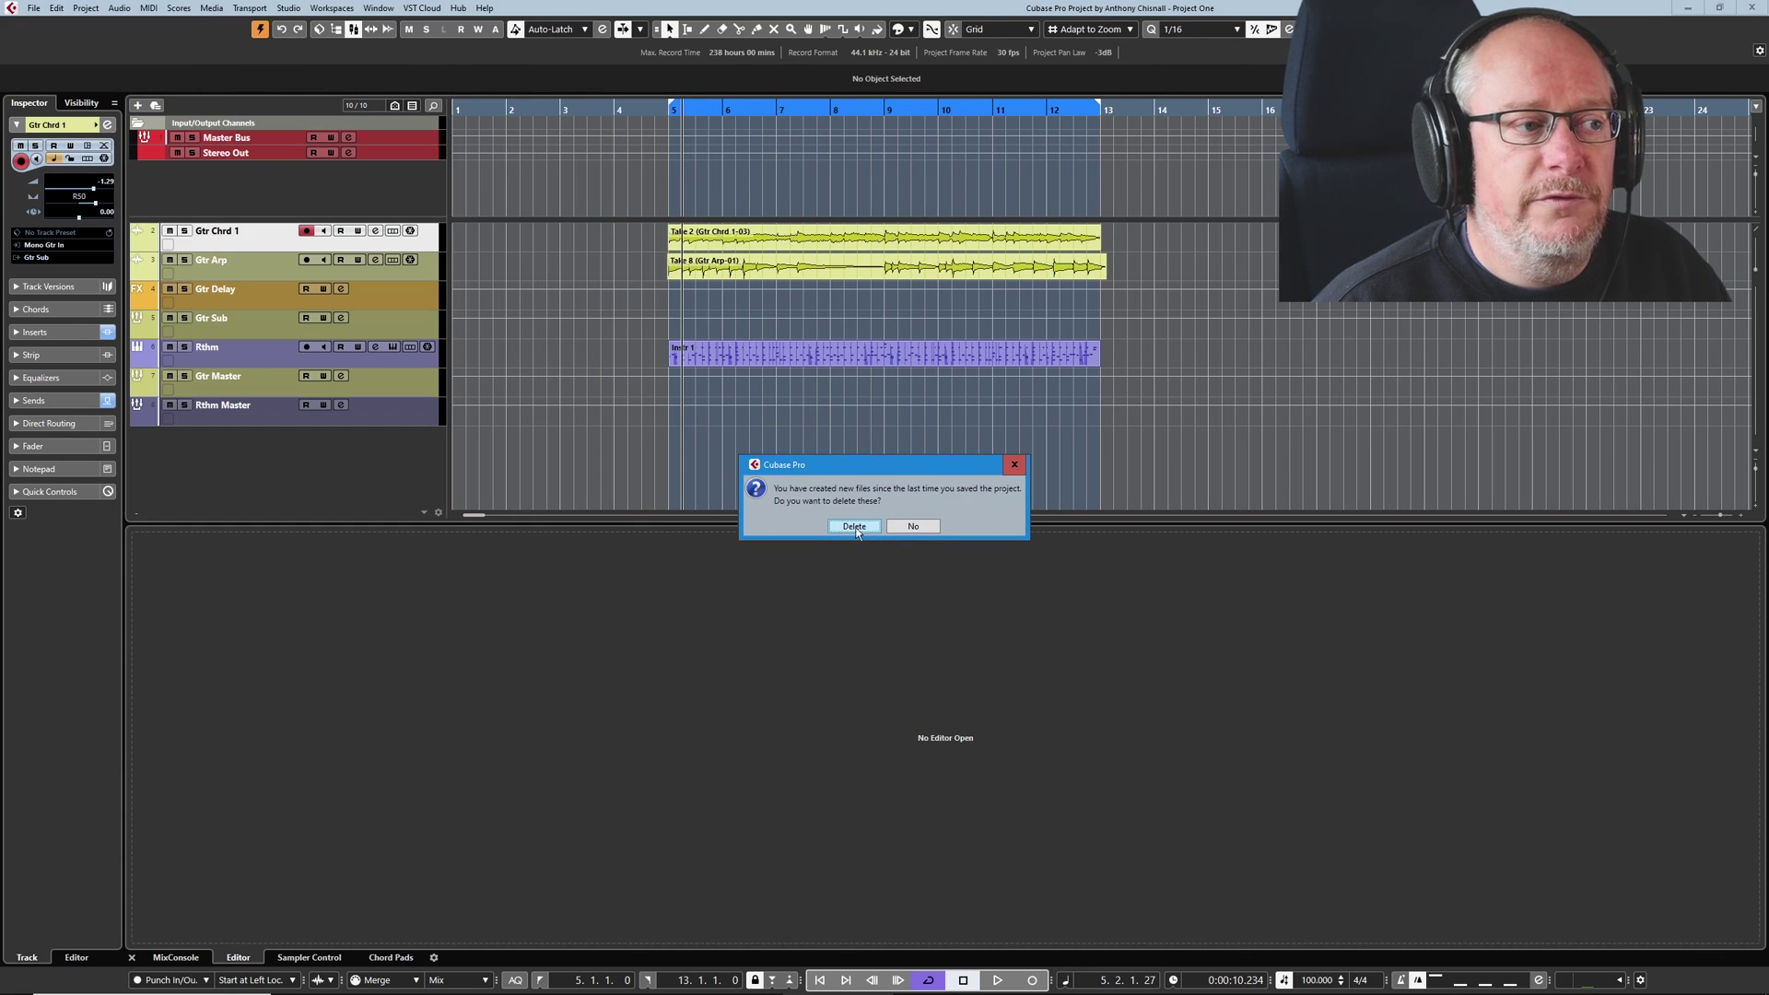
click(852, 527)
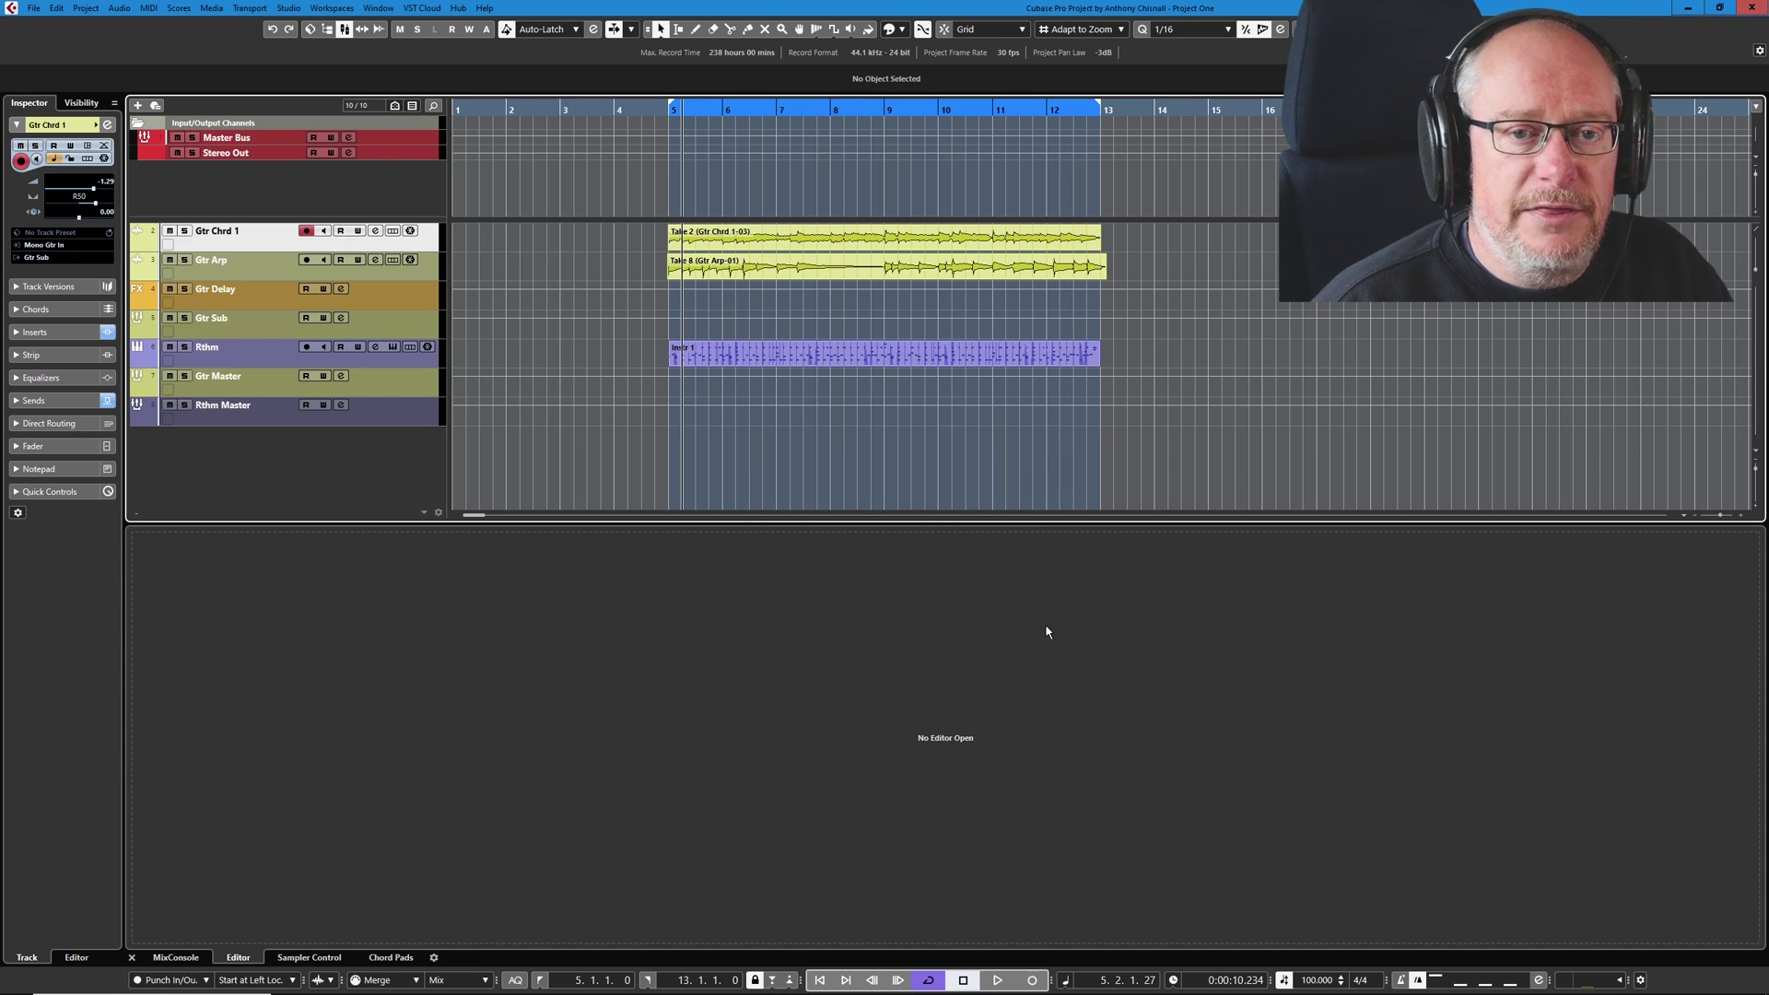
Open the Take 2 event on Gtr Chrd 1 for editing, then open and close the Pool
double_click(737, 239)
click(341, 29)
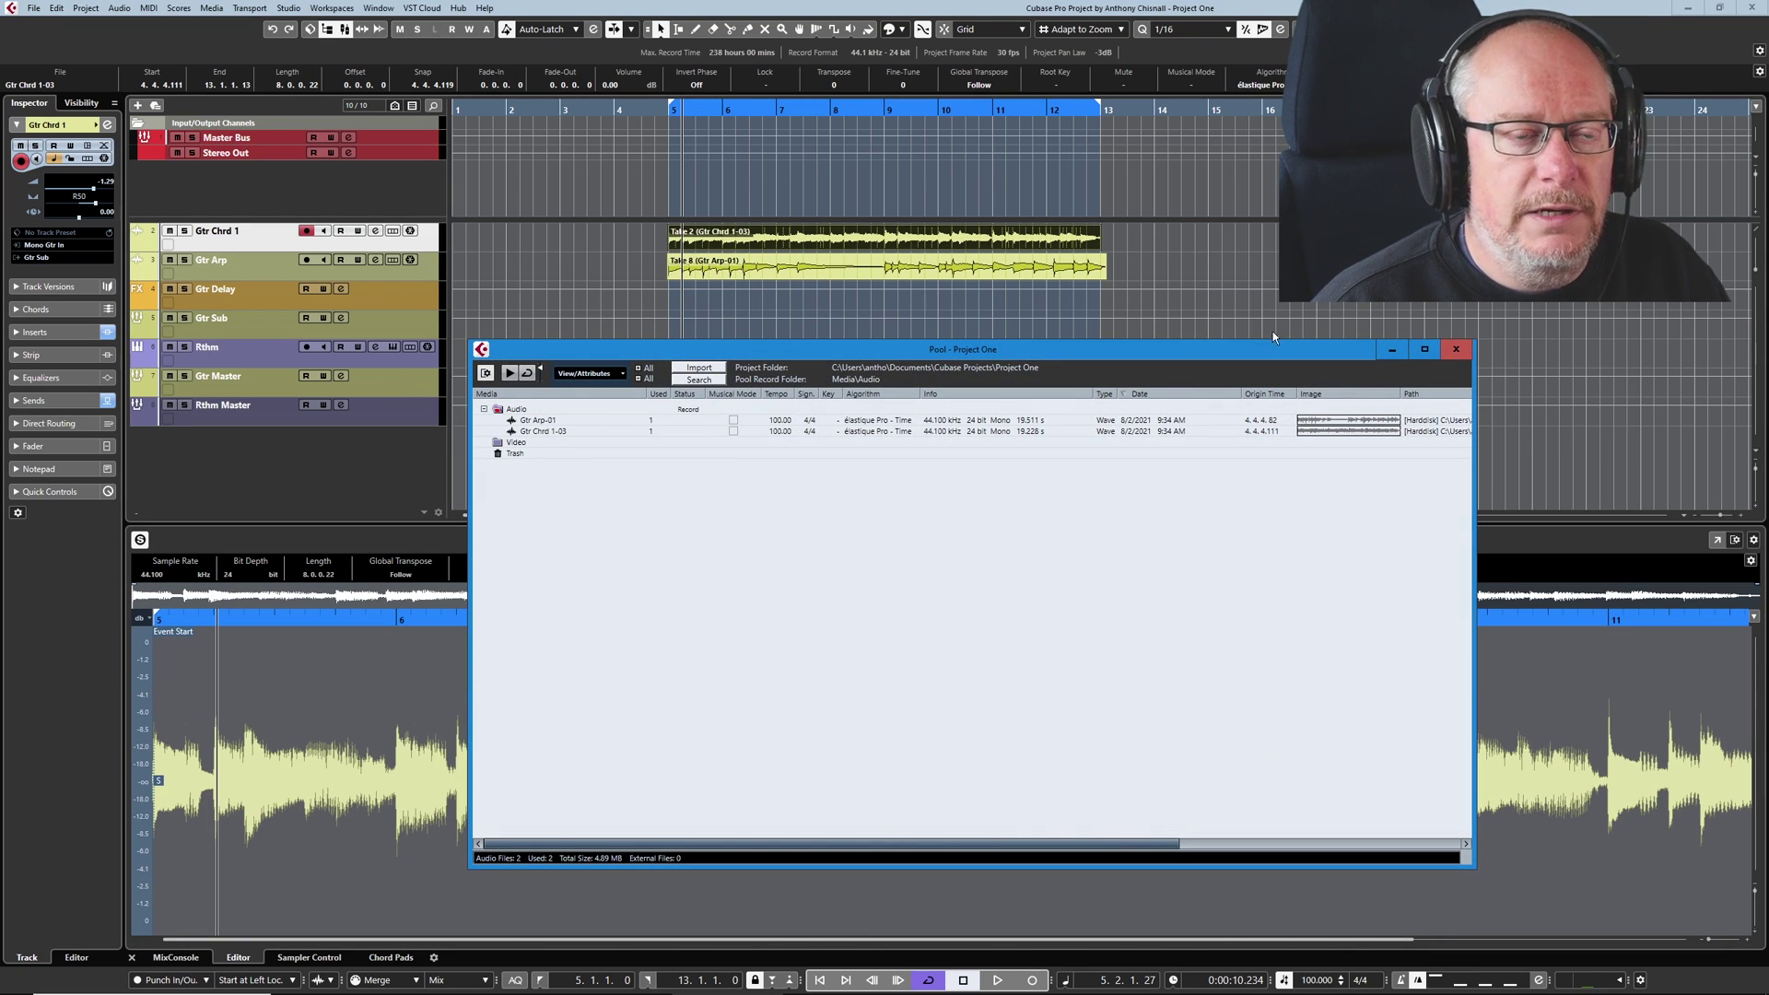
click(1456, 349)
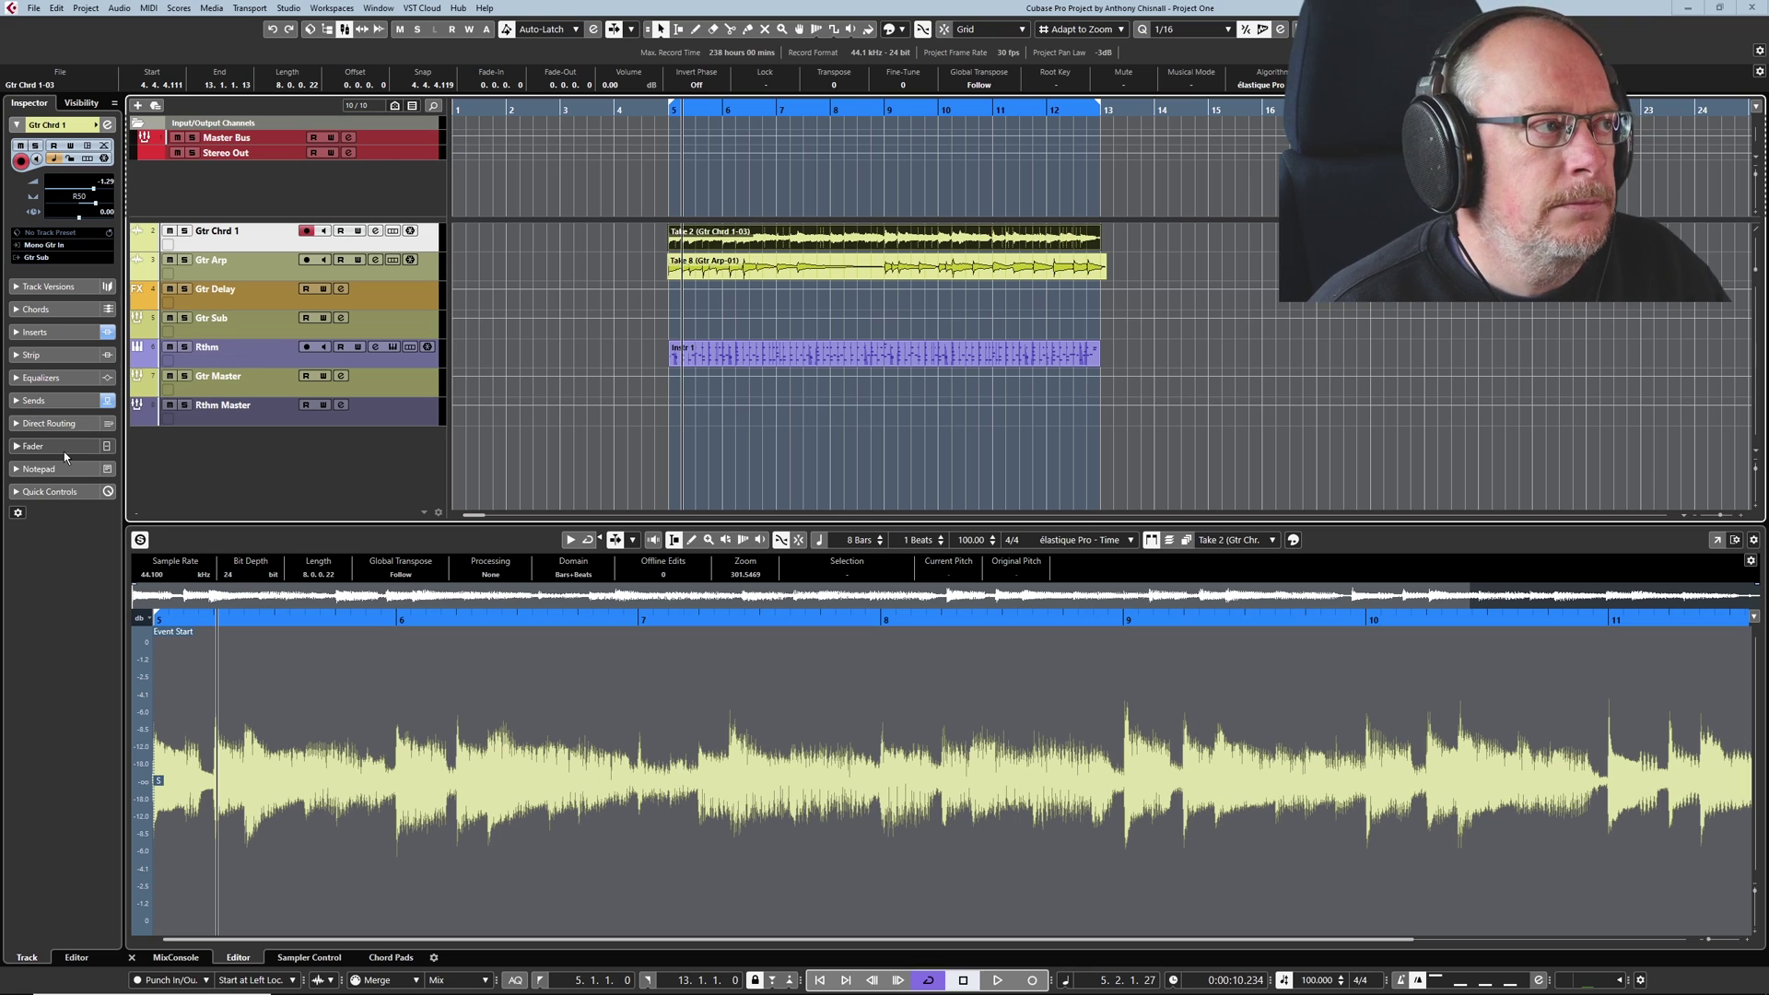
click(58, 8)
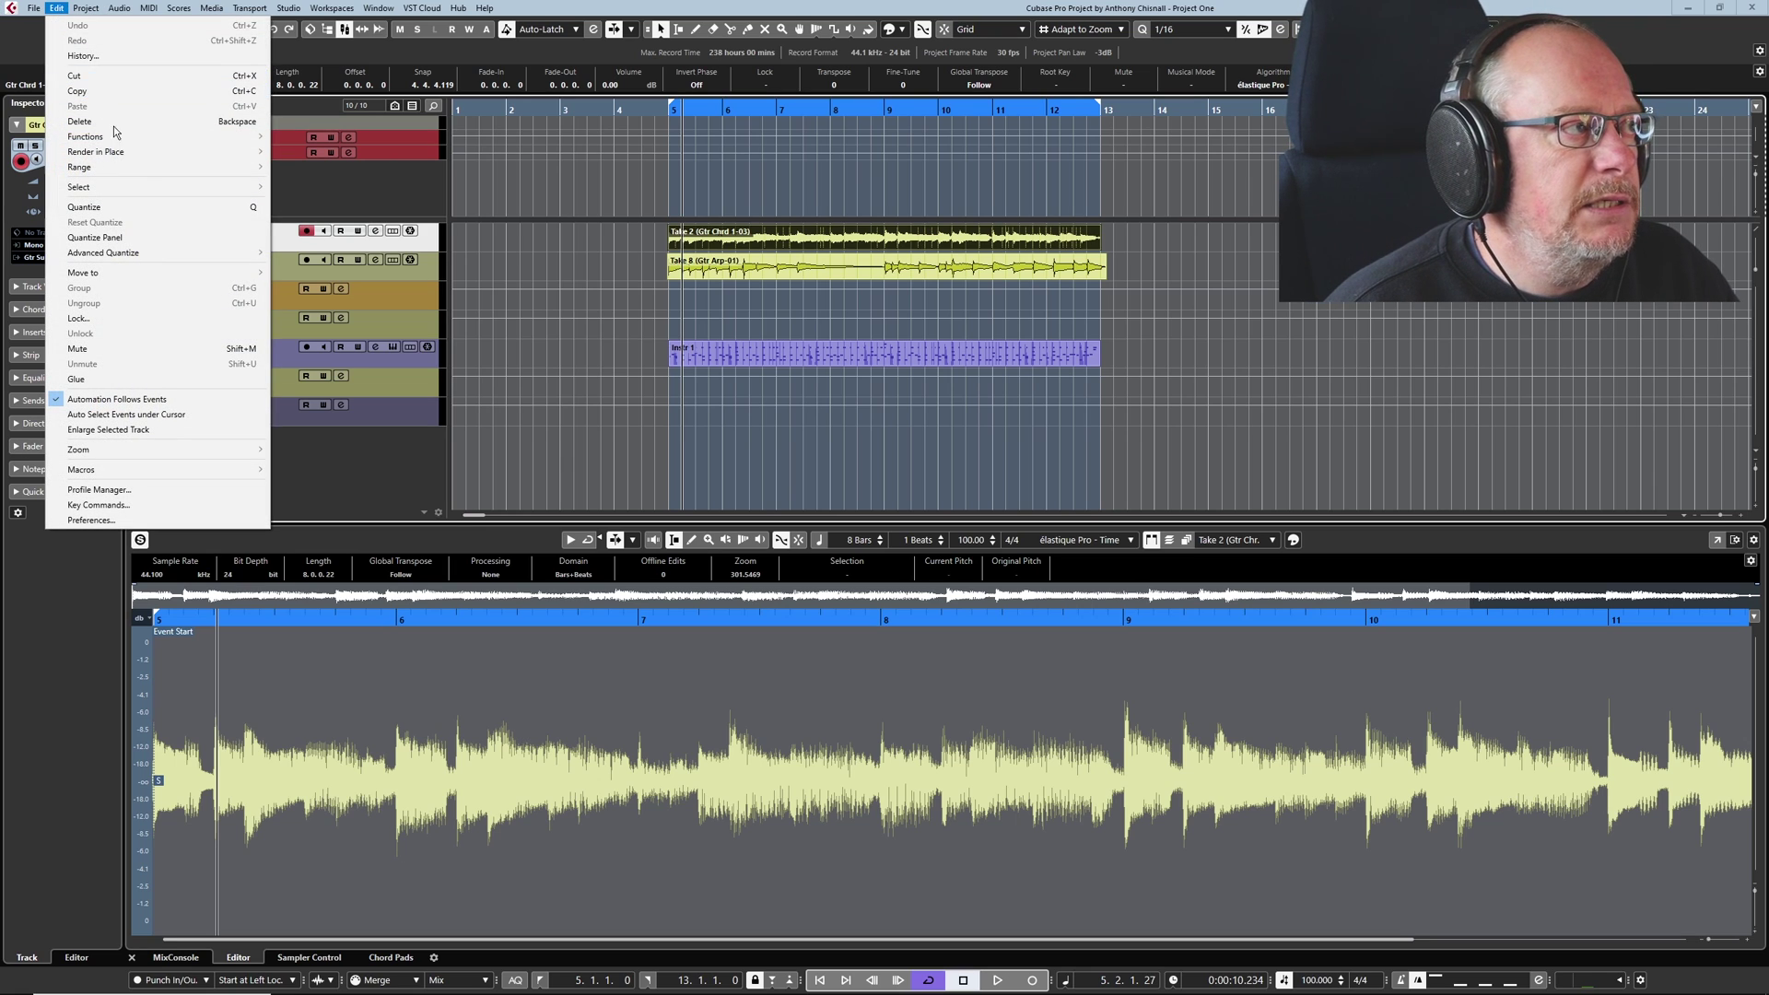
mouse_move(108, 154)
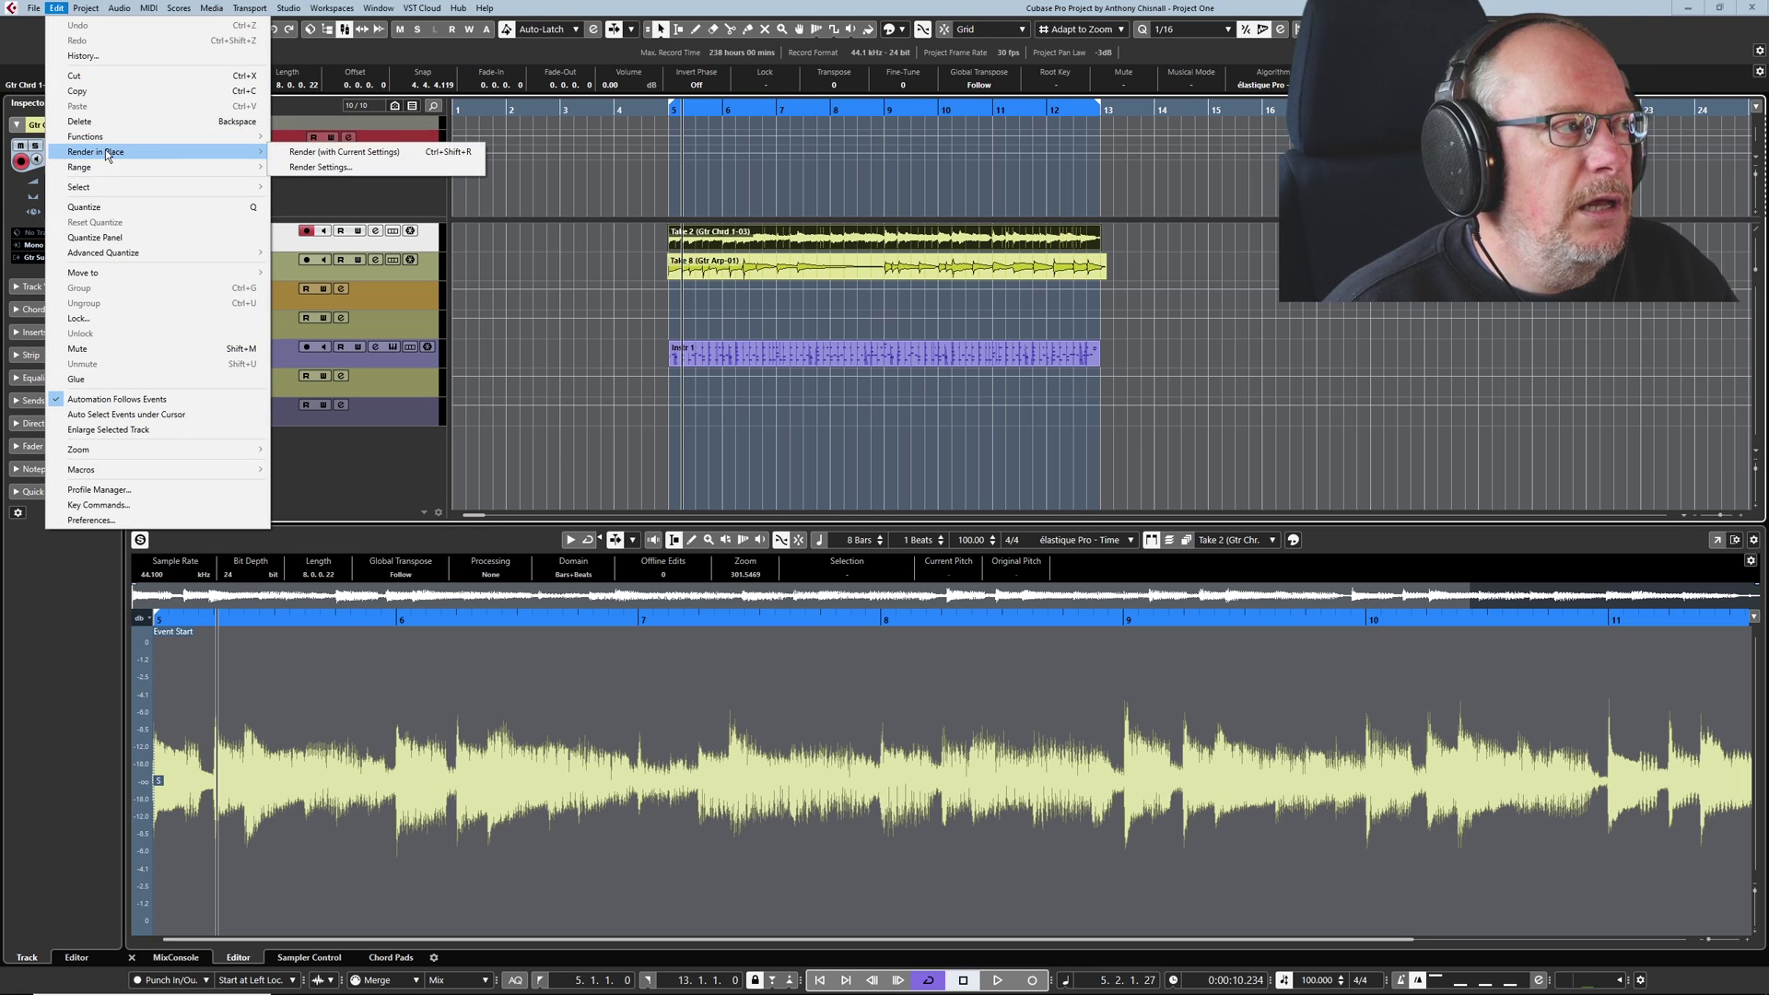
click(310, 167)
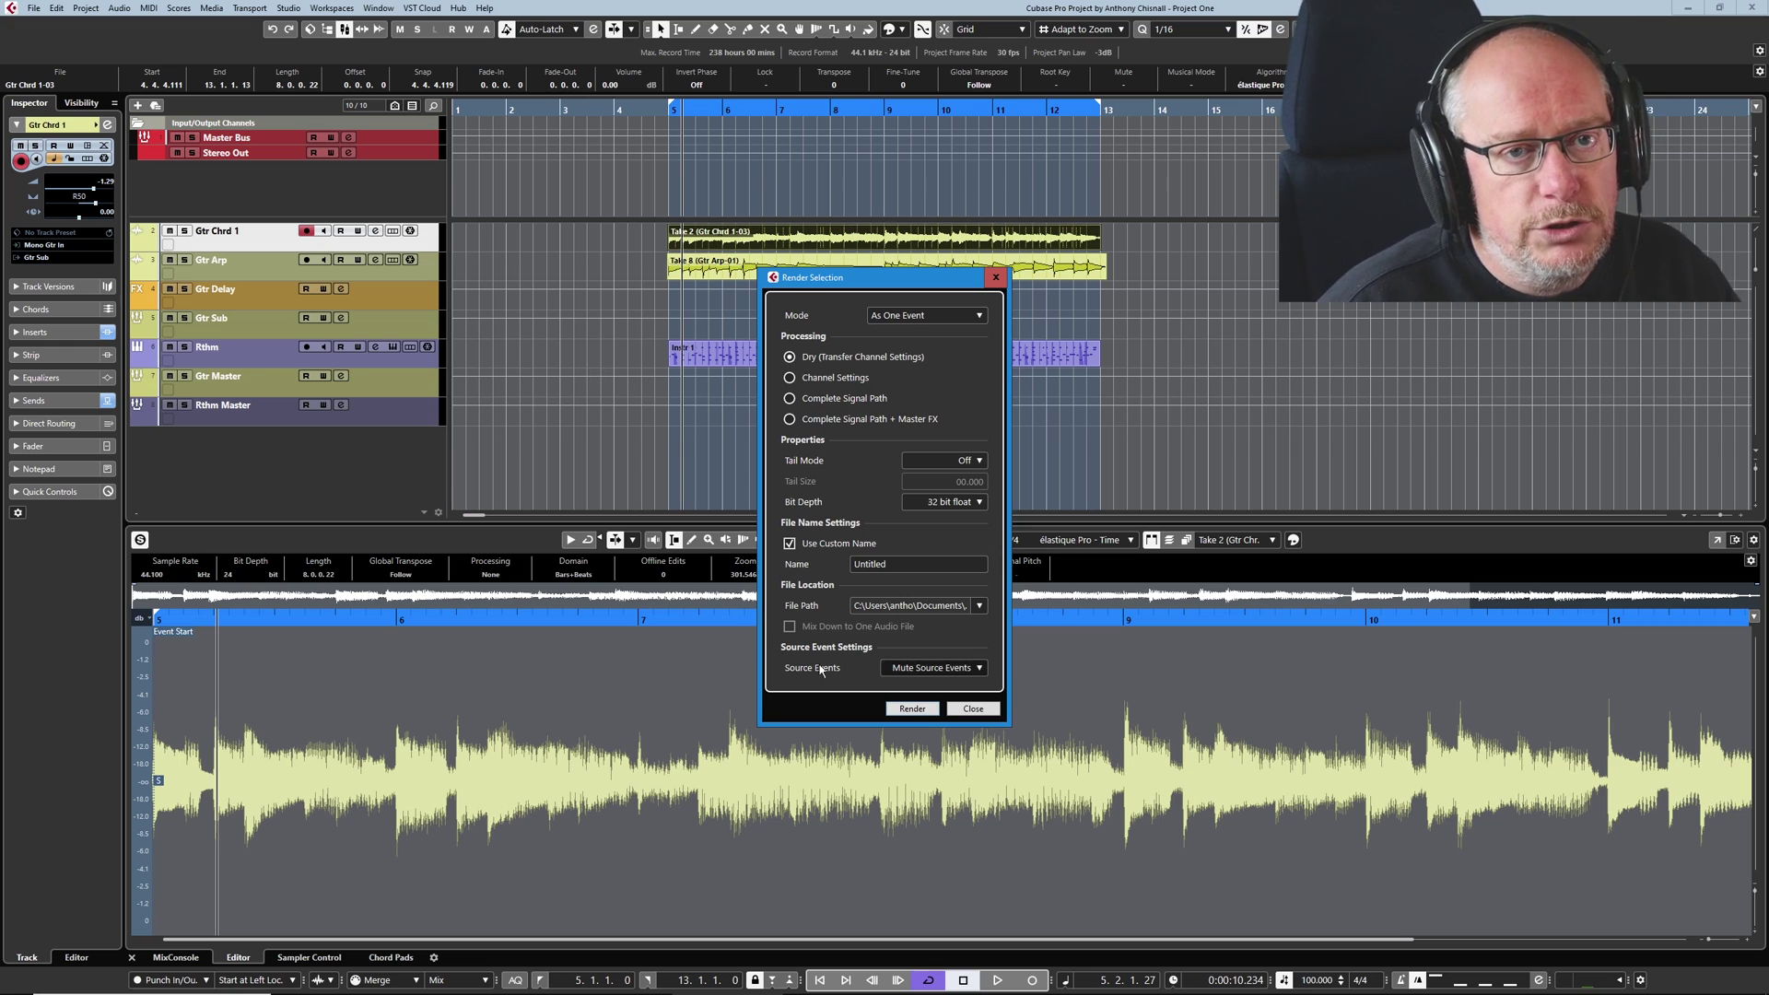
click(958, 710)
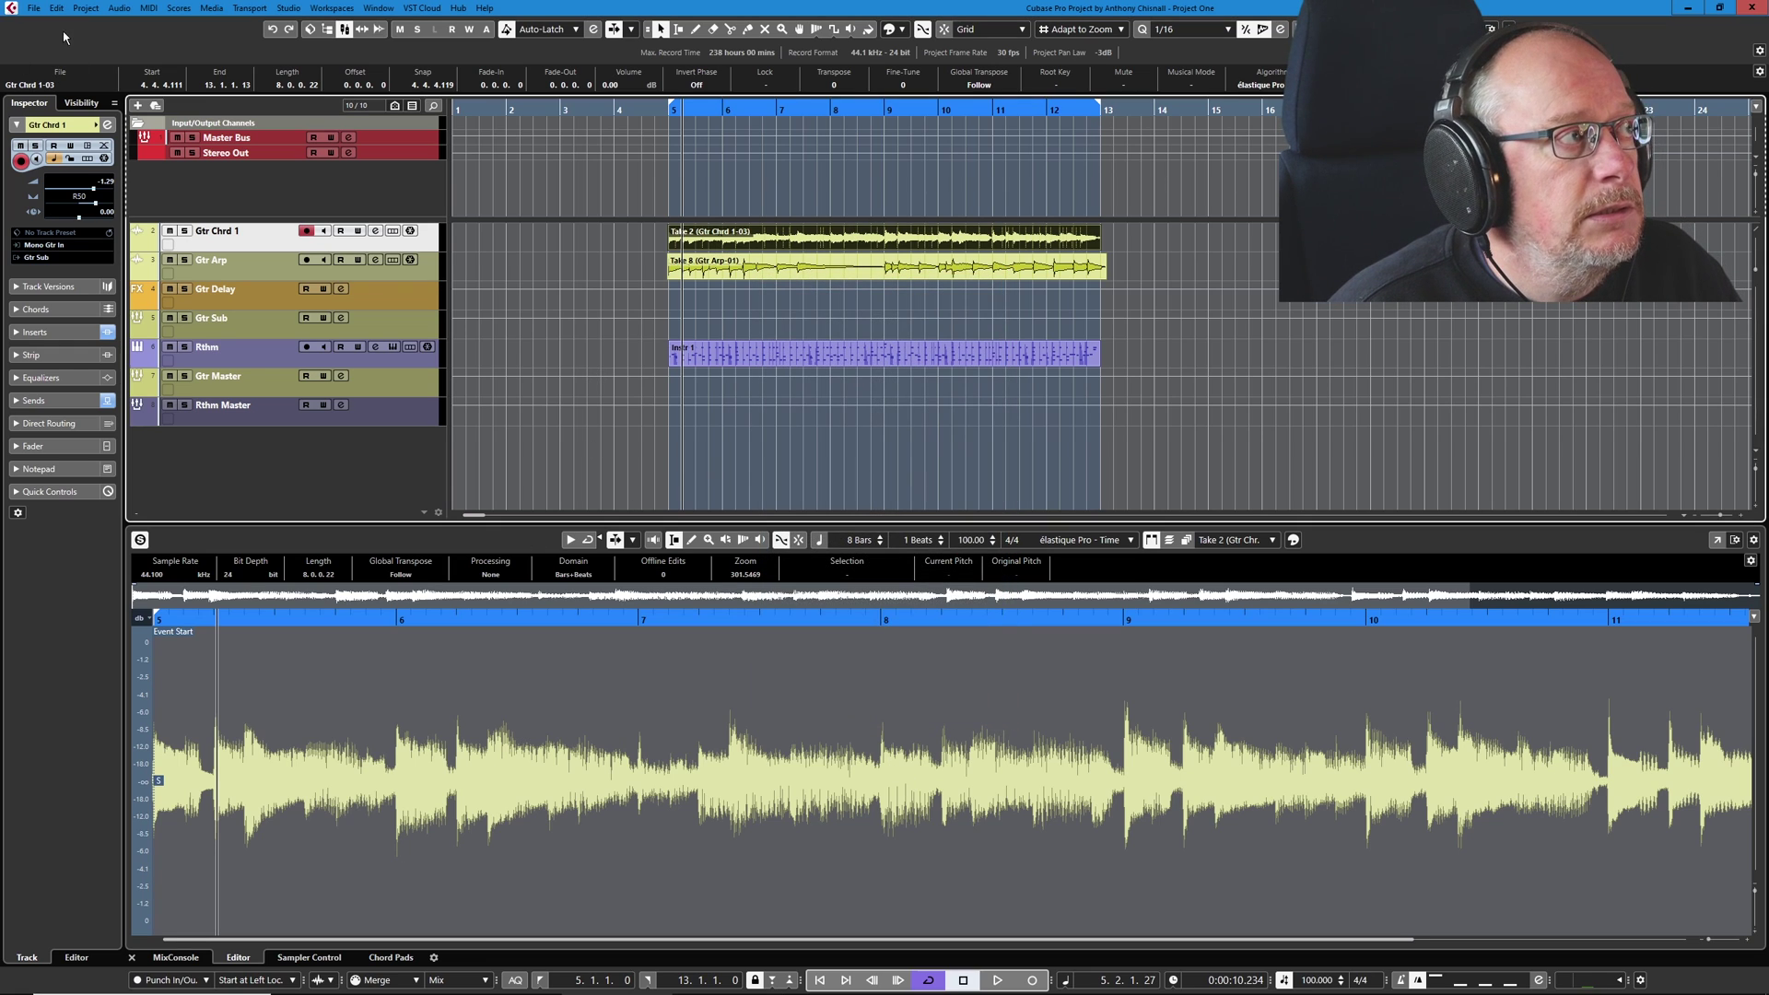
click(86, 7)
mouse_move(56, 7)
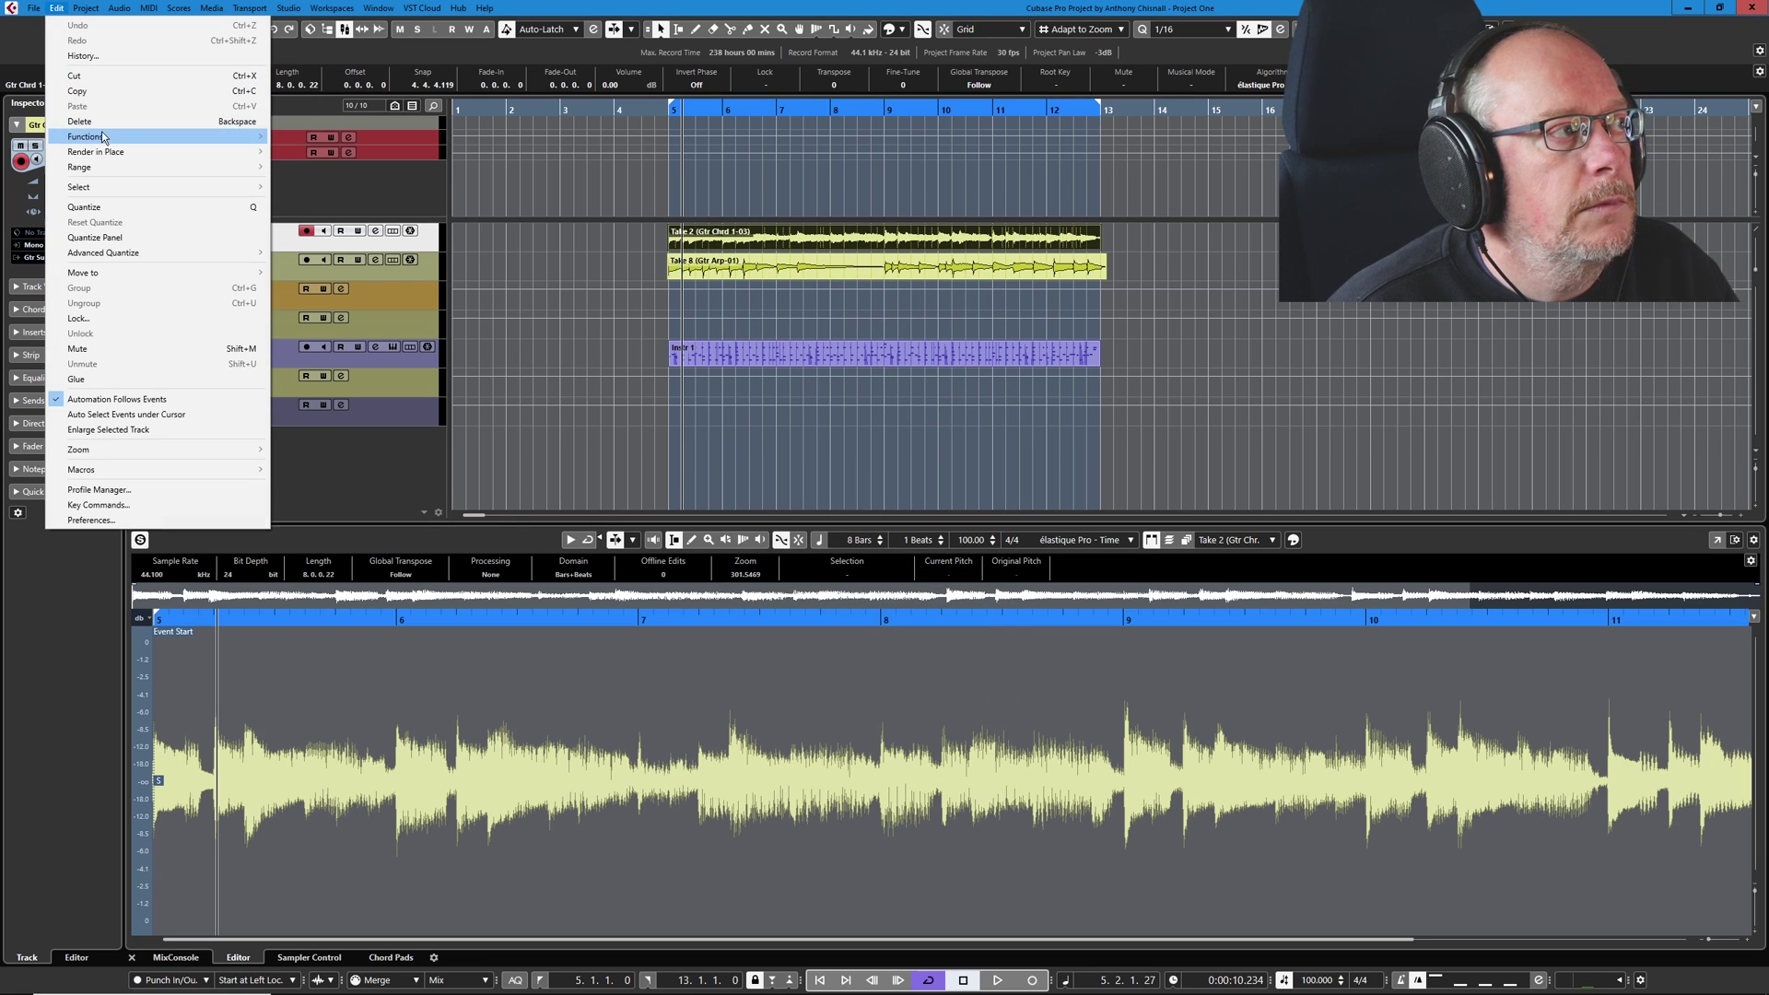
mouse_move(127, 154)
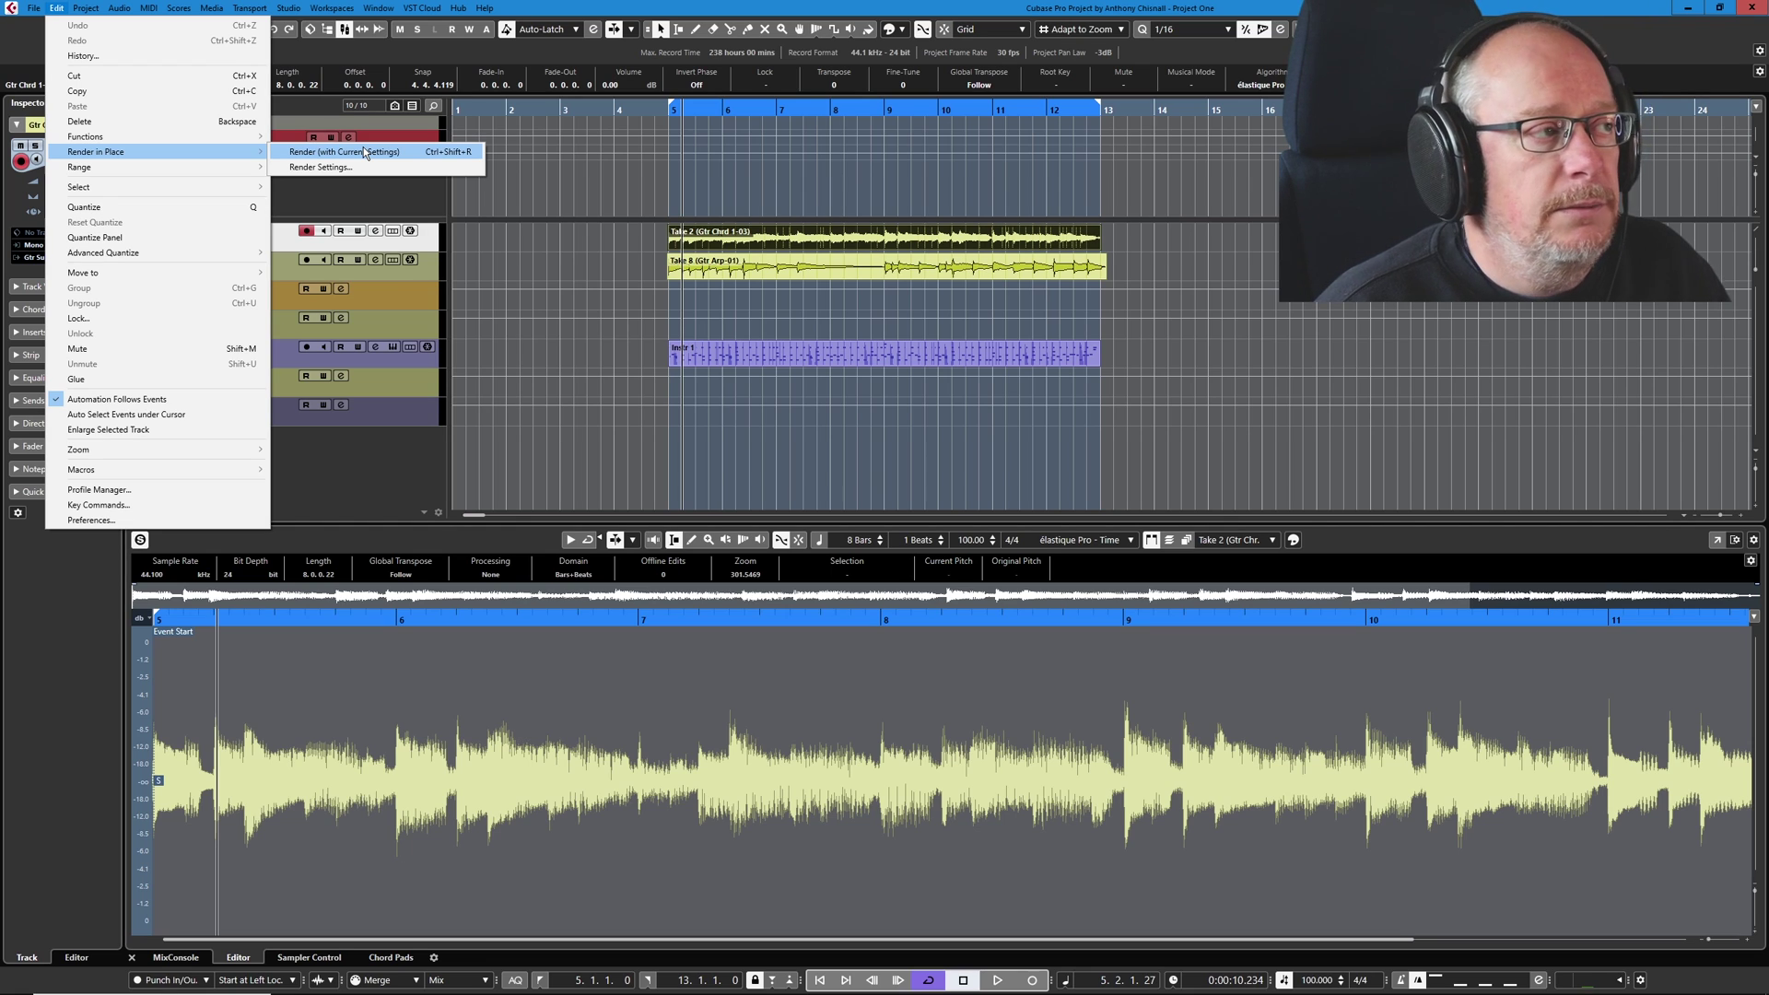
click(321, 166)
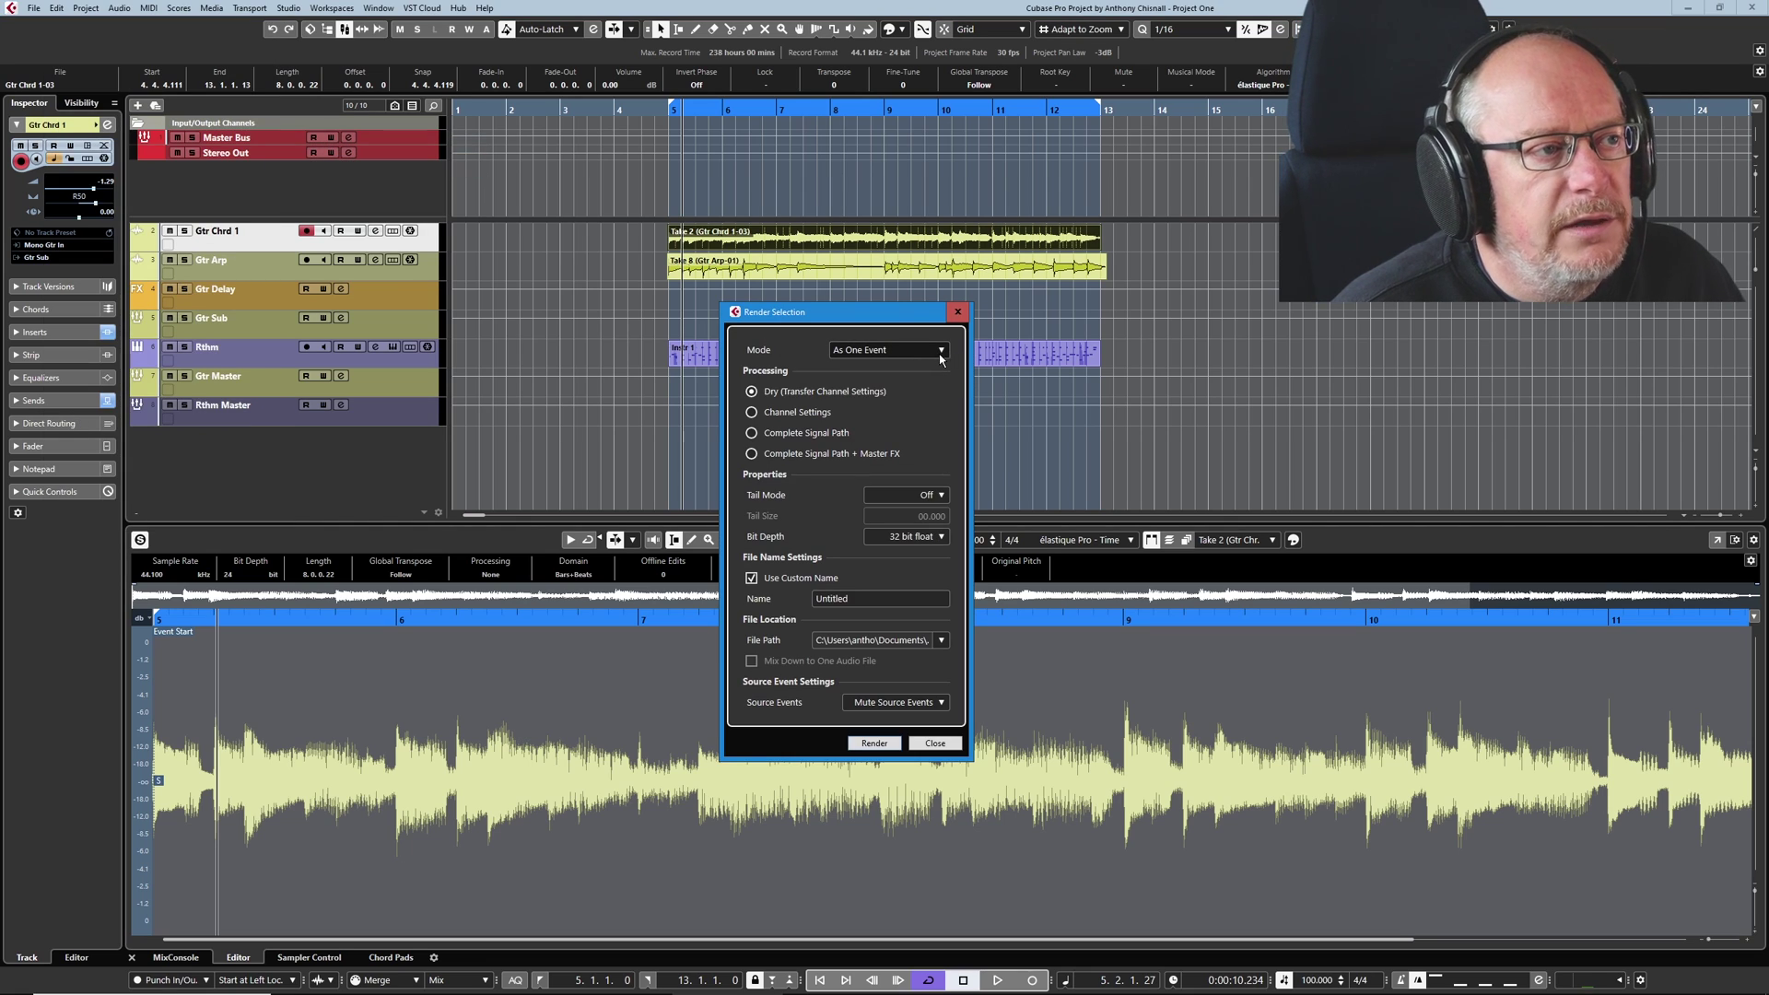
click(941, 351)
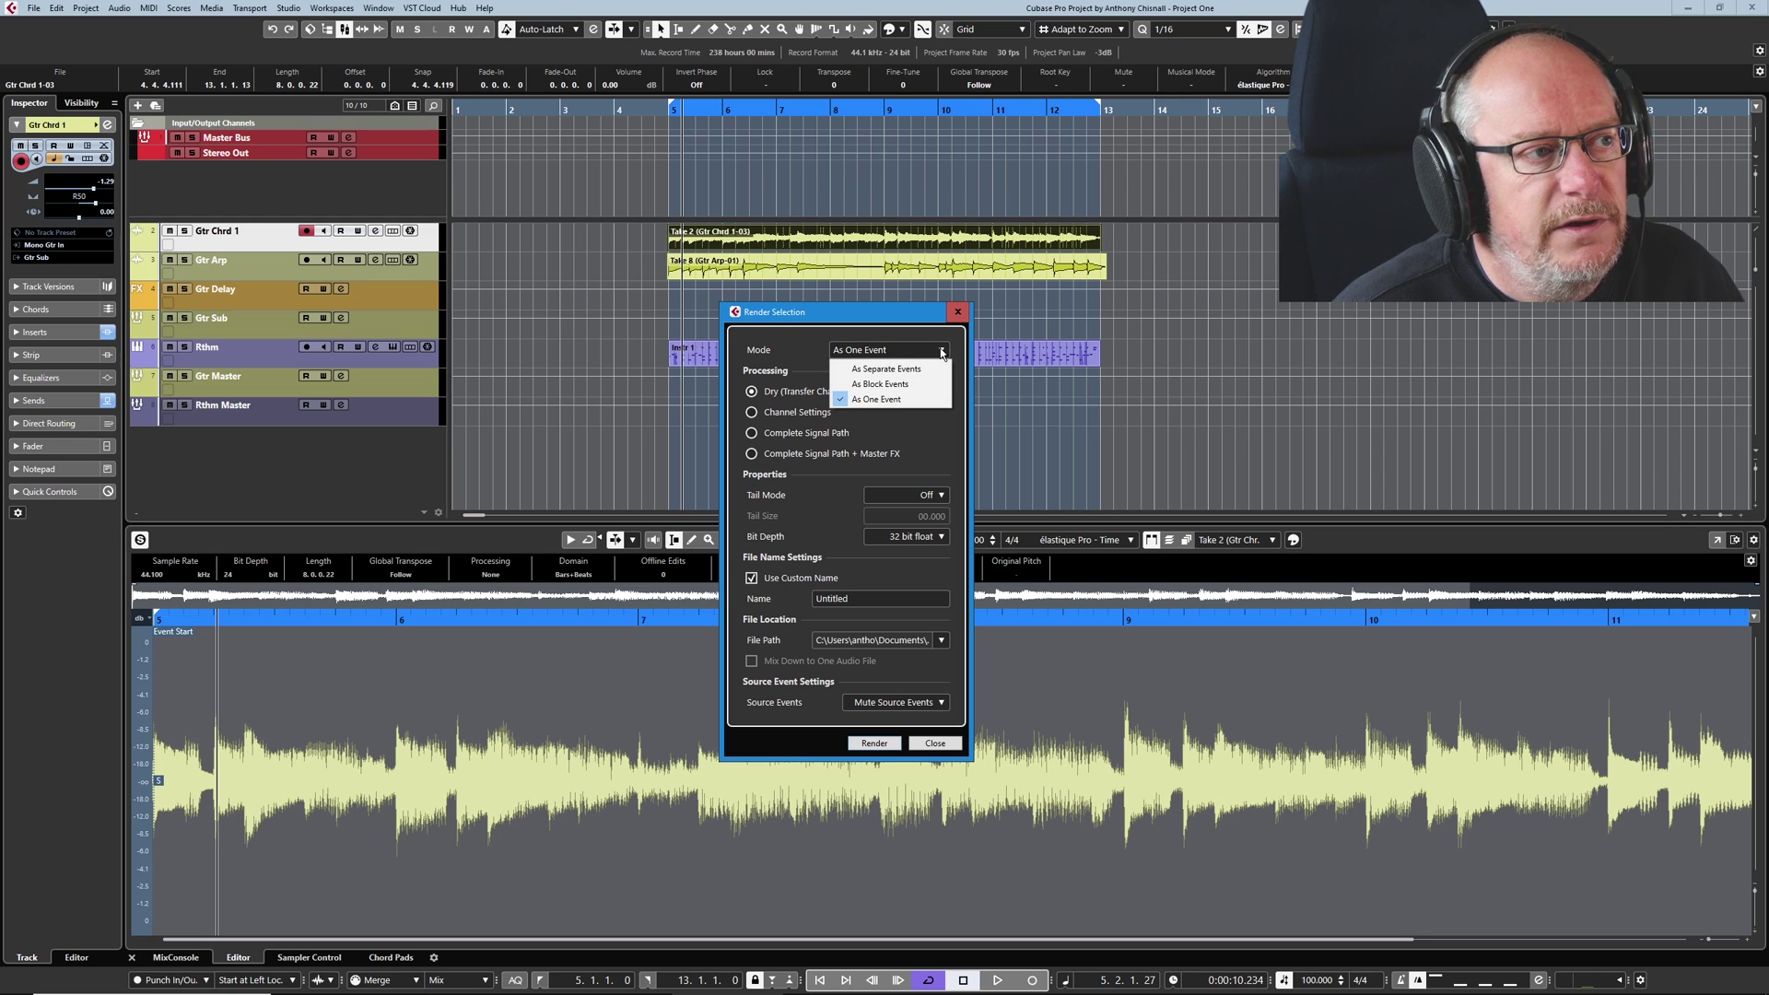
click(864, 318)
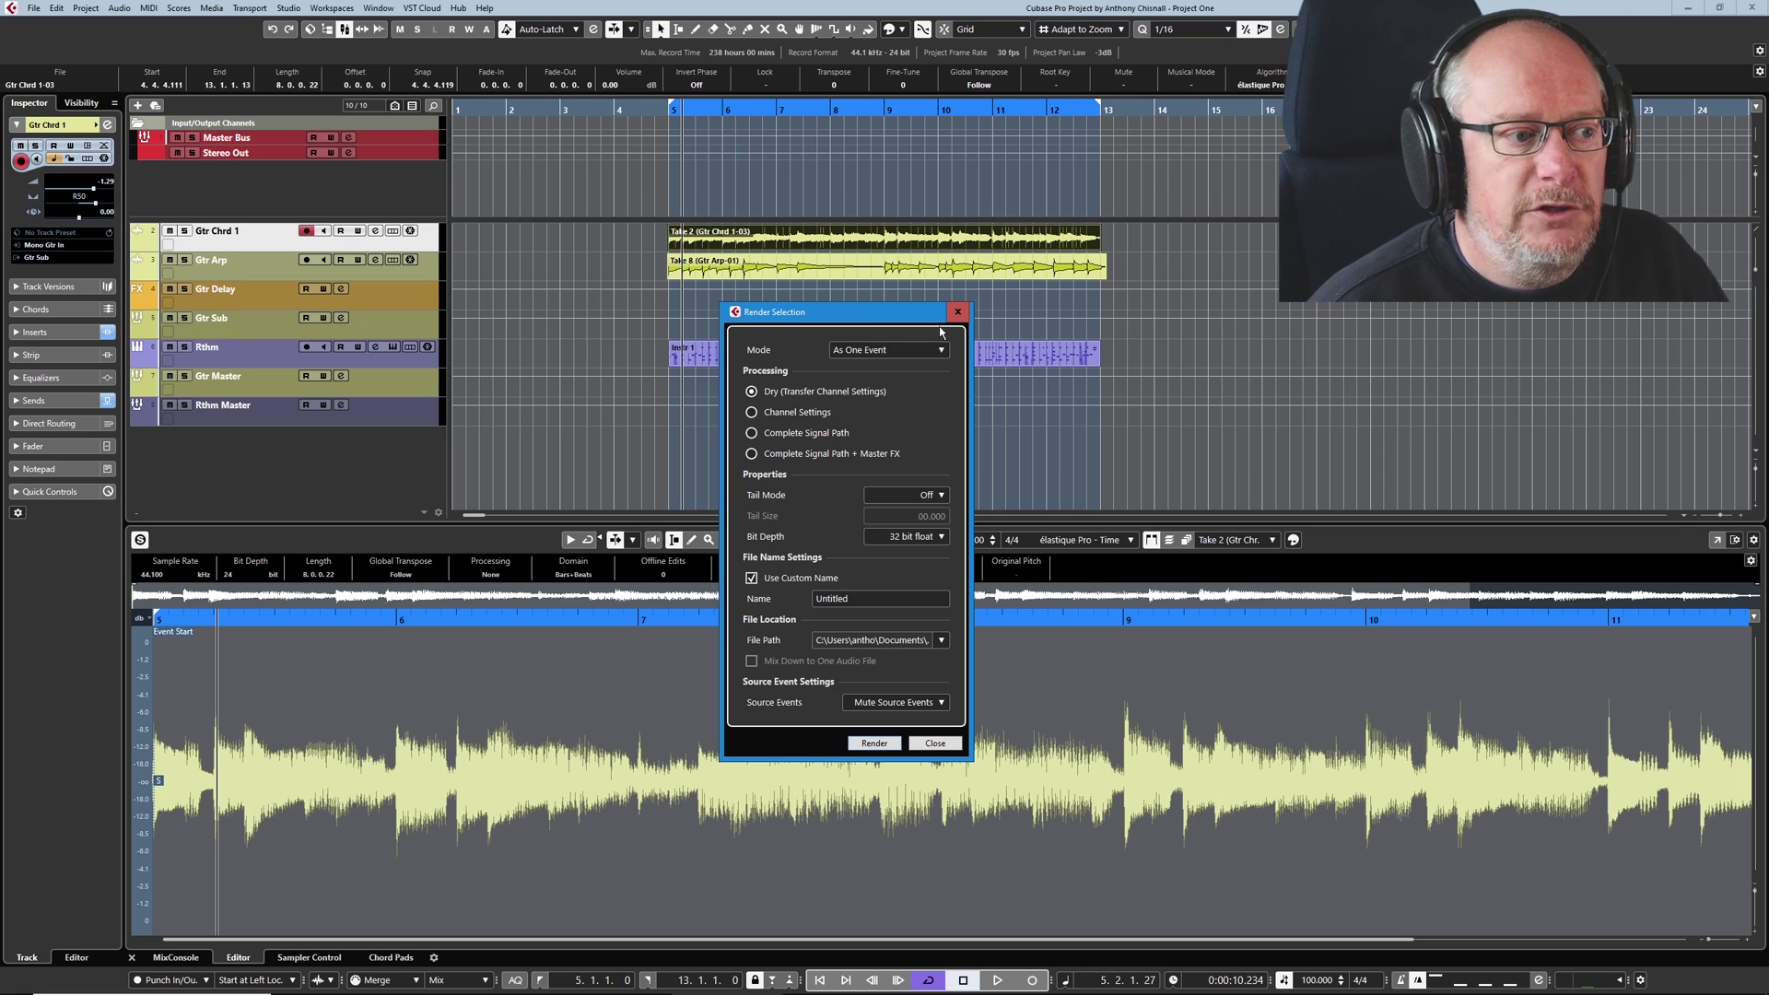
click(935, 744)
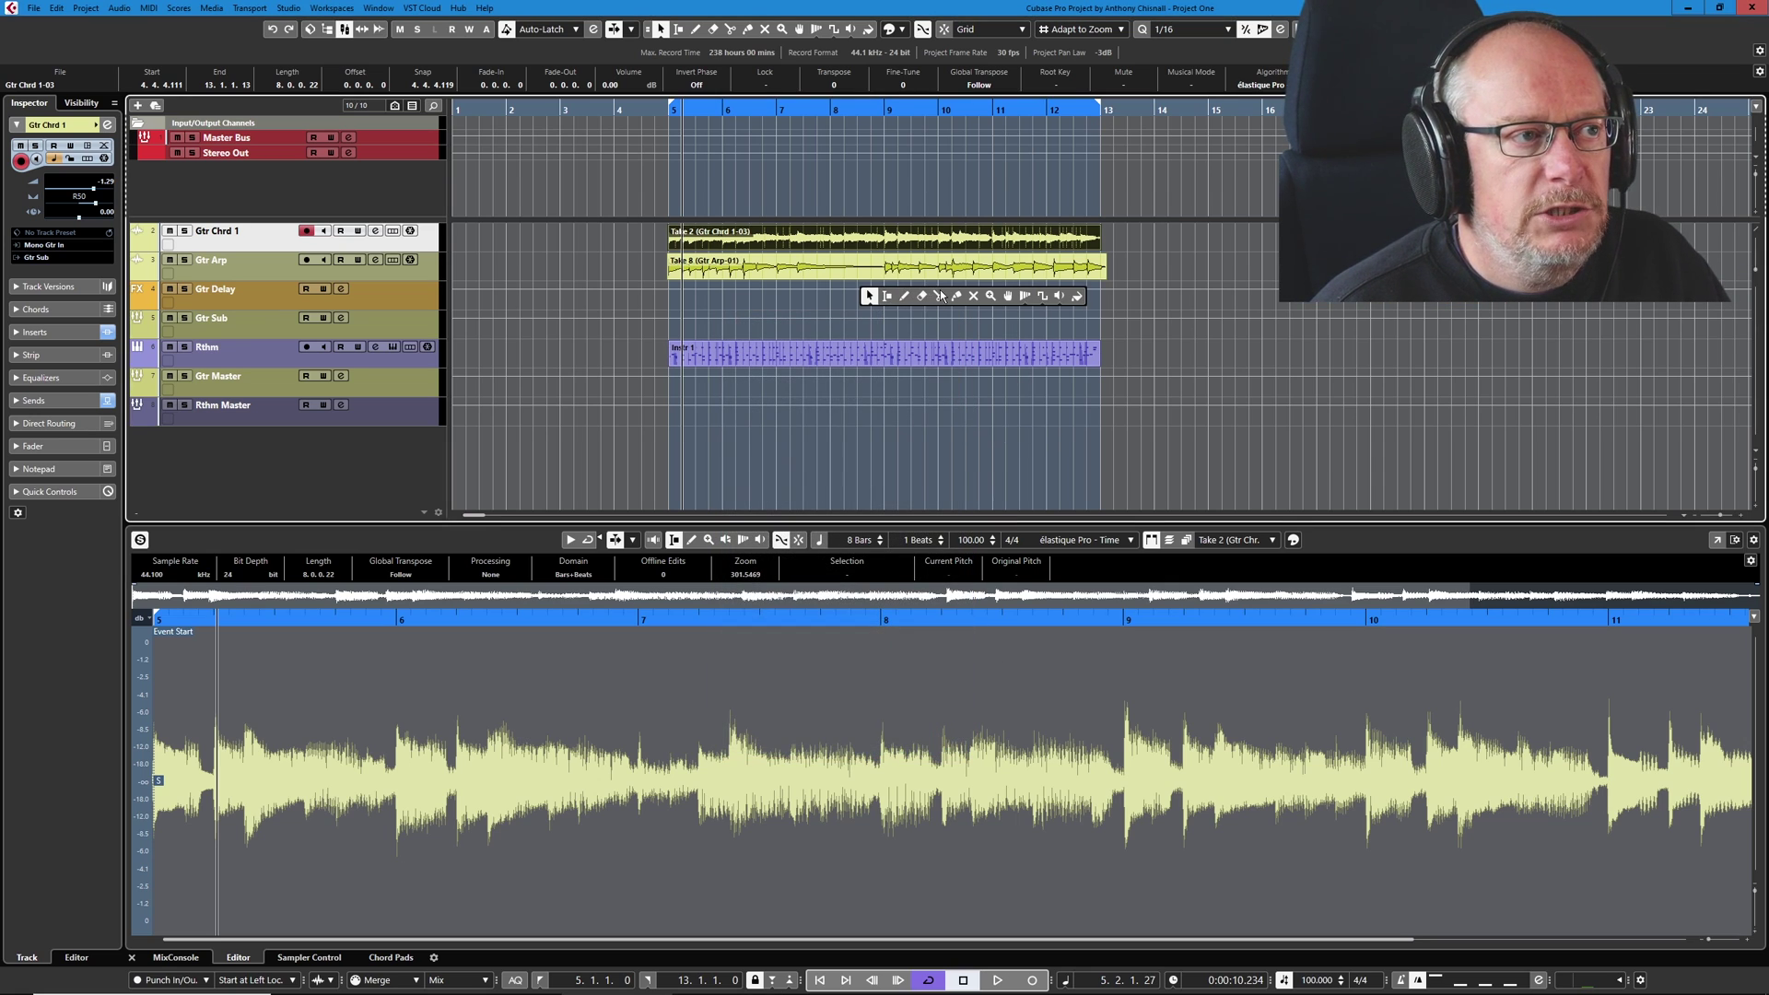
Cut Take 2 at bar 9 with the Split tool and select both resulting events
key(3)
click(887, 240)
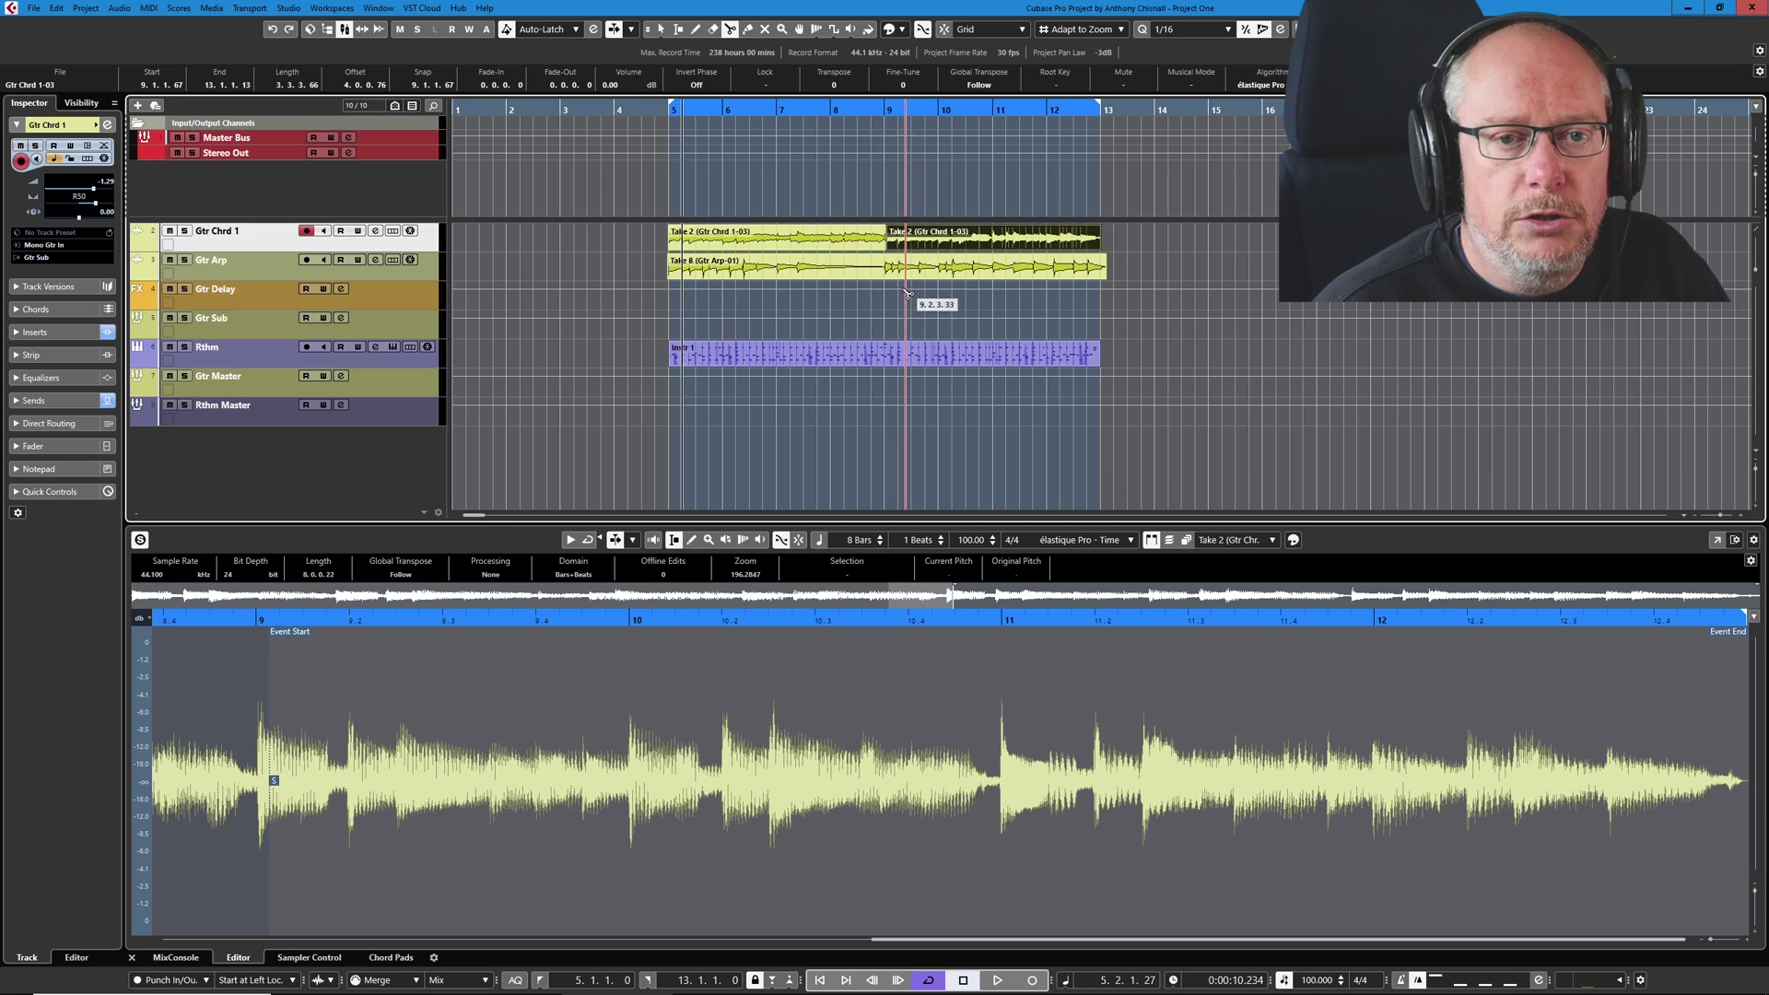
key(1)
click(686, 241)
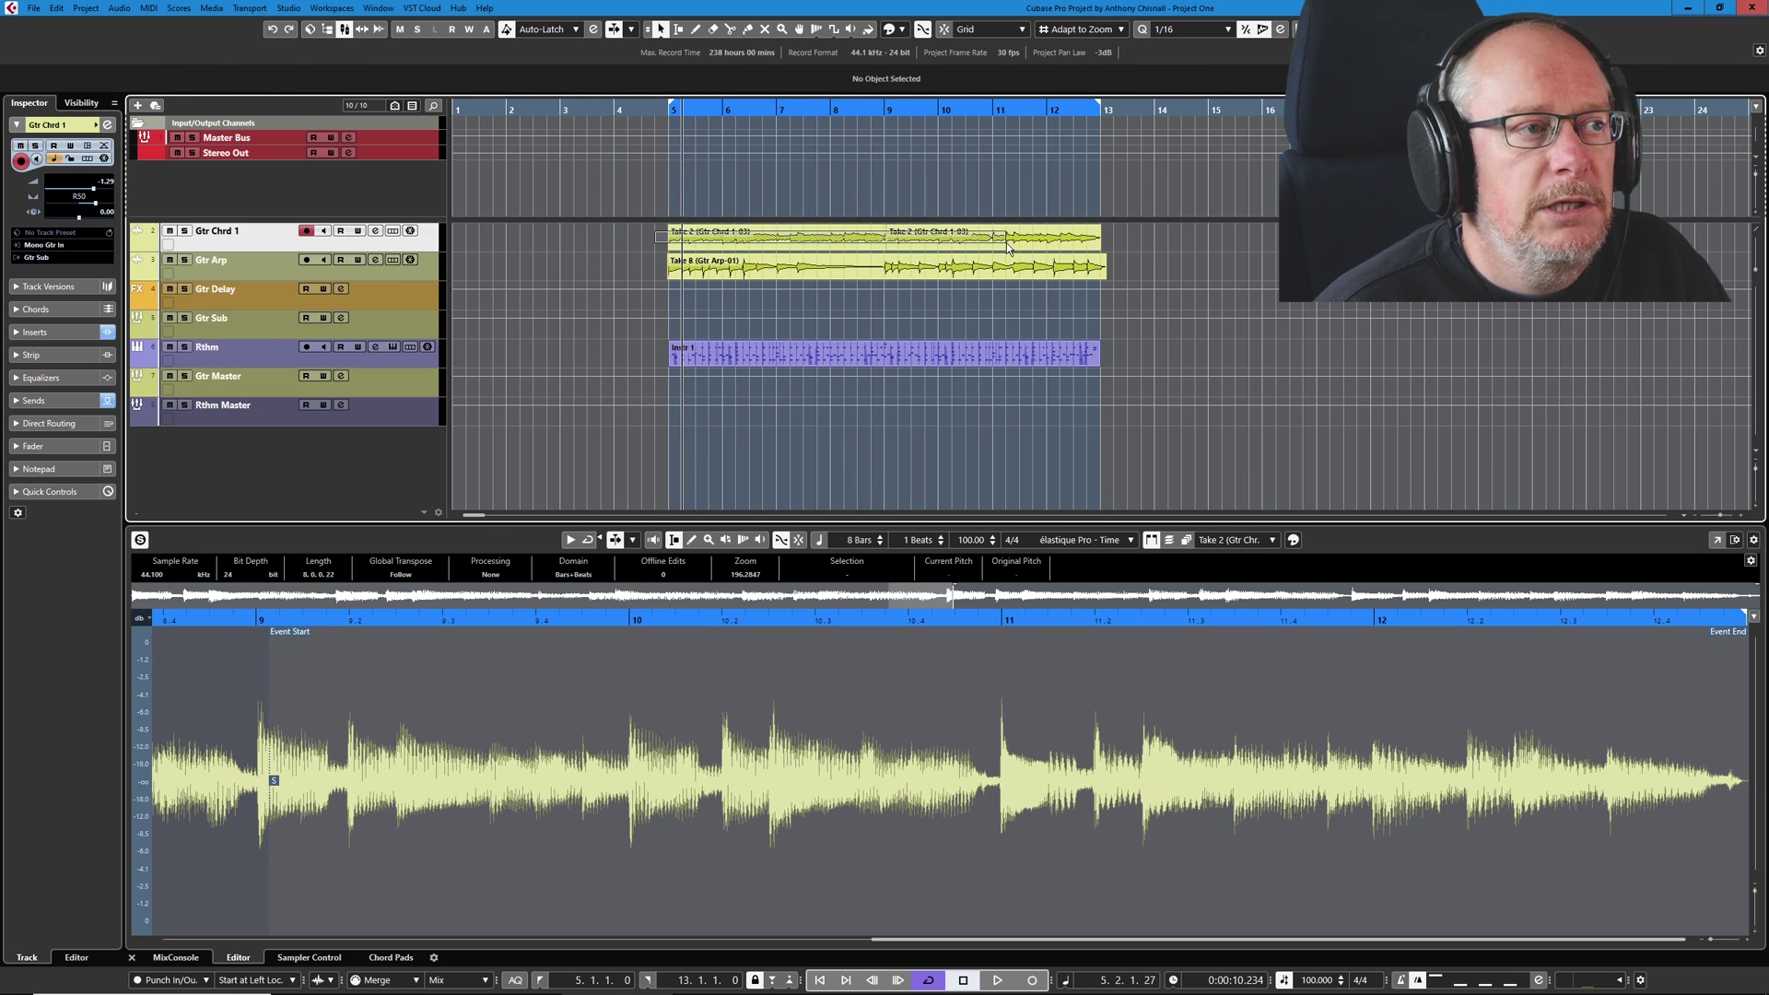
click(83, 9)
mouse_move(57, 8)
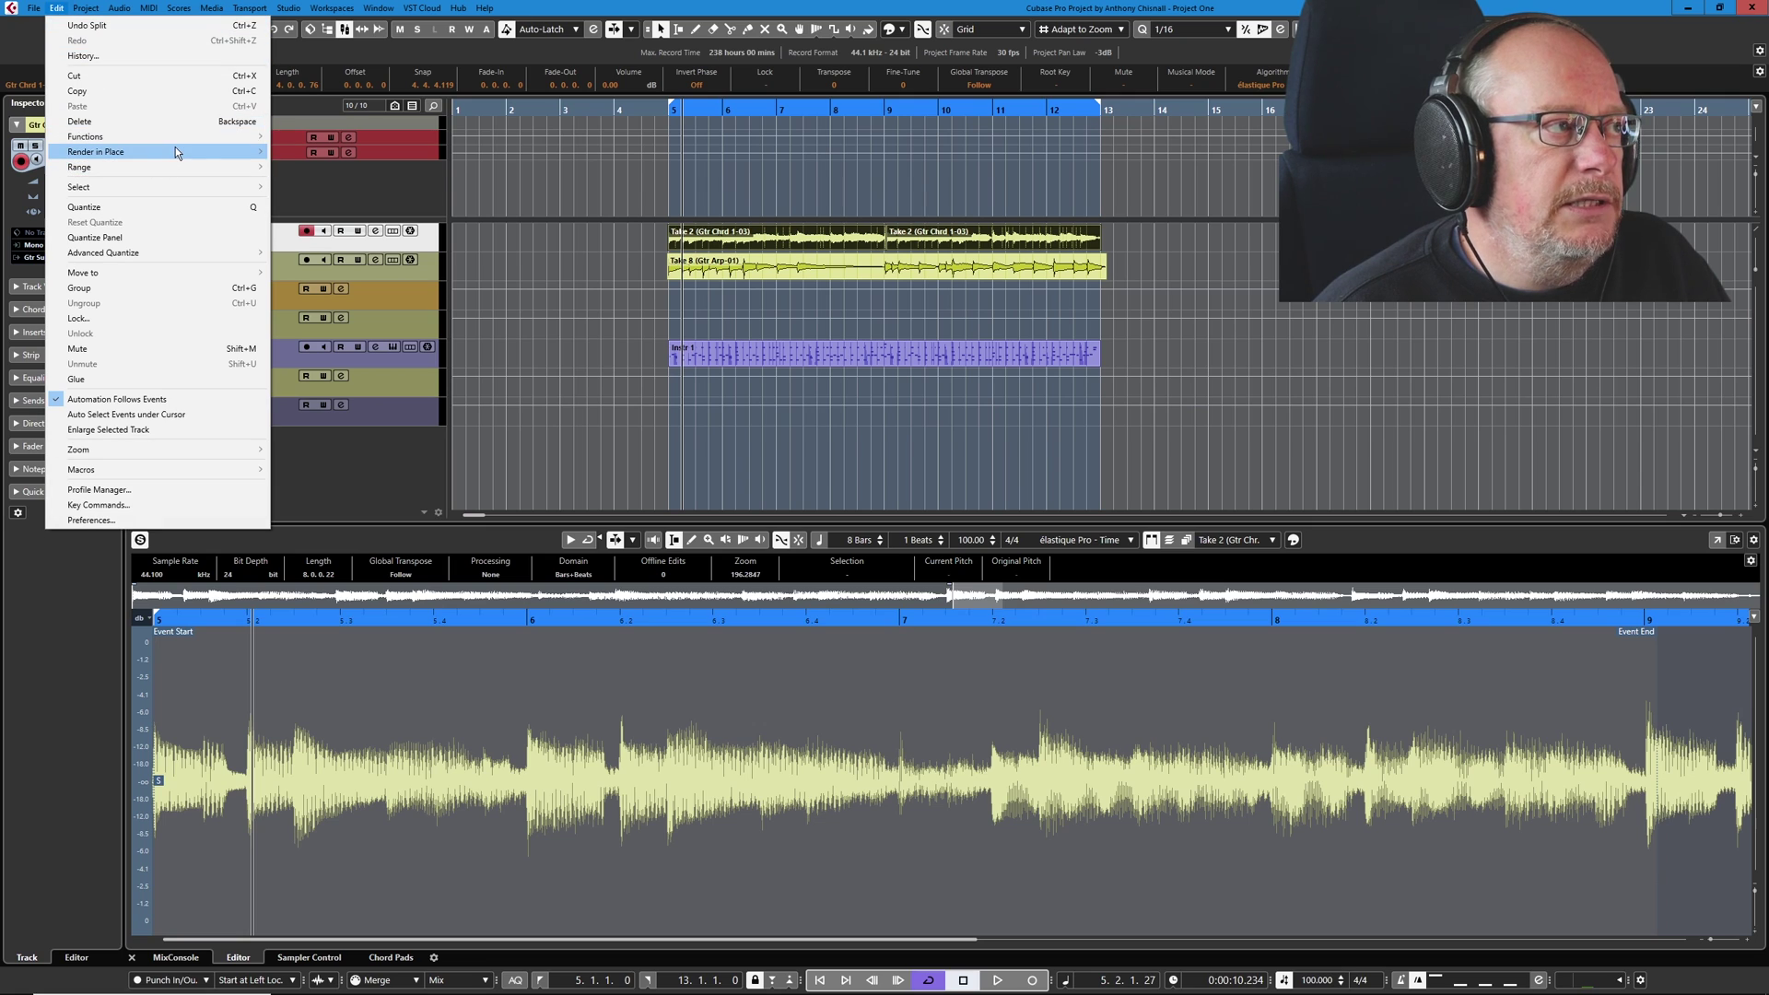
Render the Take 2 events in place onto a new Gtr Chrd 1 (R) track, then deselect them
click(353, 168)
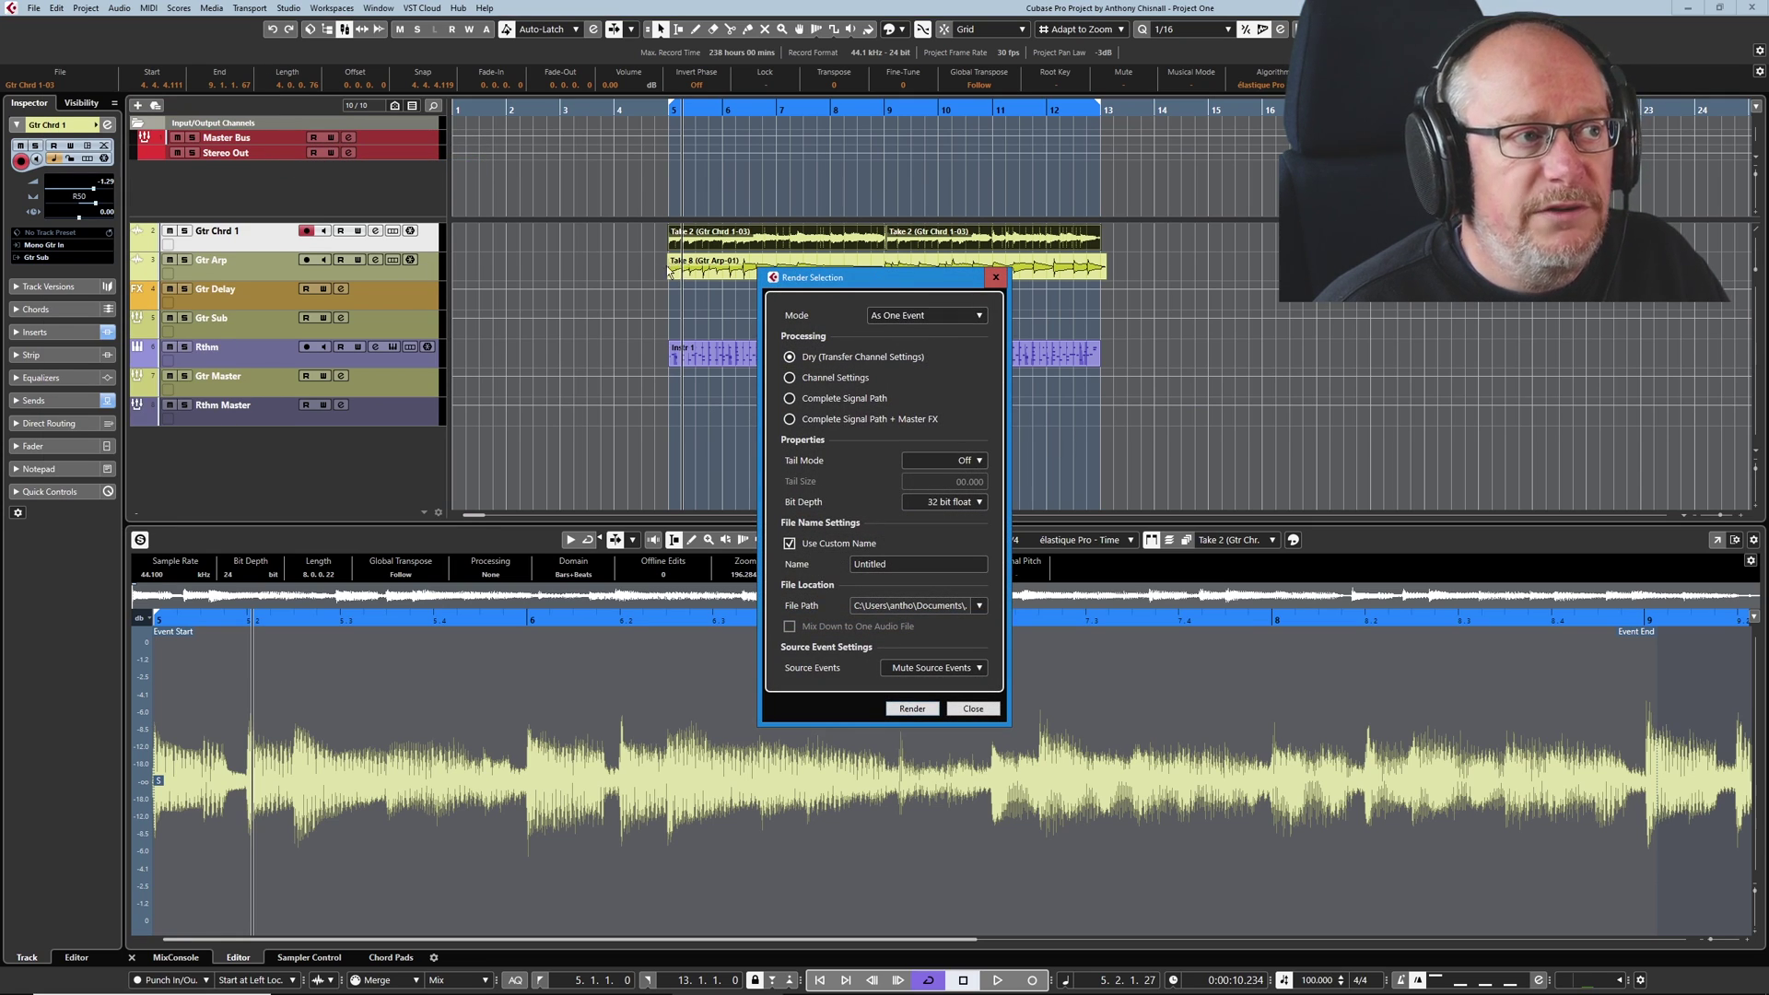
drag(938, 284, 1336, 417)
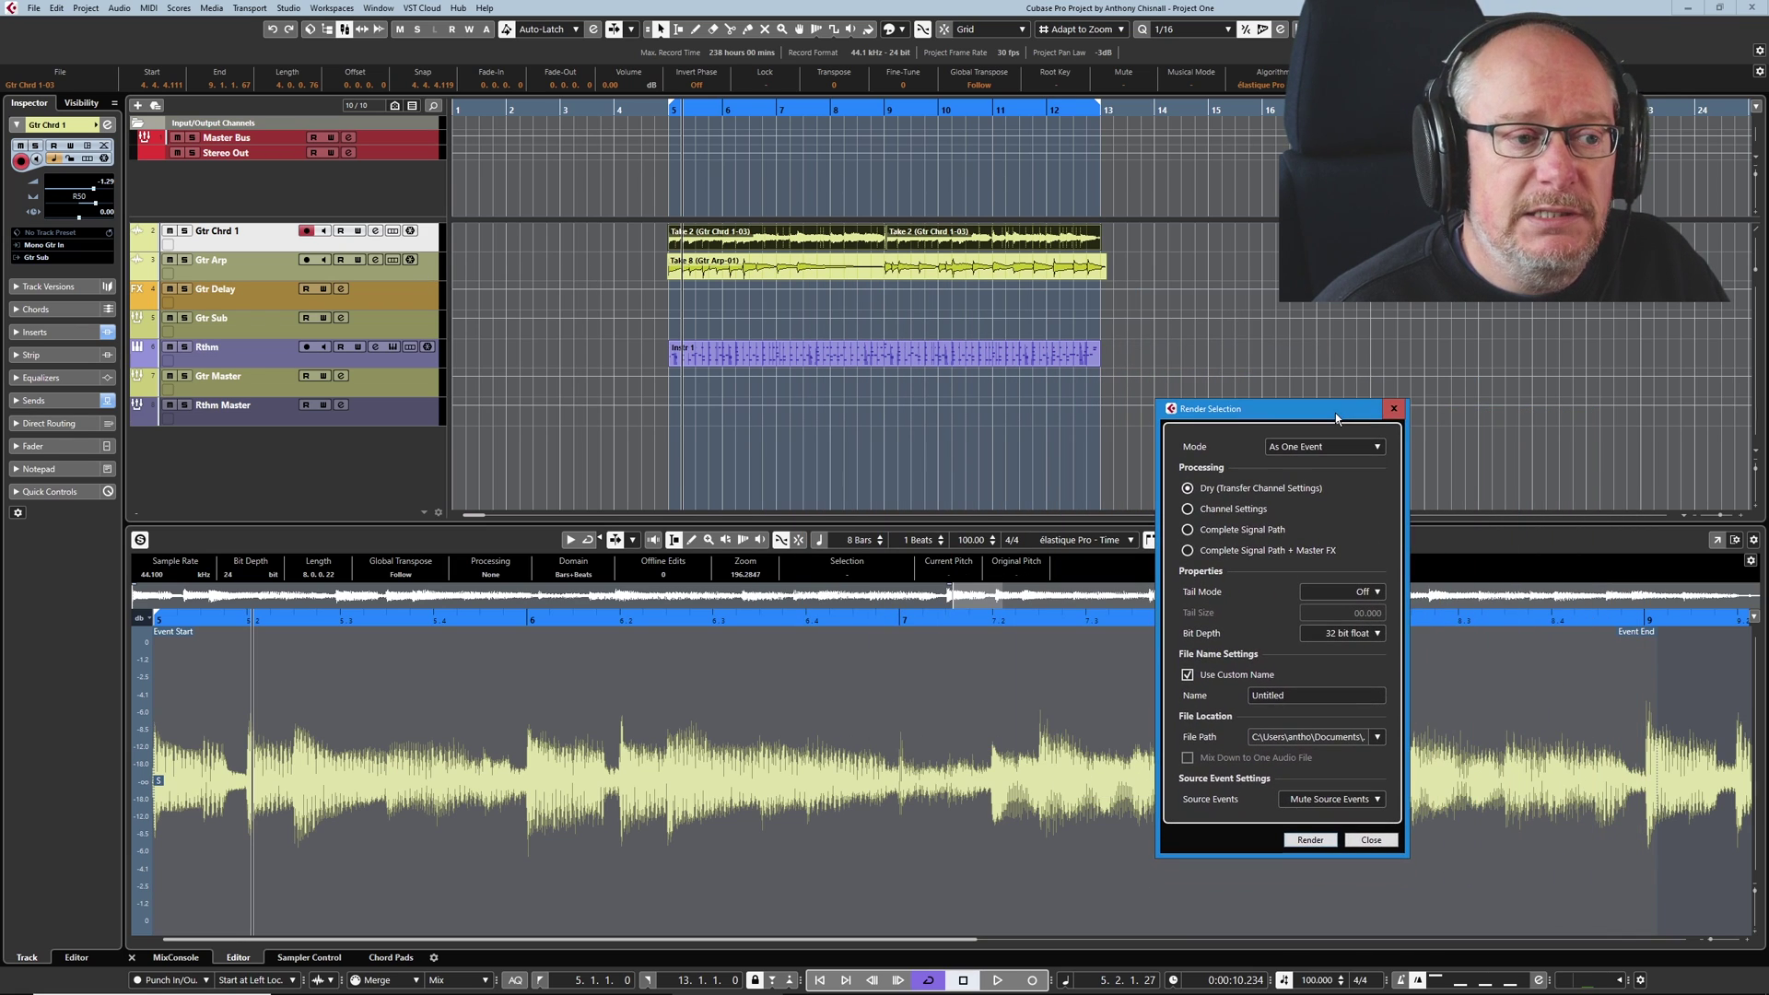
click(1307, 840)
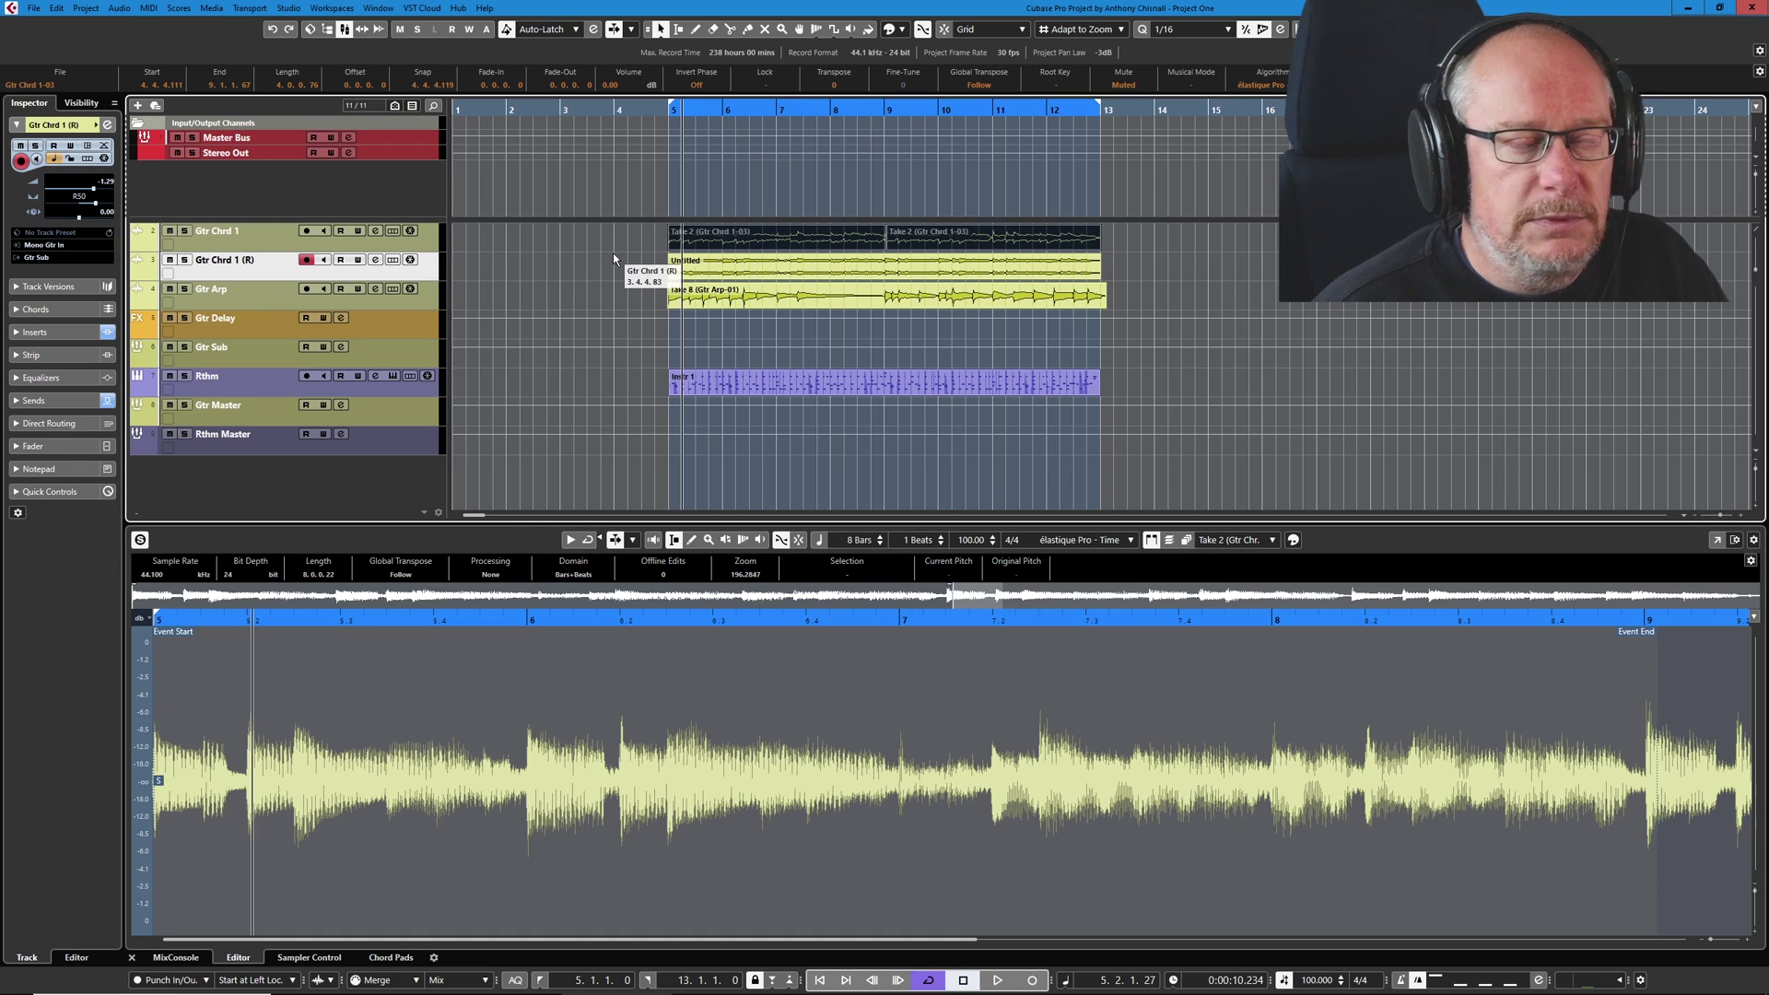
click(586, 262)
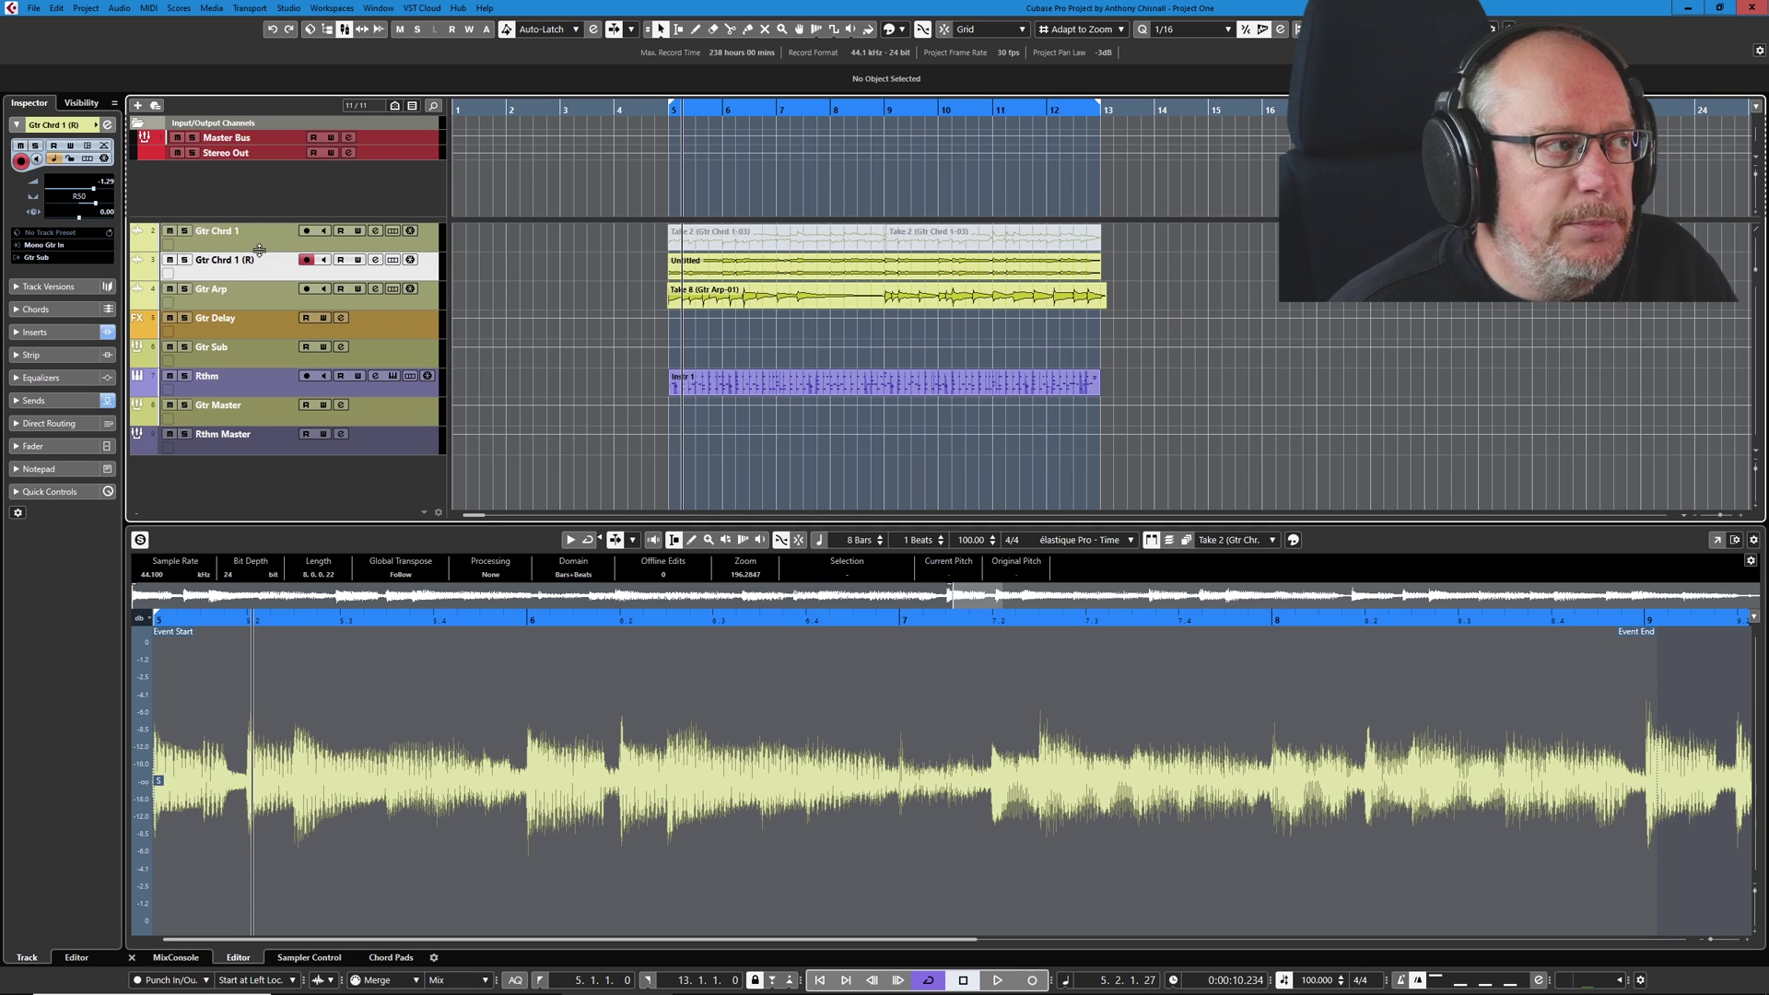
Undo the render, then add a mono audio track 'Mono Gtr' with input Mono Gtr In
key(Up)
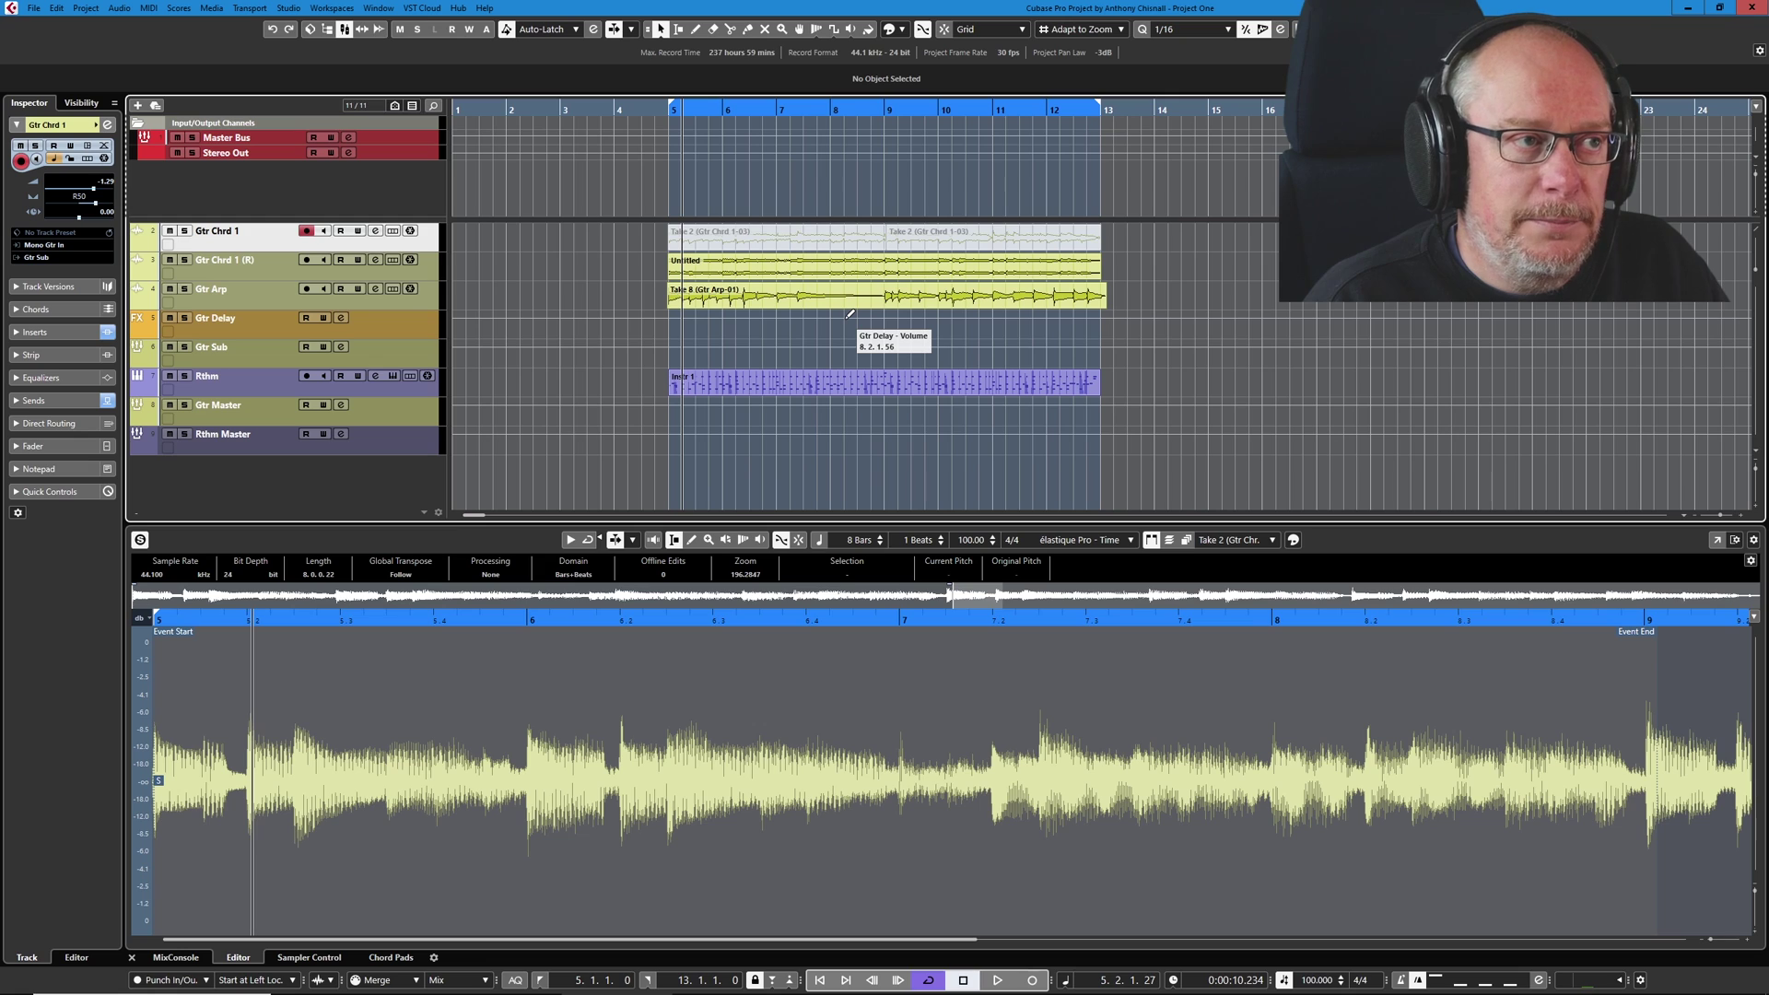
key(ctrl+z)
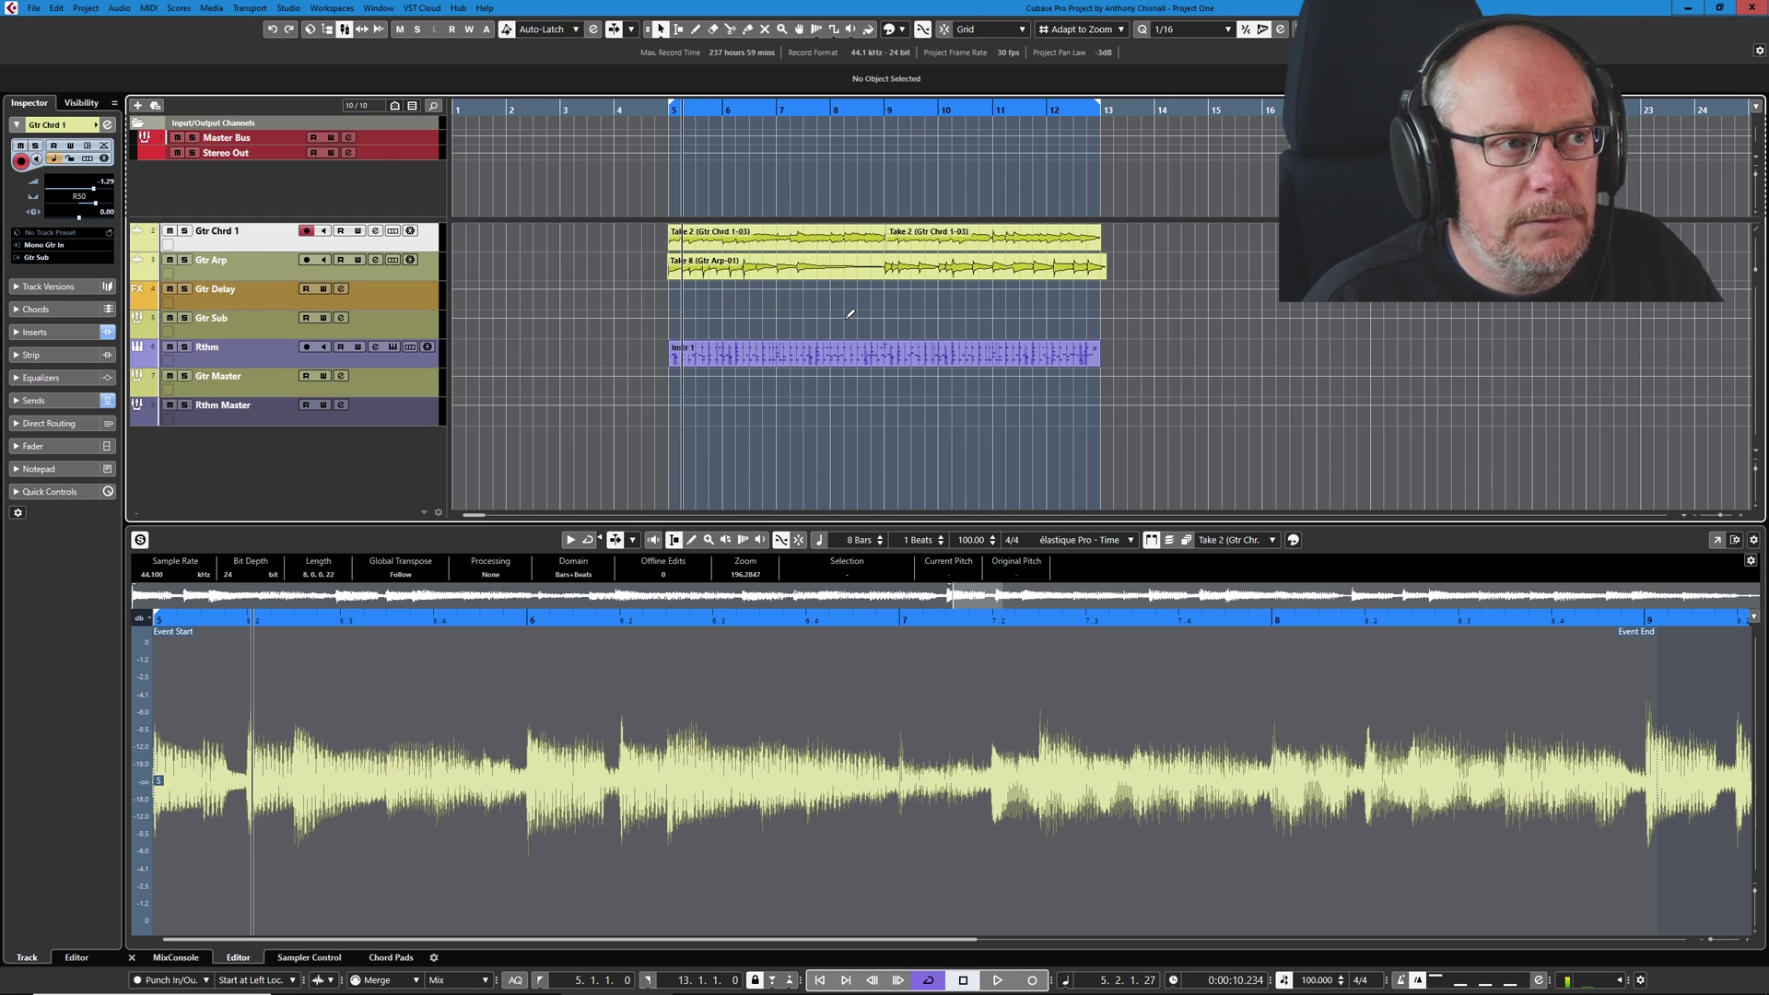
click(138, 106)
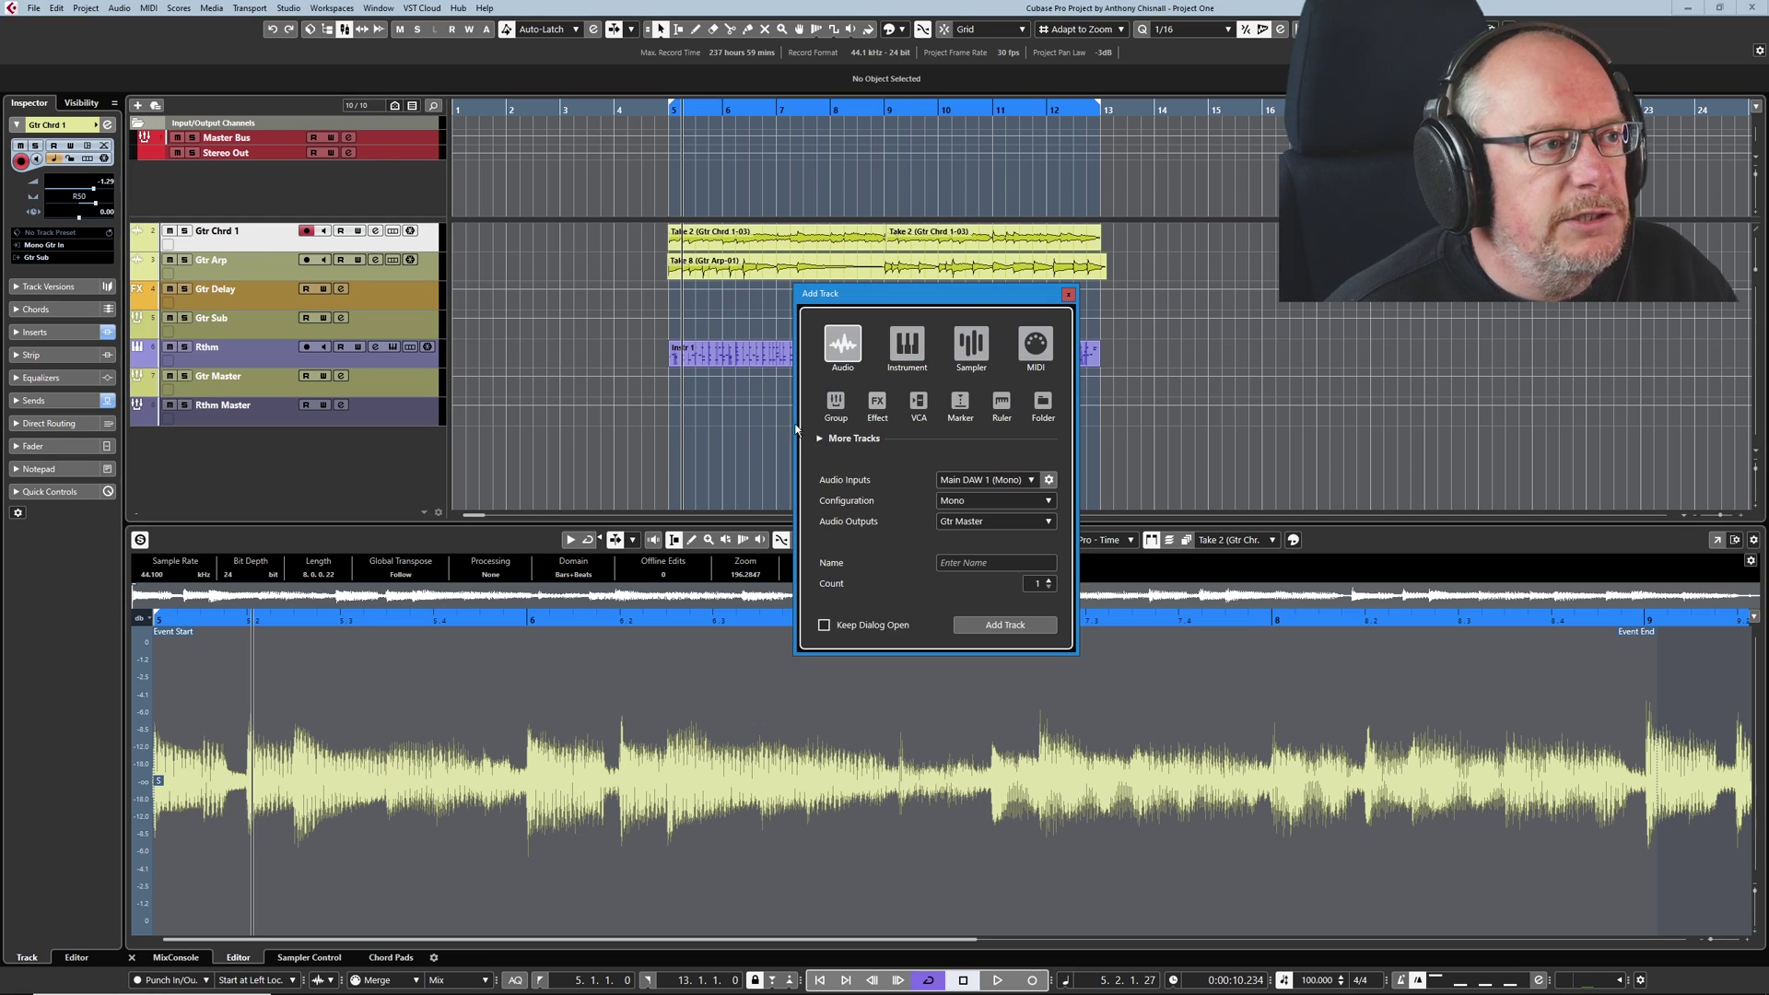
click(969, 480)
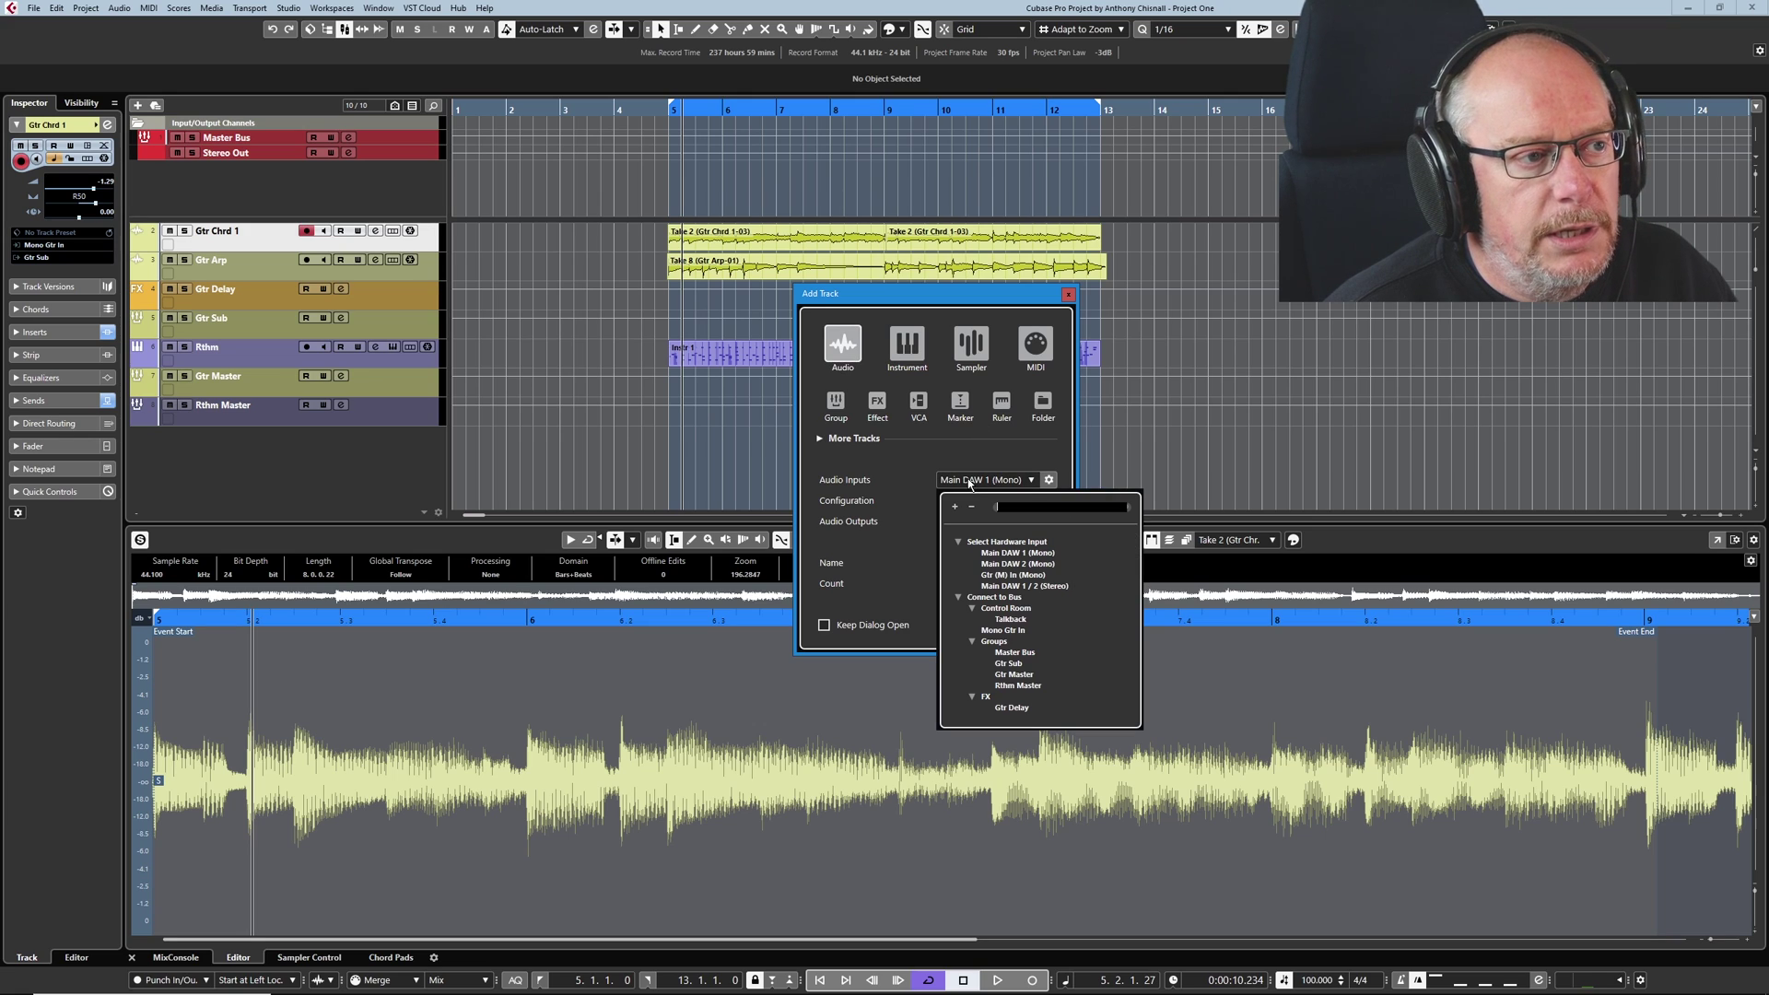
click(1003, 631)
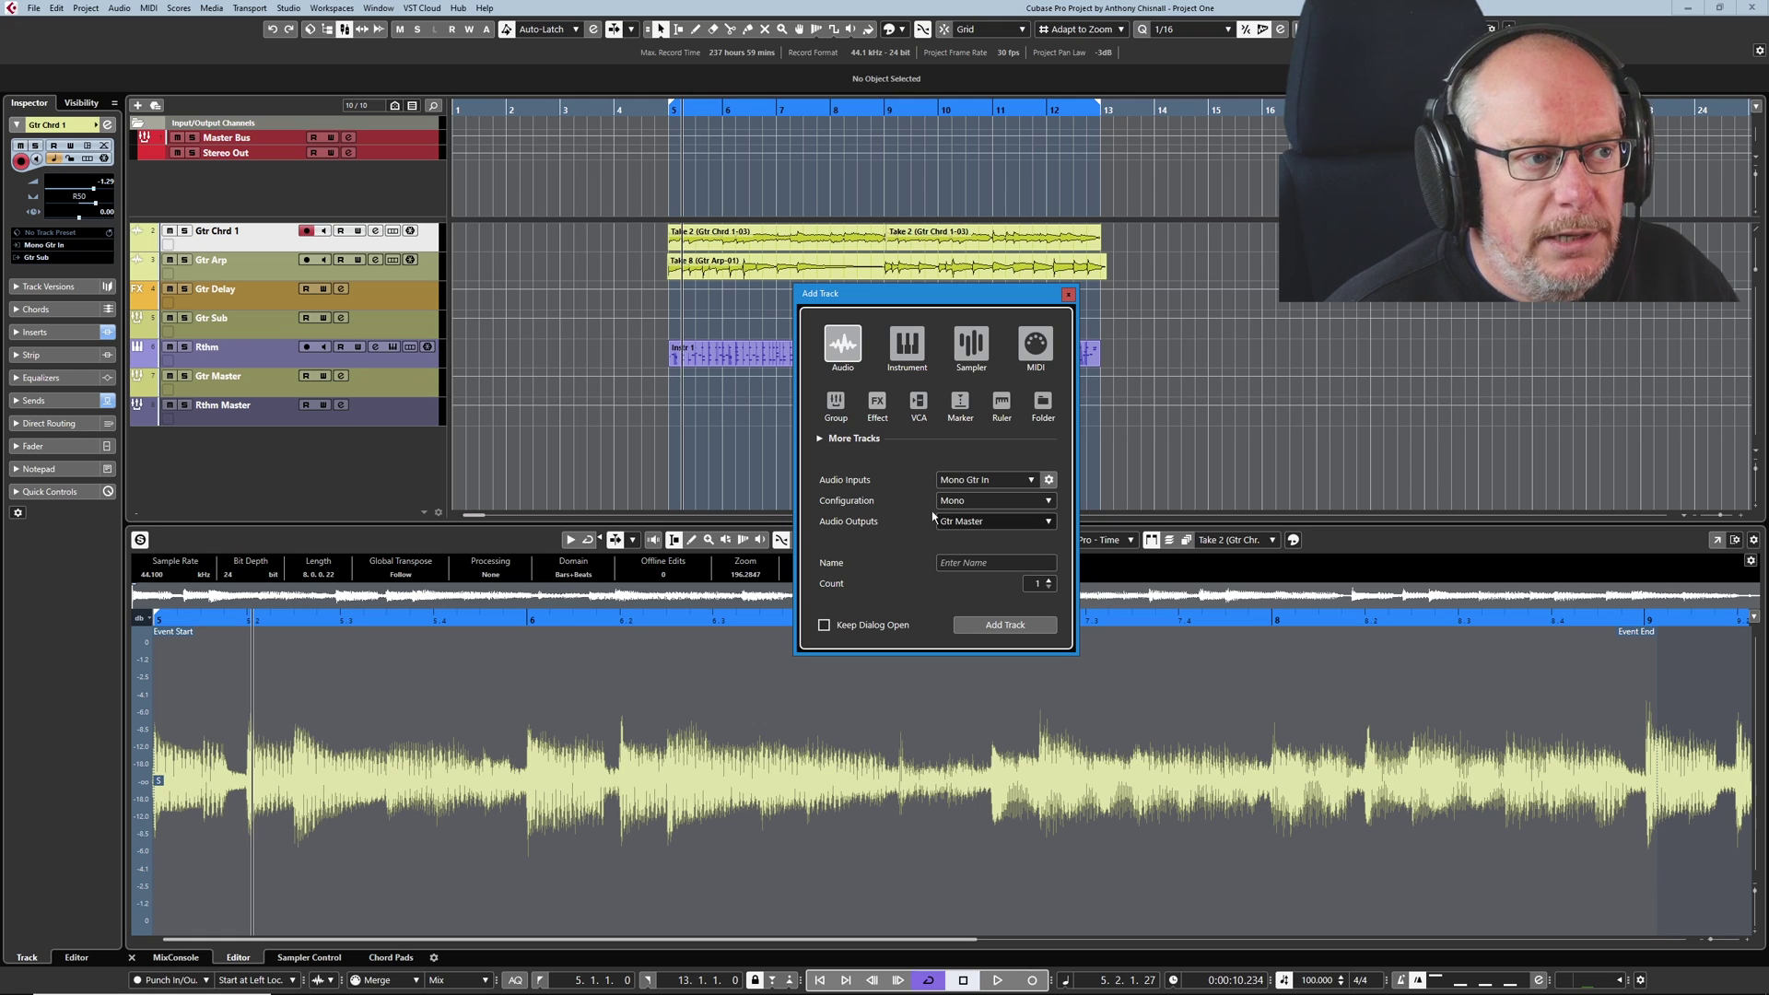
click(978, 562)
text(Mono)
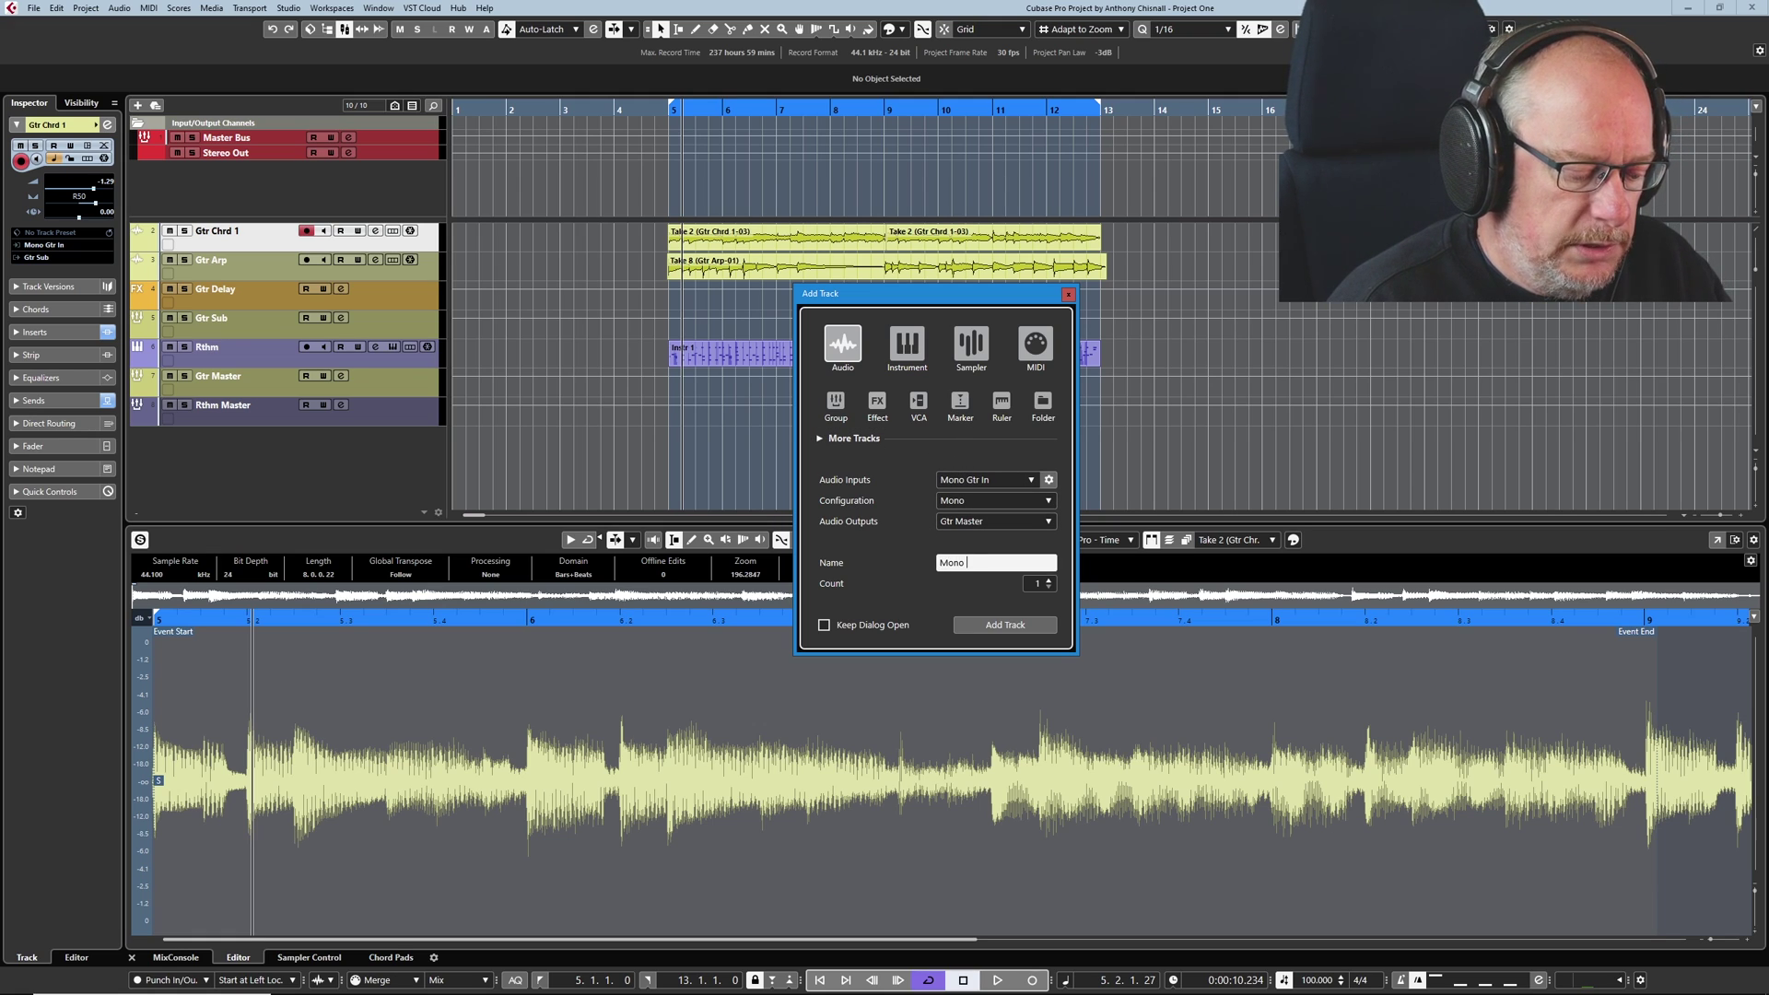
text( Gtr)
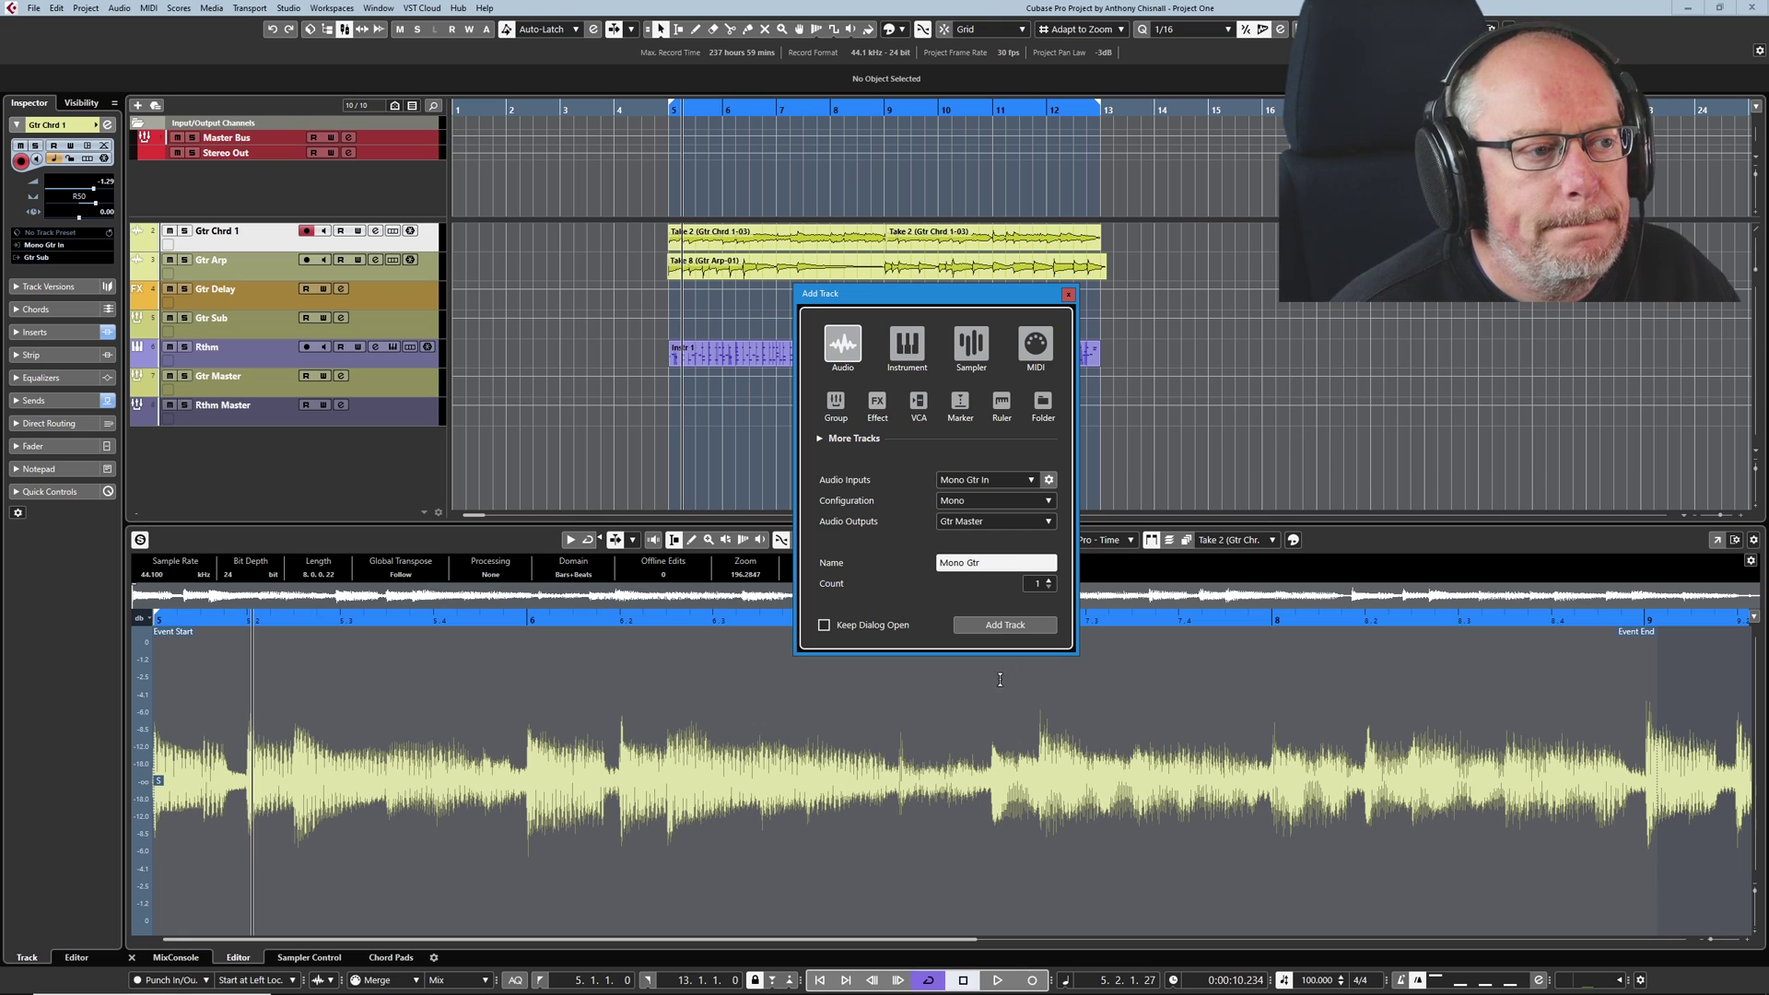
click(1020, 623)
Set snapping to Grid Relative and move both Take 2 events onto the Mono Gtr track
click(1000, 28)
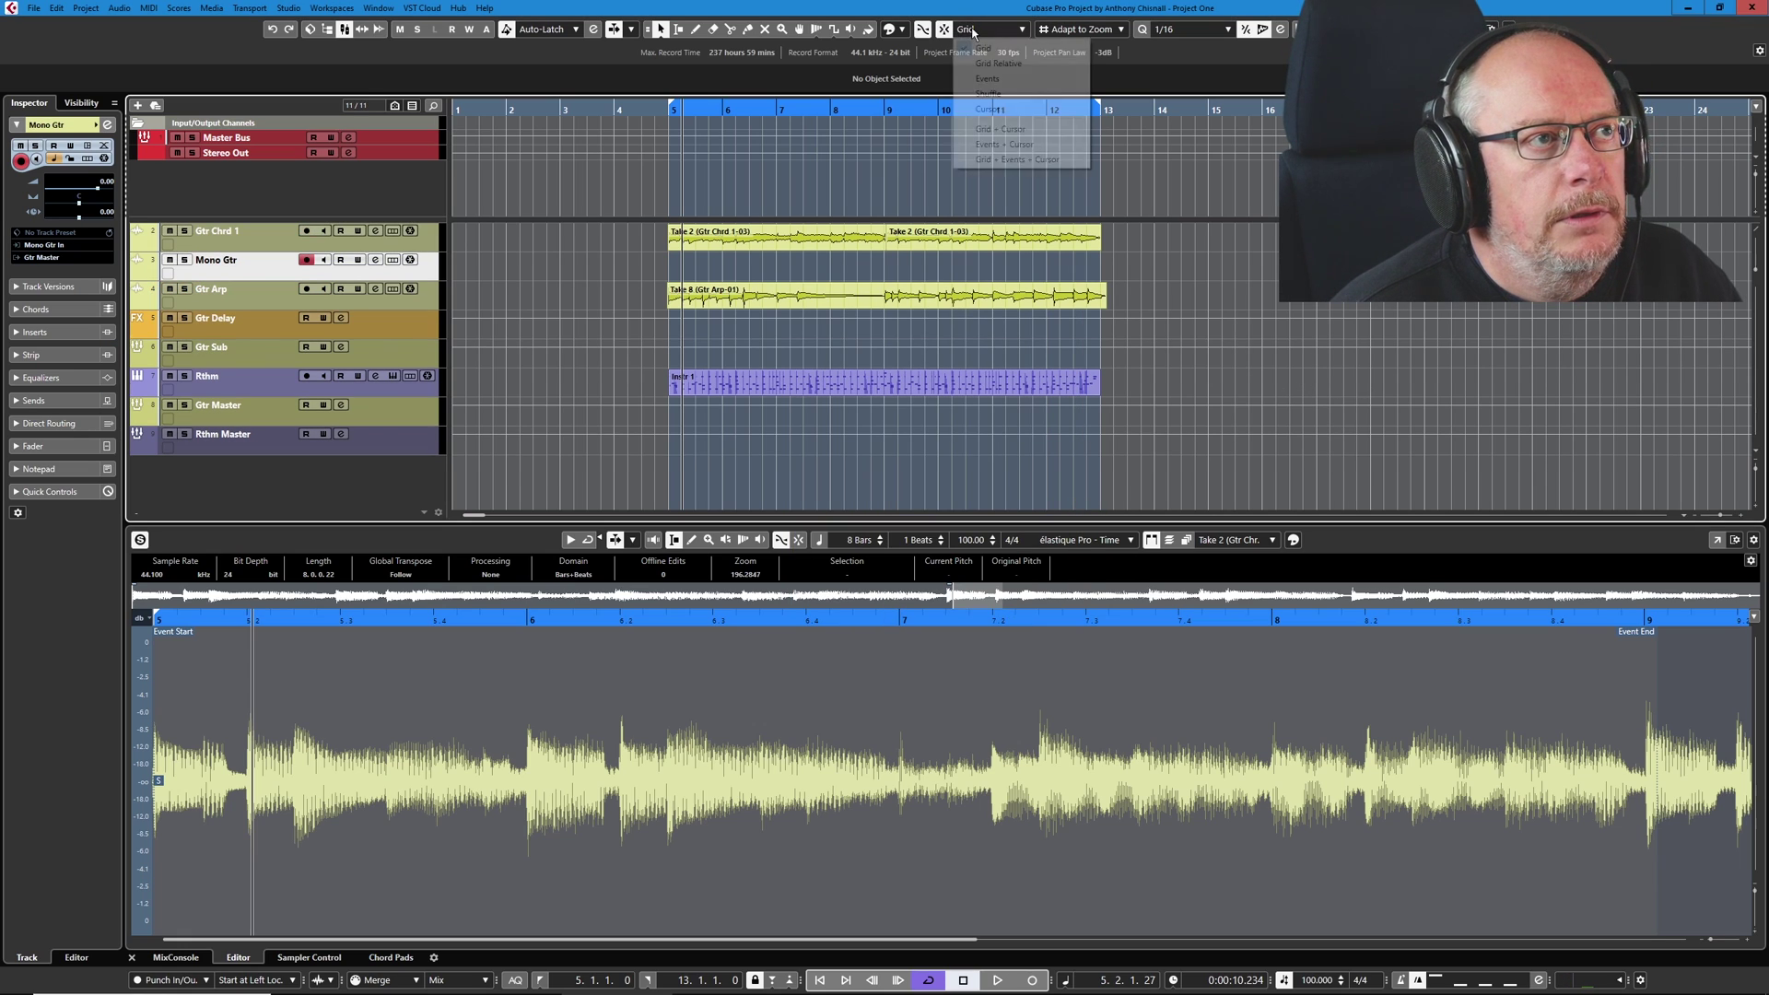
click(999, 63)
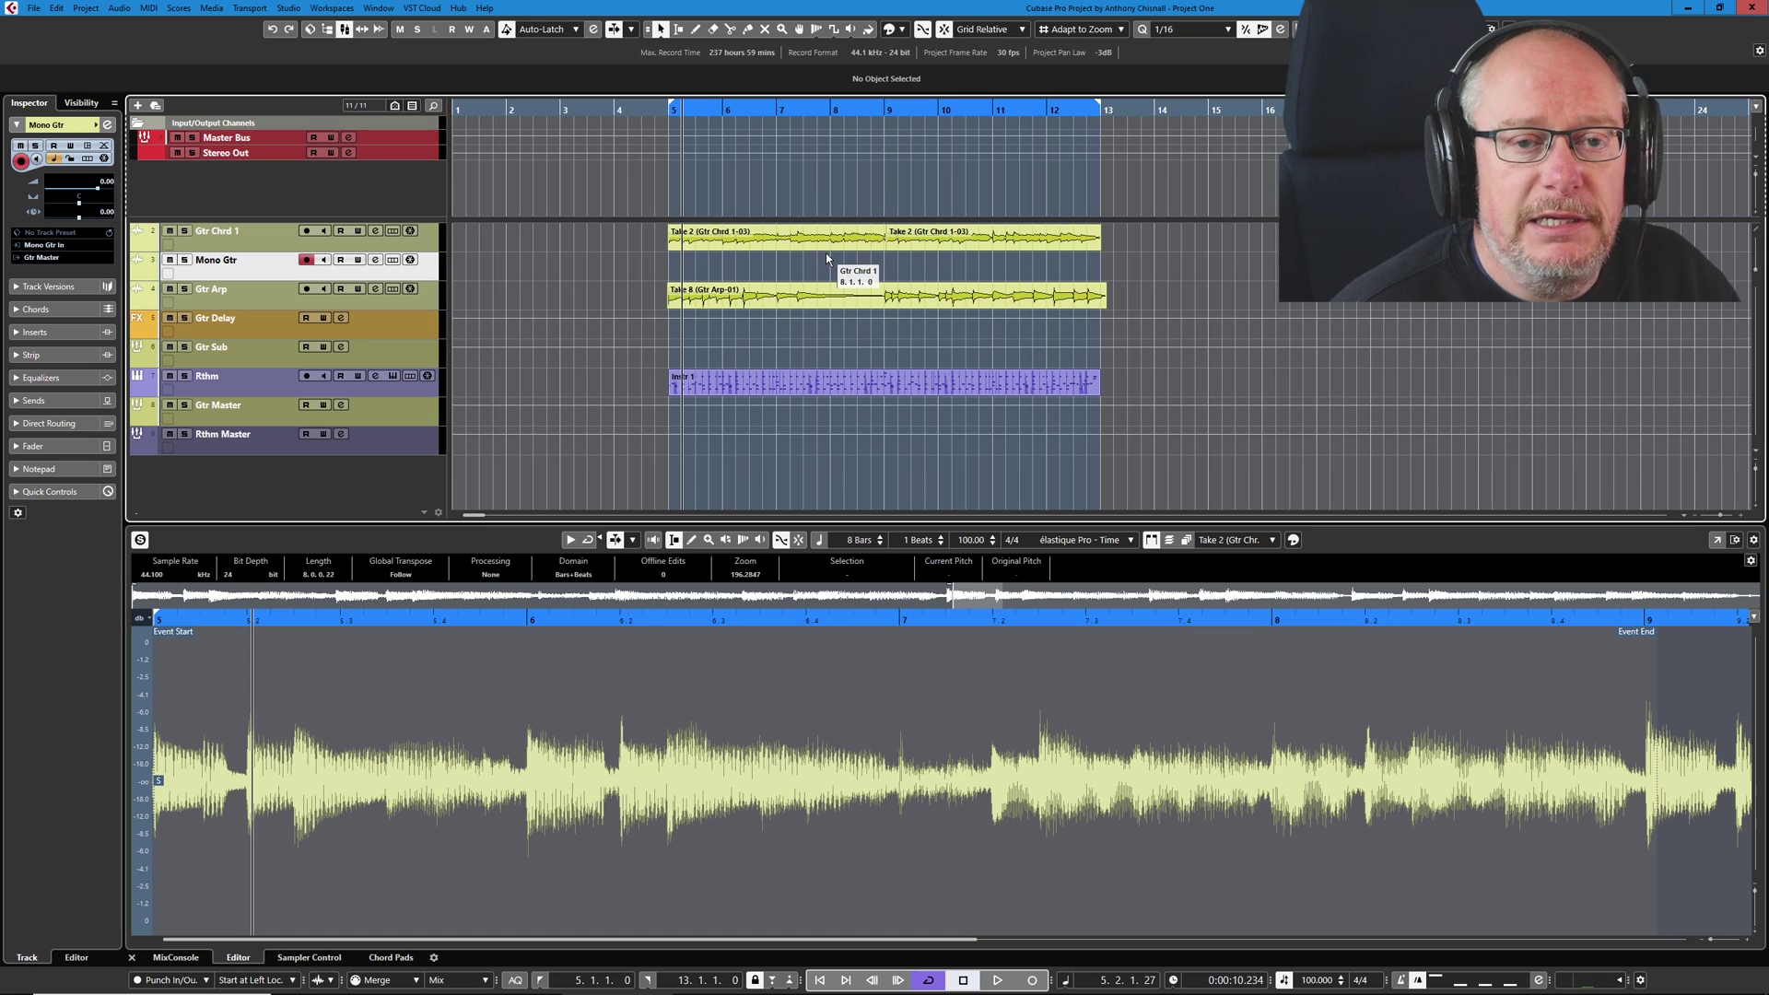
drag(791, 260, 991, 242)
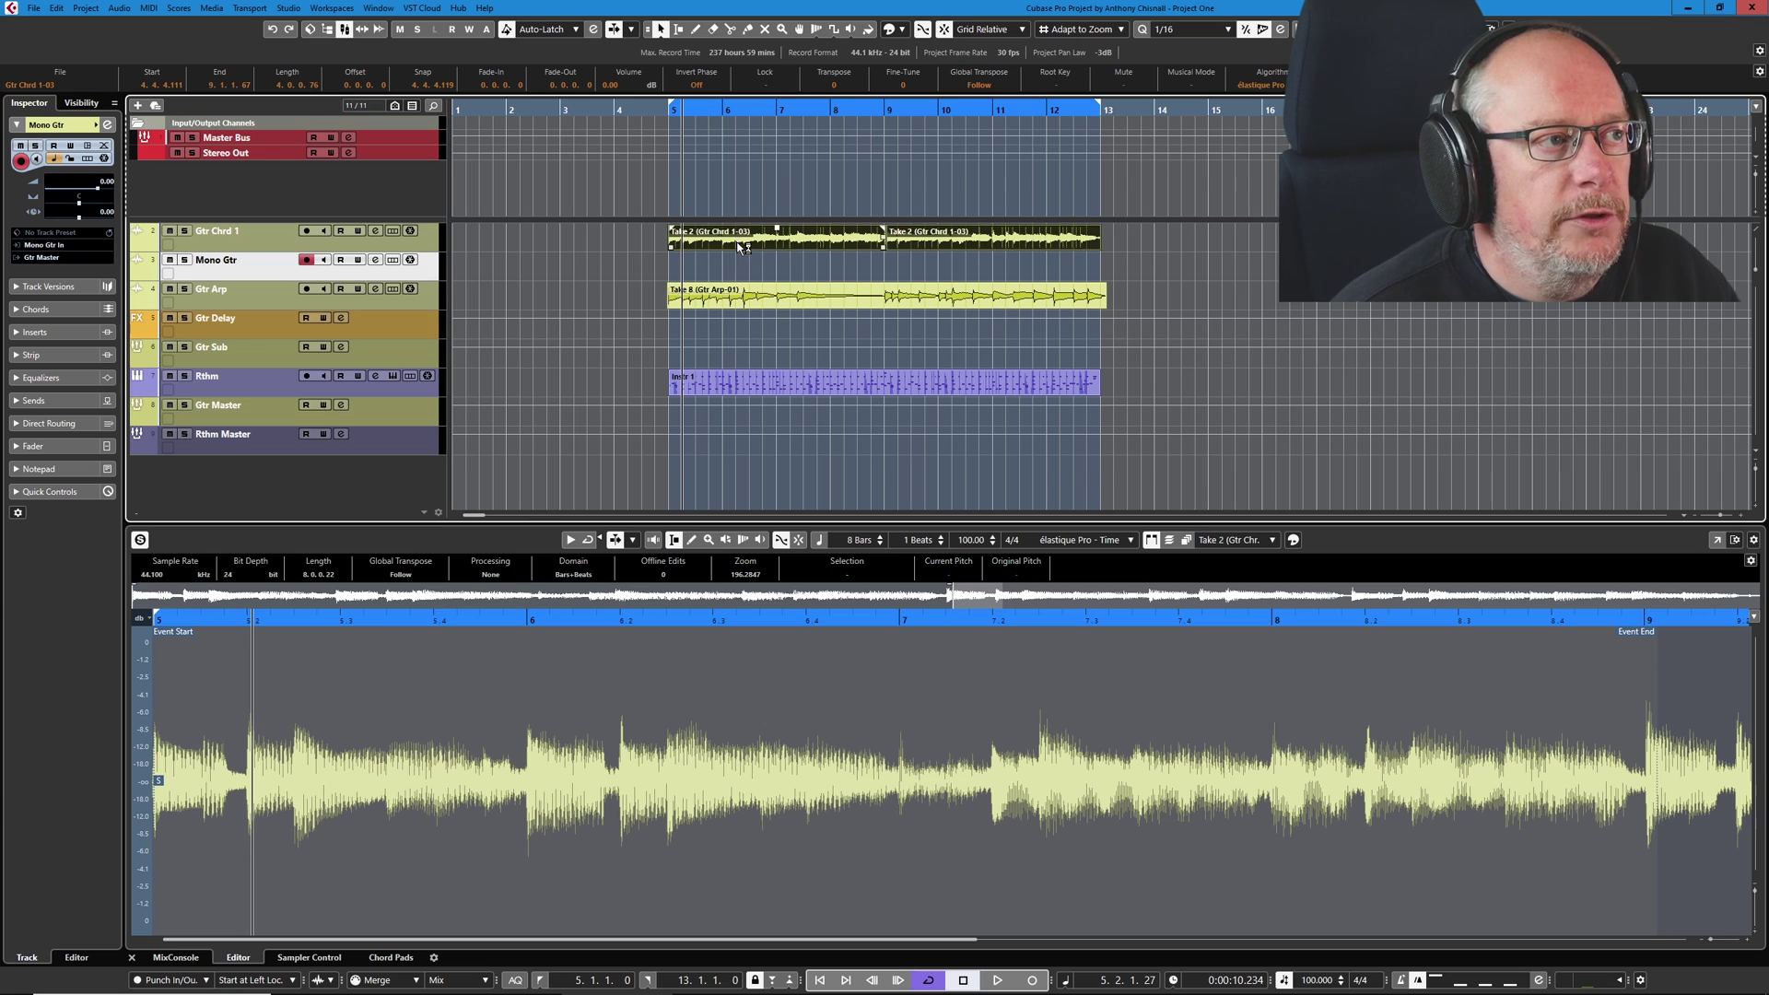
drag(742, 246, 743, 275)
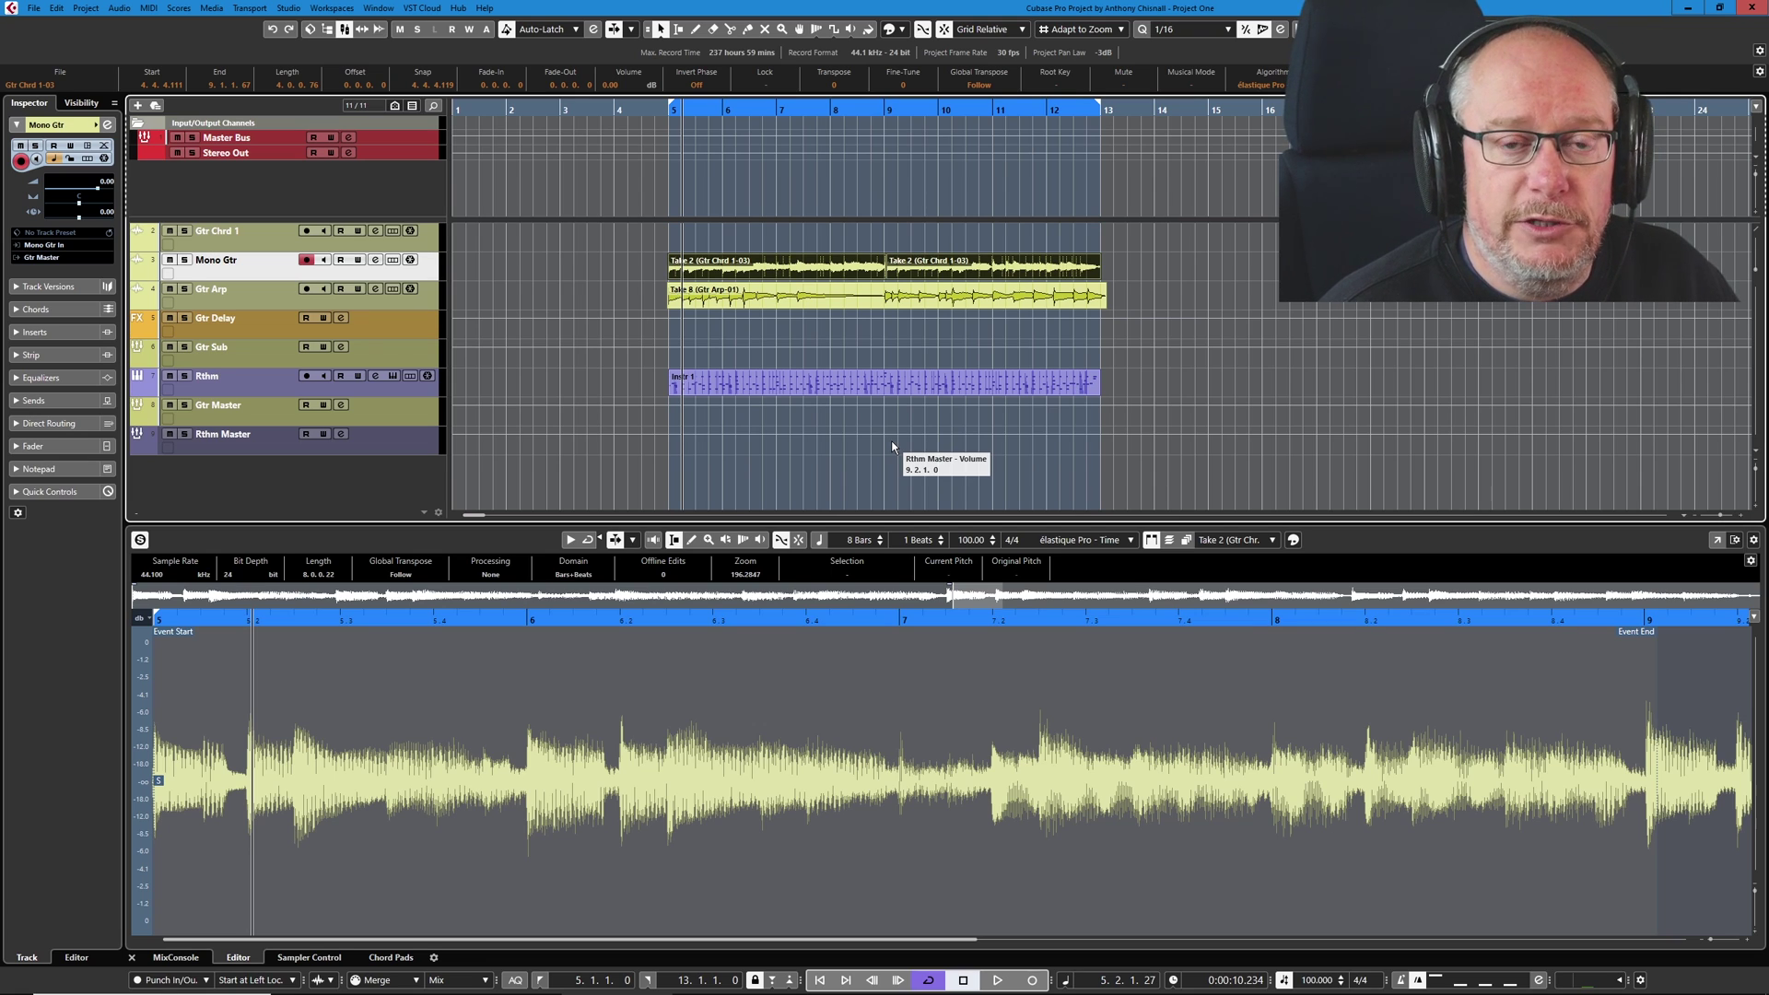
Render the events in place with current settings and select the new Untitled-01 event
click(58, 8)
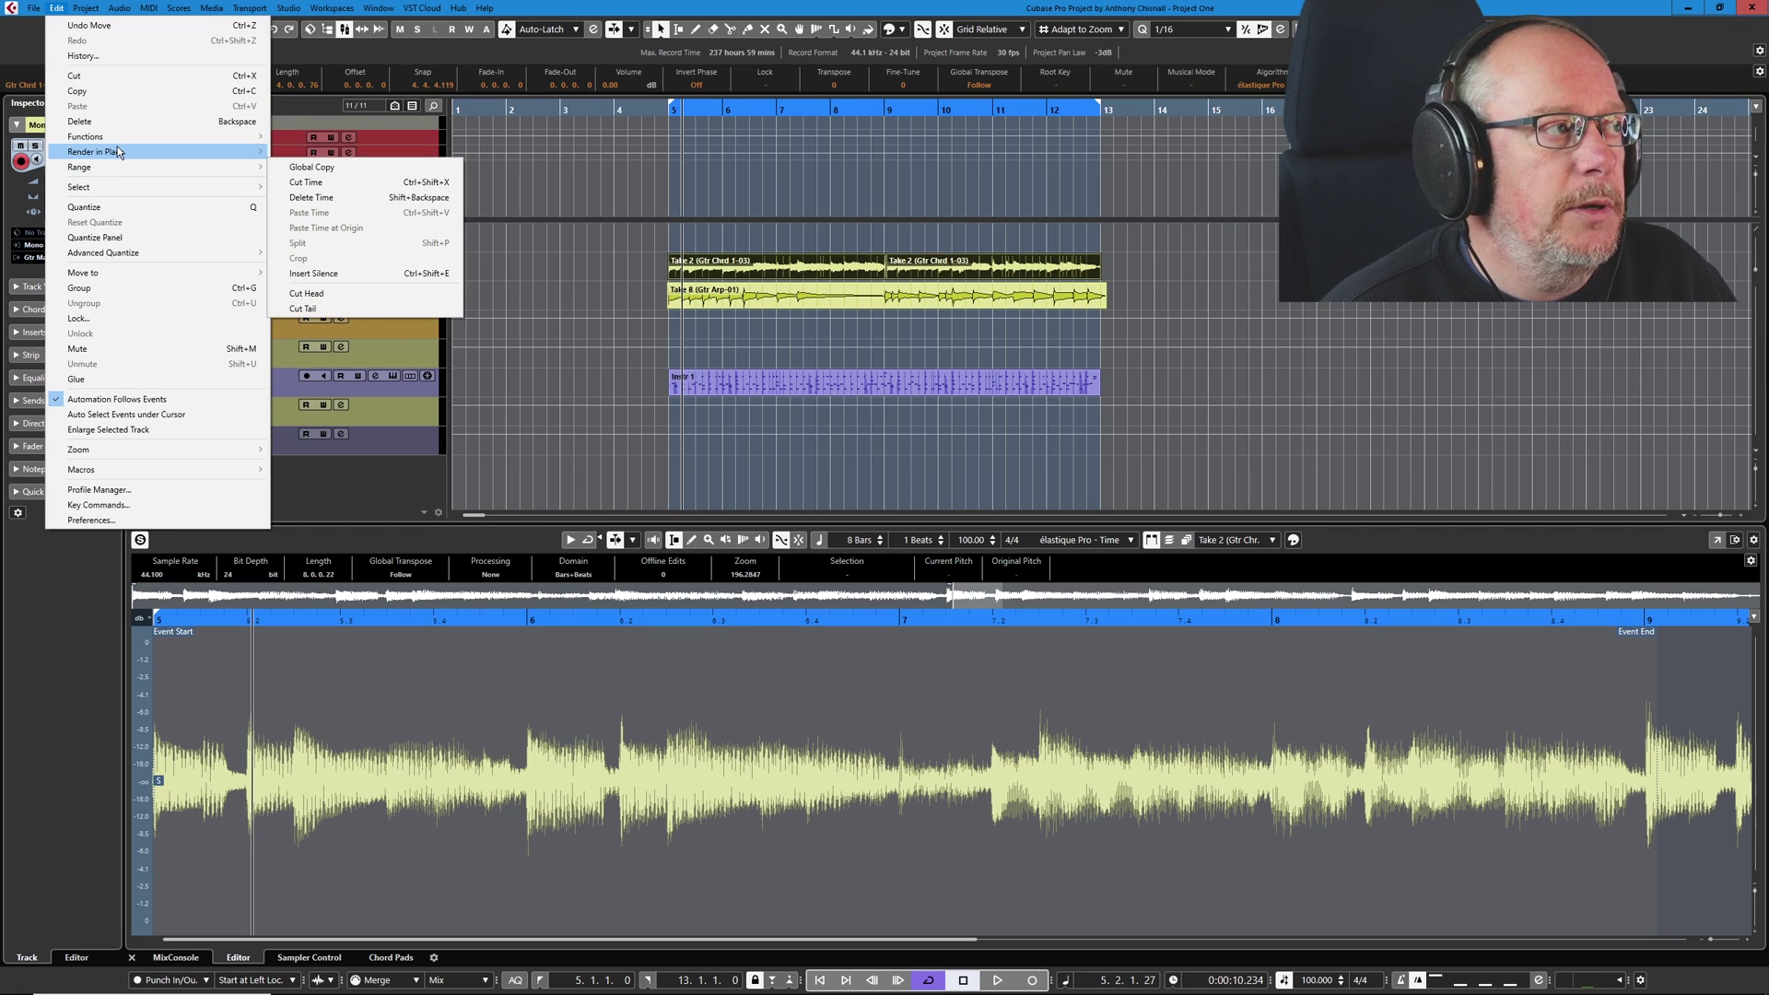
mouse_move(118, 152)
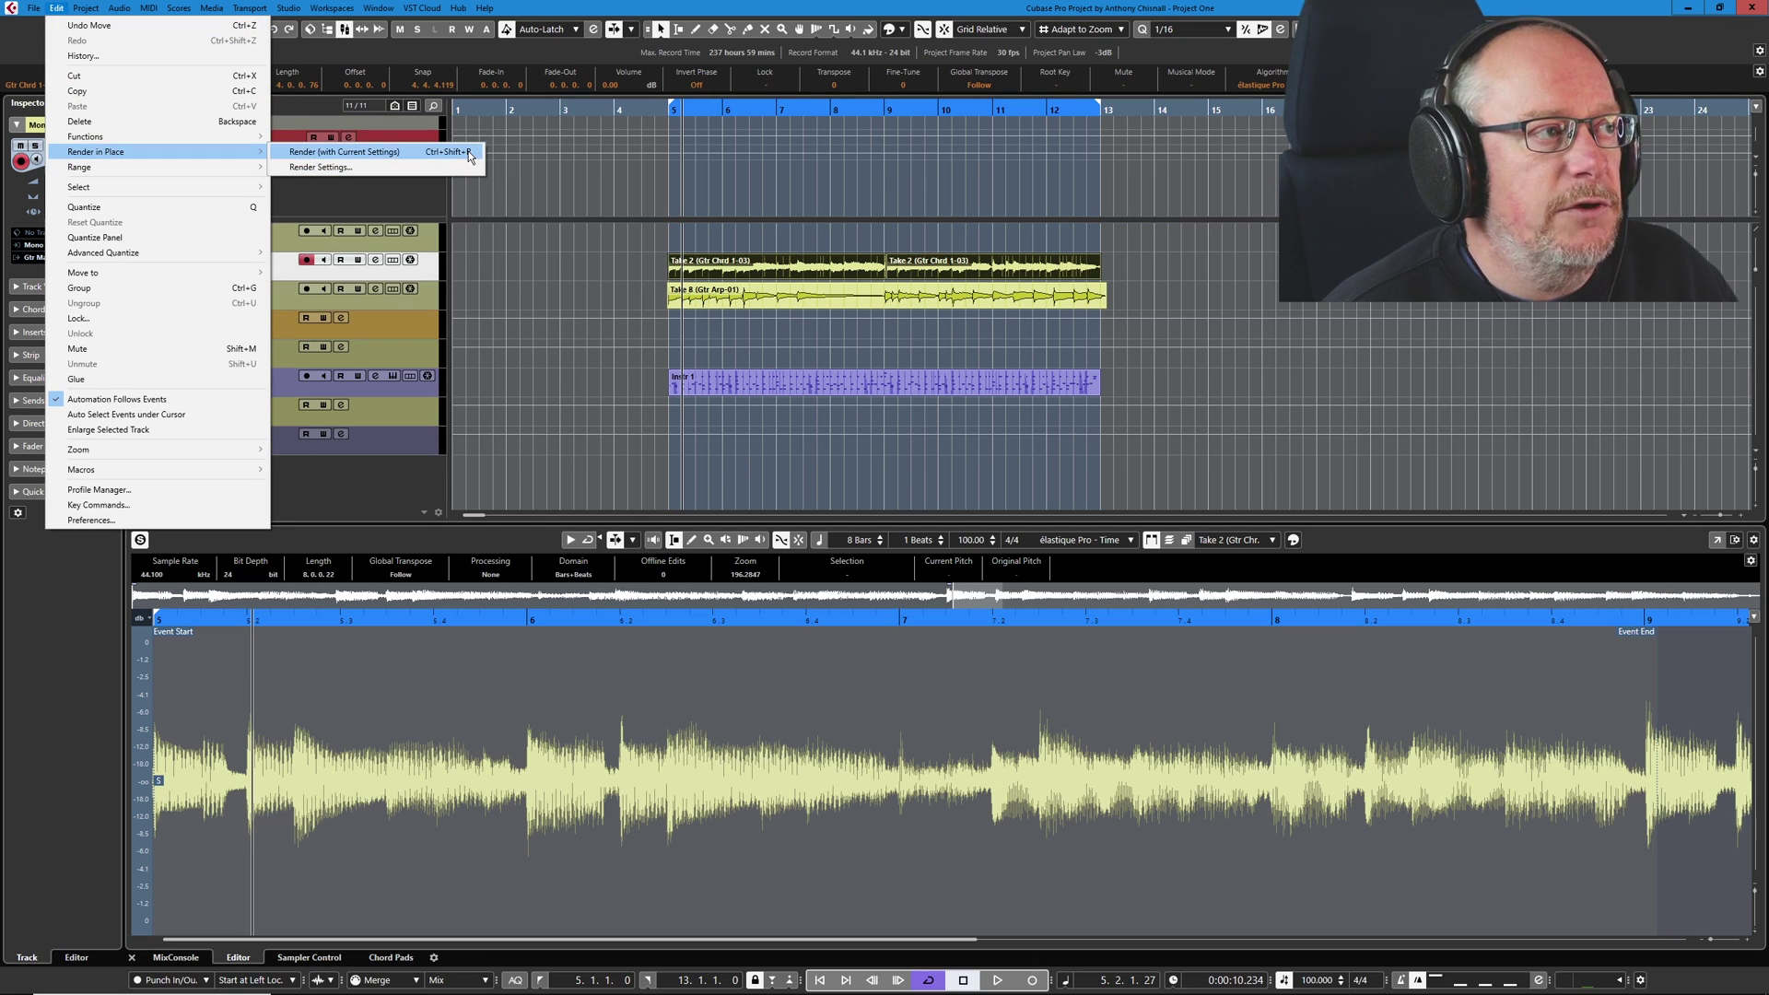
click(555, 261)
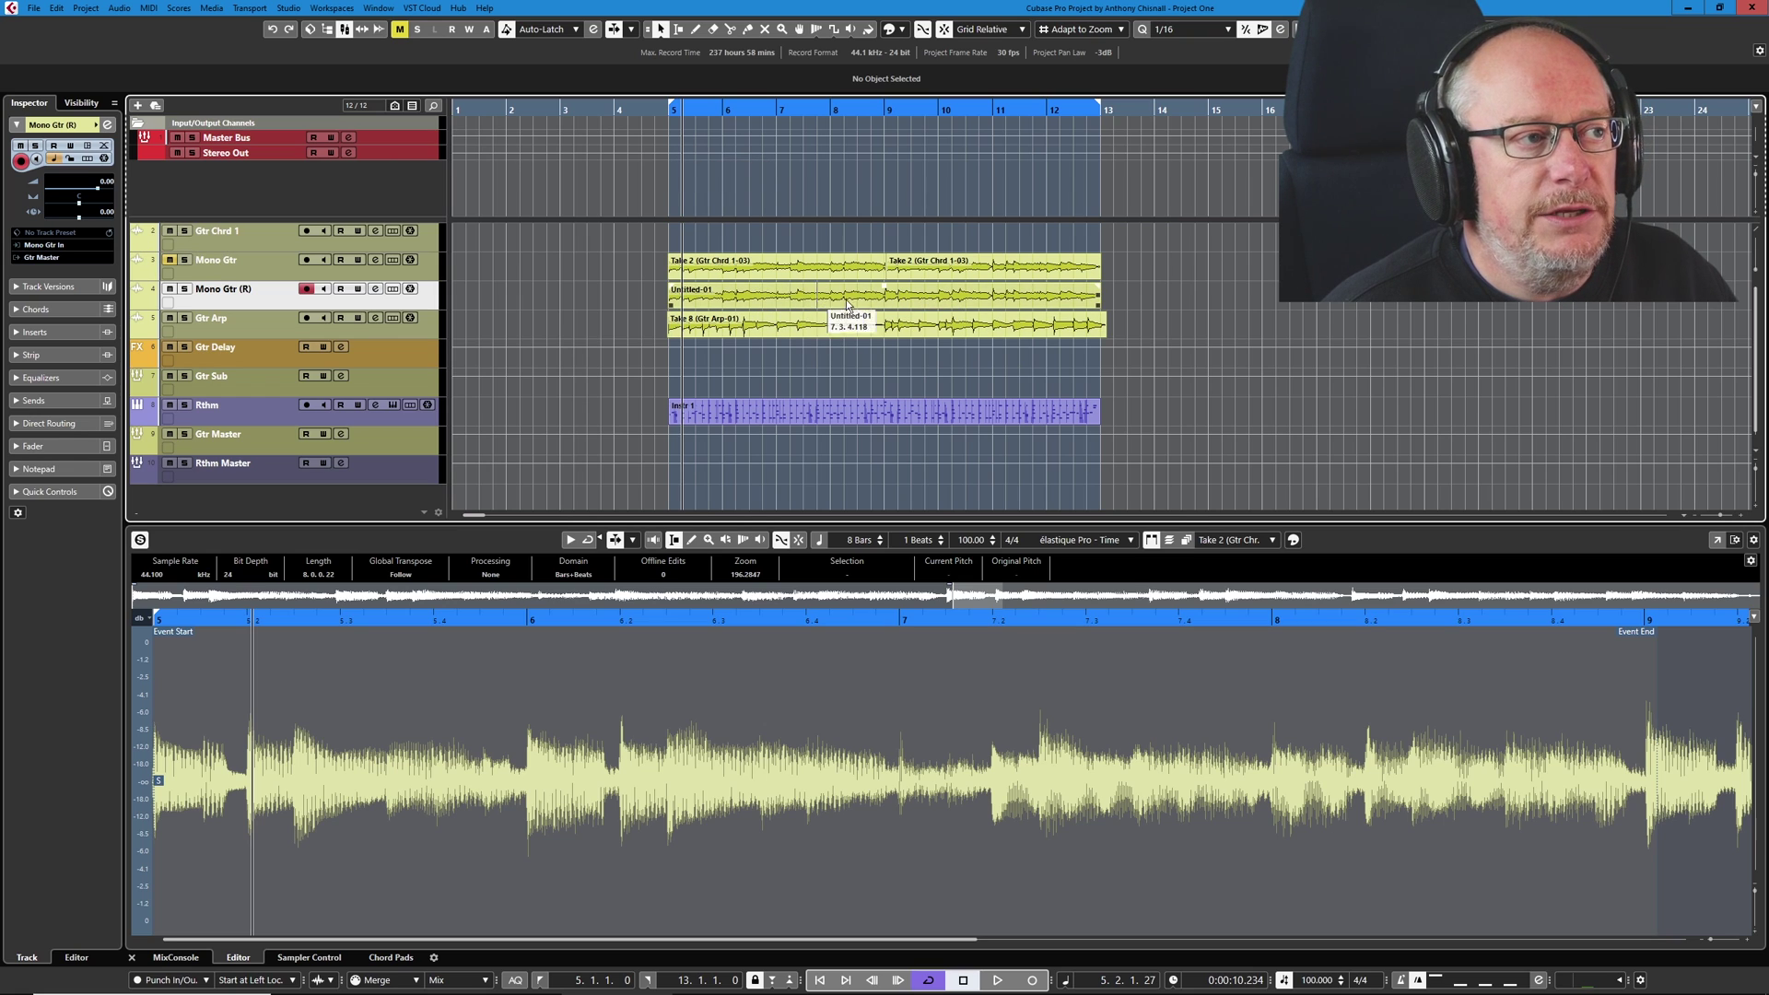
click(958, 295)
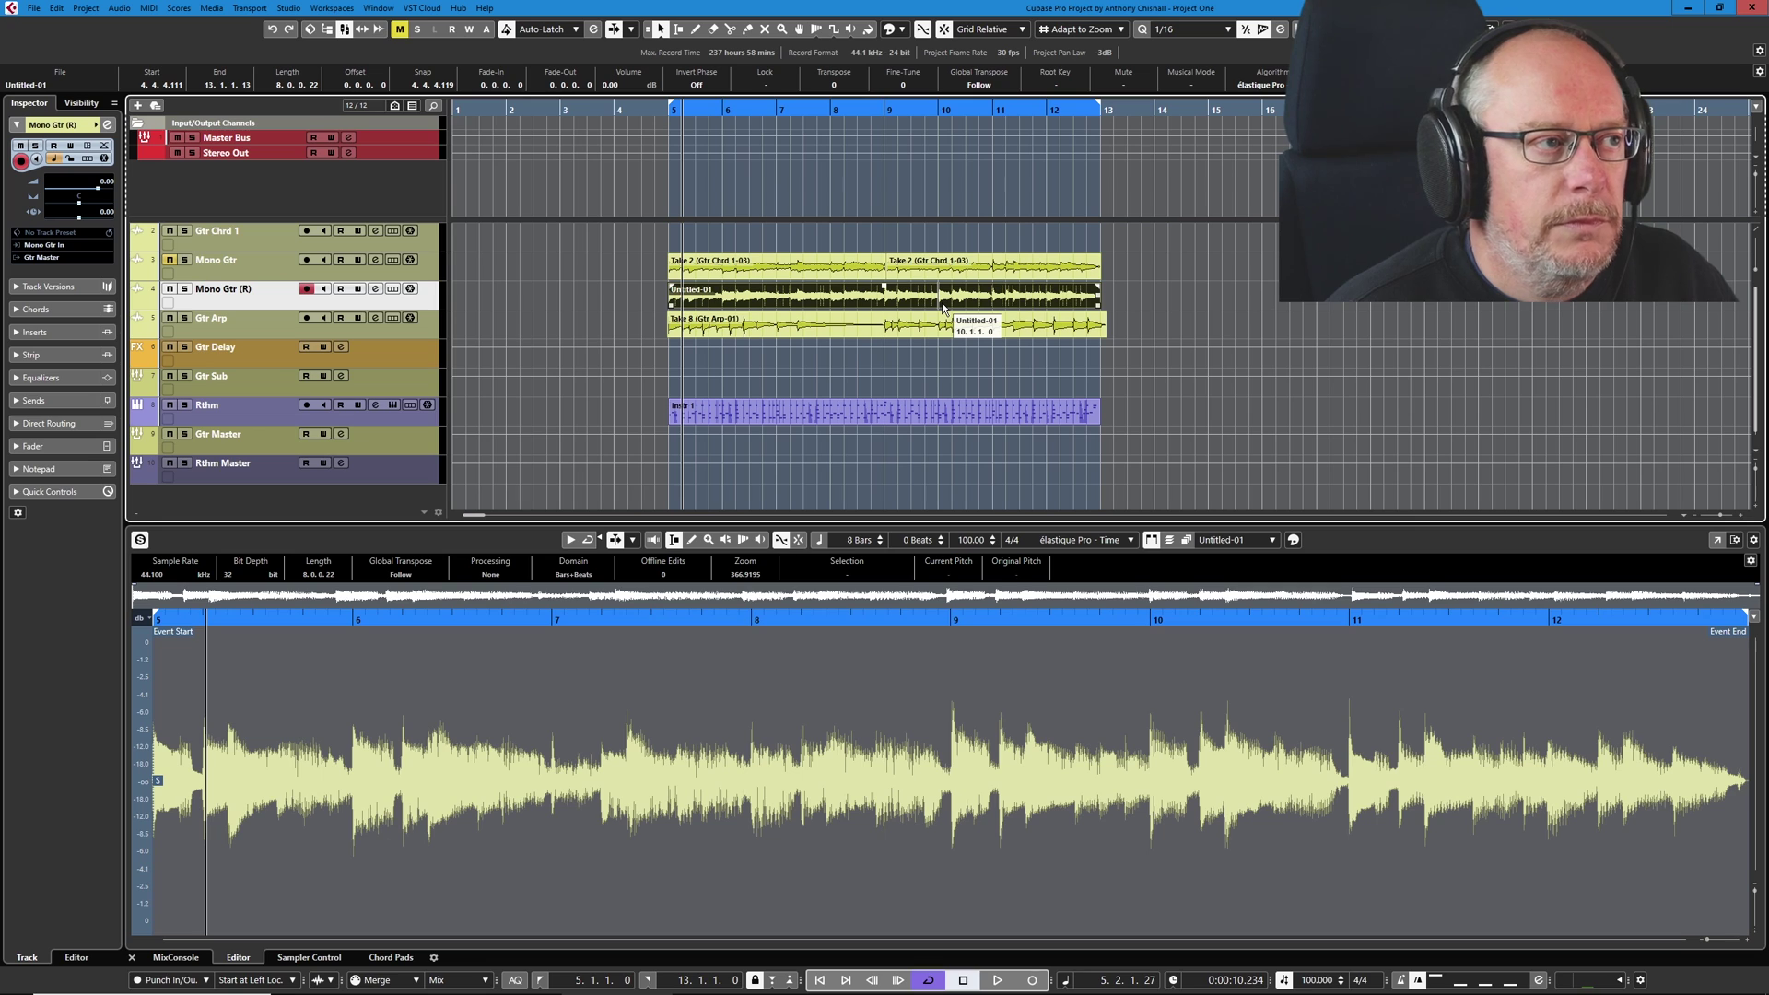
Undo the Mono Gtr (R) render, move Take 2 events back to Gtr Chrd 1, and render in place
key(ctrl+z)
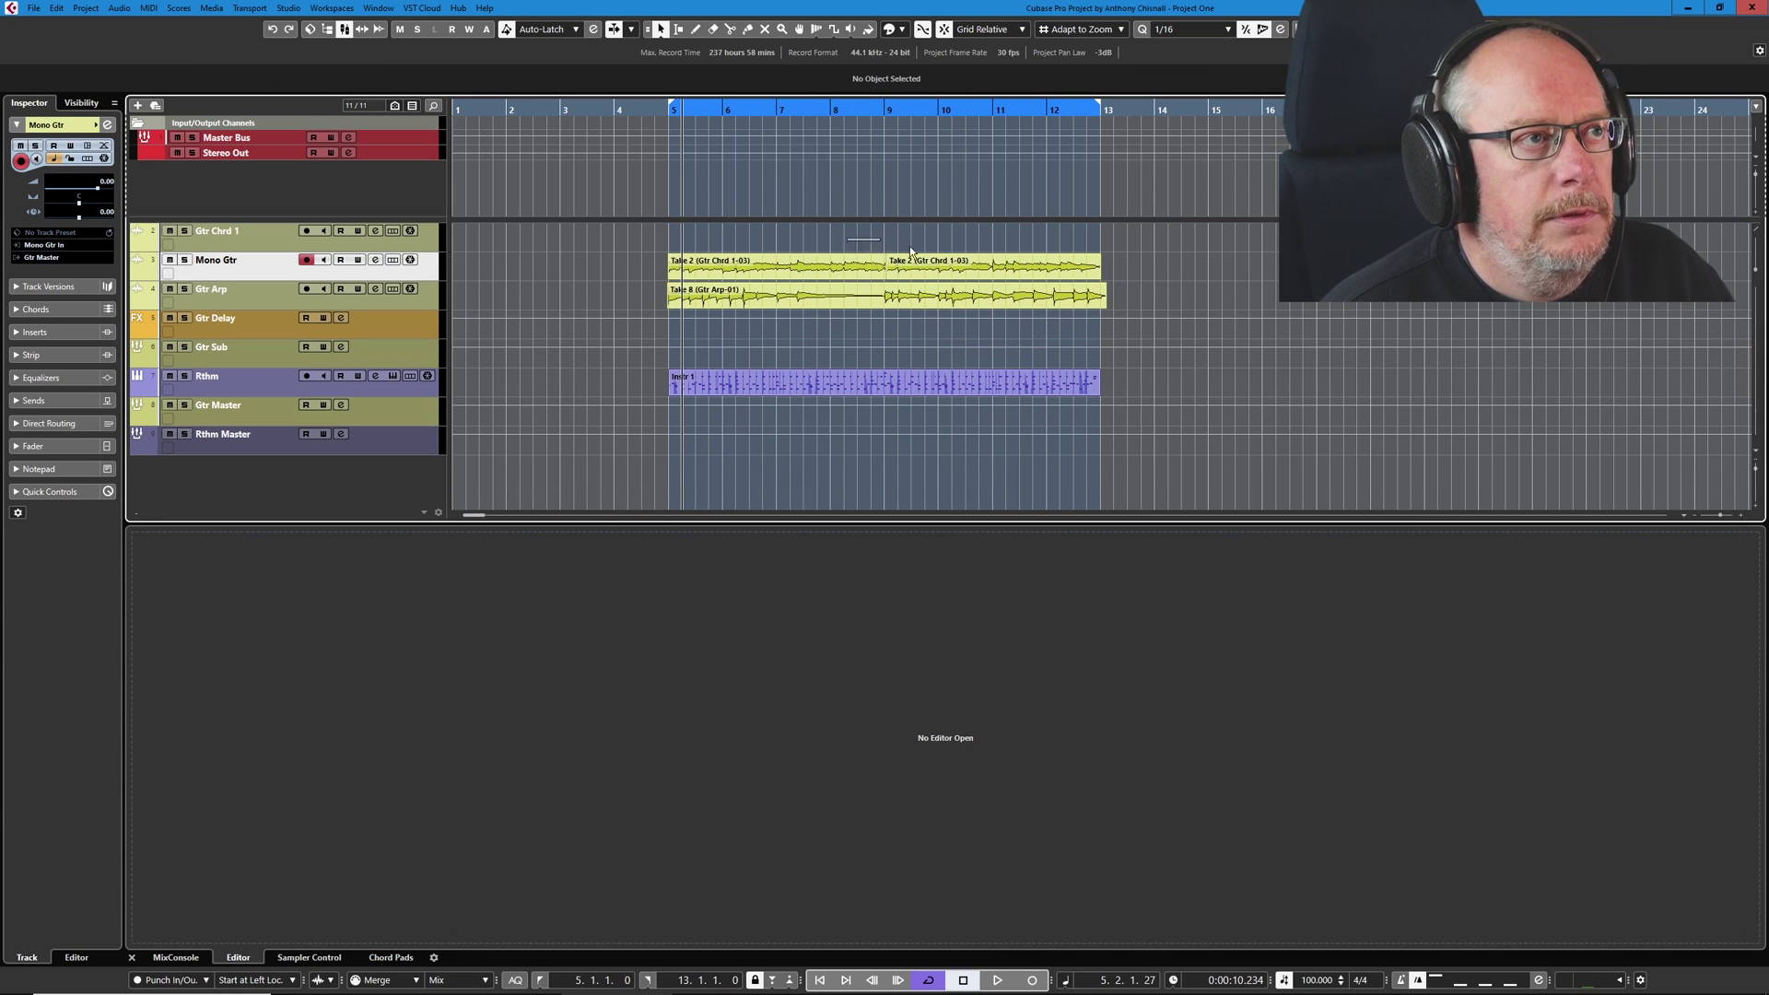
click(783, 270)
drag(783, 275, 783, 246)
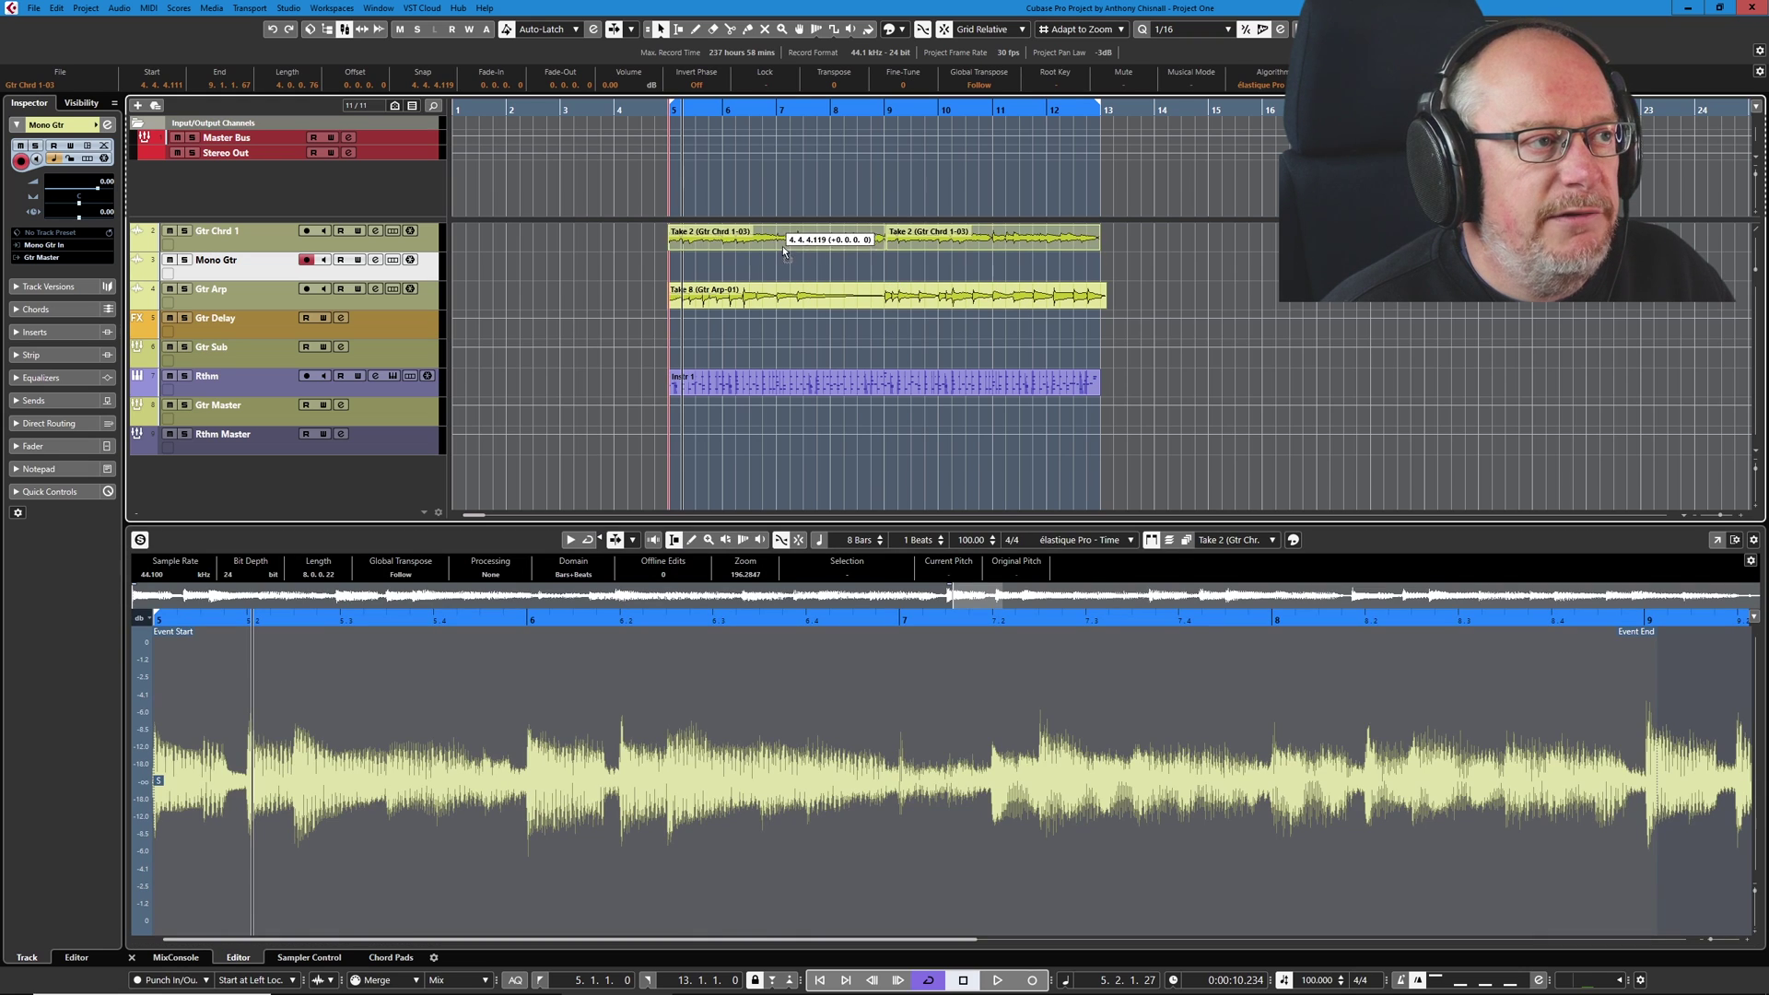
key(Up)
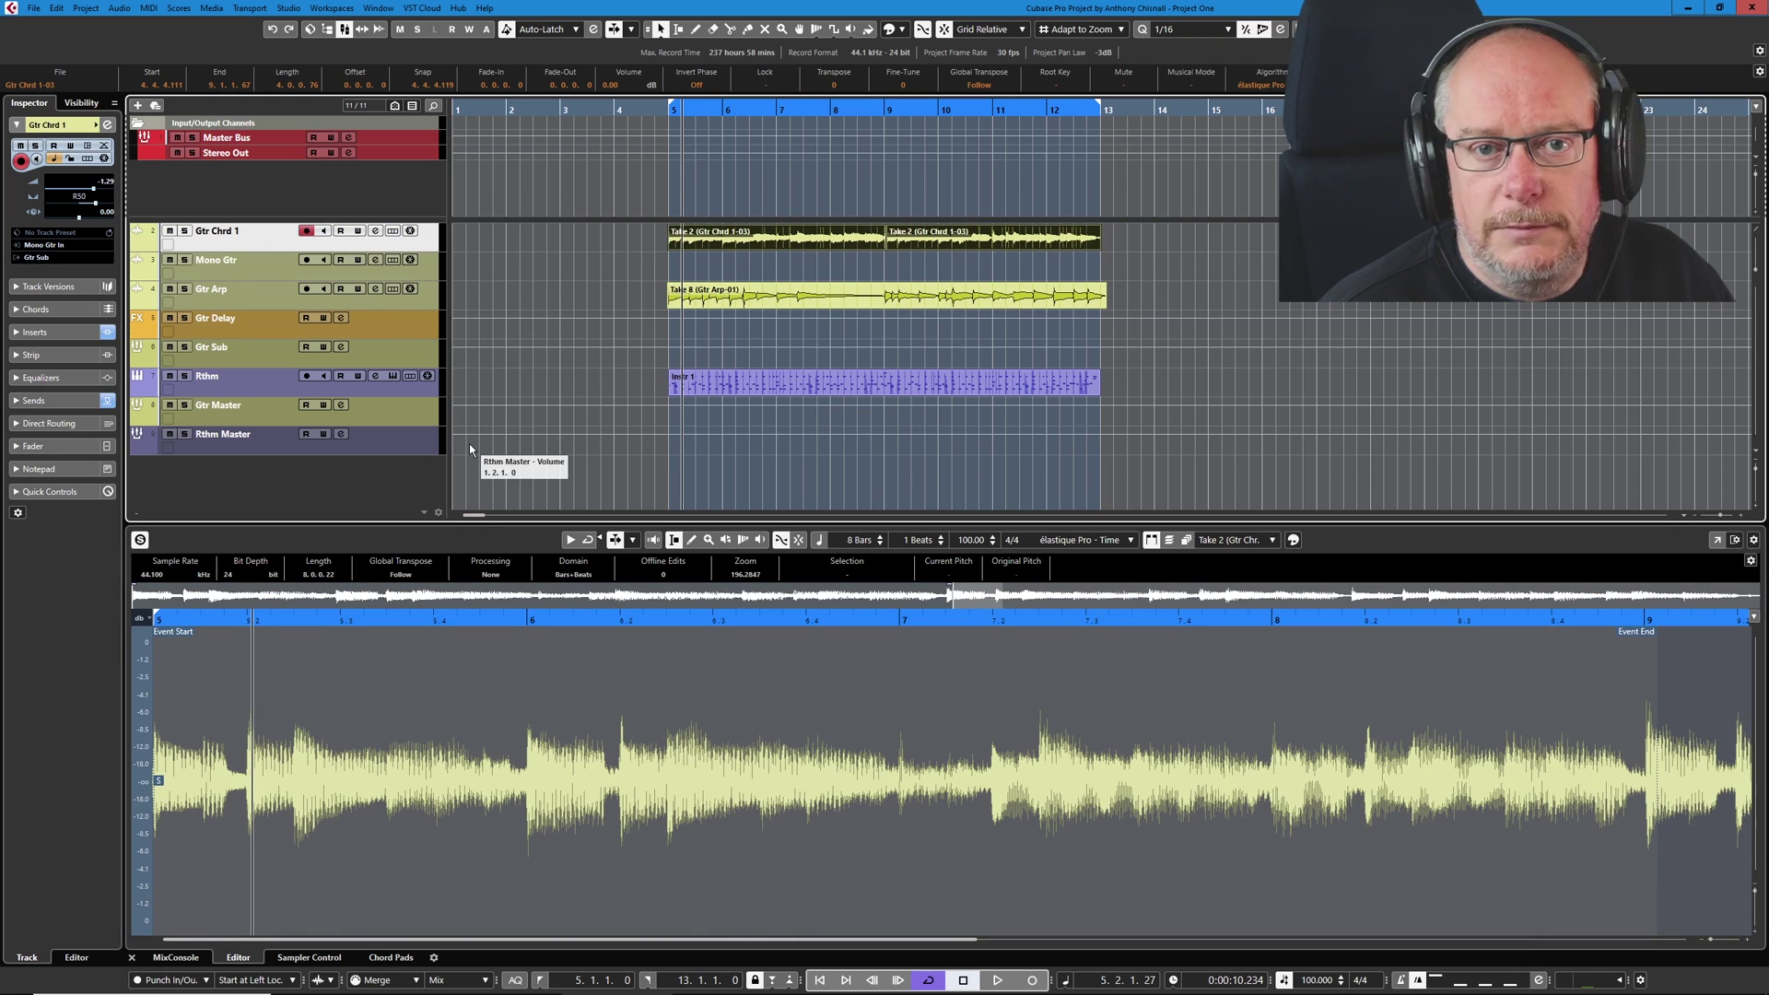
key(ctrl+alt+r)
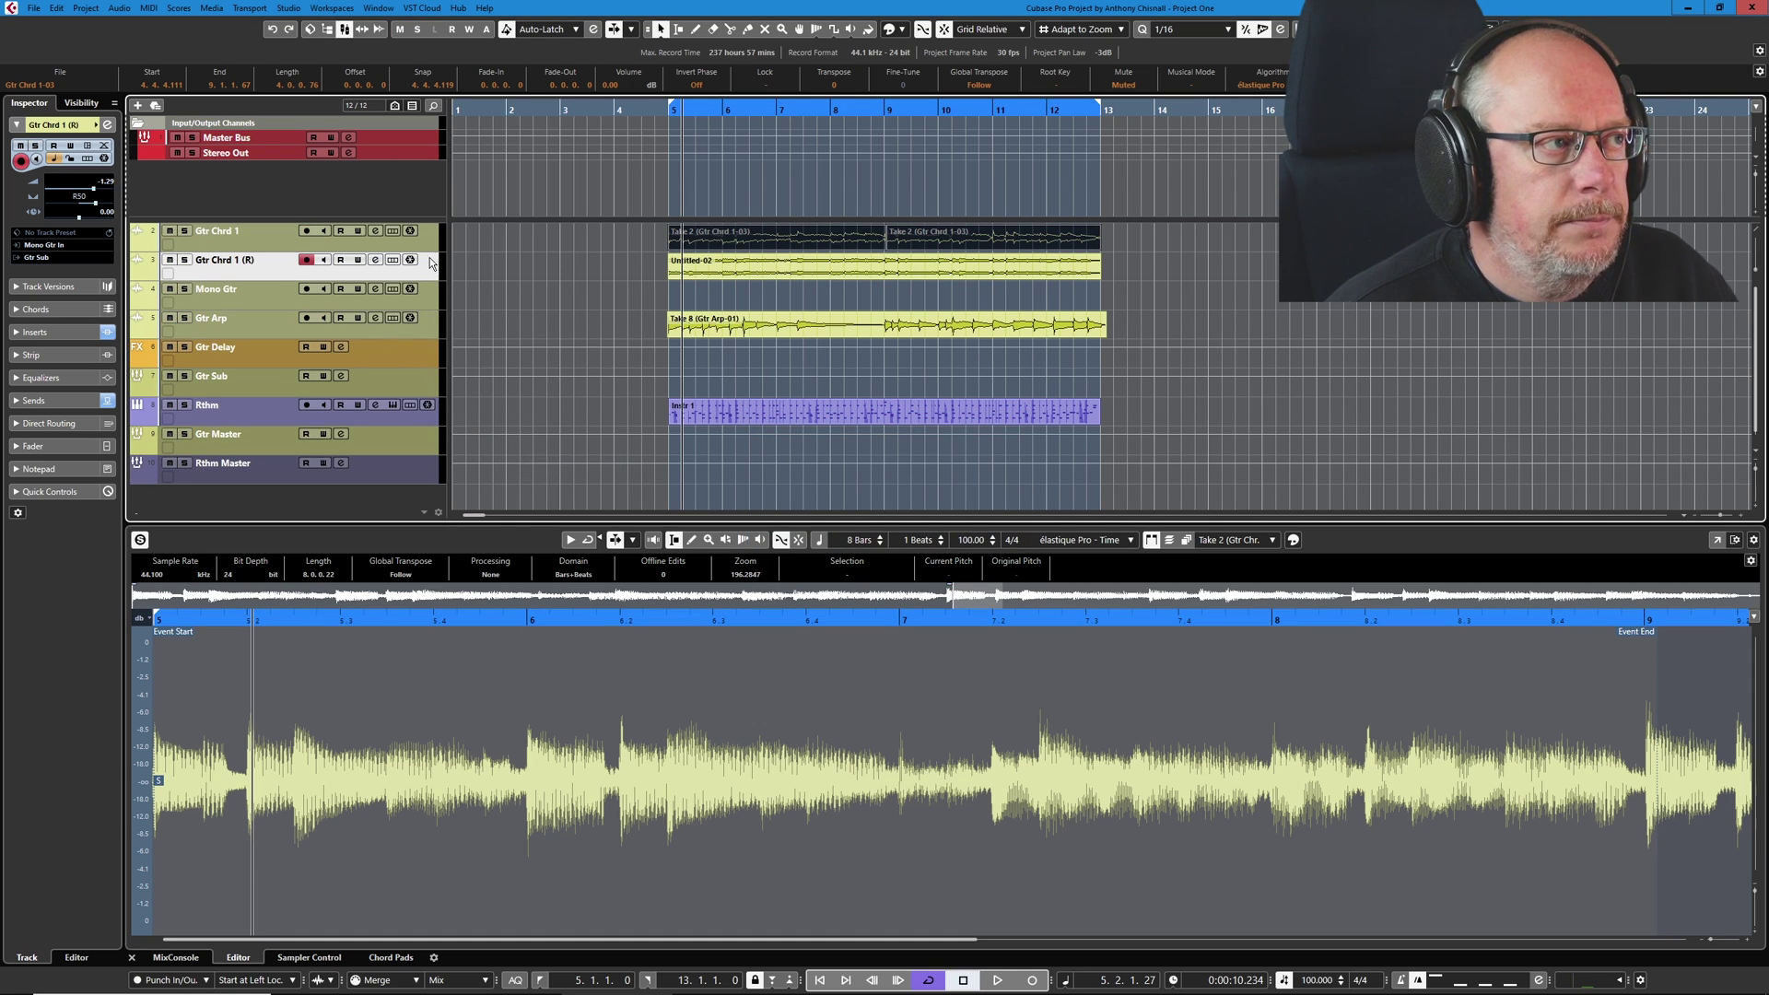
click(799, 269)
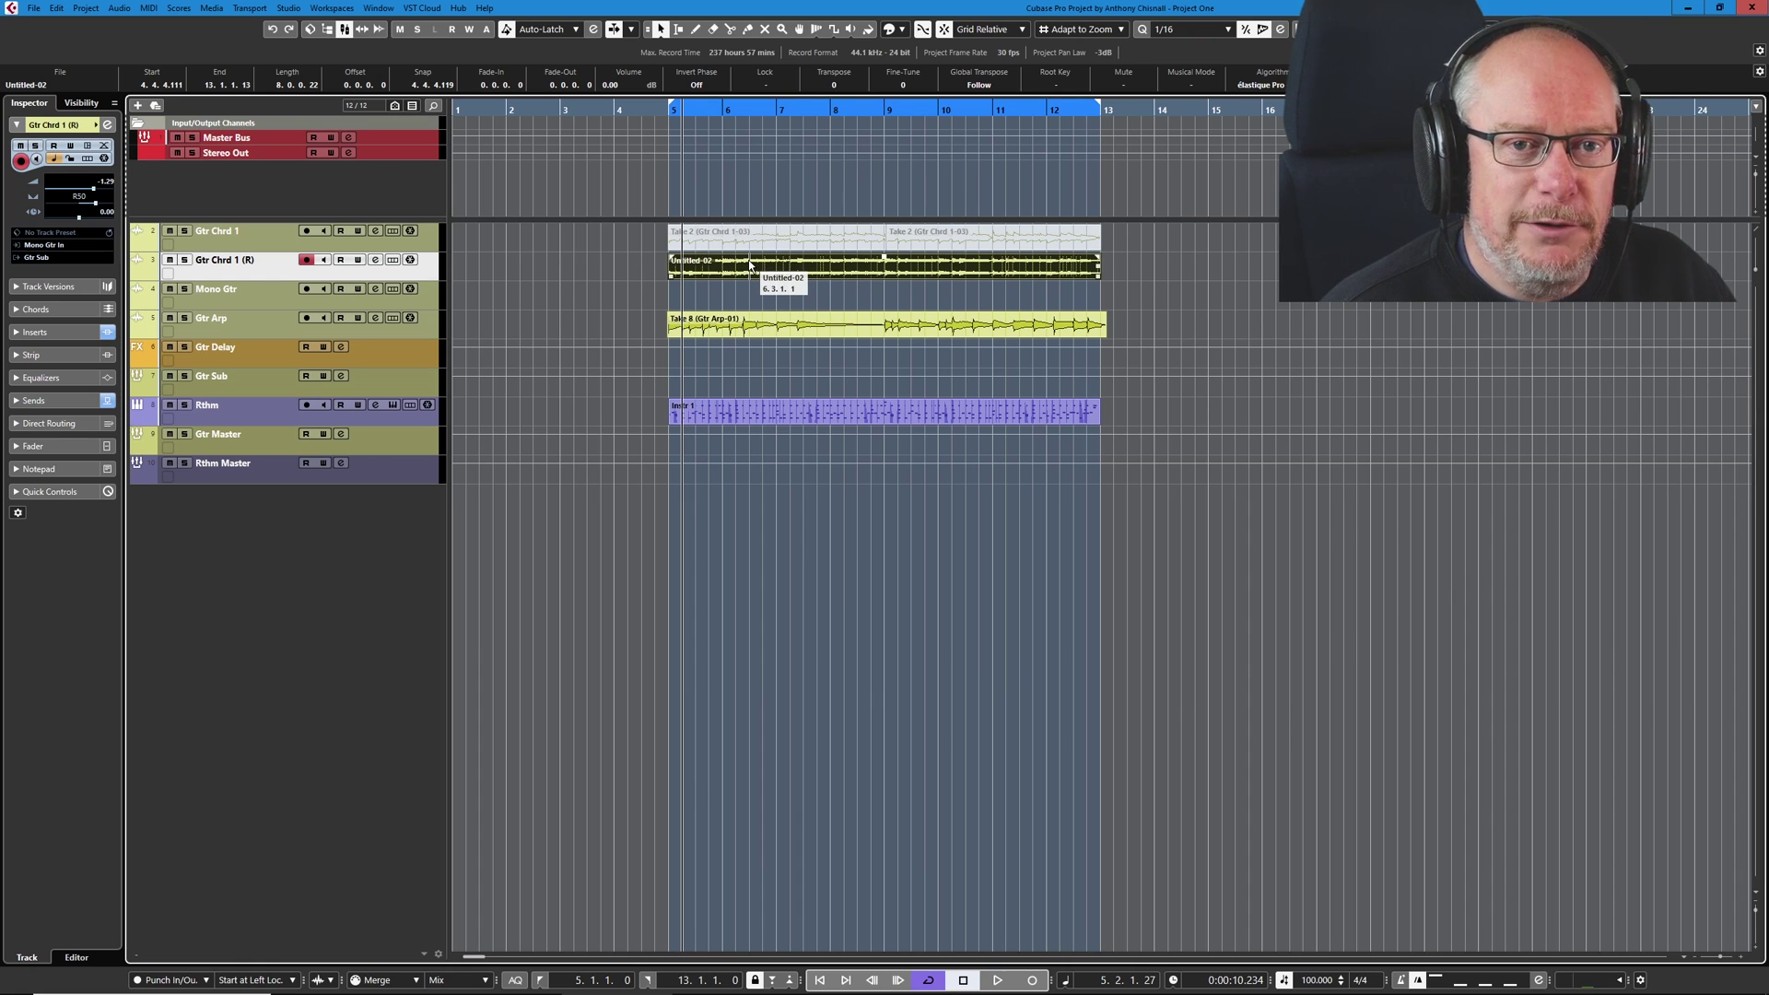
Convert Gtr Chrd 1 (R) with Multi-Channel to Mono into _L and _R tracks, keeping the source
click(88, 9)
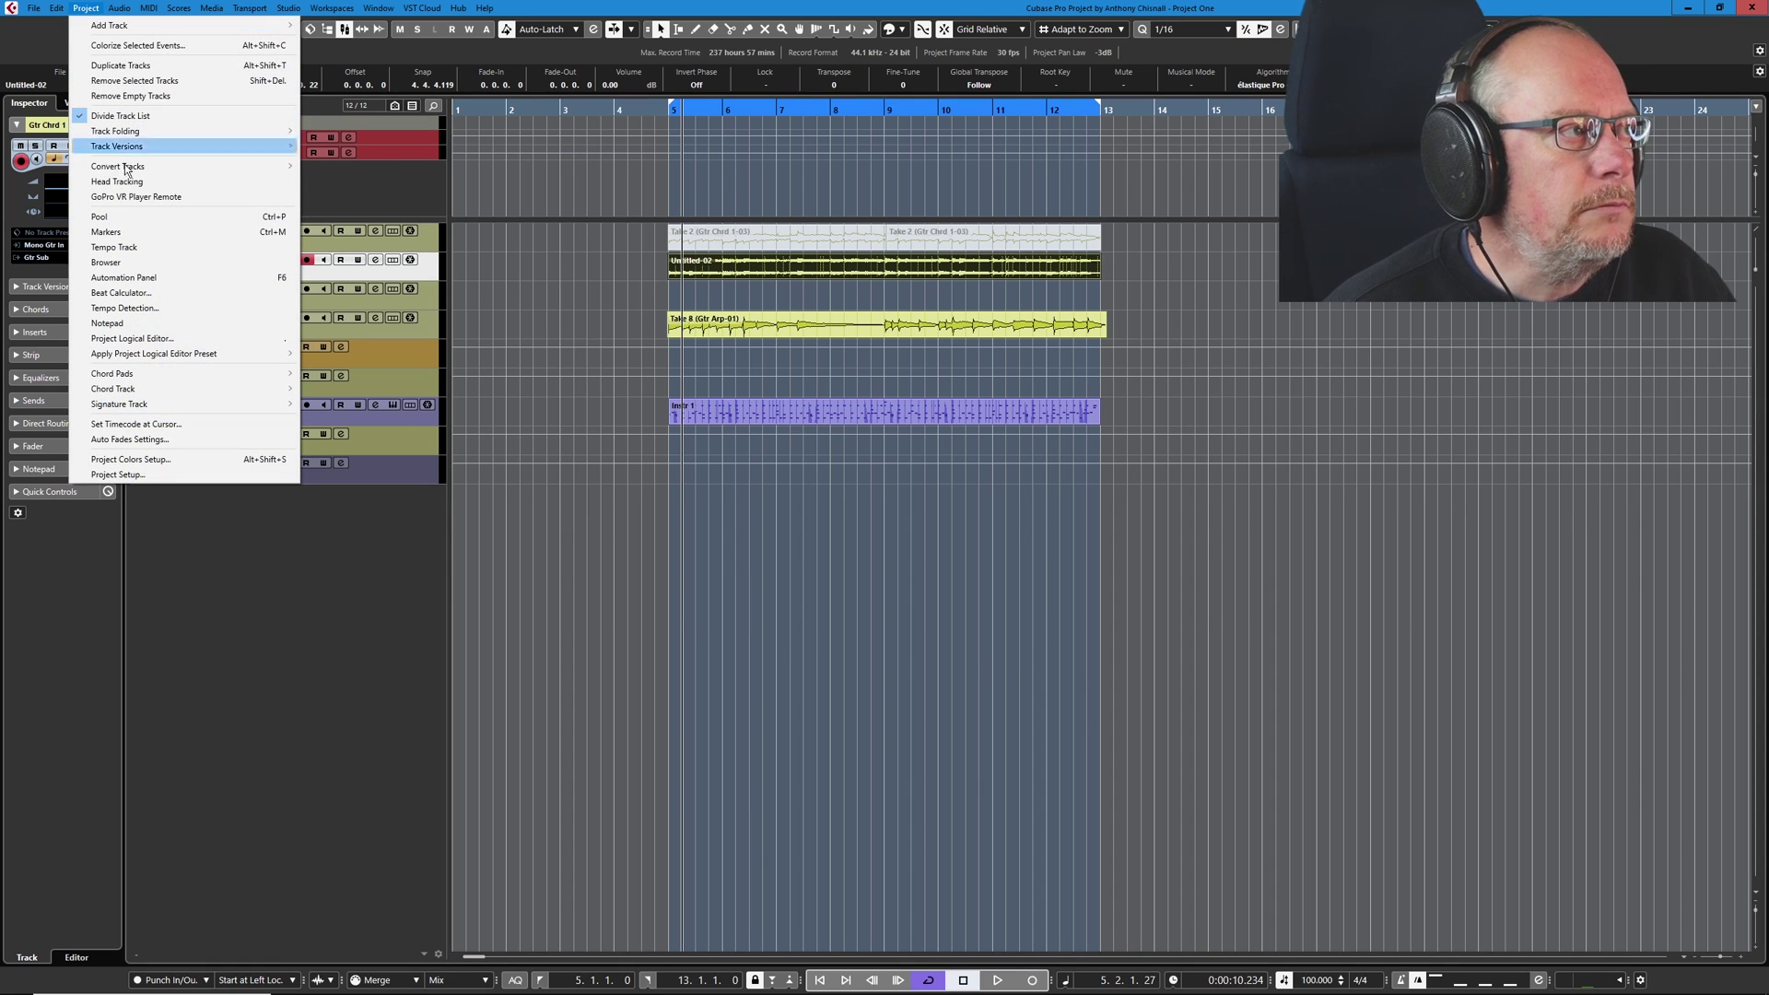
mouse_move(198, 169)
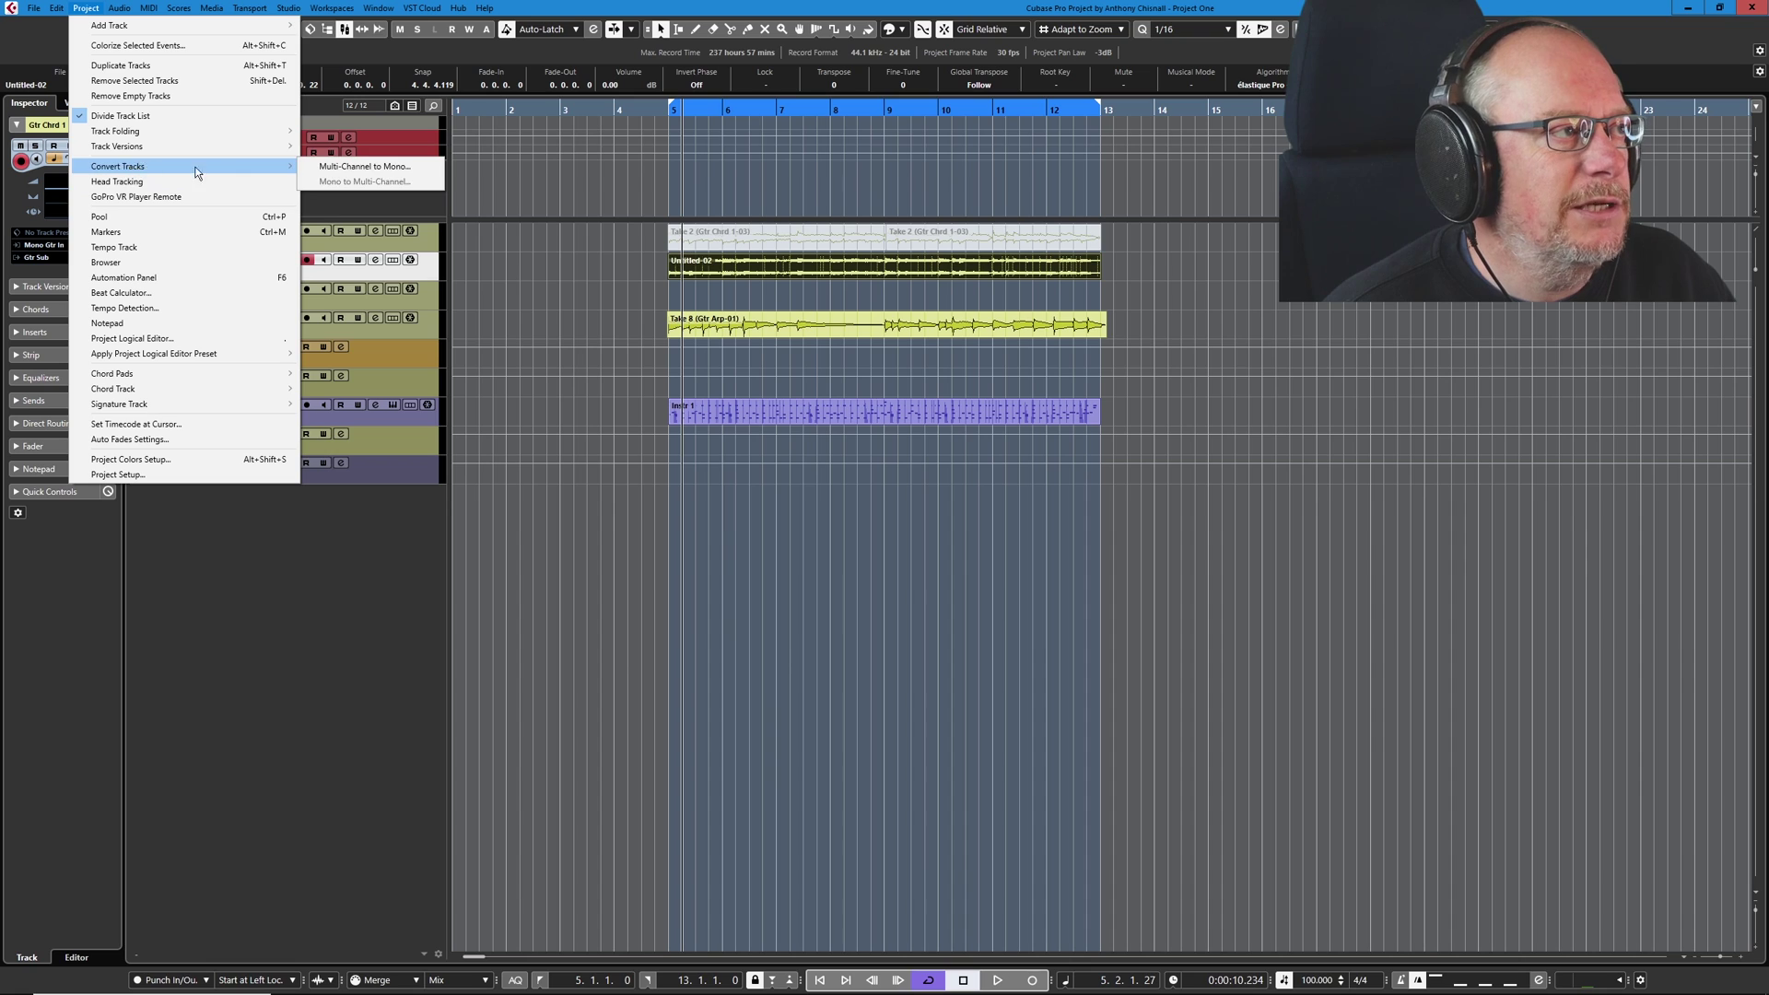
click(382, 170)
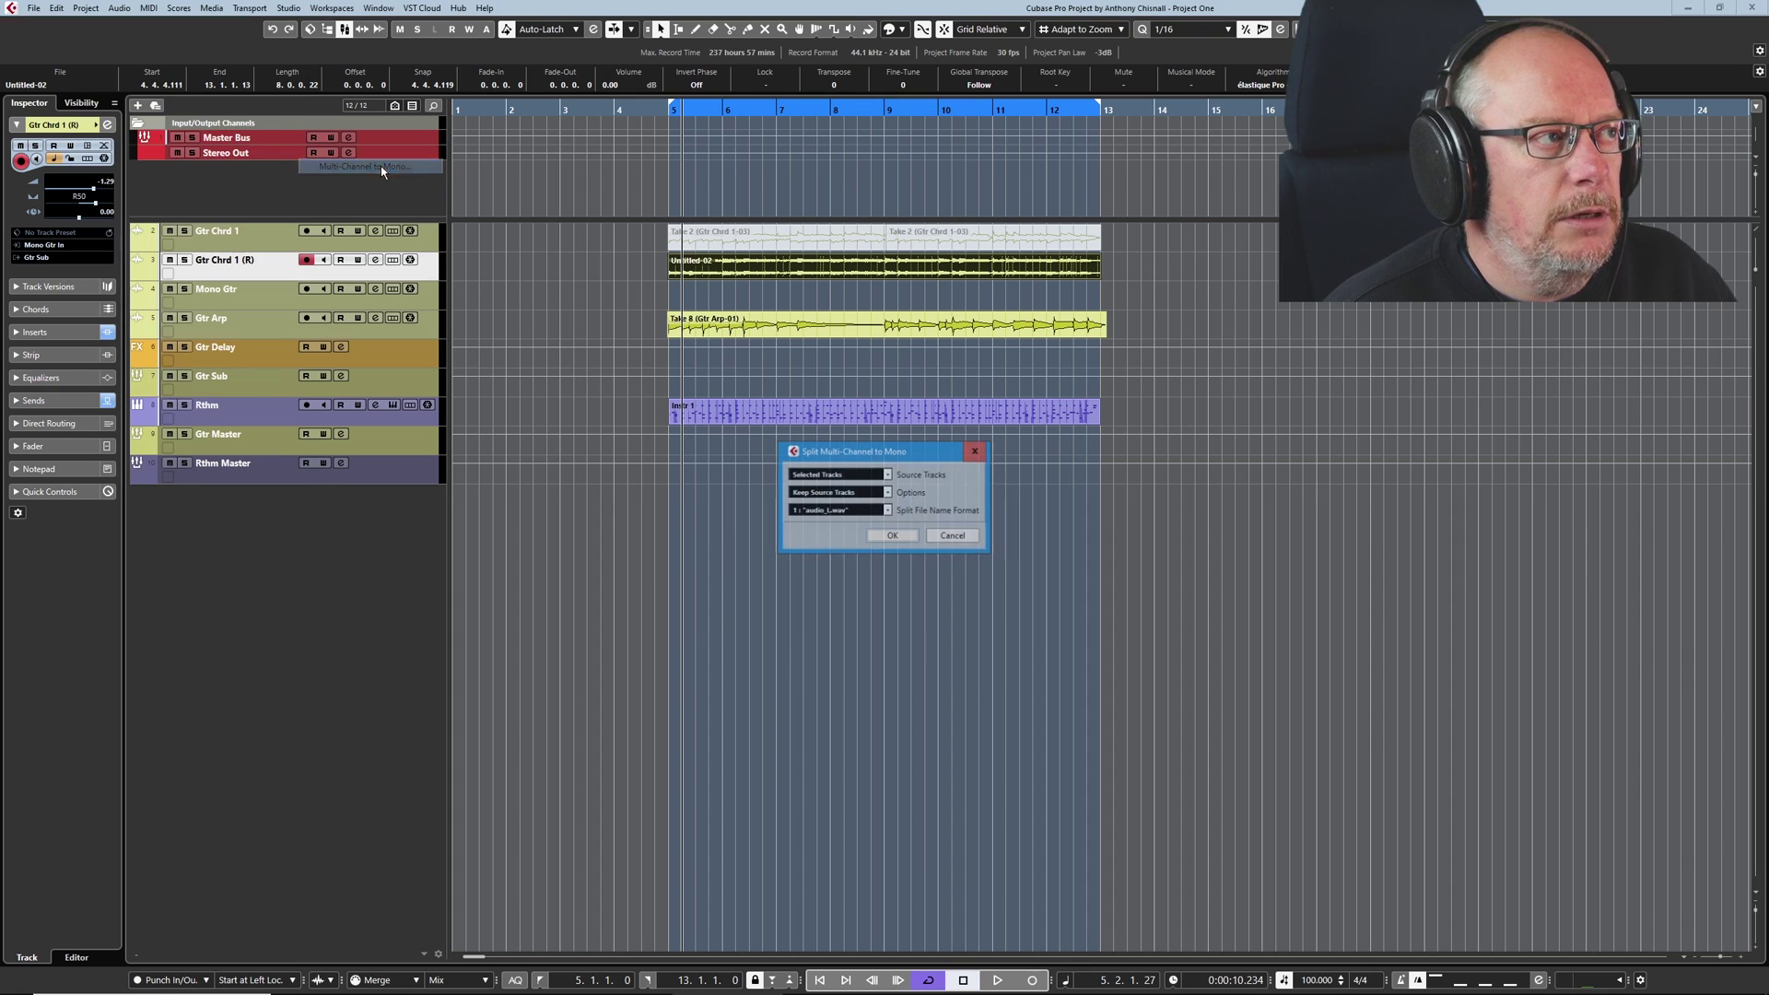
click(885, 537)
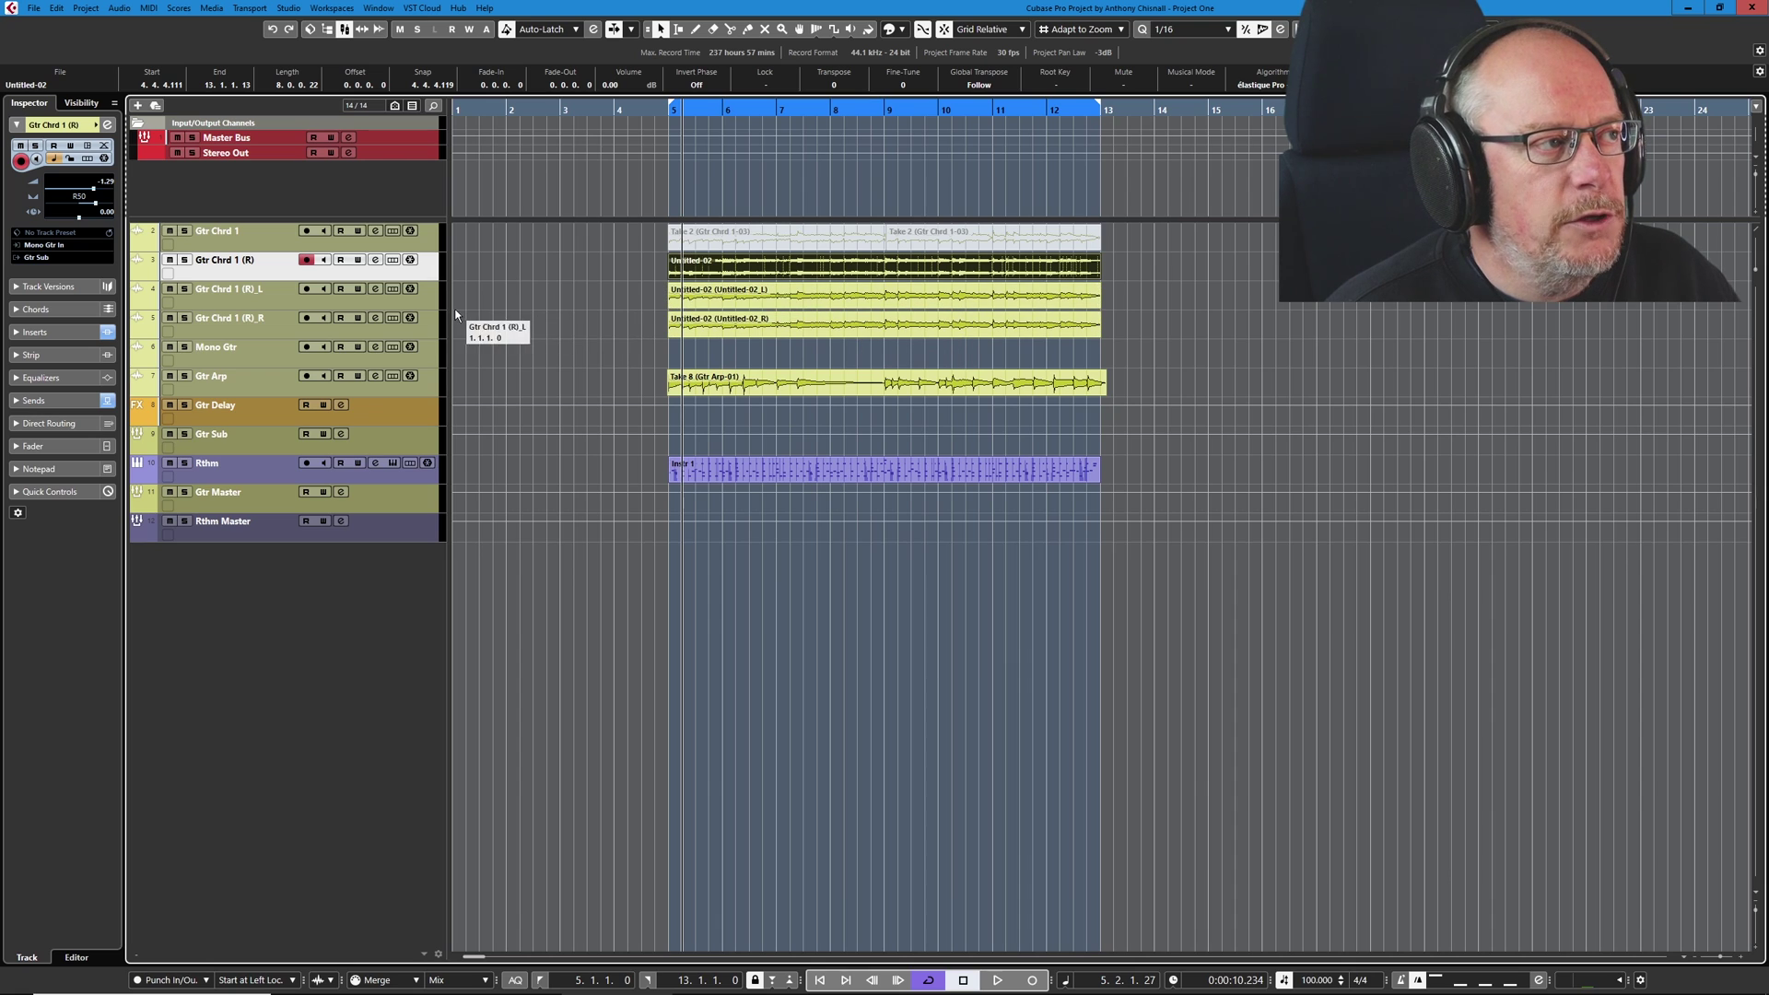
Make the Gtr Chrd 1 (R)_L and (R)_R mono tracks much taller
click(422, 297)
shift+click(429, 324)
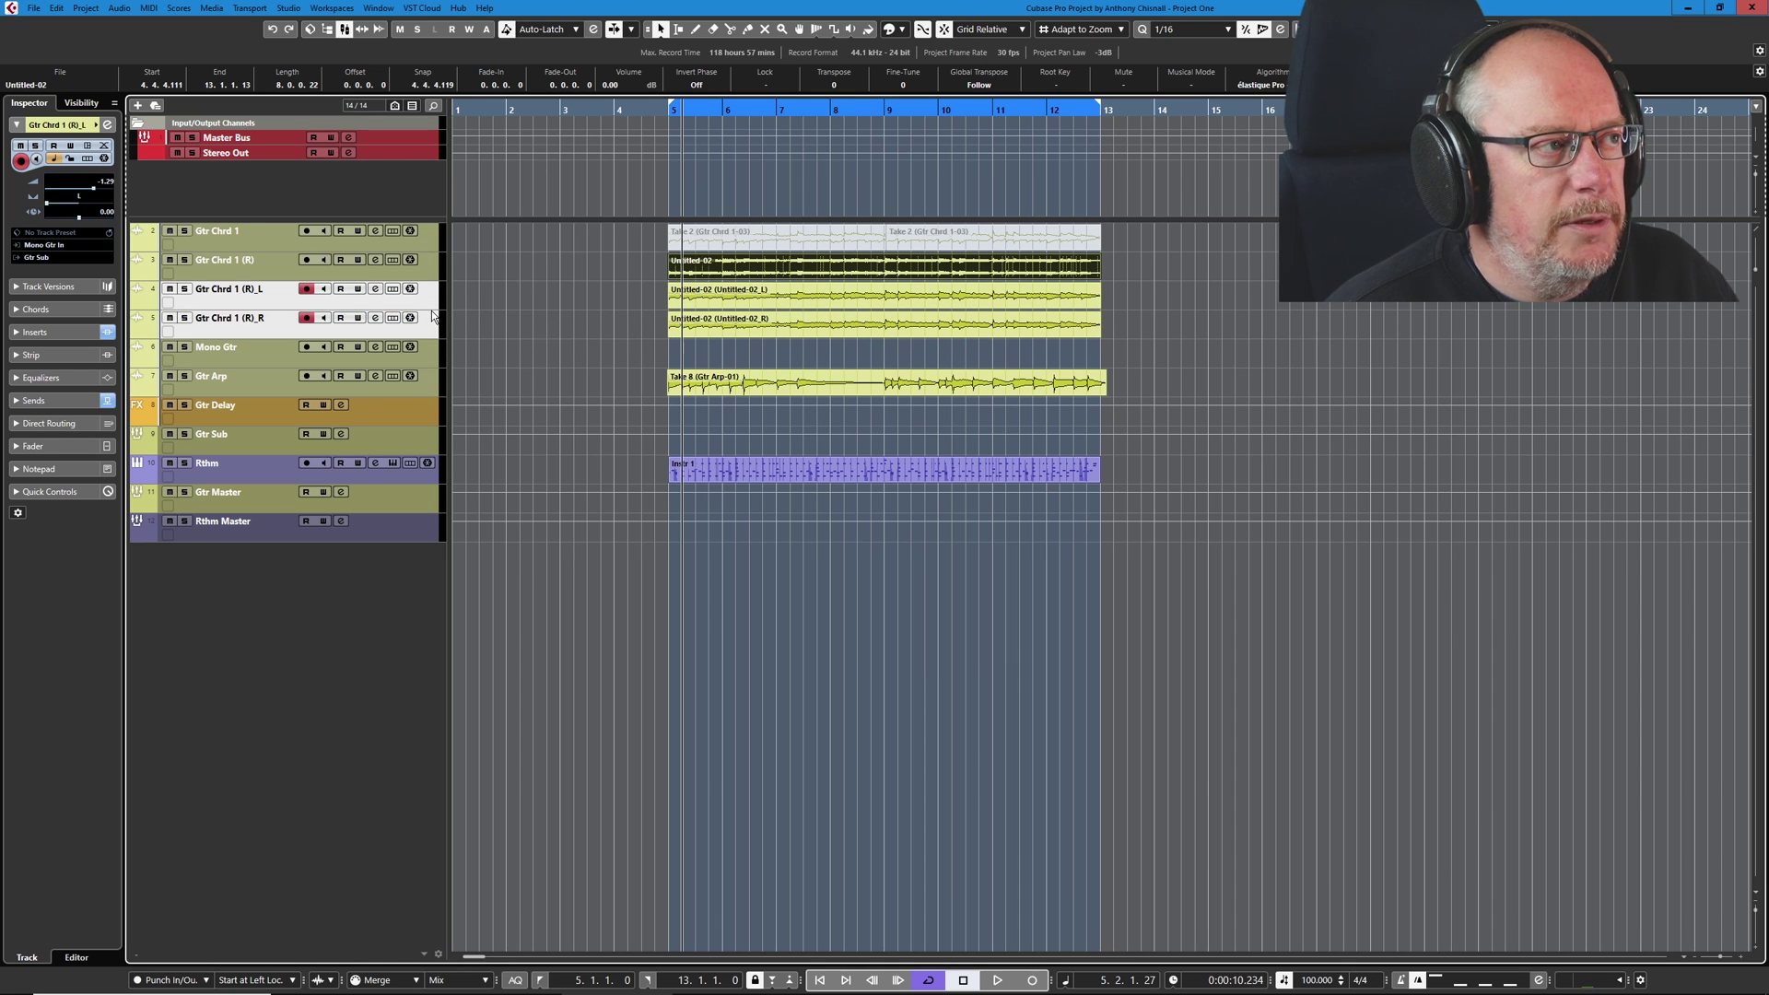
mouse_move(385, 311)
mouse_down()
mouse_move(386, 504)
mouse_move(379, 331)
mouse_up()
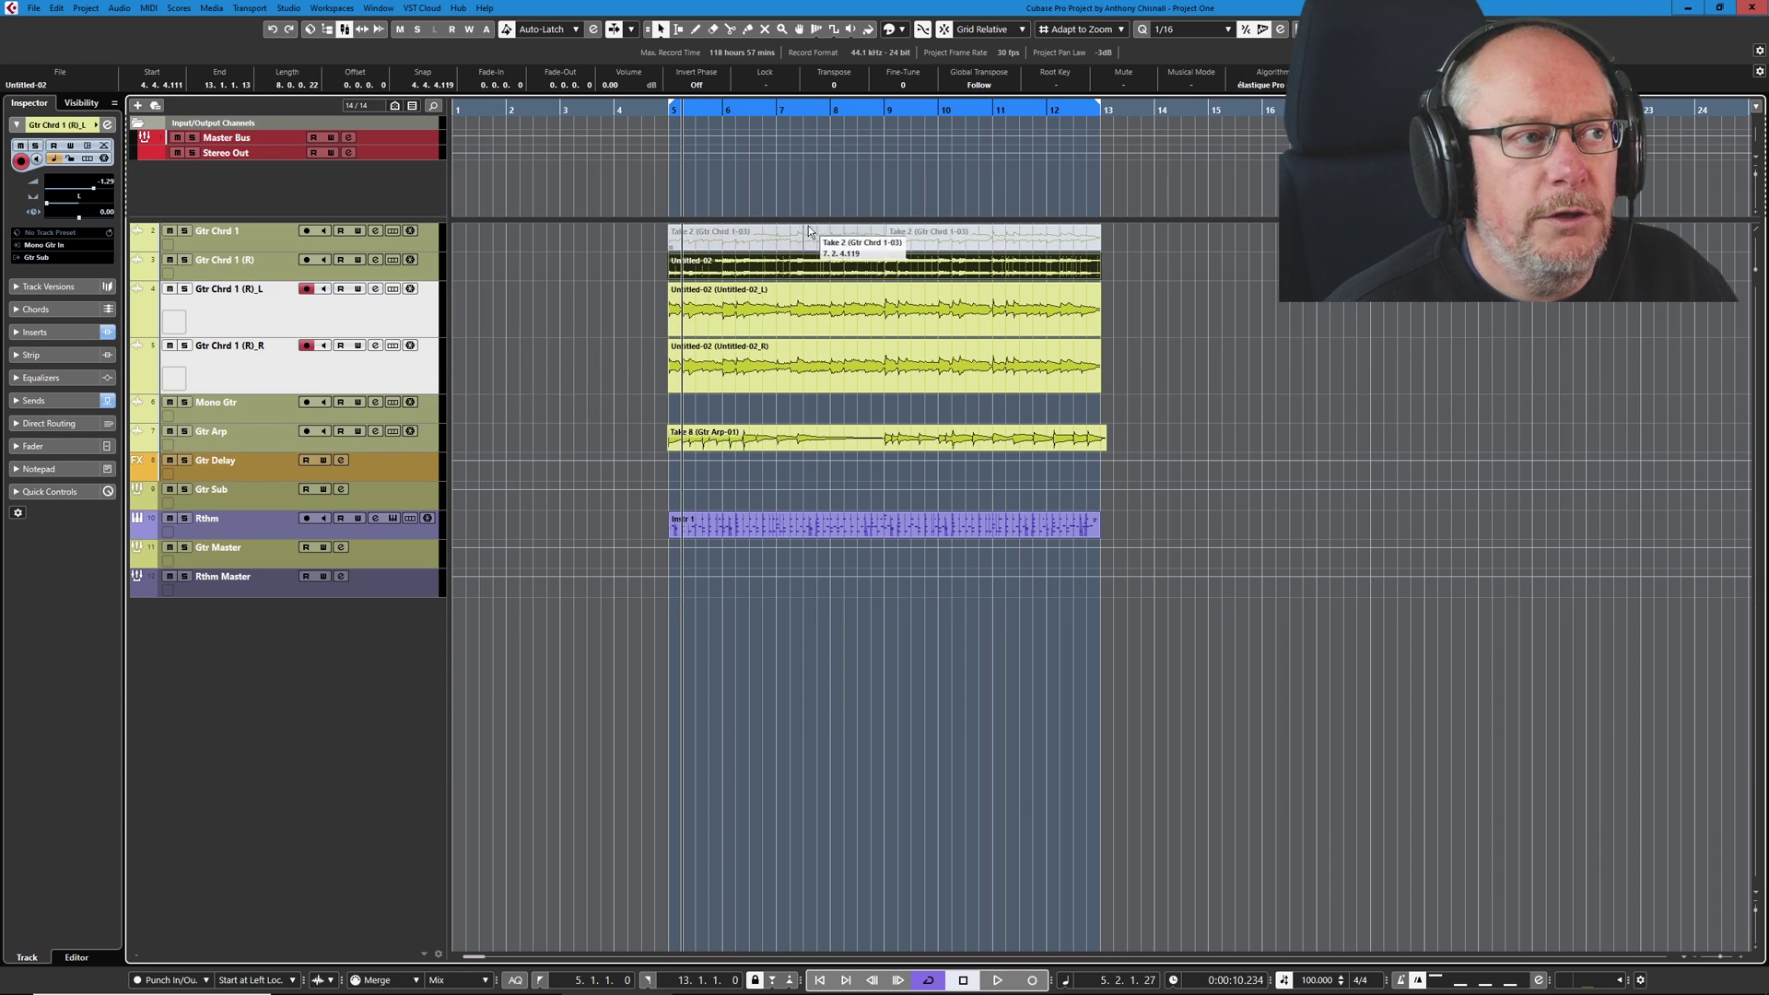
Unmute the first Take 2 event on Gtr Chrd 1 with the Mute tool
right_click(597, 280)
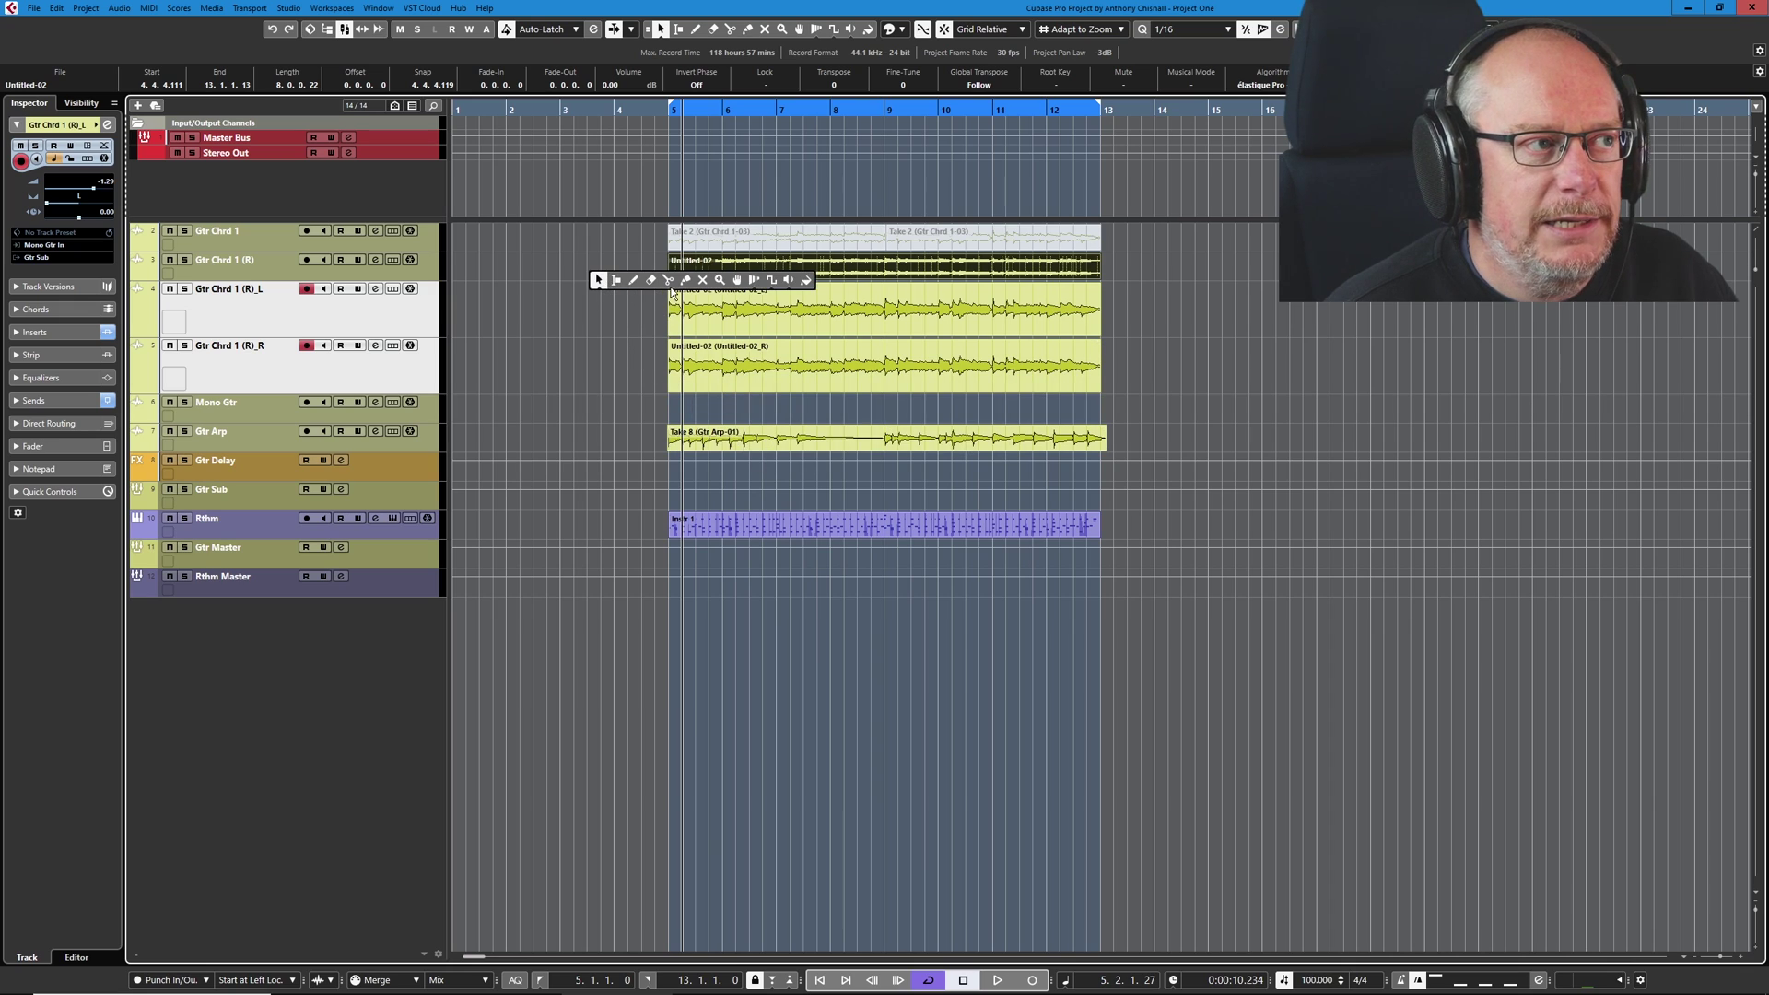
click(702, 280)
click(710, 237)
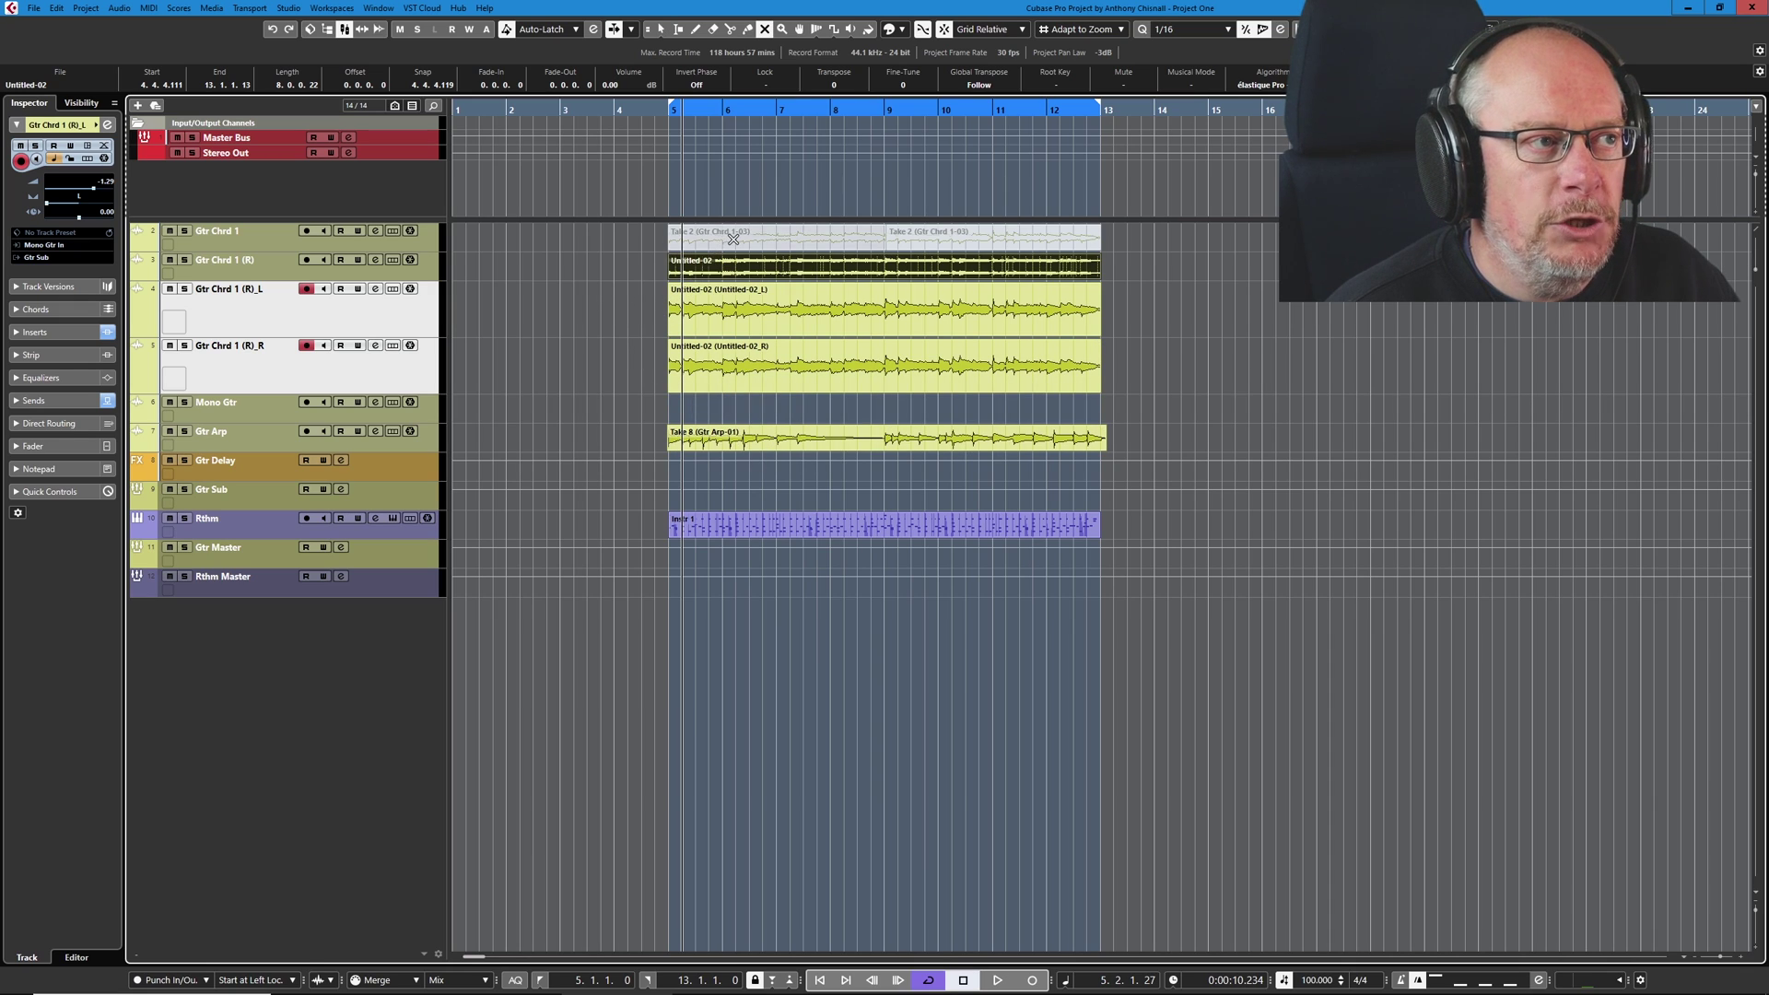
Move Gtr Chrd 1 (R)_L directly beneath Gtr Chrd 1 and reset all track heights
click(363, 313)
drag(363, 313, 373, 256)
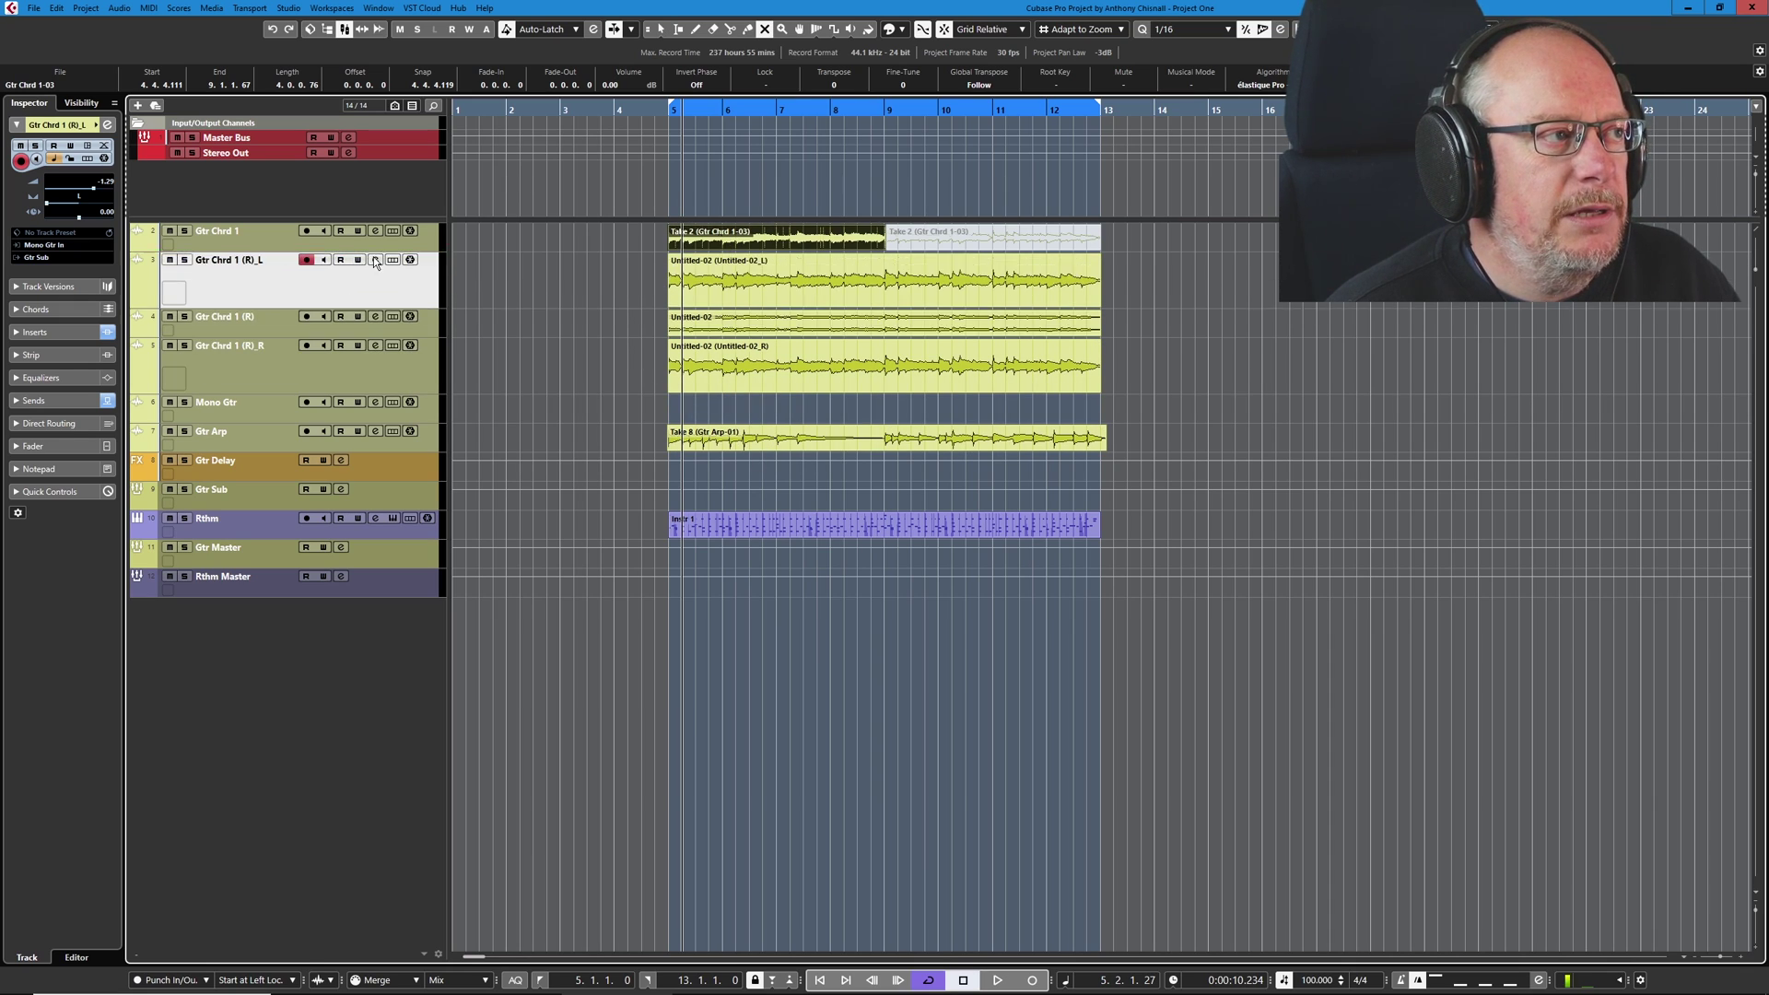
key(shift+g)
ctrl+click(430, 231)
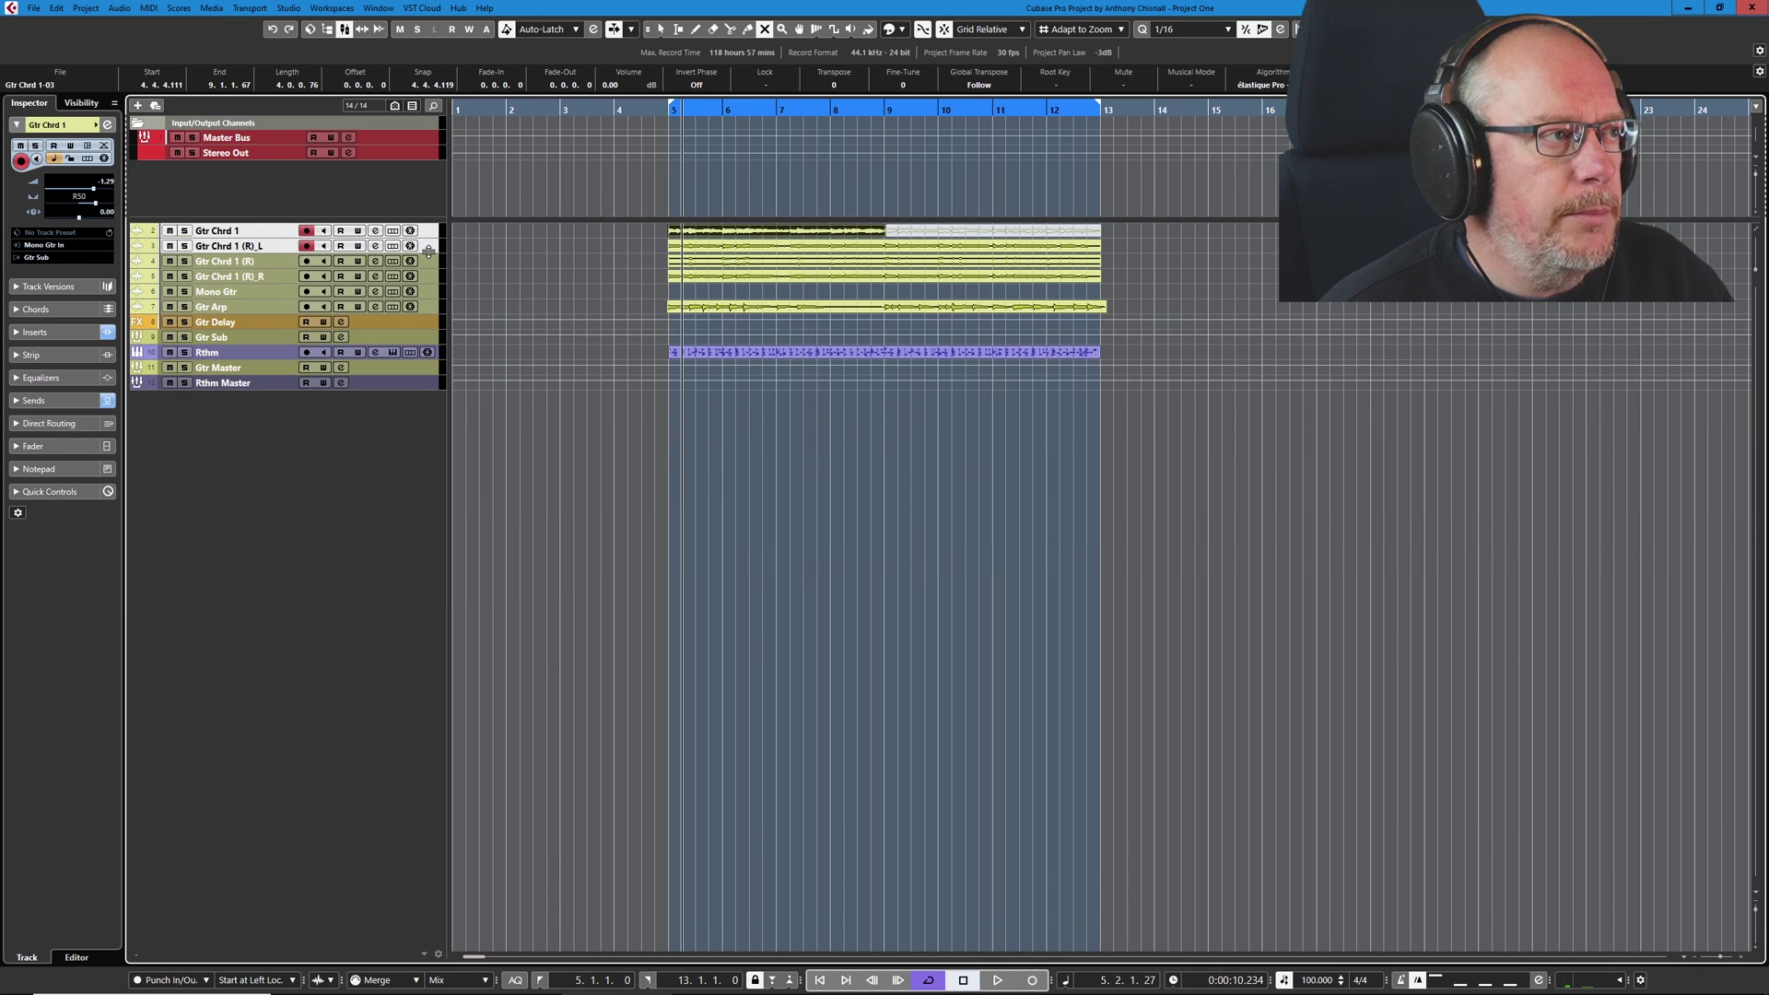
Enlarge Gtr Chrd 1 and its (R)_L render together, then return to the Object Selection tool
drag(429, 254, 393, 514)
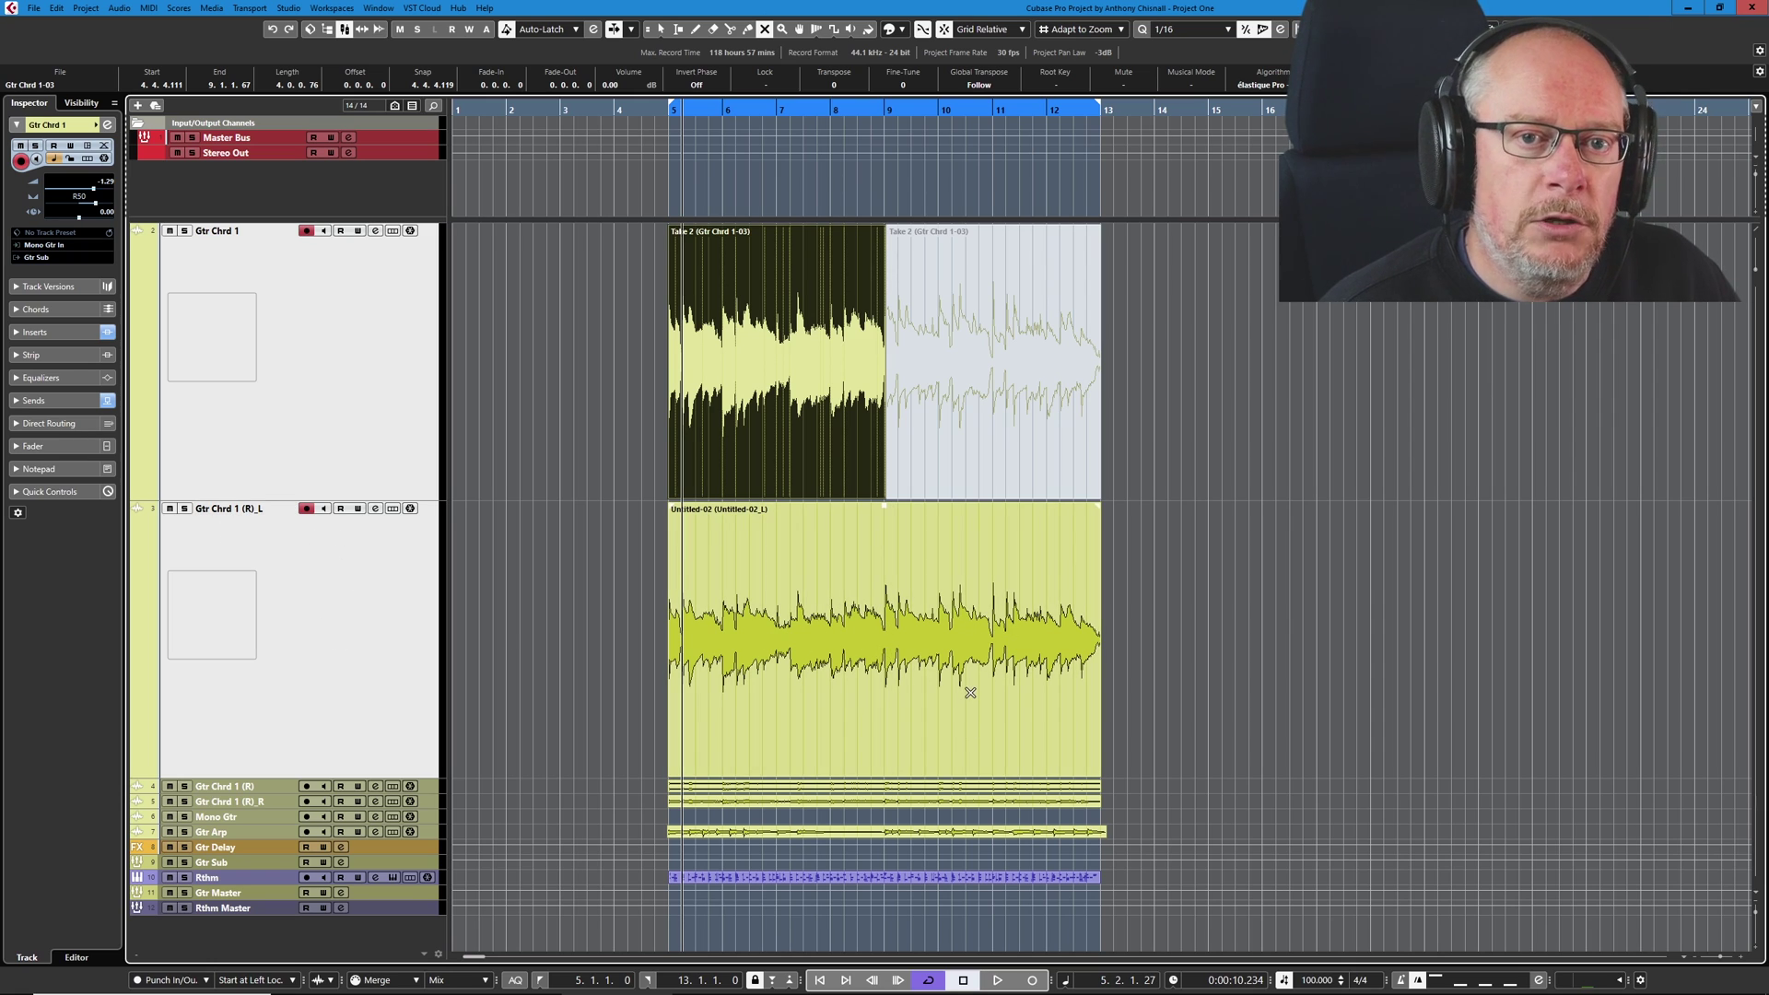
key(1)
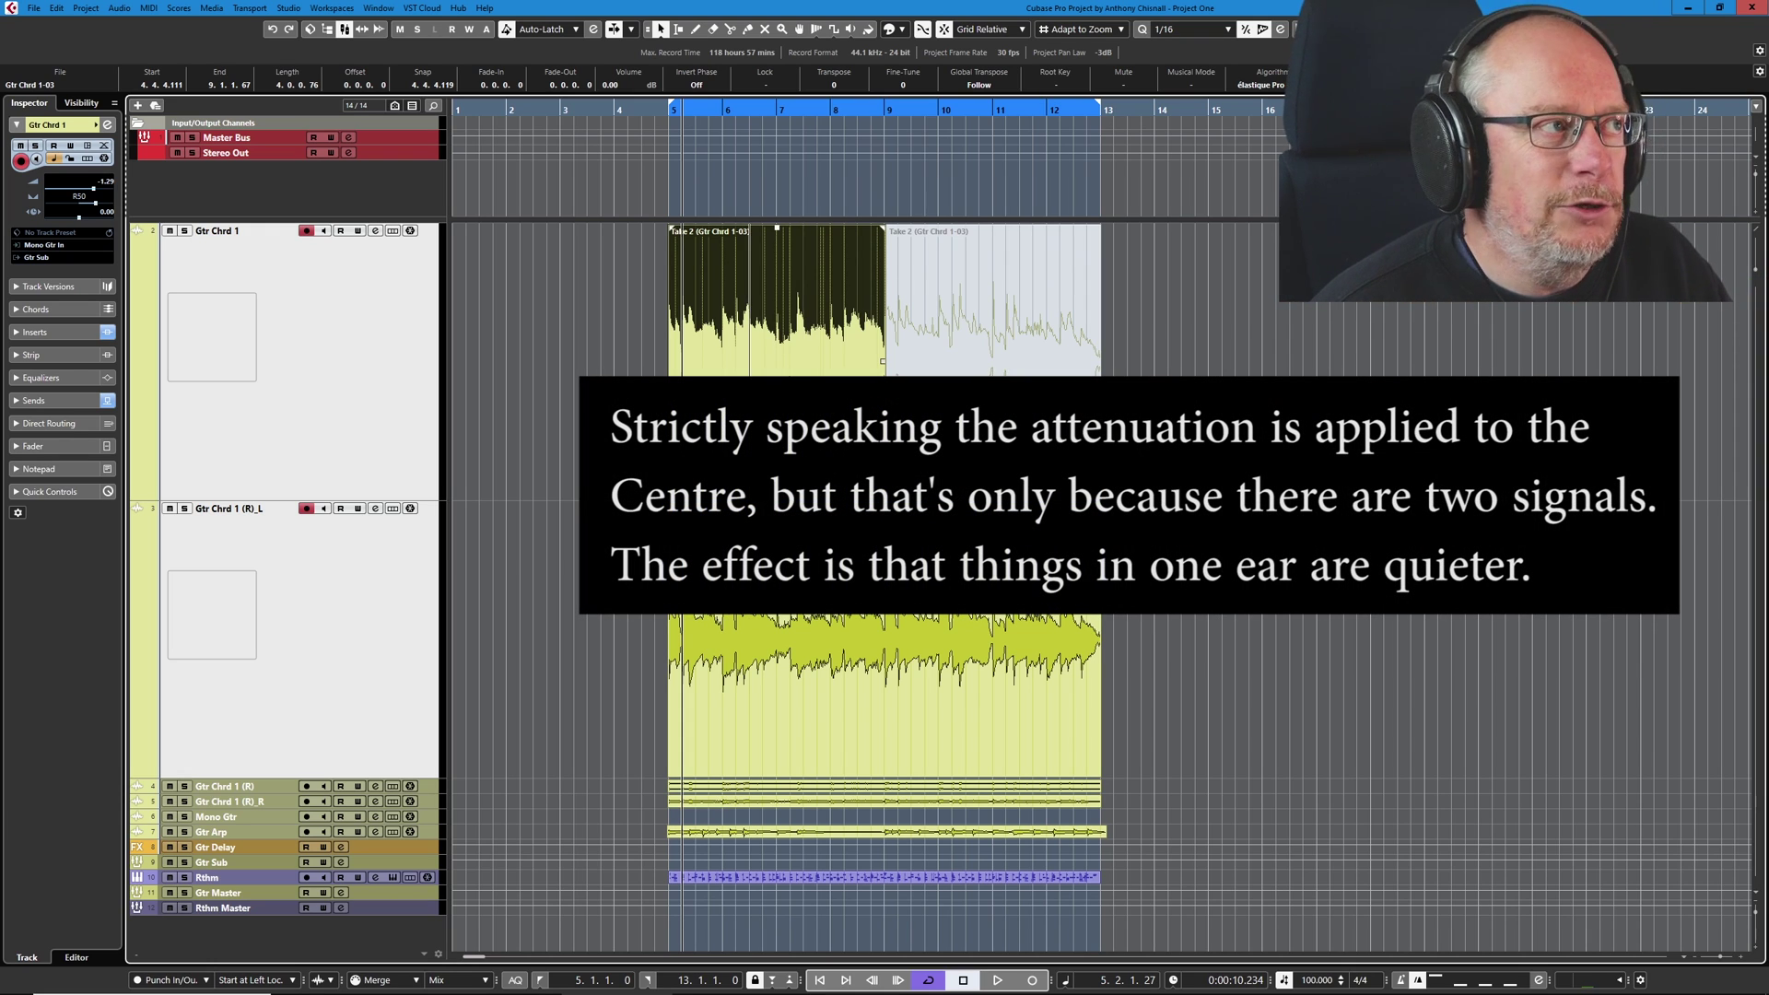
click(85, 8)
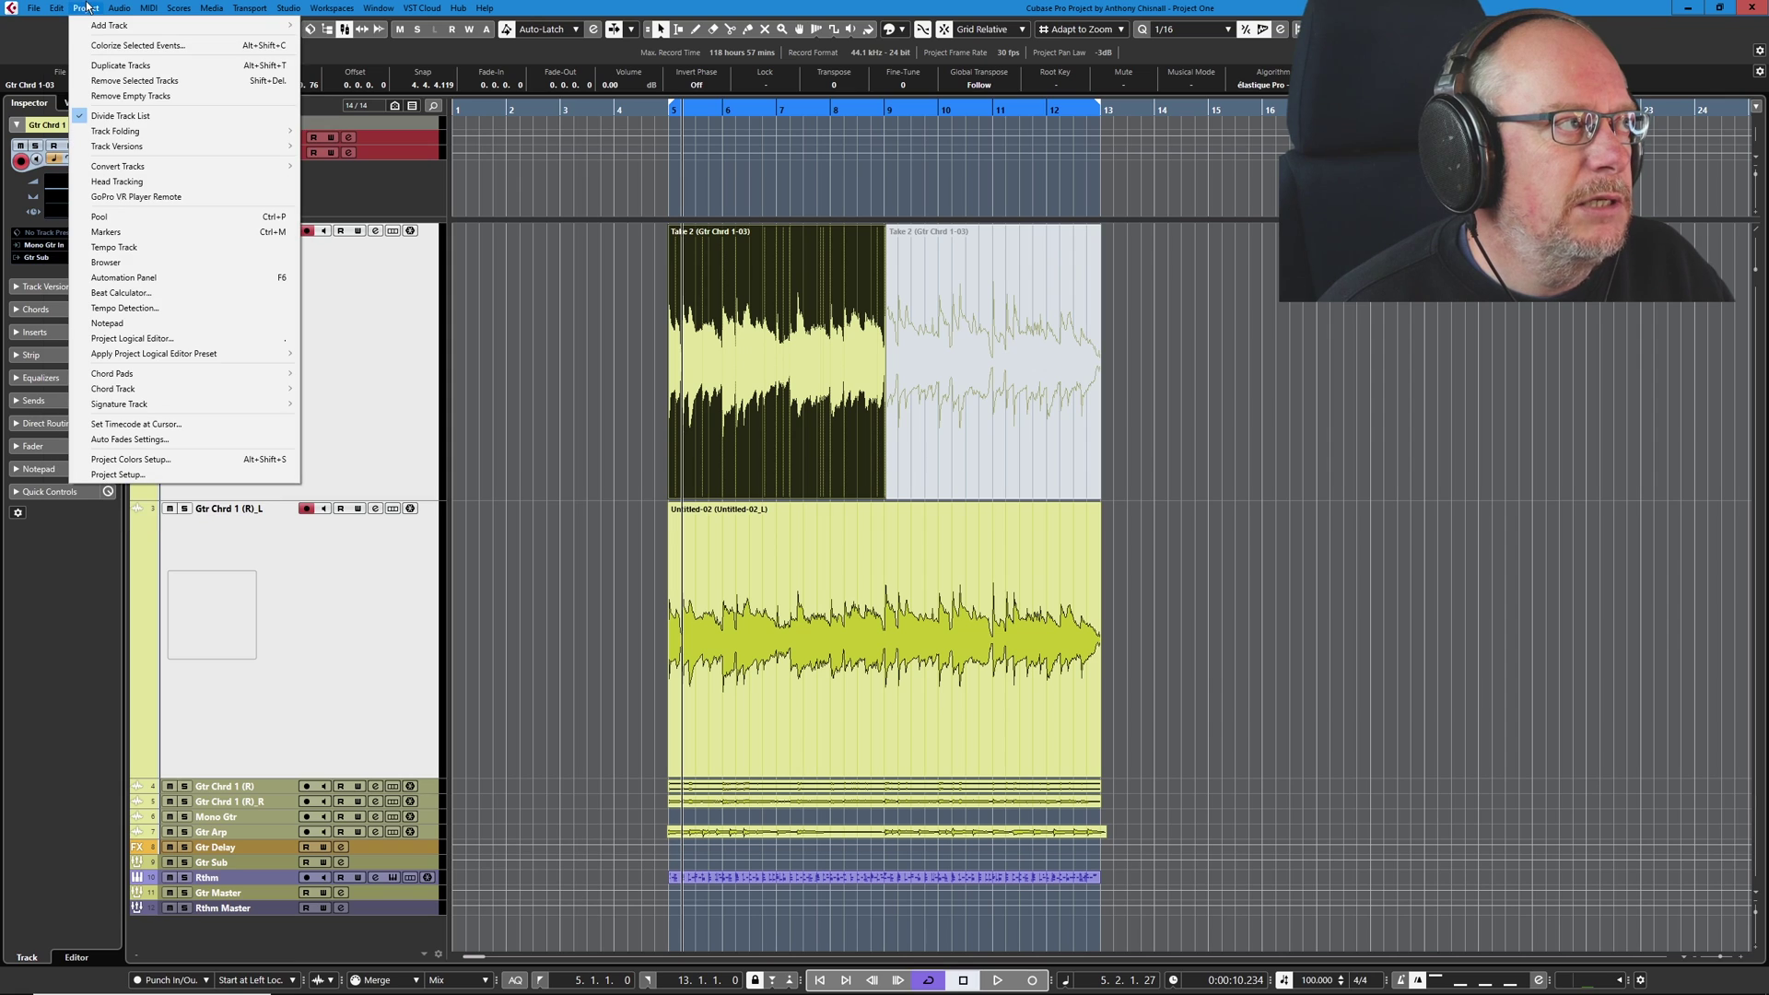
click(118, 475)
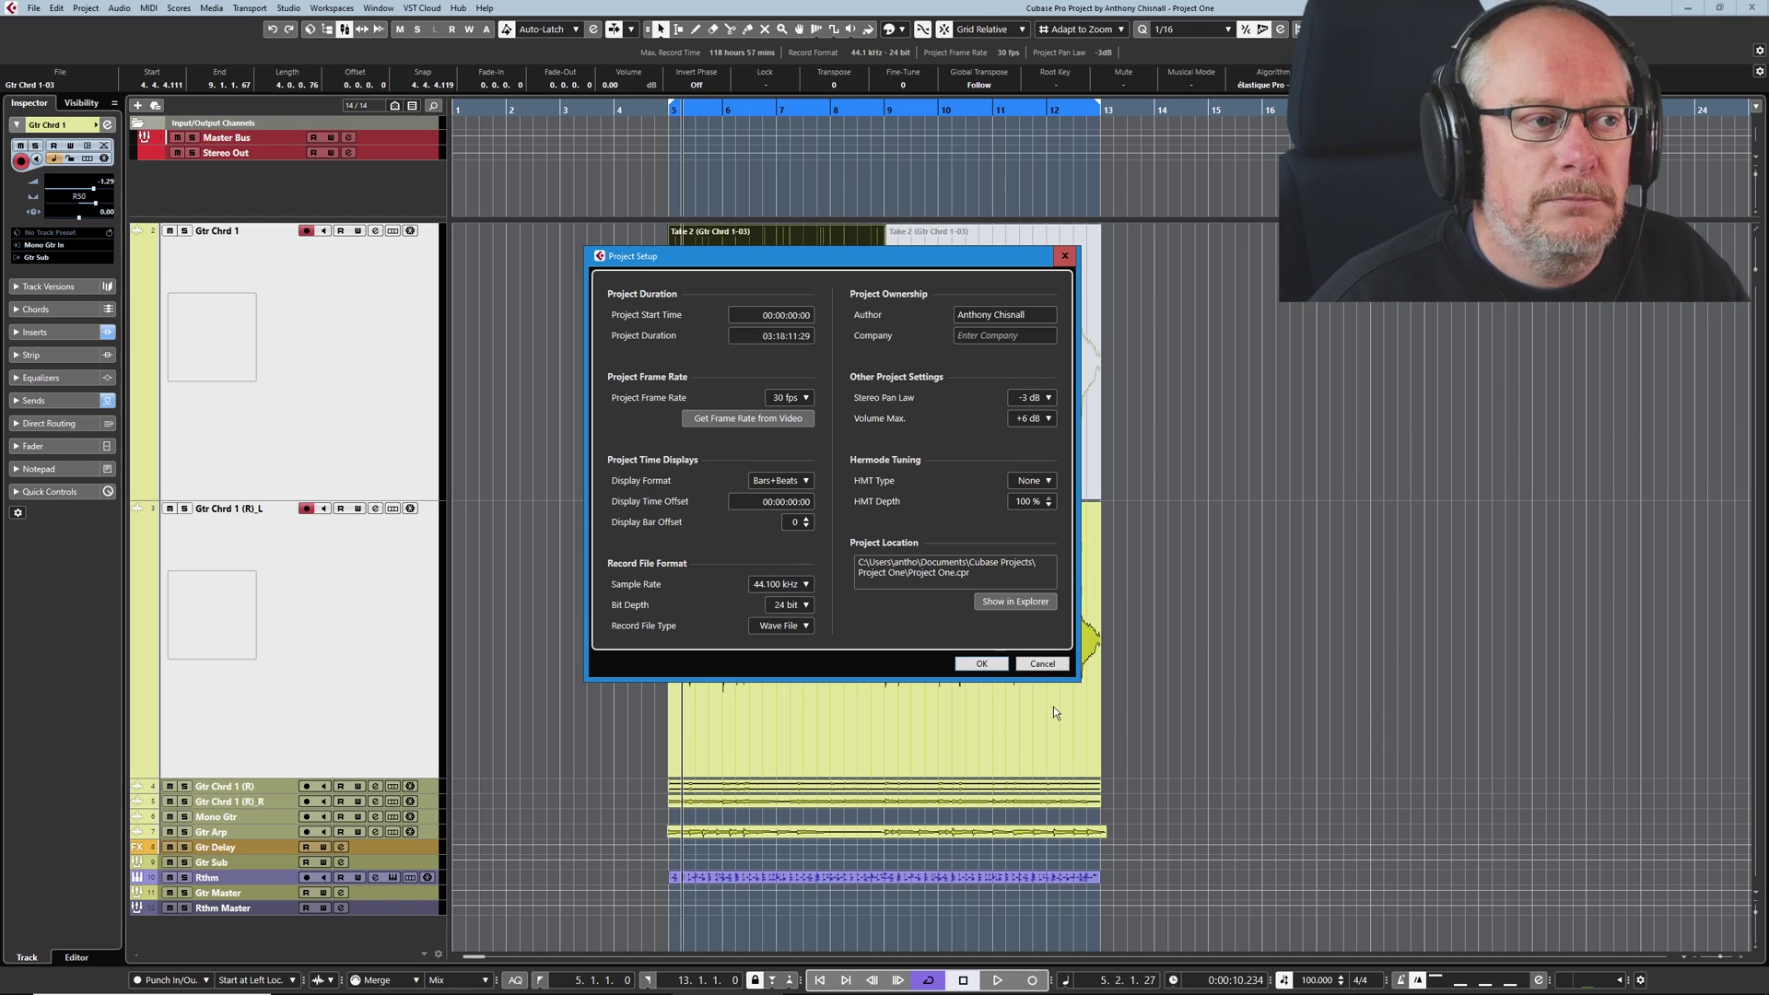
click(1042, 664)
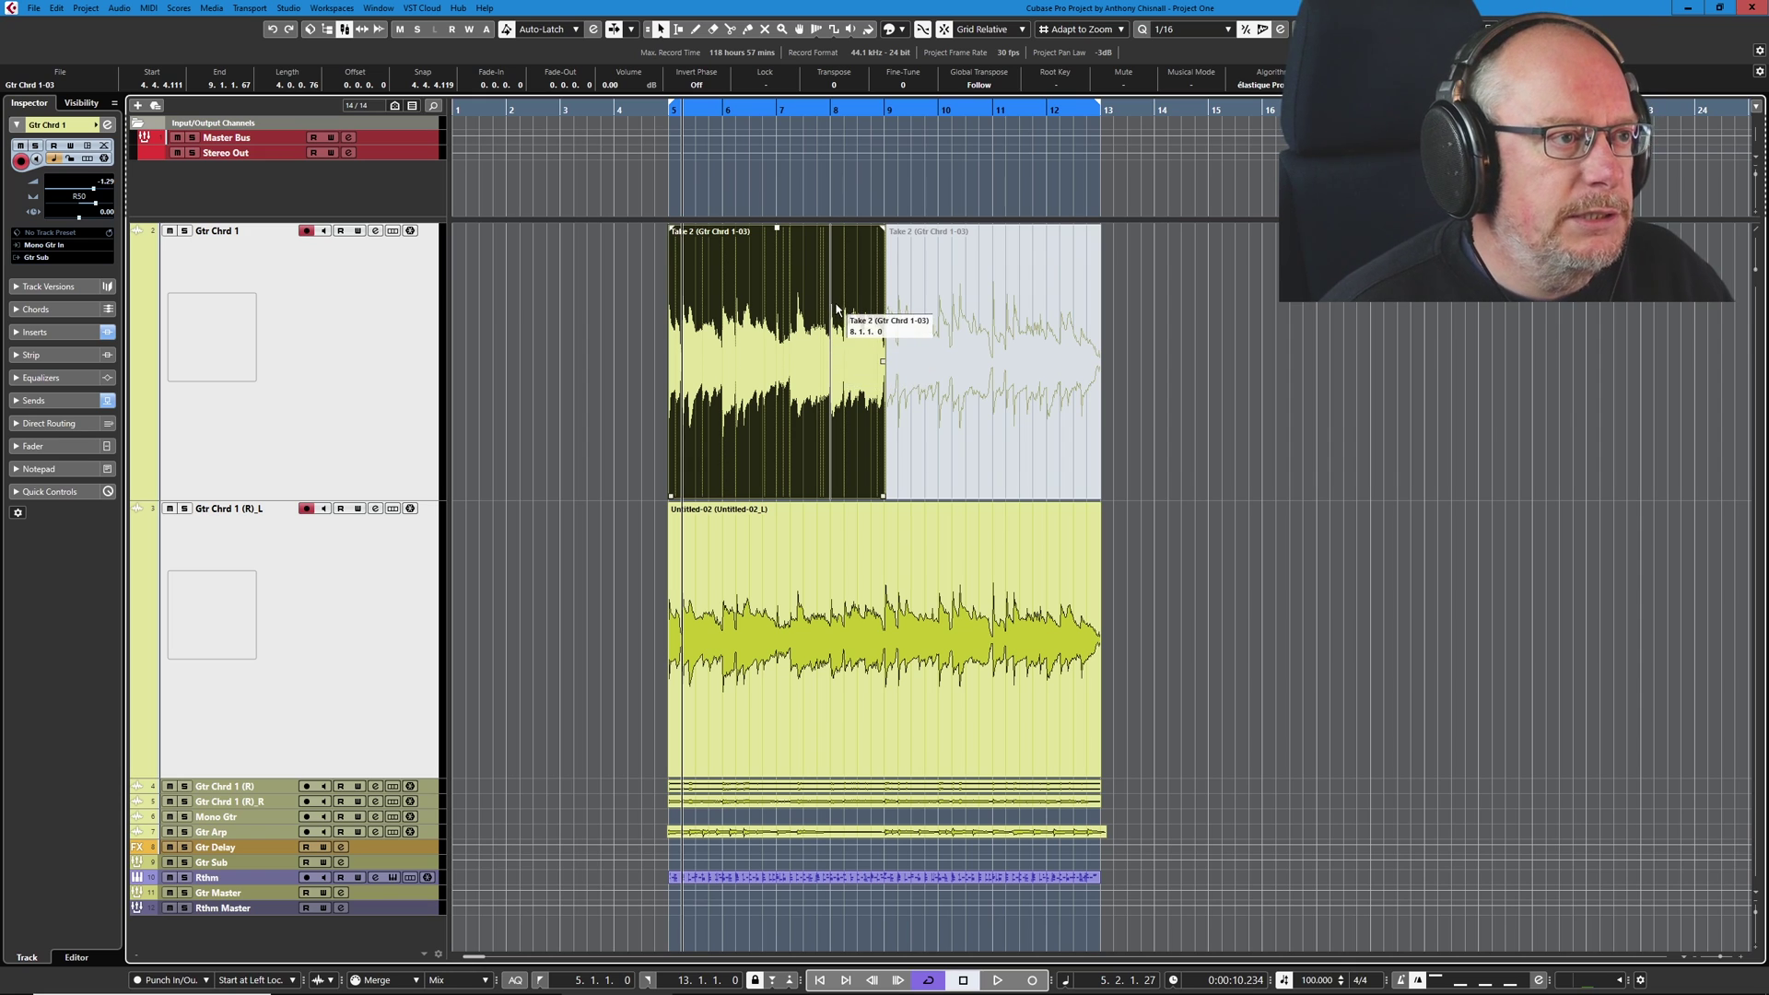
Undo the rendered (R) tracks and set Render in Place to render with Channel Settings
key(ctrl+z)
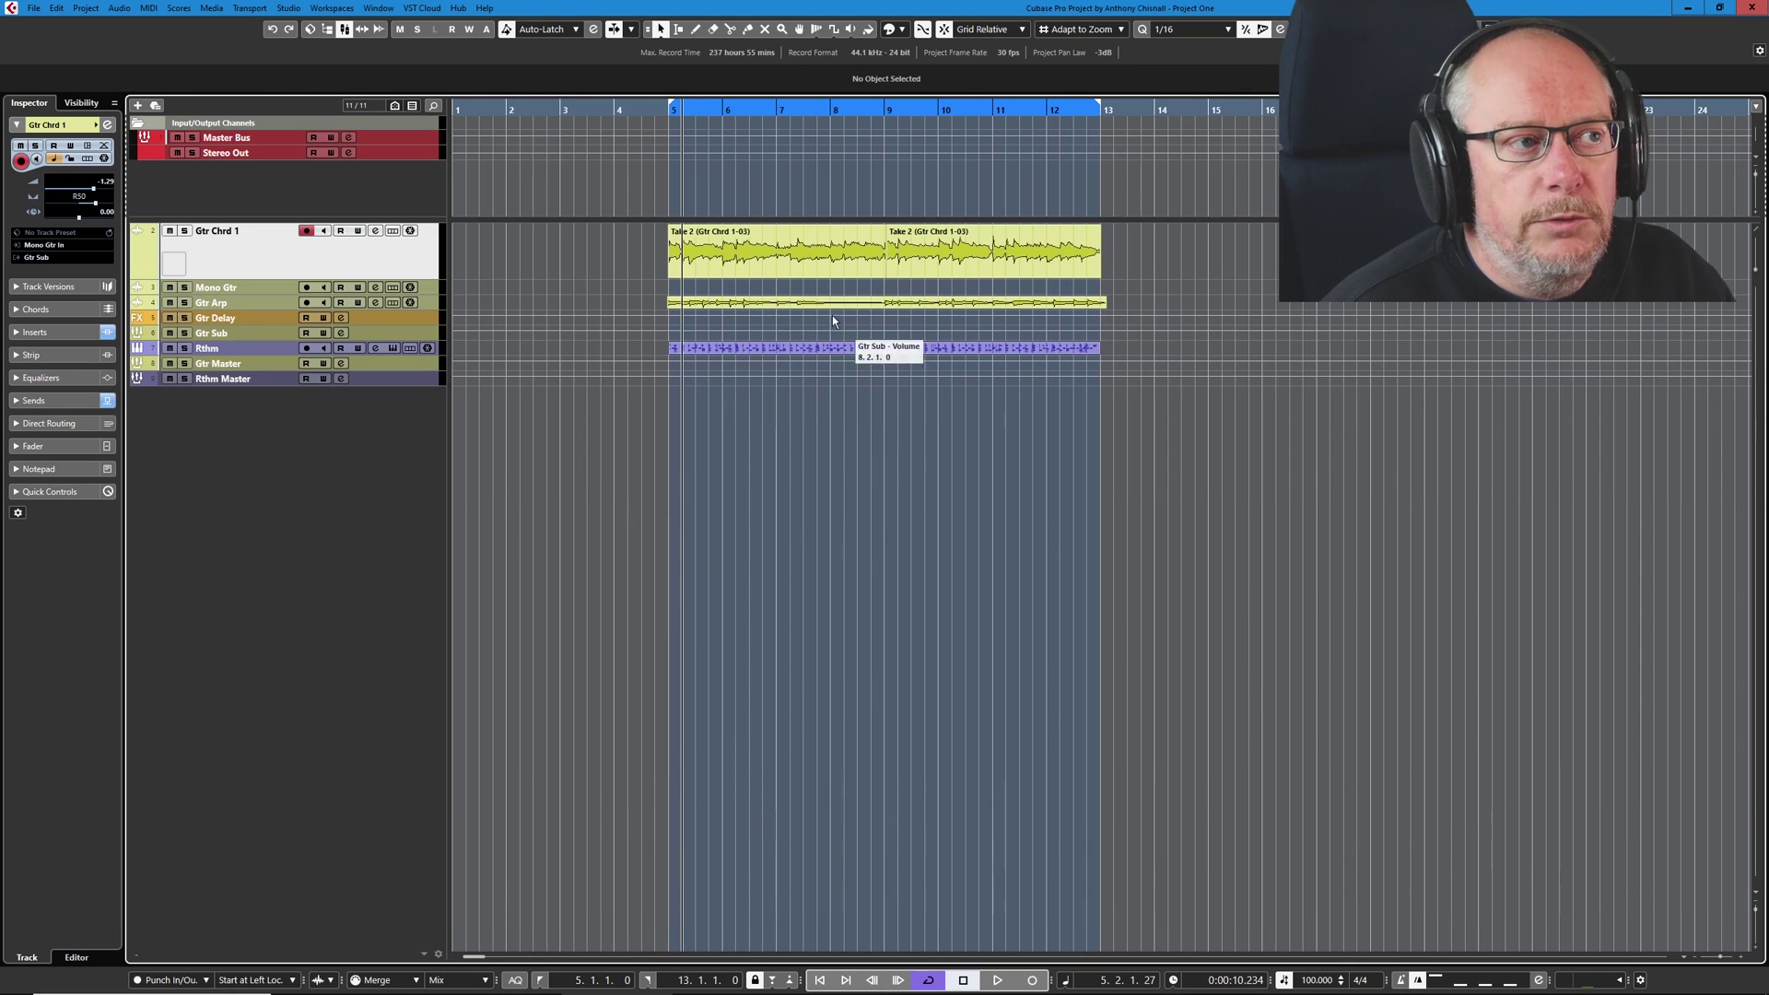
click(57, 8)
mouse_move(134, 153)
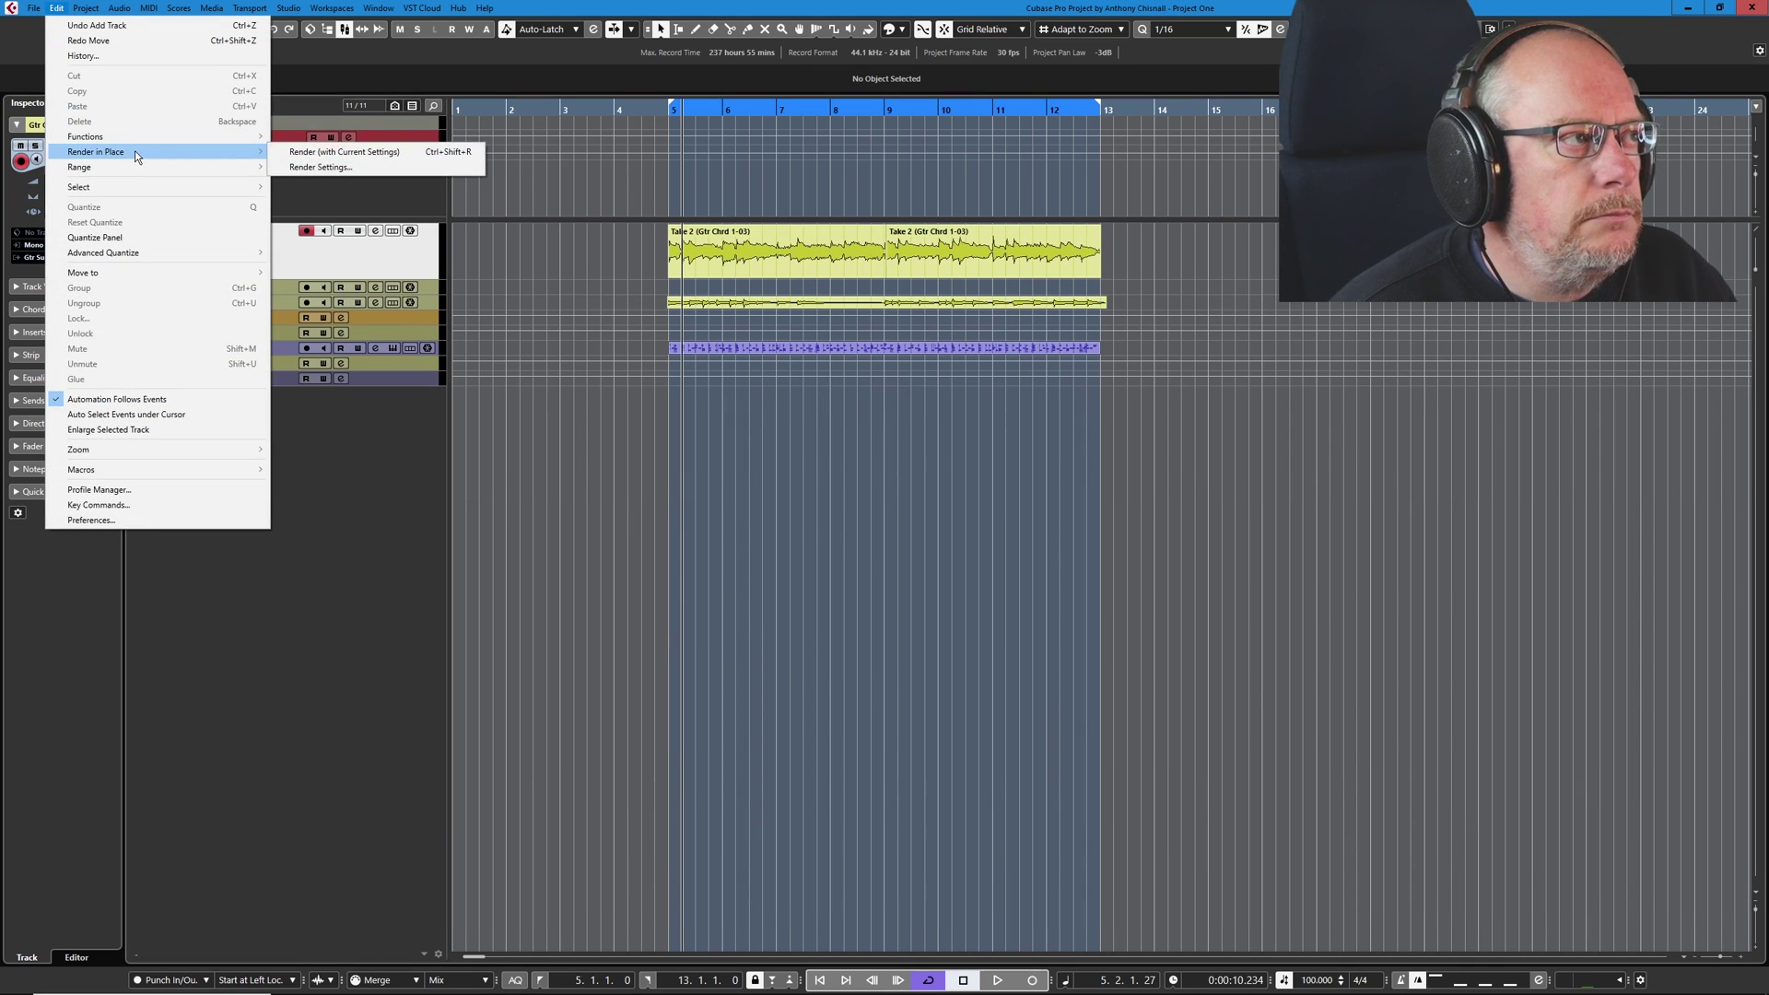
click(321, 167)
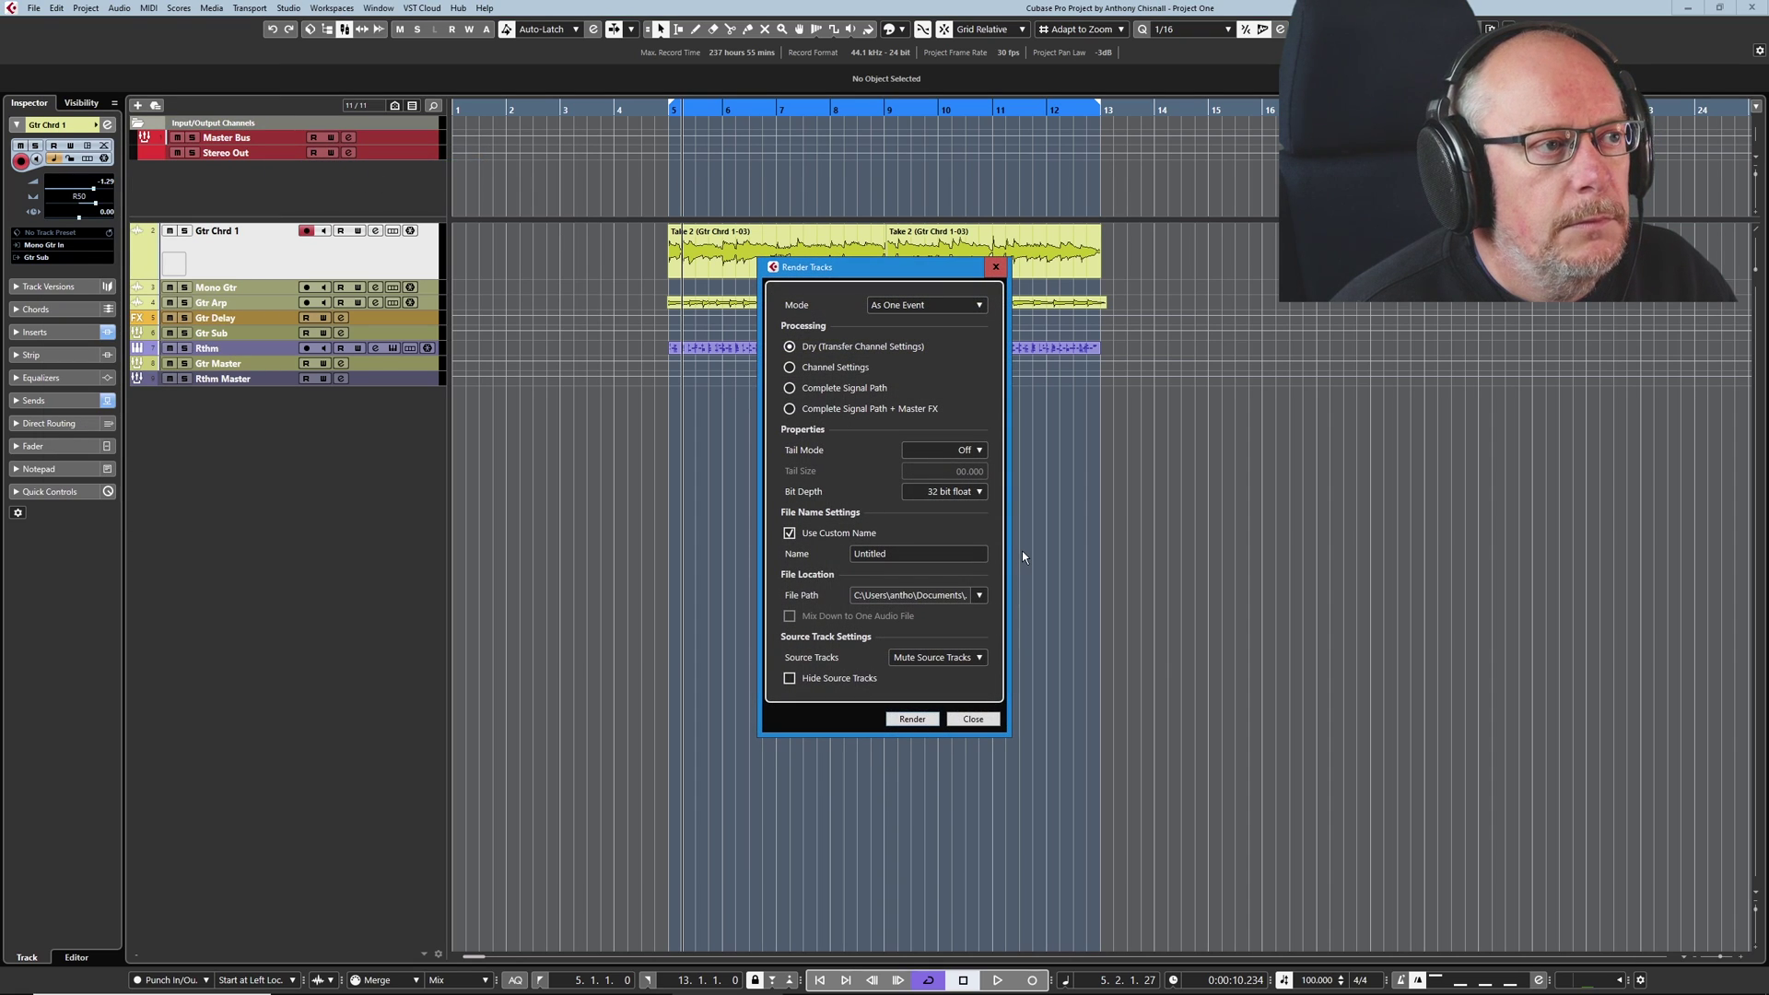
drag(940, 268, 999, 341)
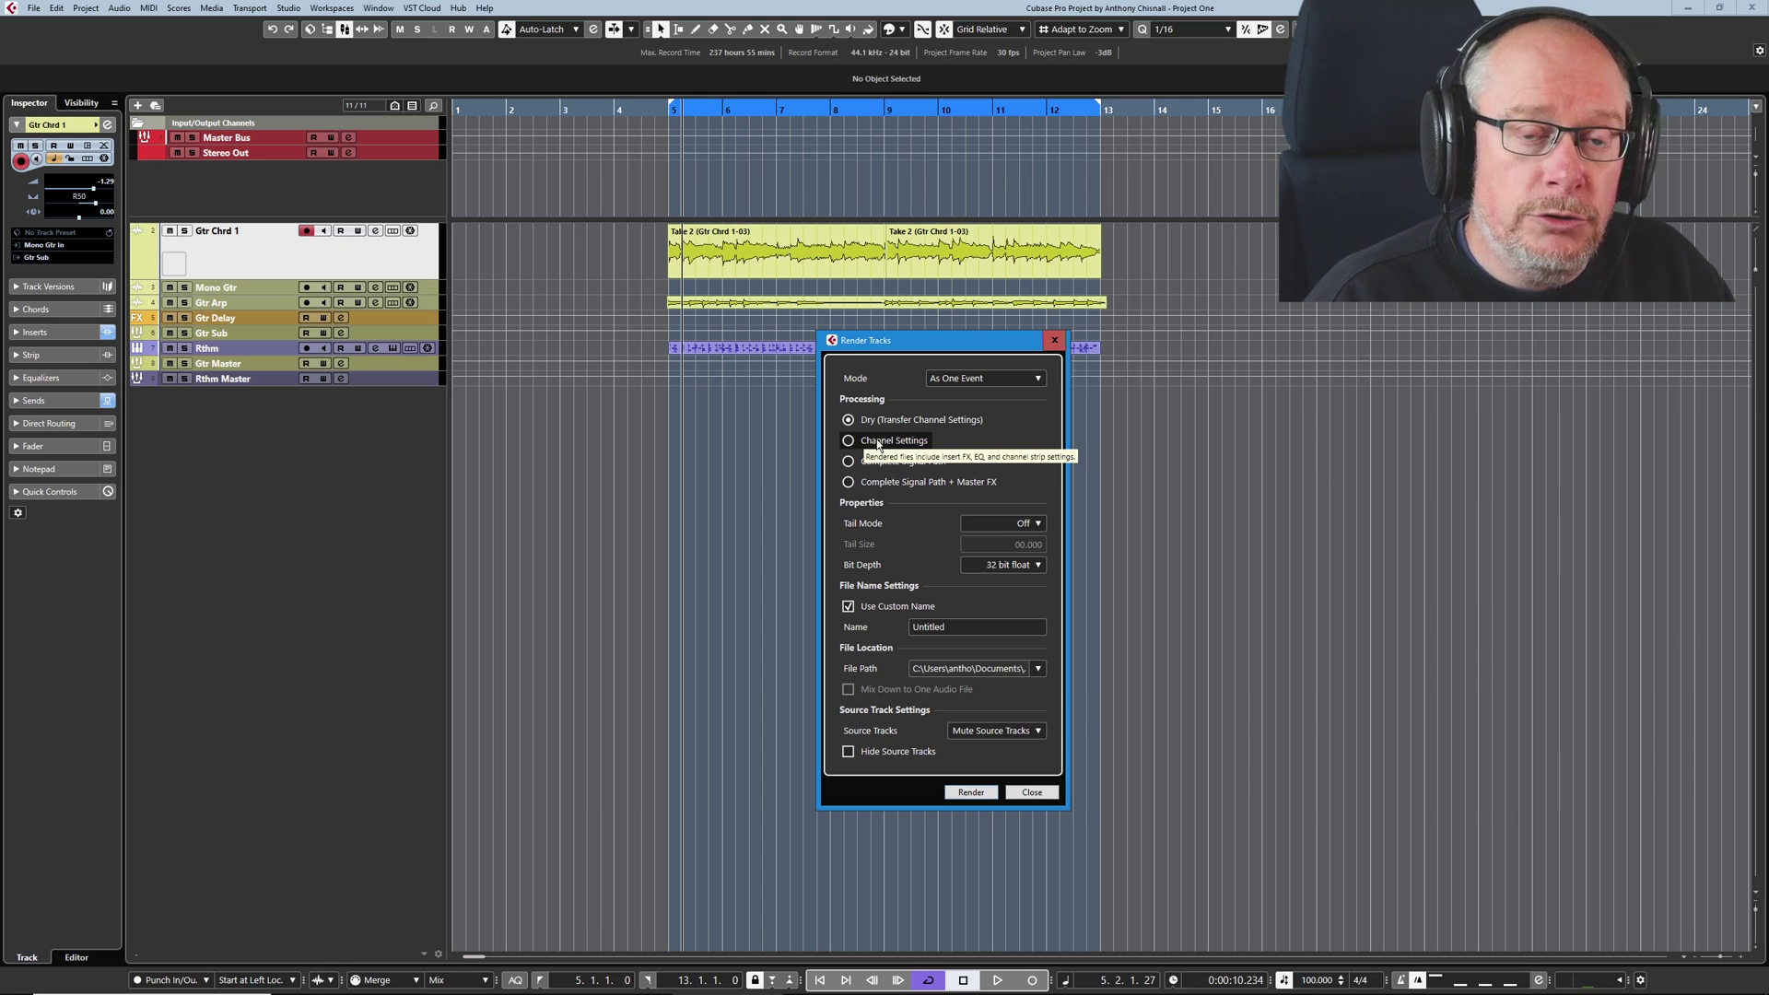
click(882, 447)
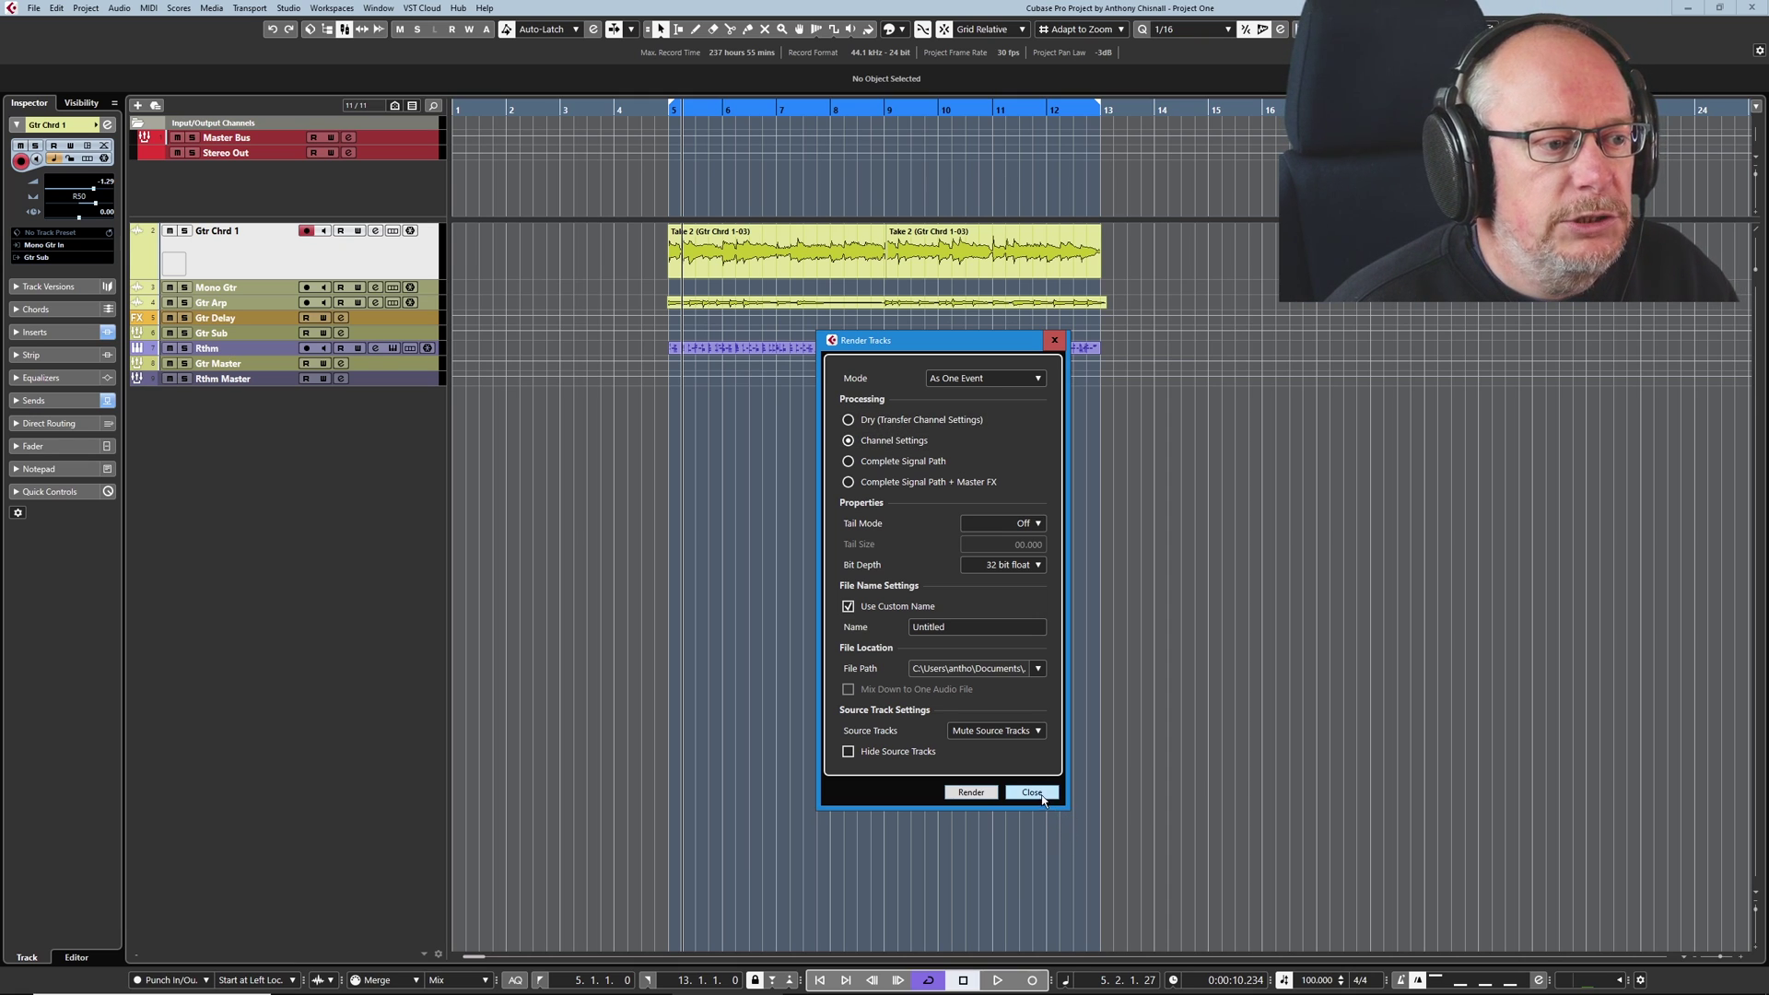
Check the channel inserts in the mixer, then render Gtr Chrd 1 into a new track
key(F3)
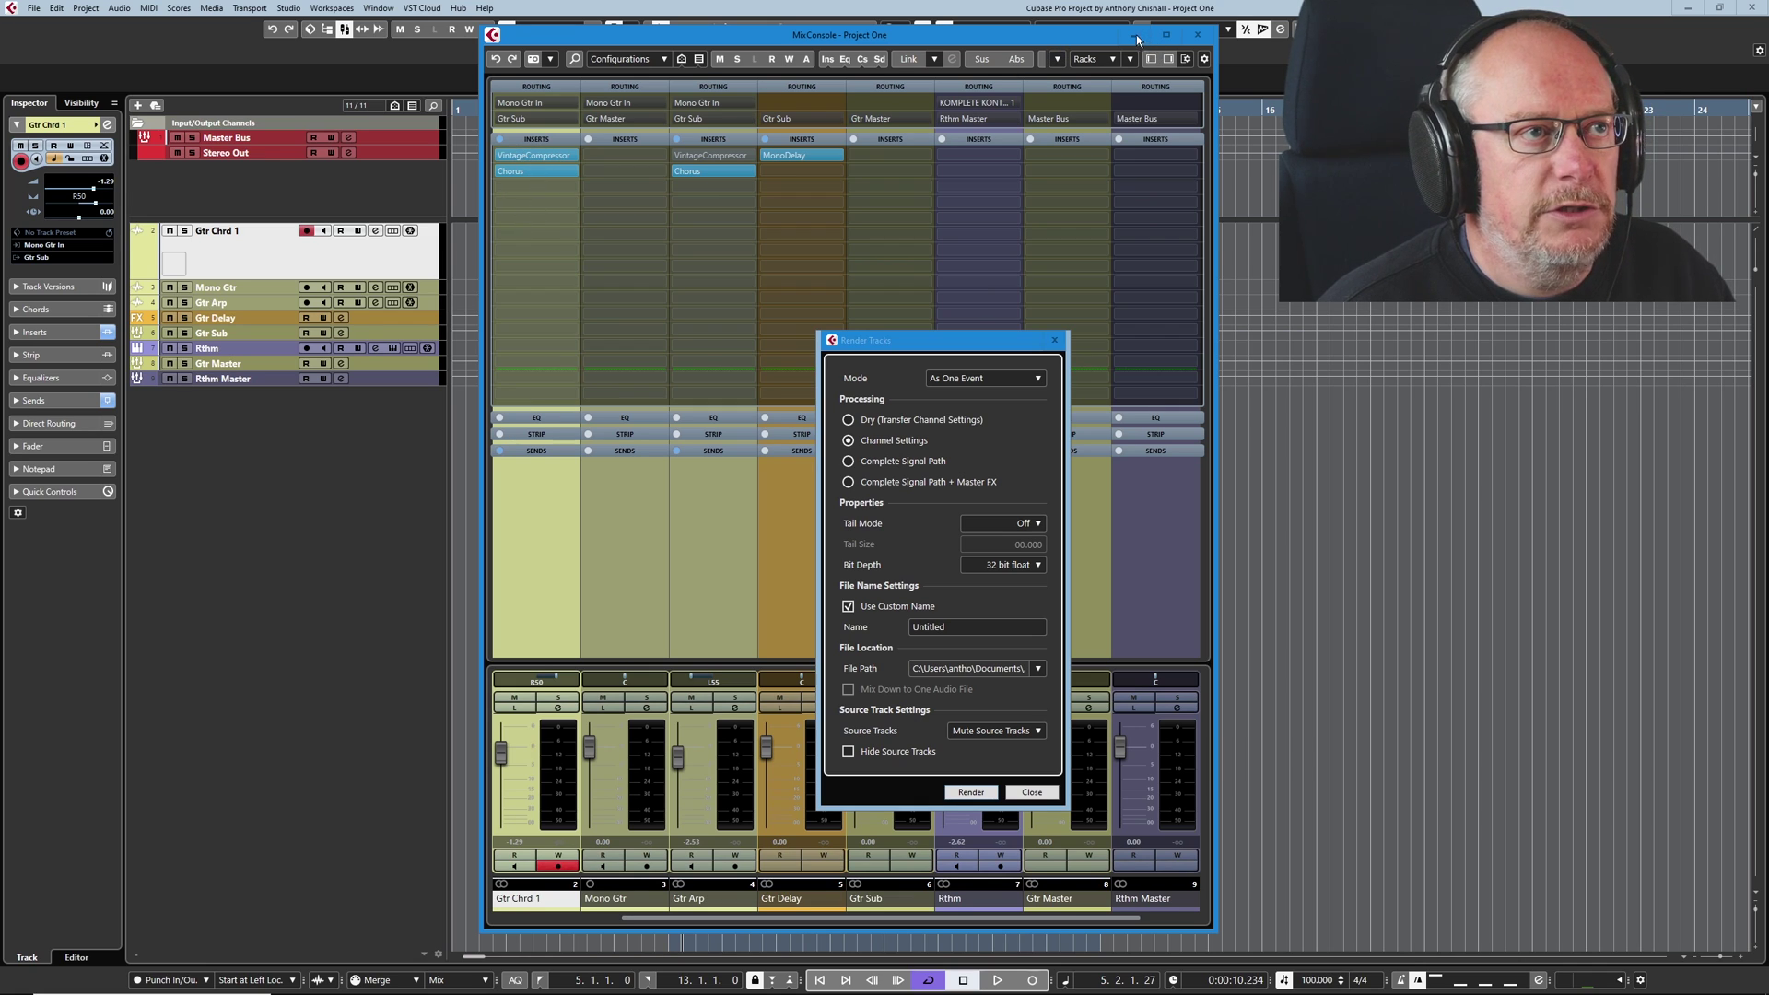
click(1001, 340)
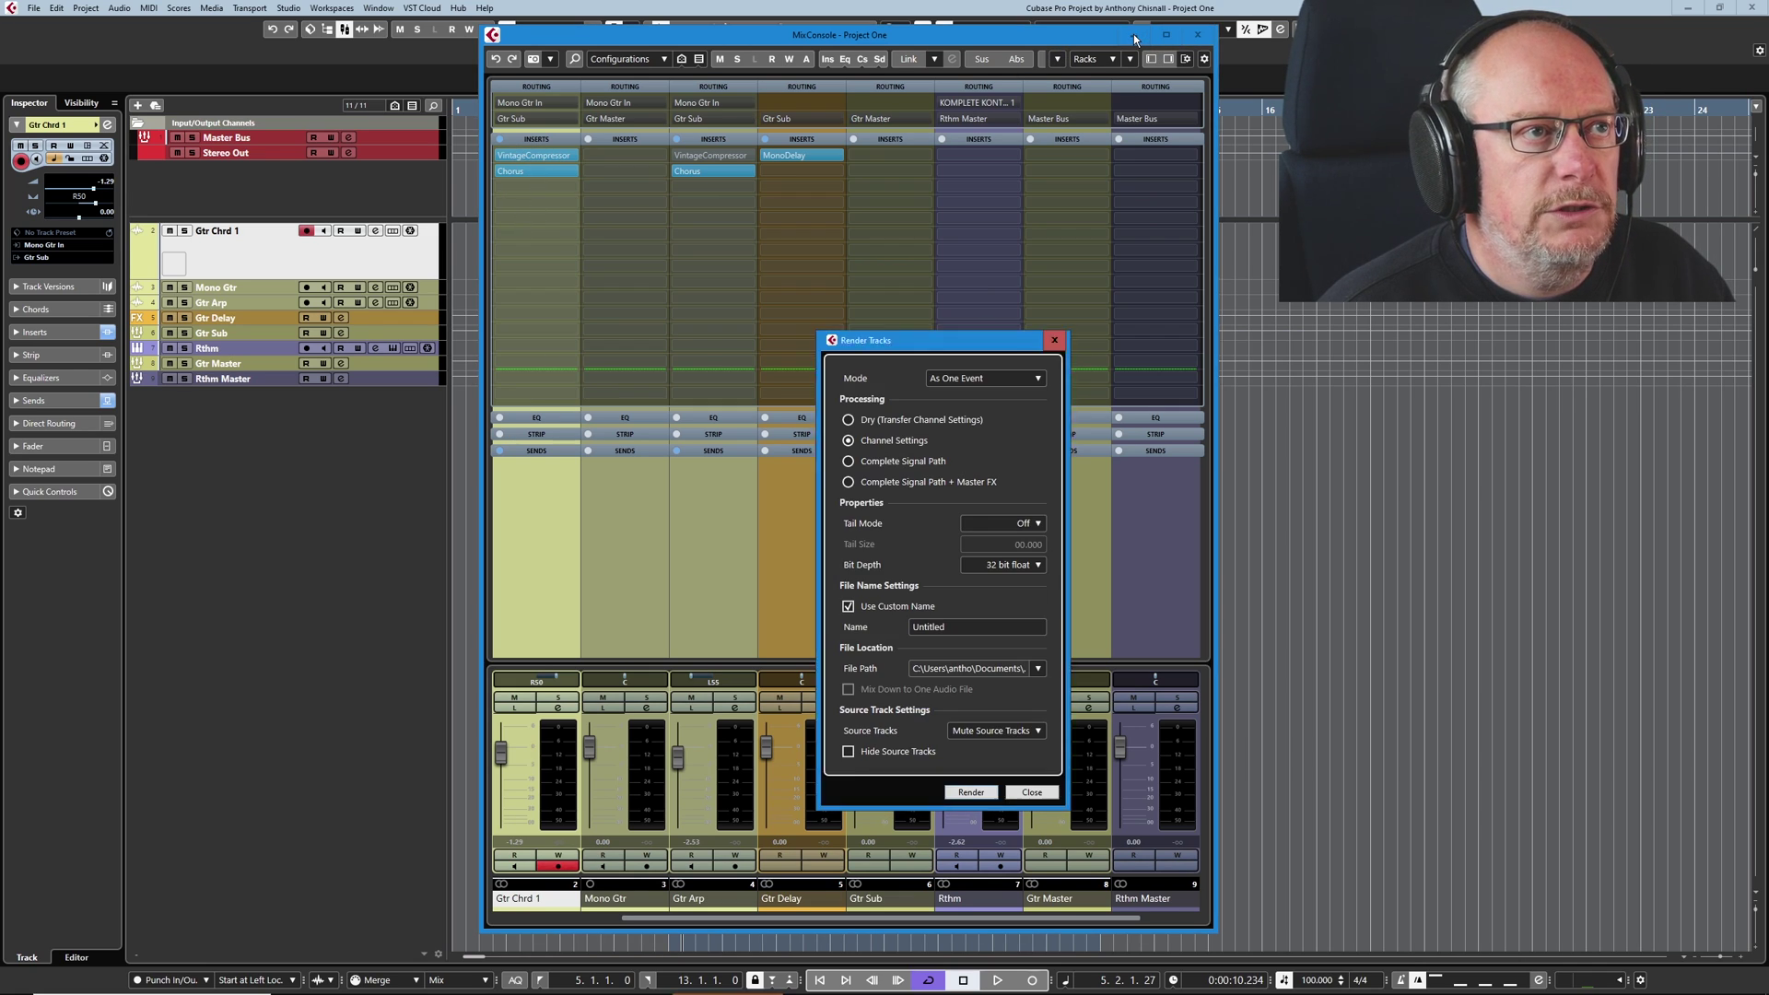
click(971, 793)
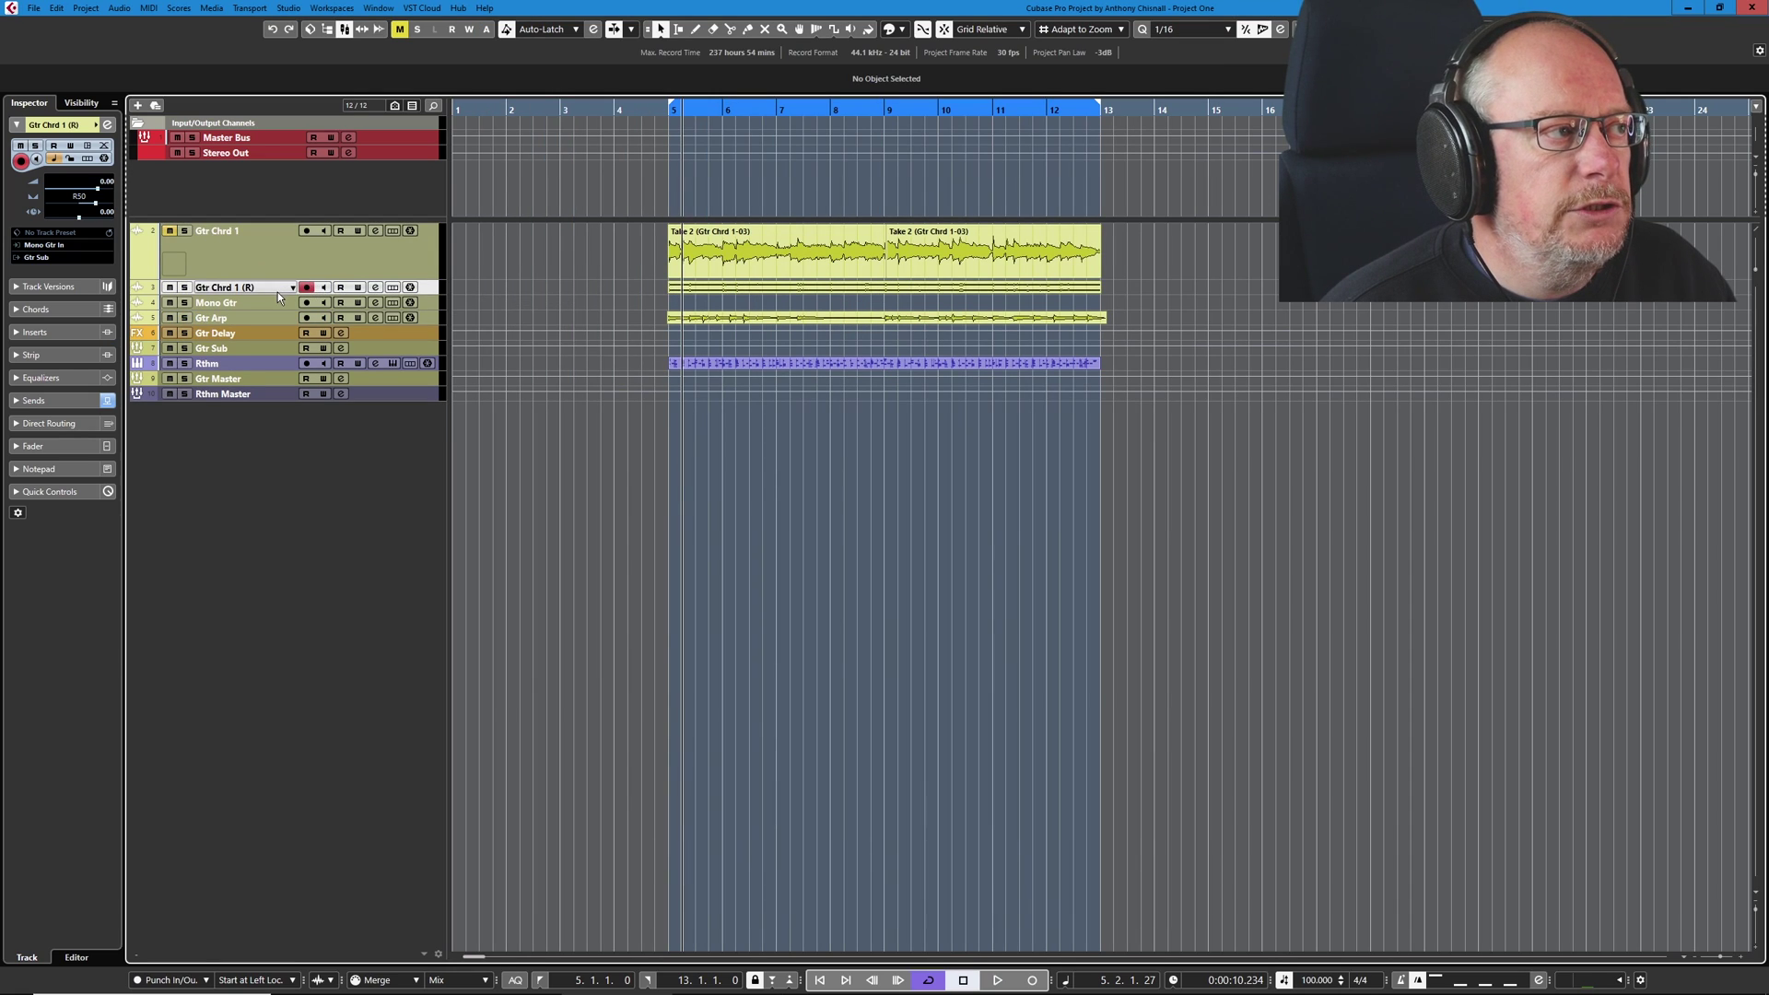
Enlarge the new Gtr Chrd 1 (R) track, check its Channel Settings, and audition it soloed
drag(280, 296, 281, 351)
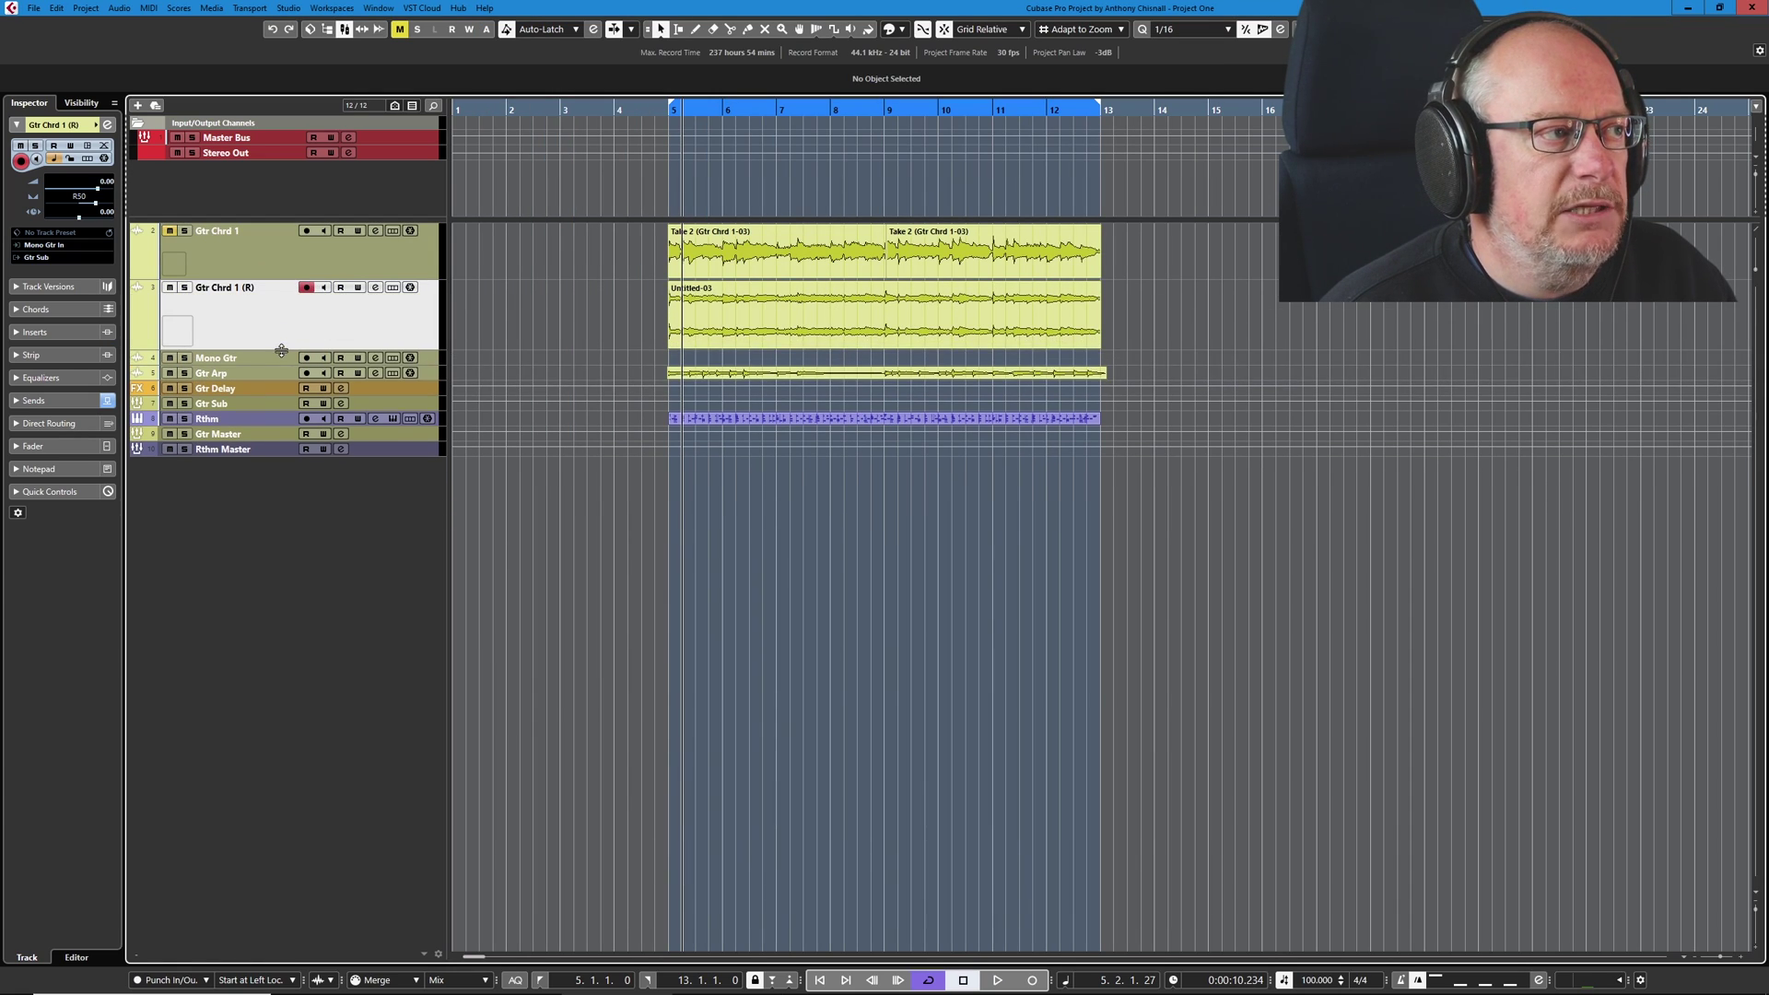
click(375, 288)
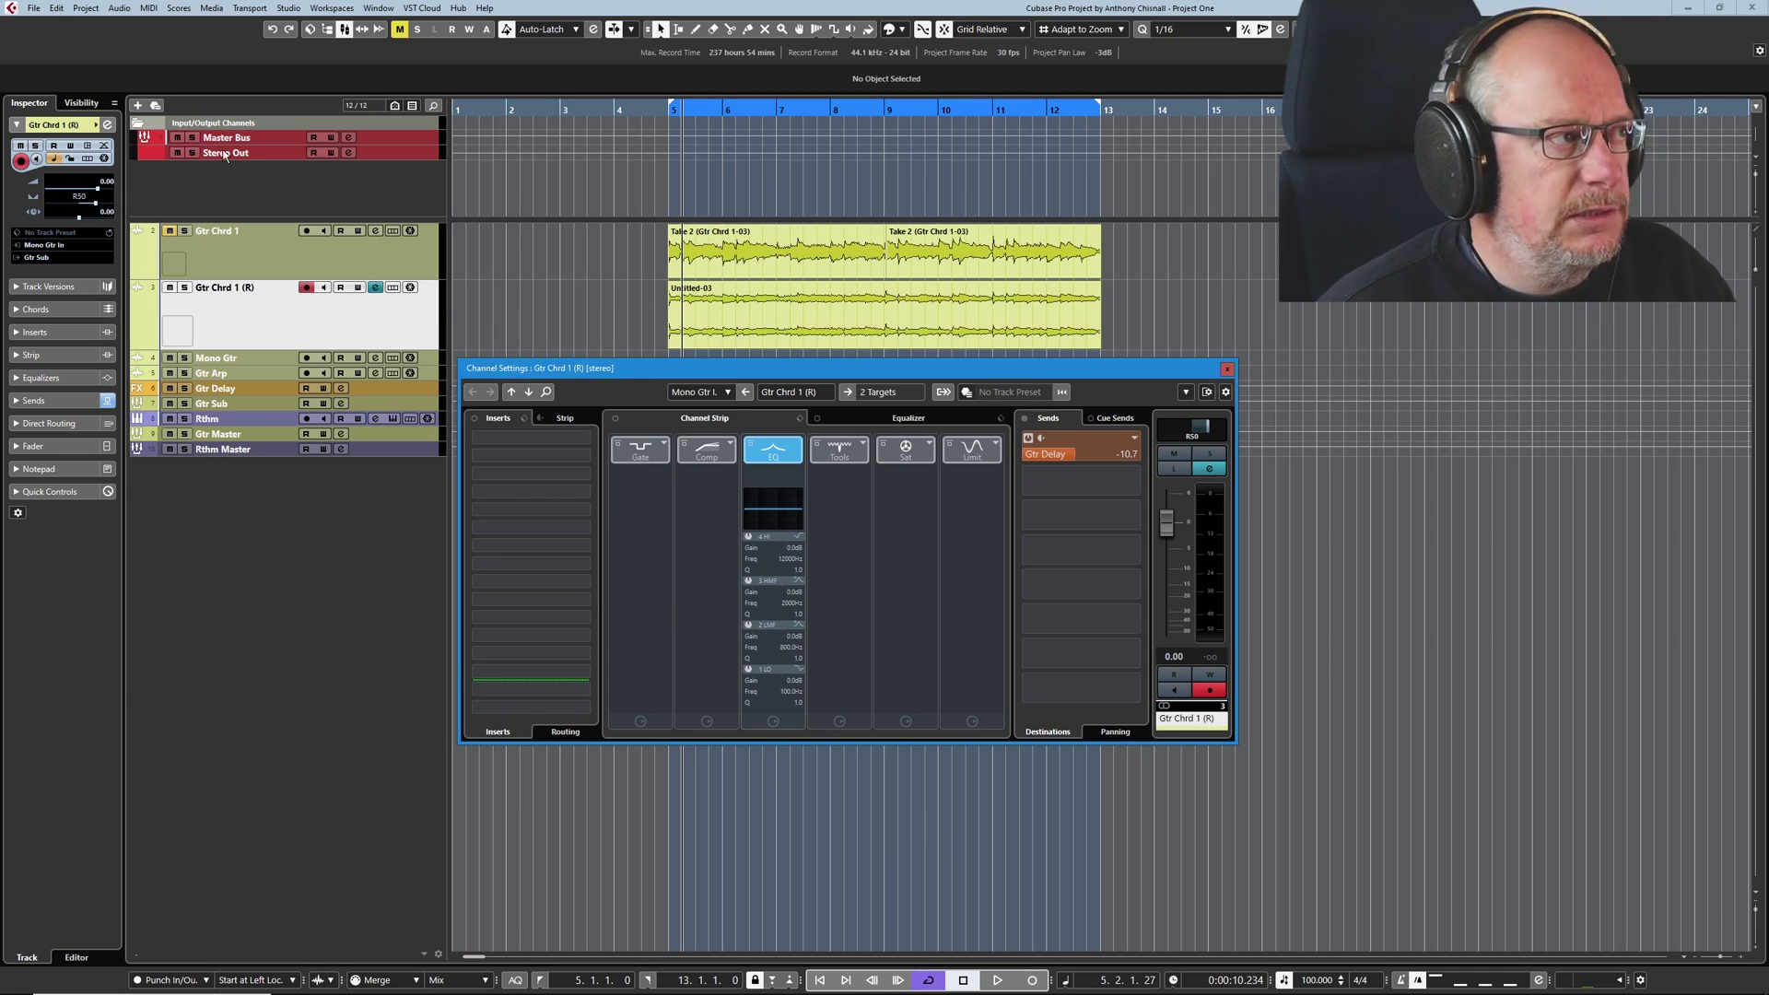
click(185, 288)
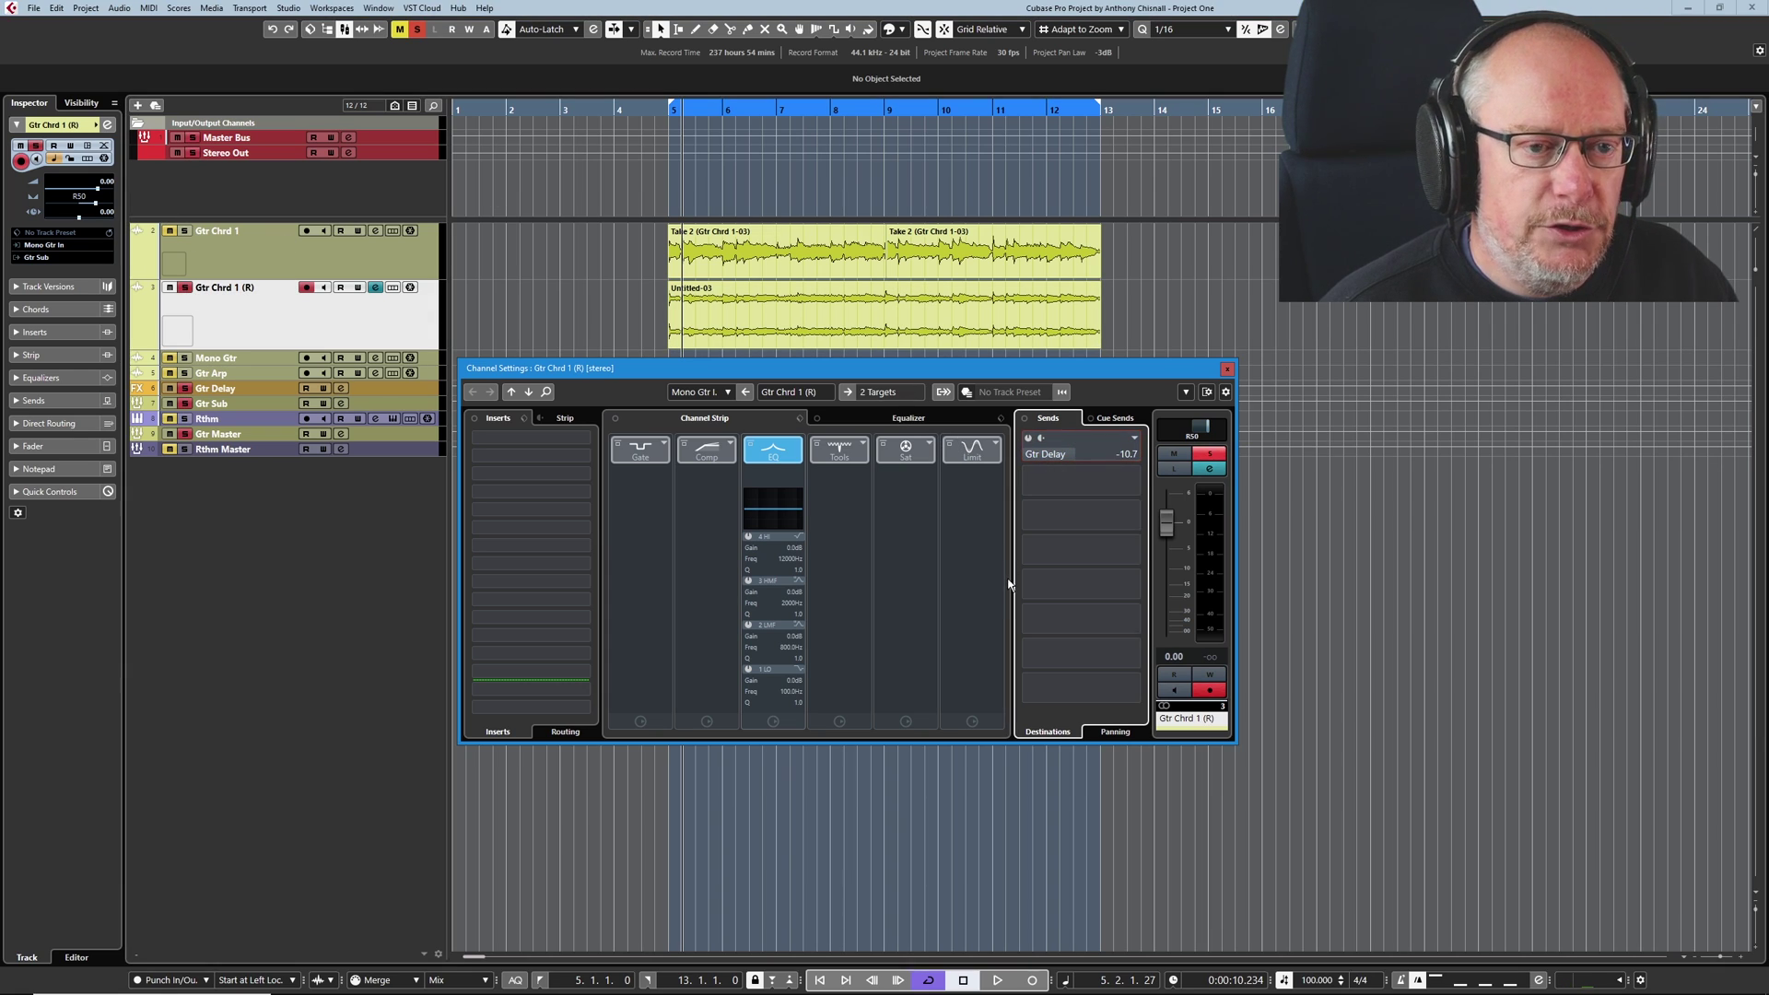
click(997, 980)
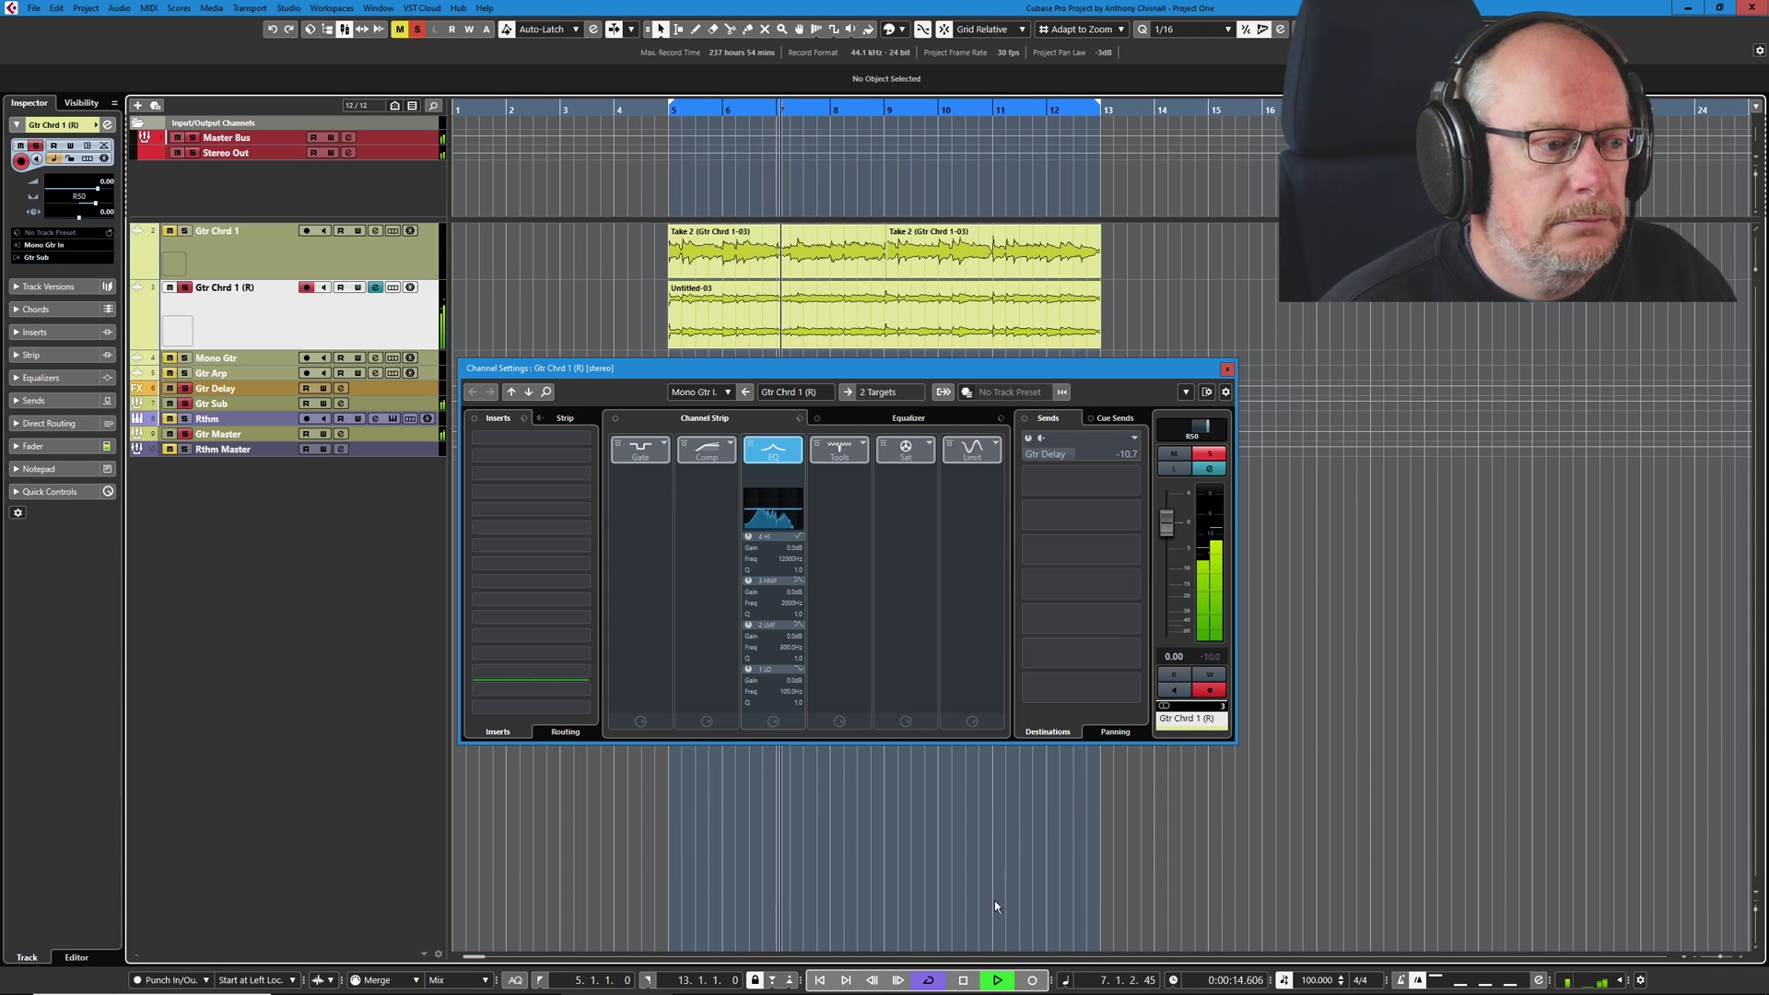
click(964, 979)
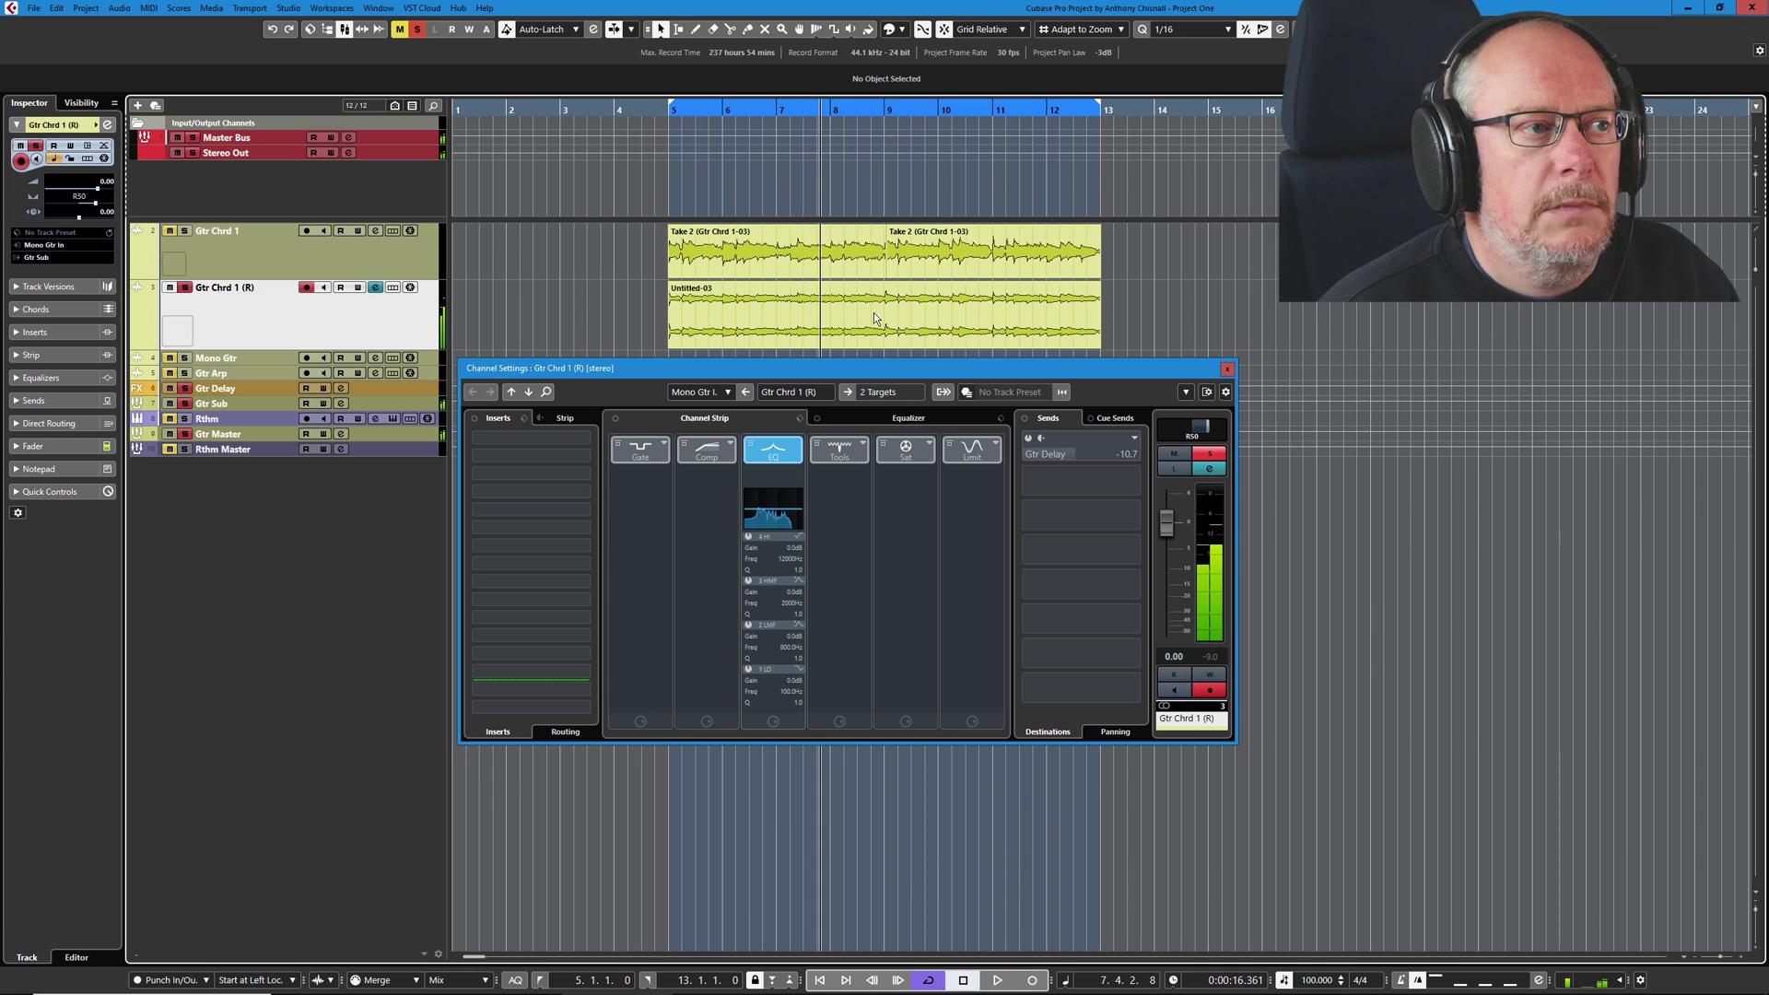
click(1286, 350)
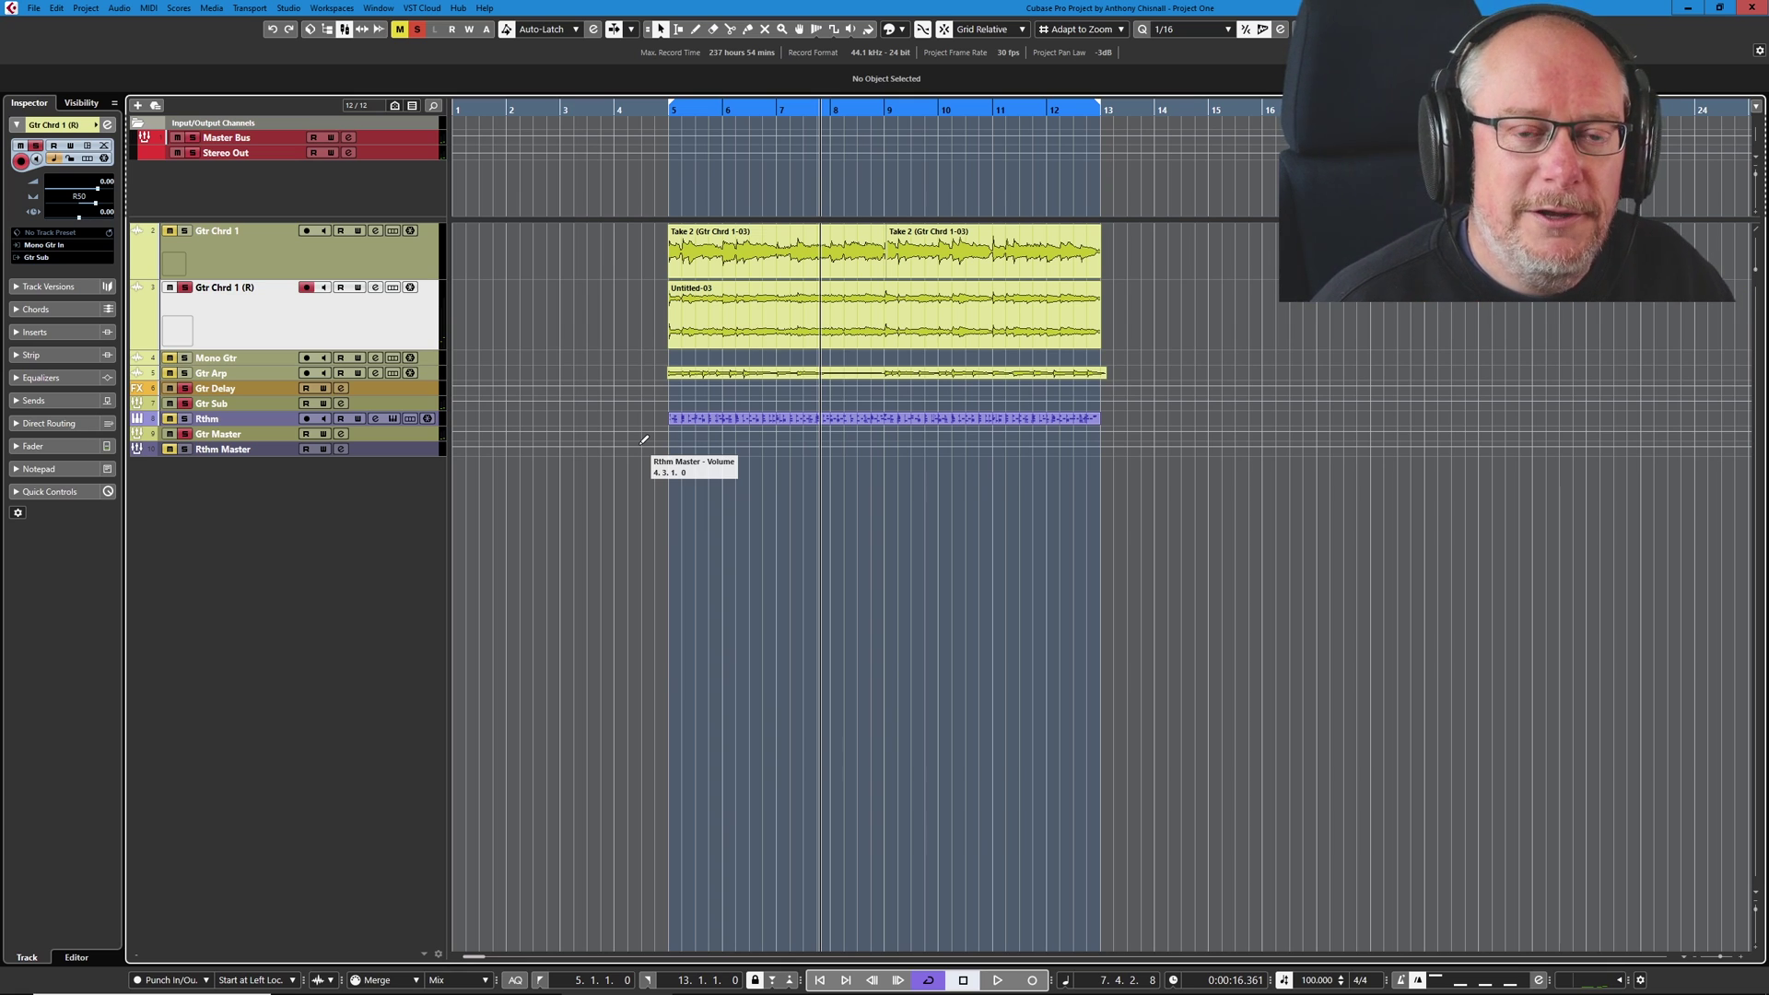
Inspect the rendered audio files in the Pool
click(328, 30)
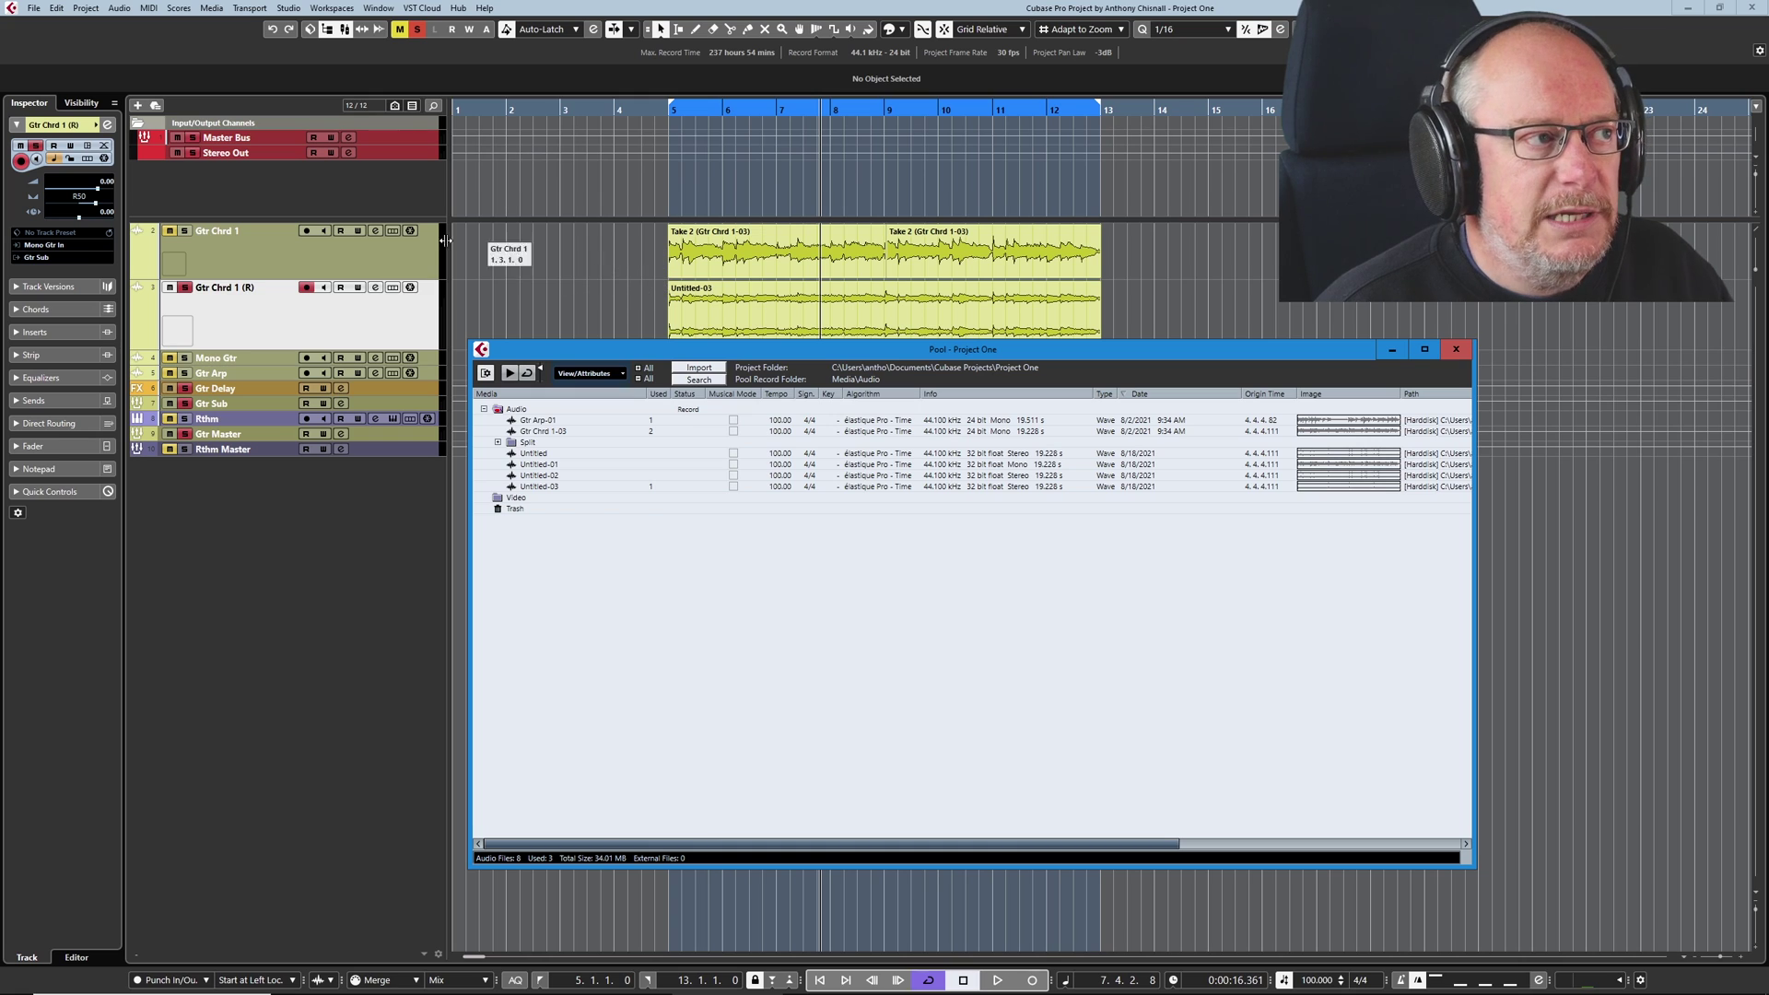
drag(838, 352, 884, 407)
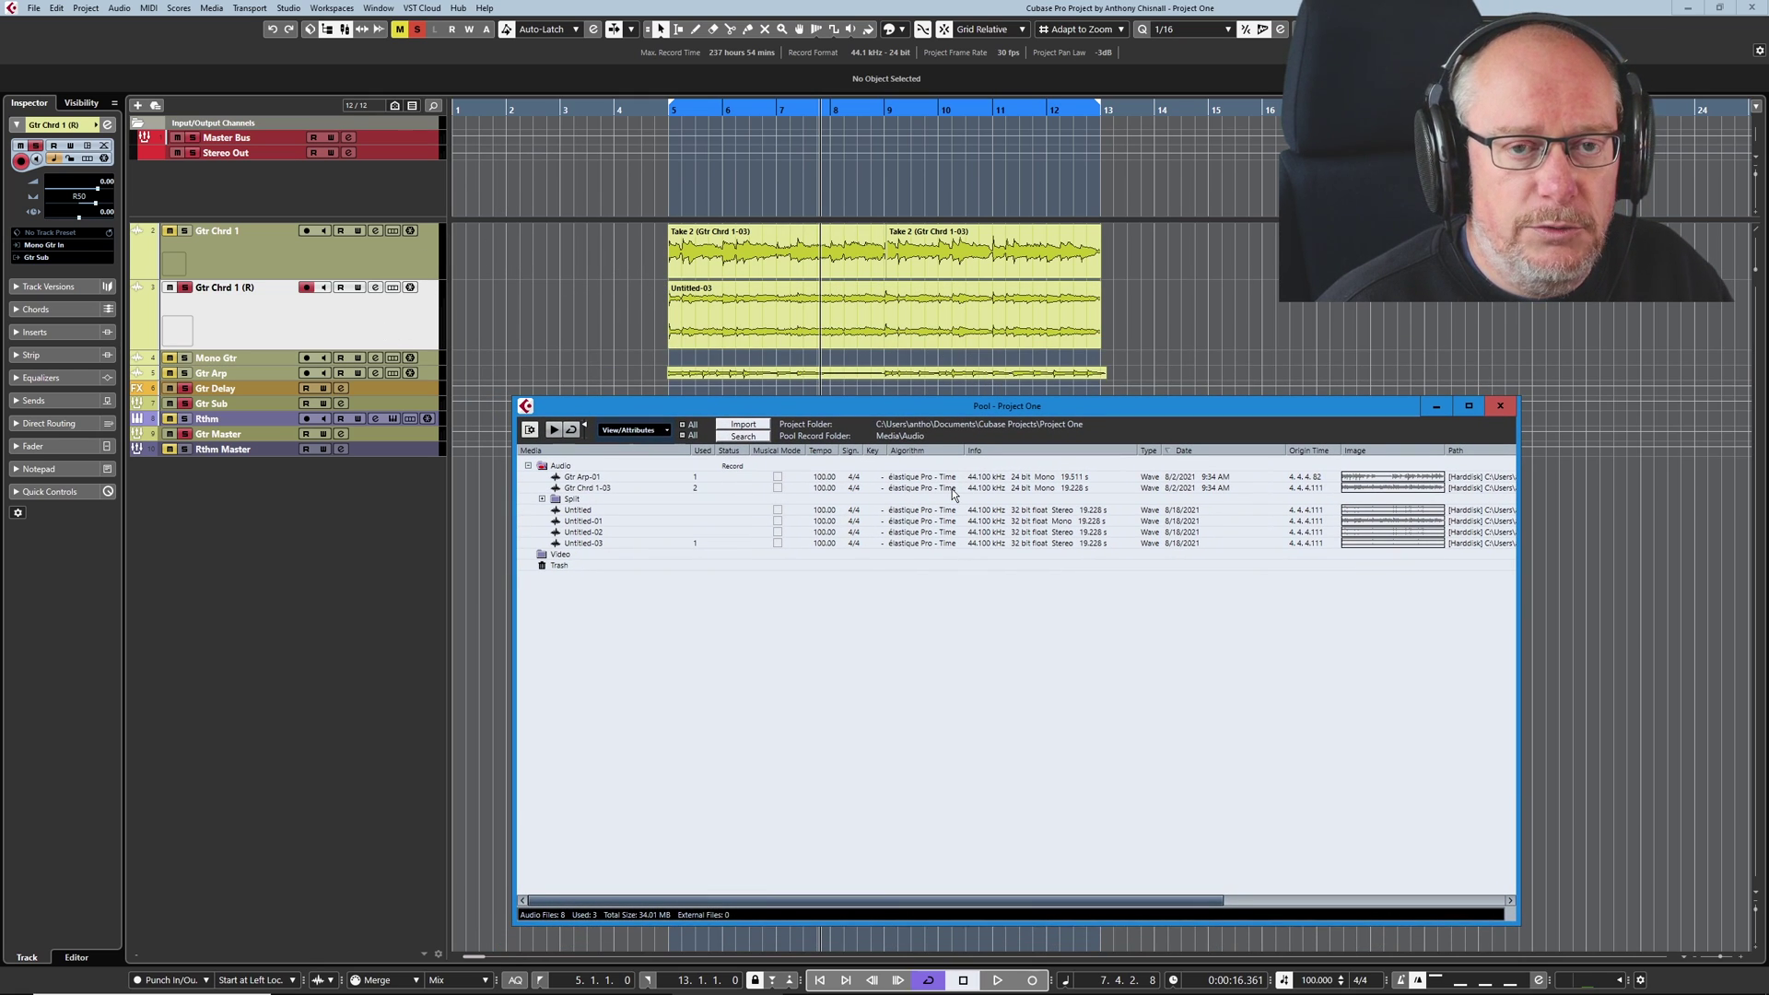
drag(954, 495, 1098, 231)
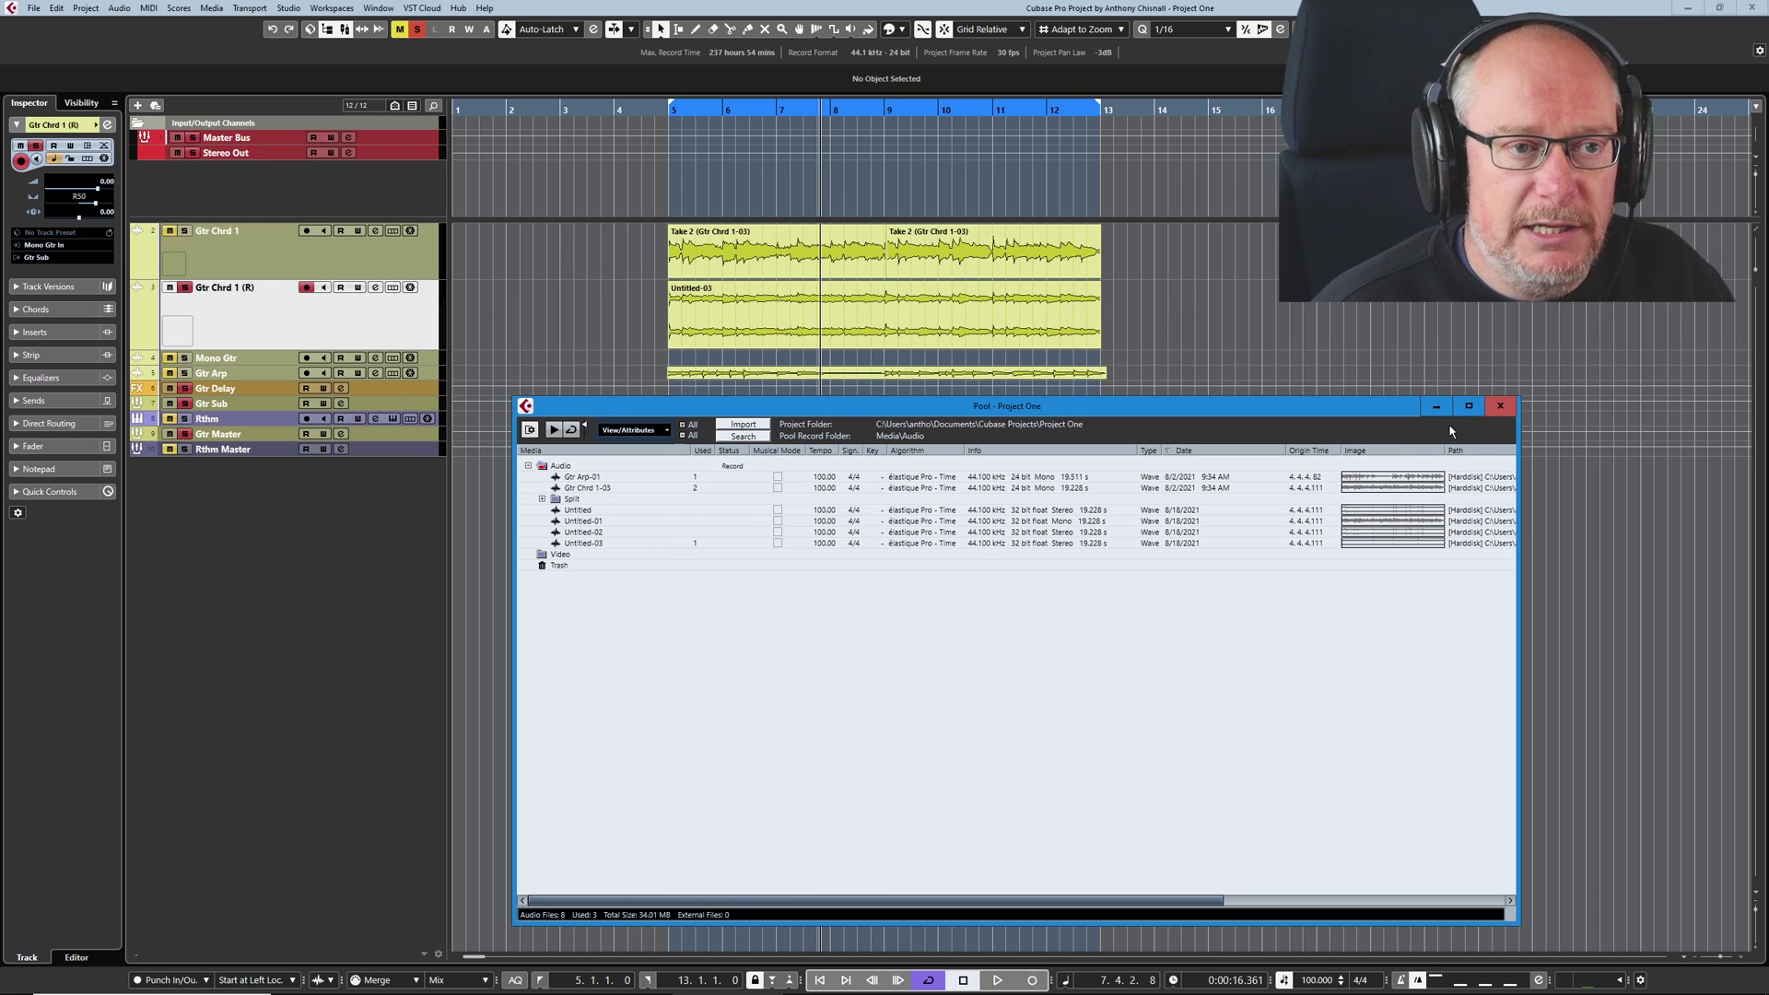
click(1500, 405)
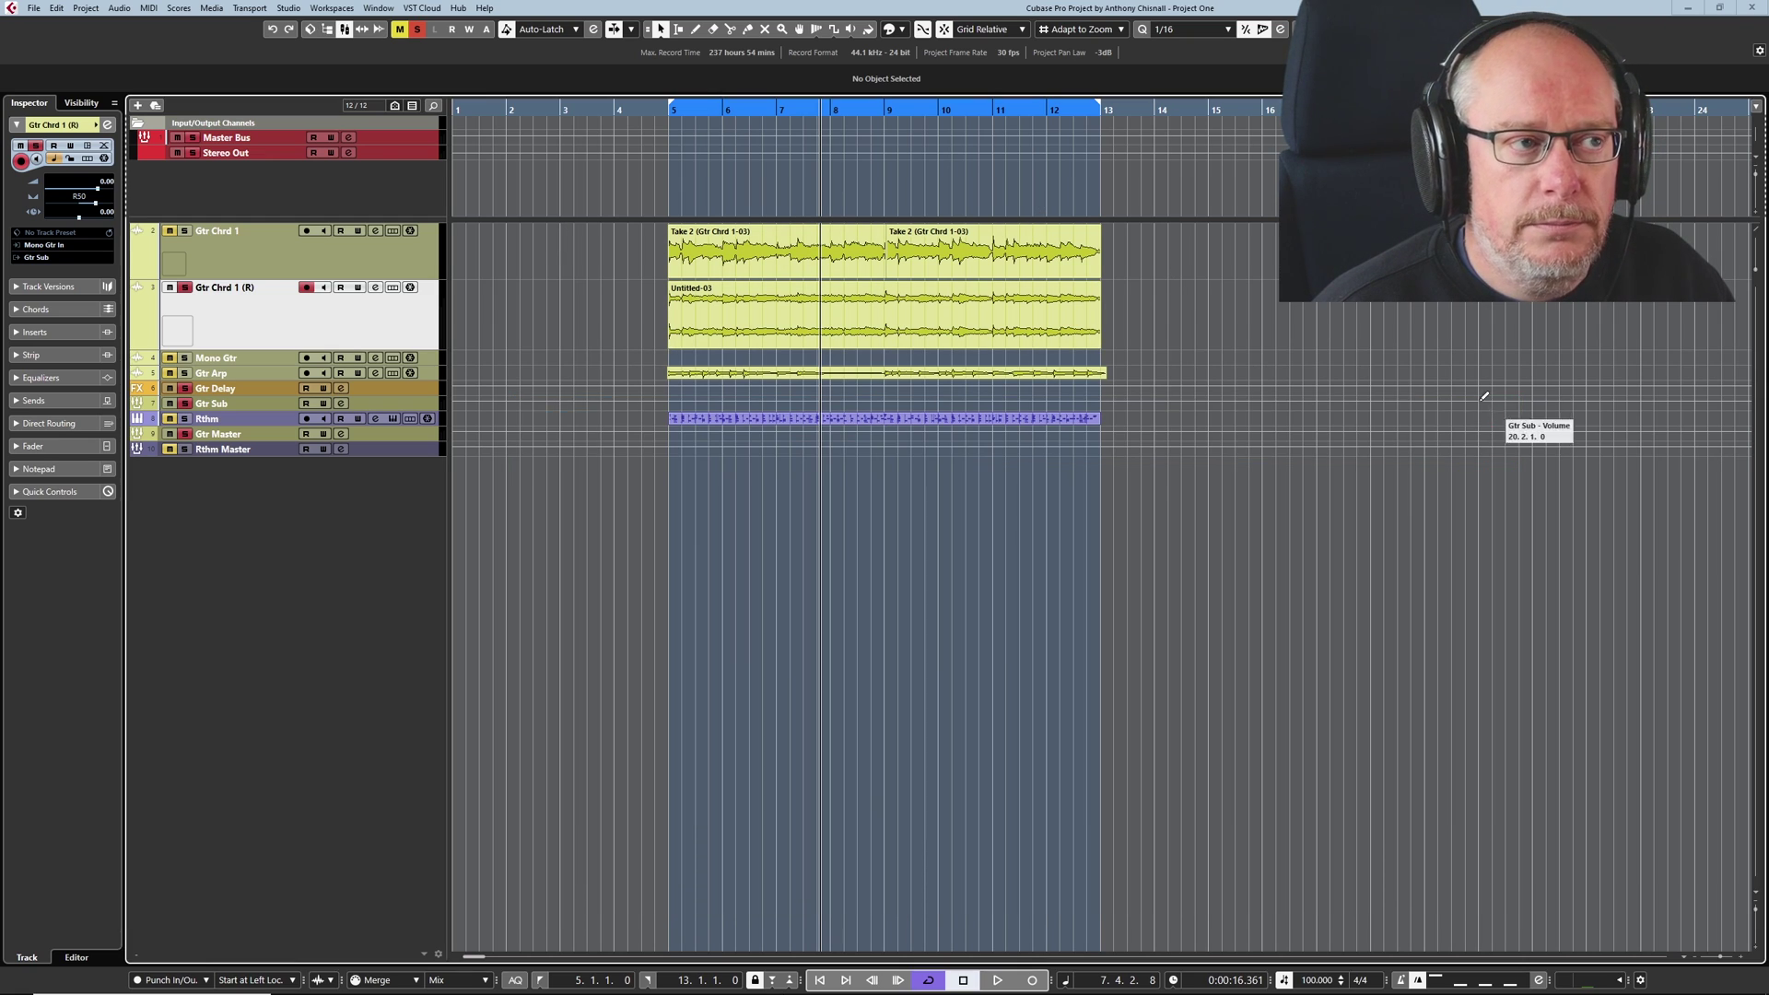
Revert the project to its saved version, deleting the new render files, and recheck the Pool
click(32, 8)
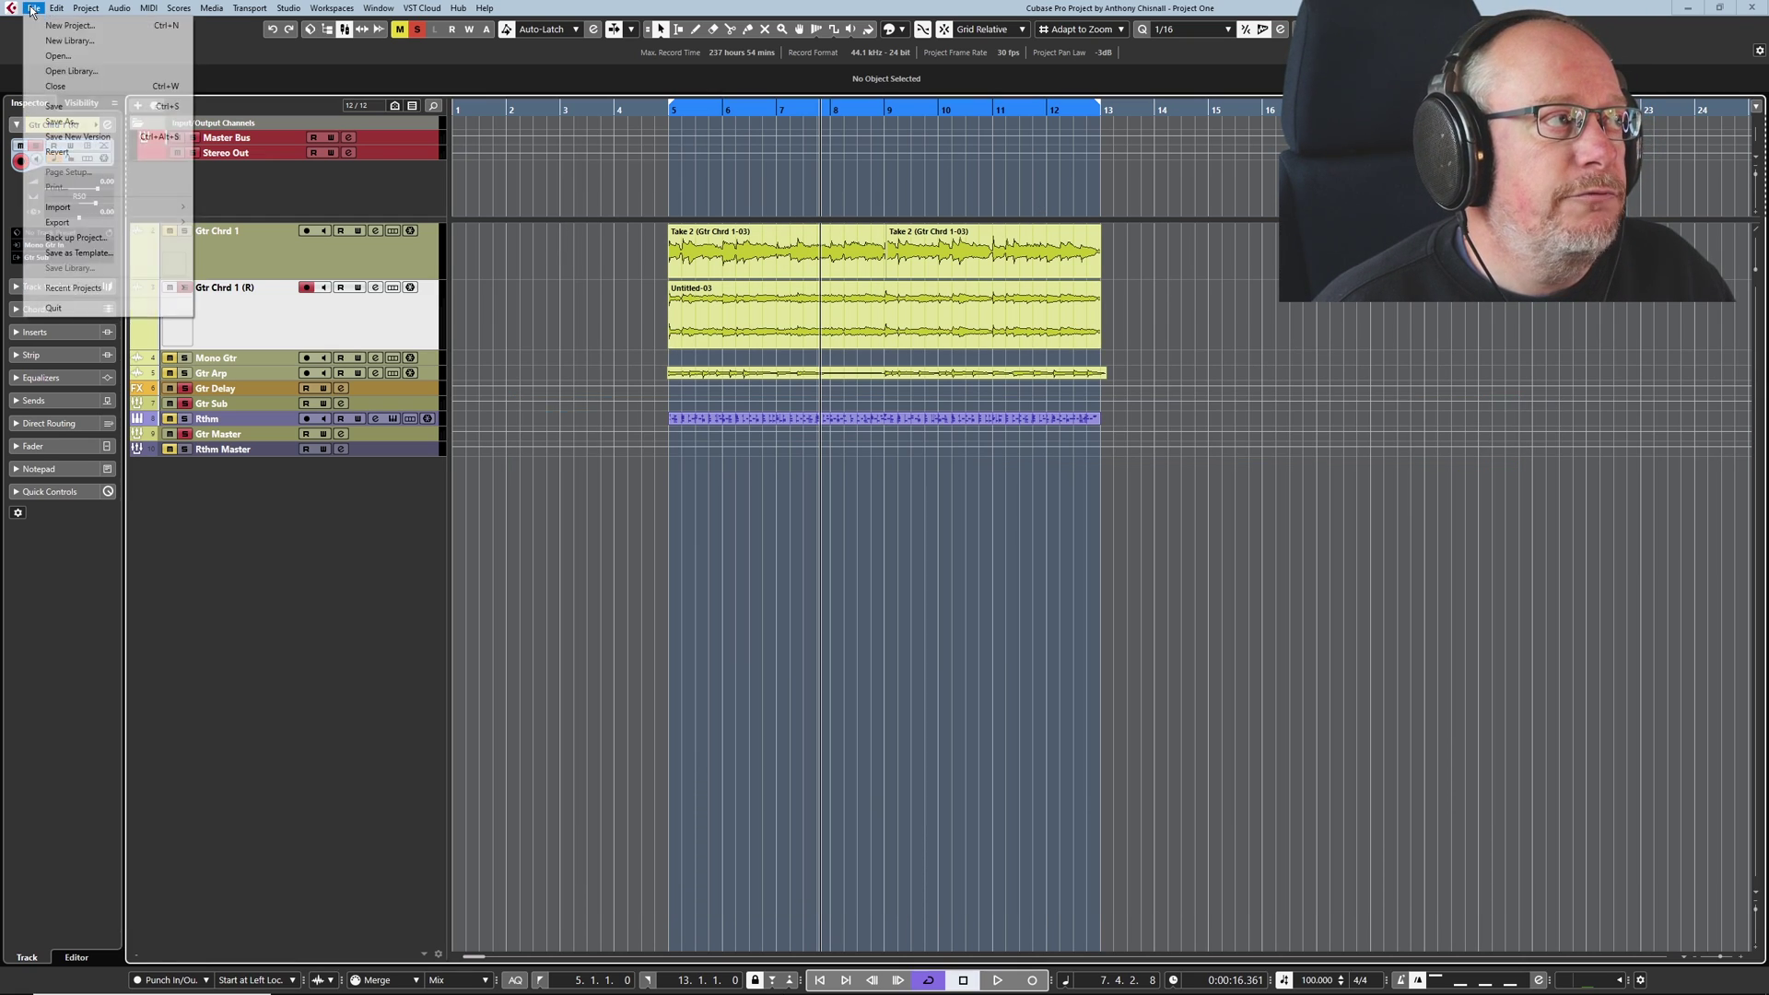
click(58, 153)
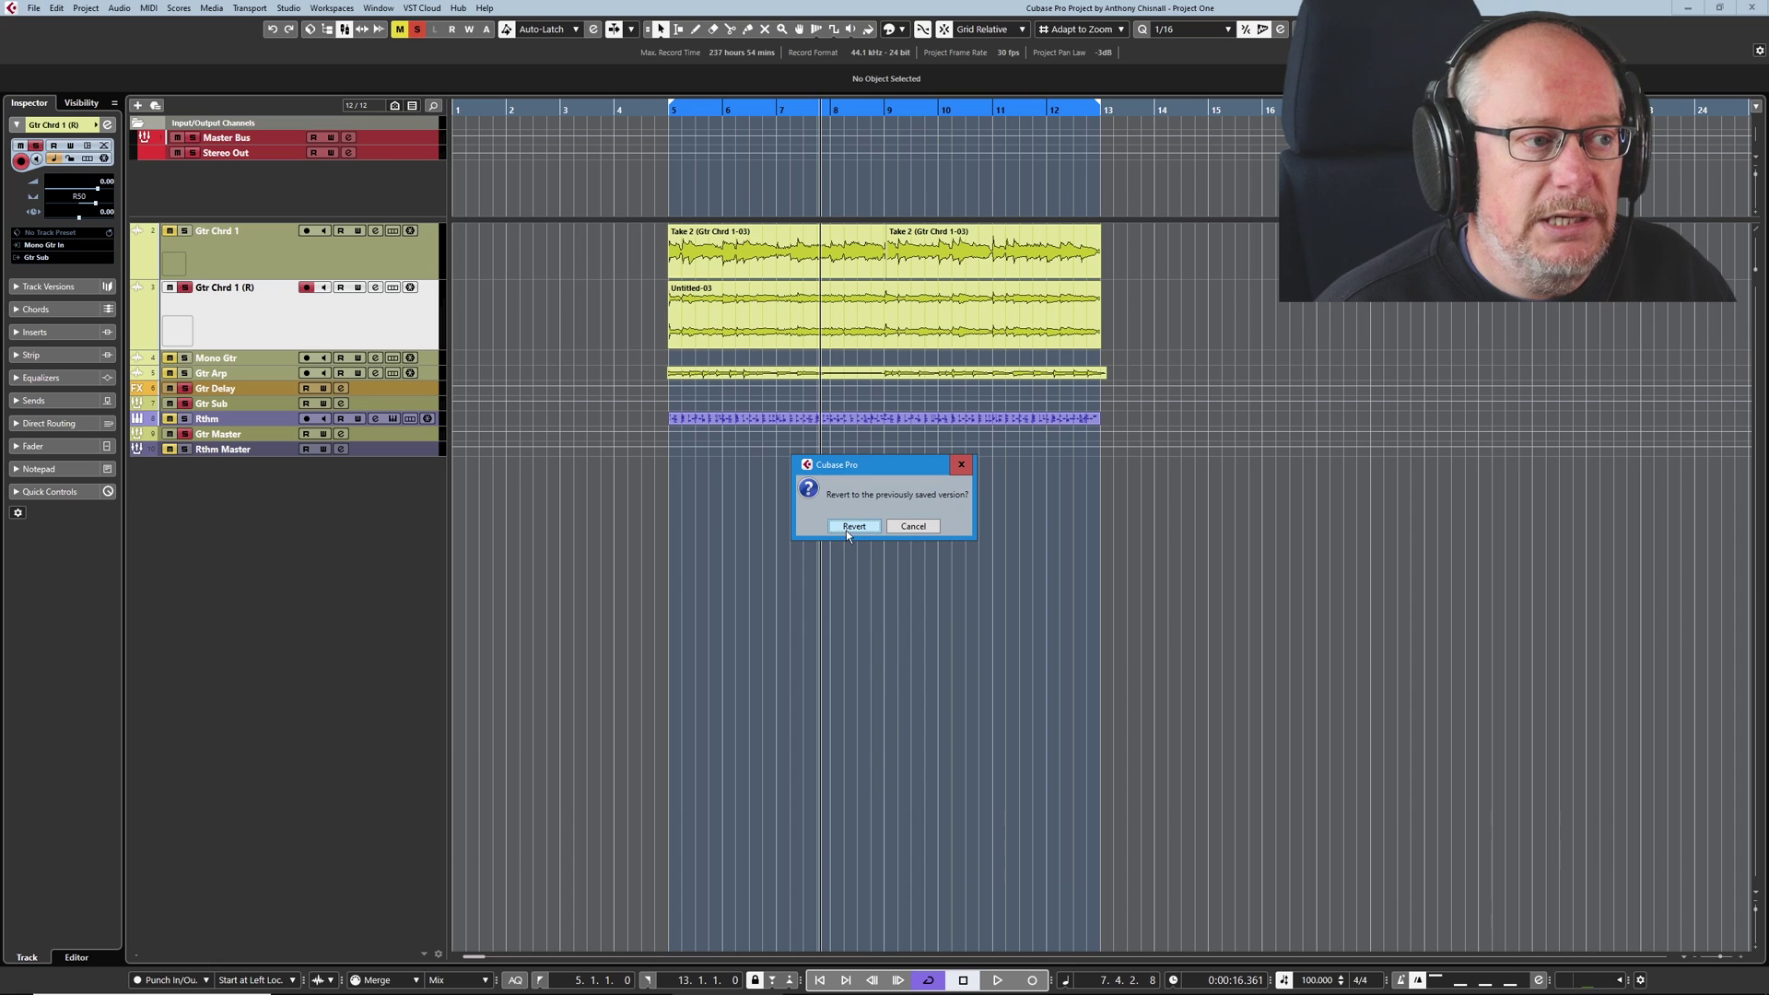
click(851, 527)
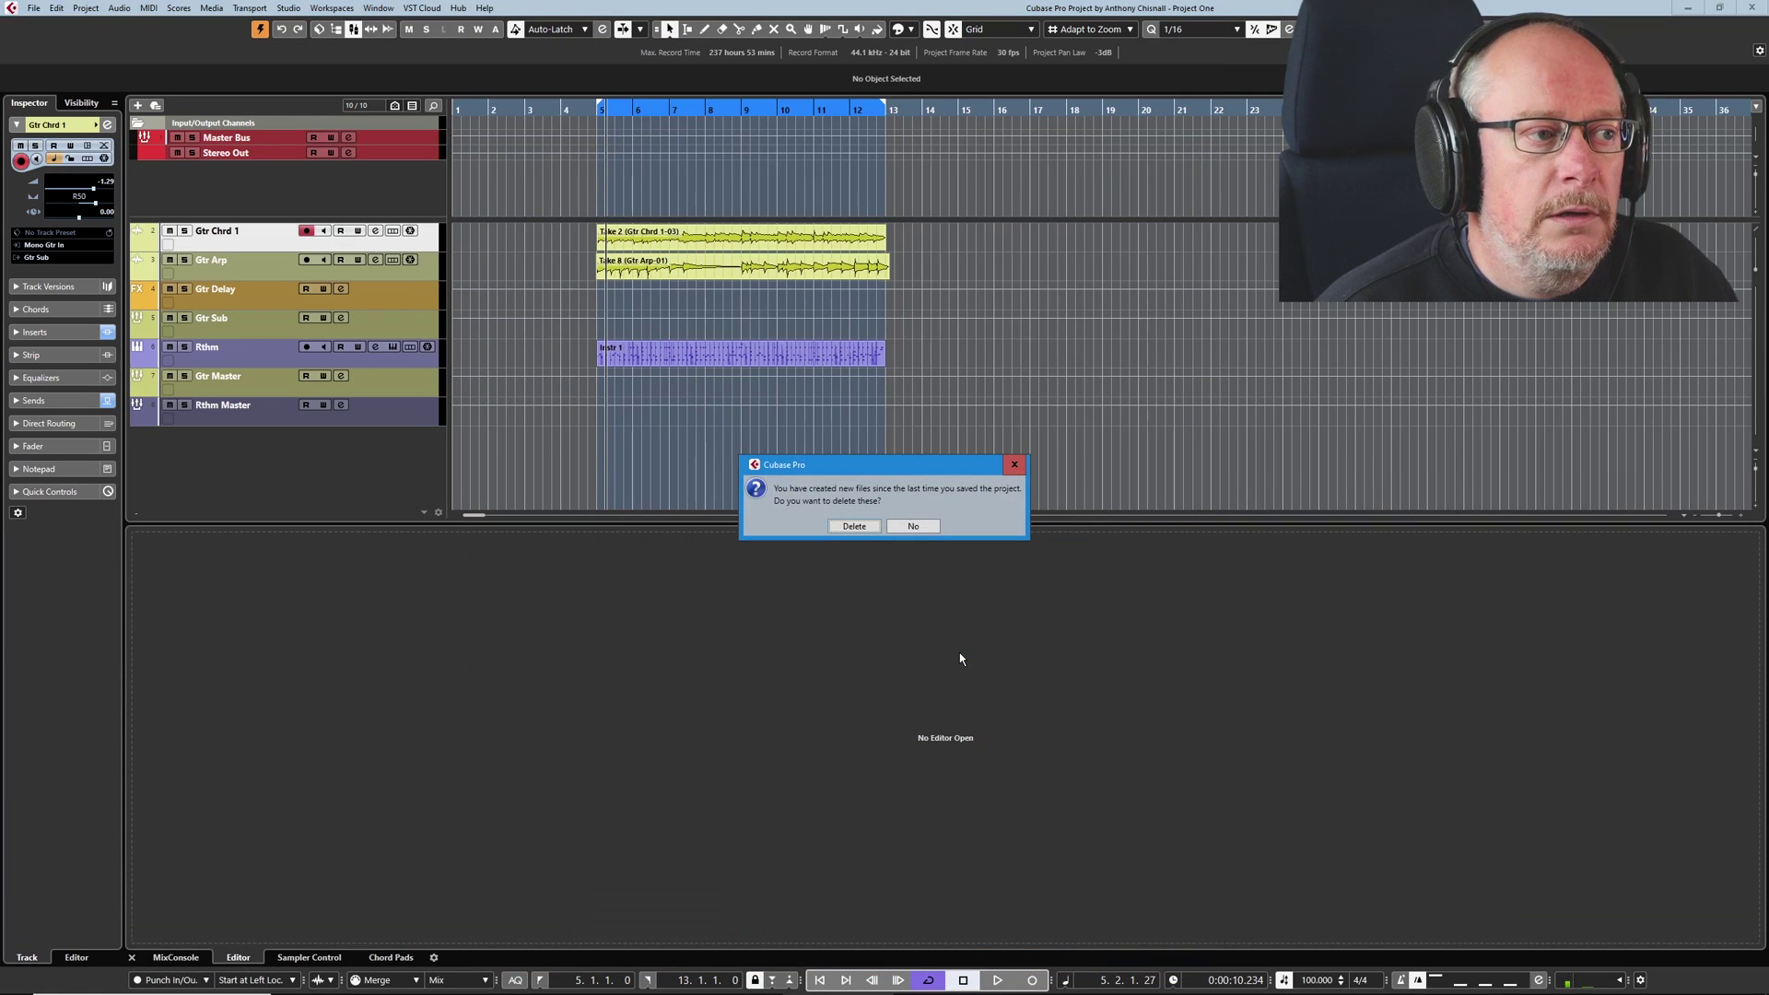
click(850, 527)
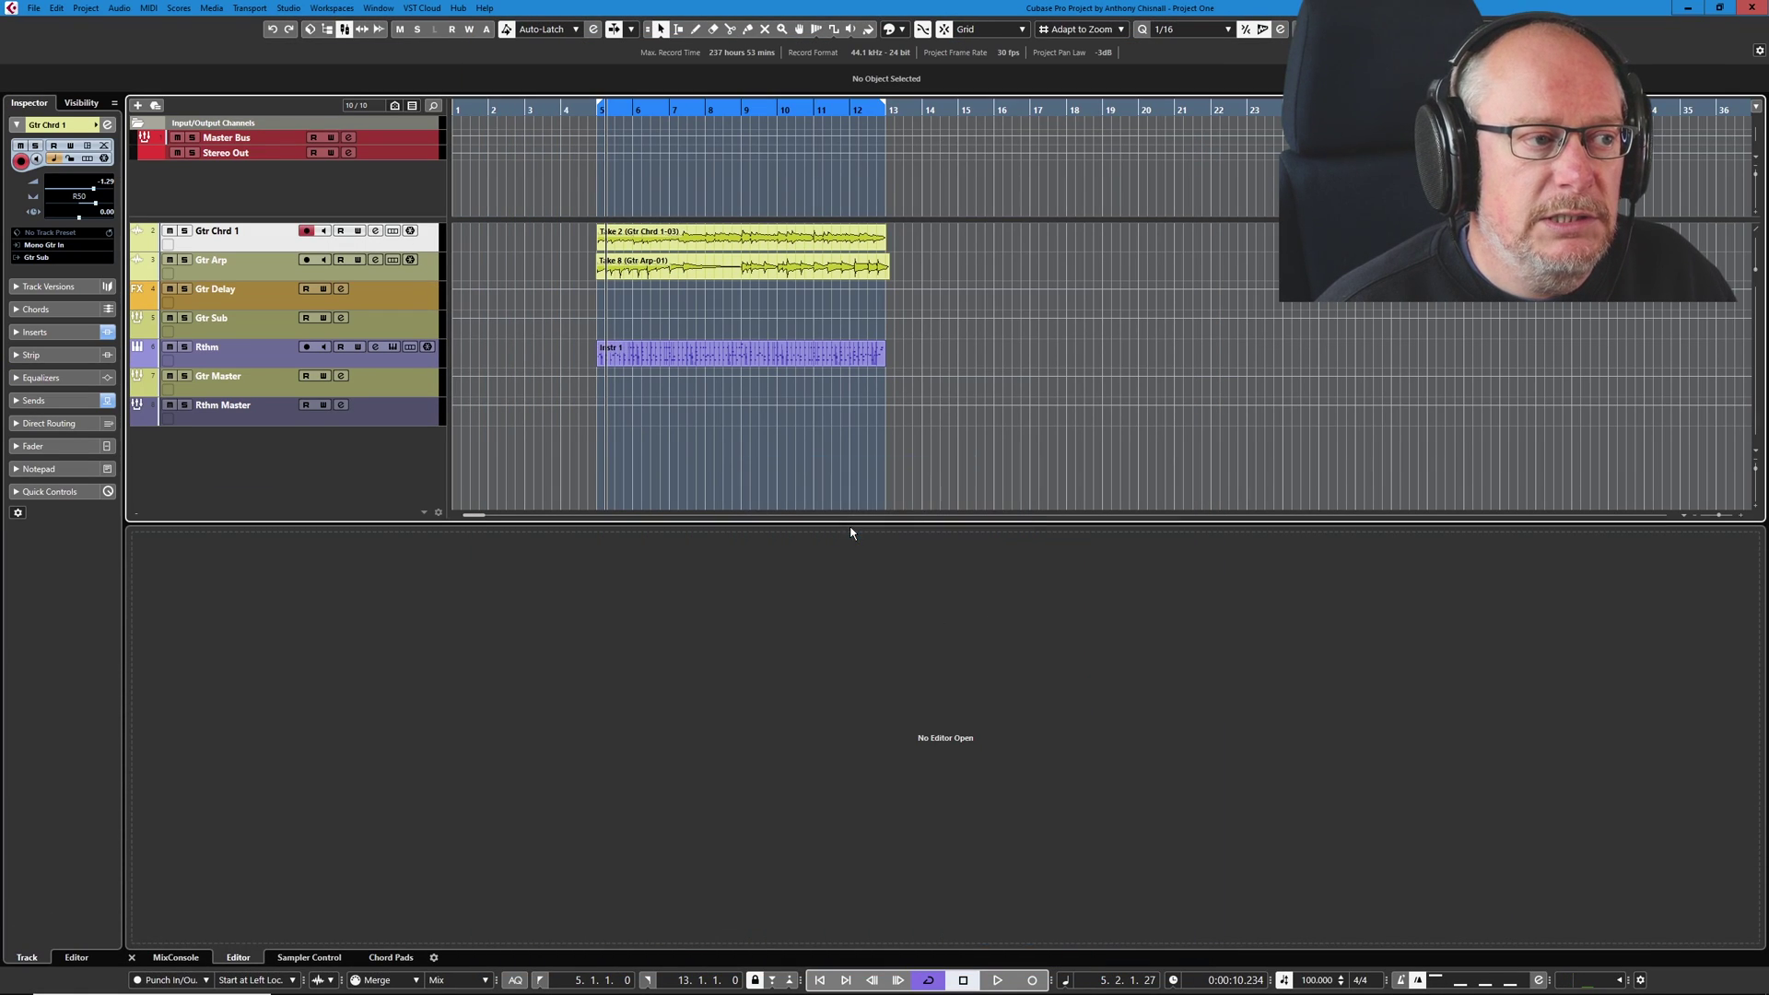
click(327, 30)
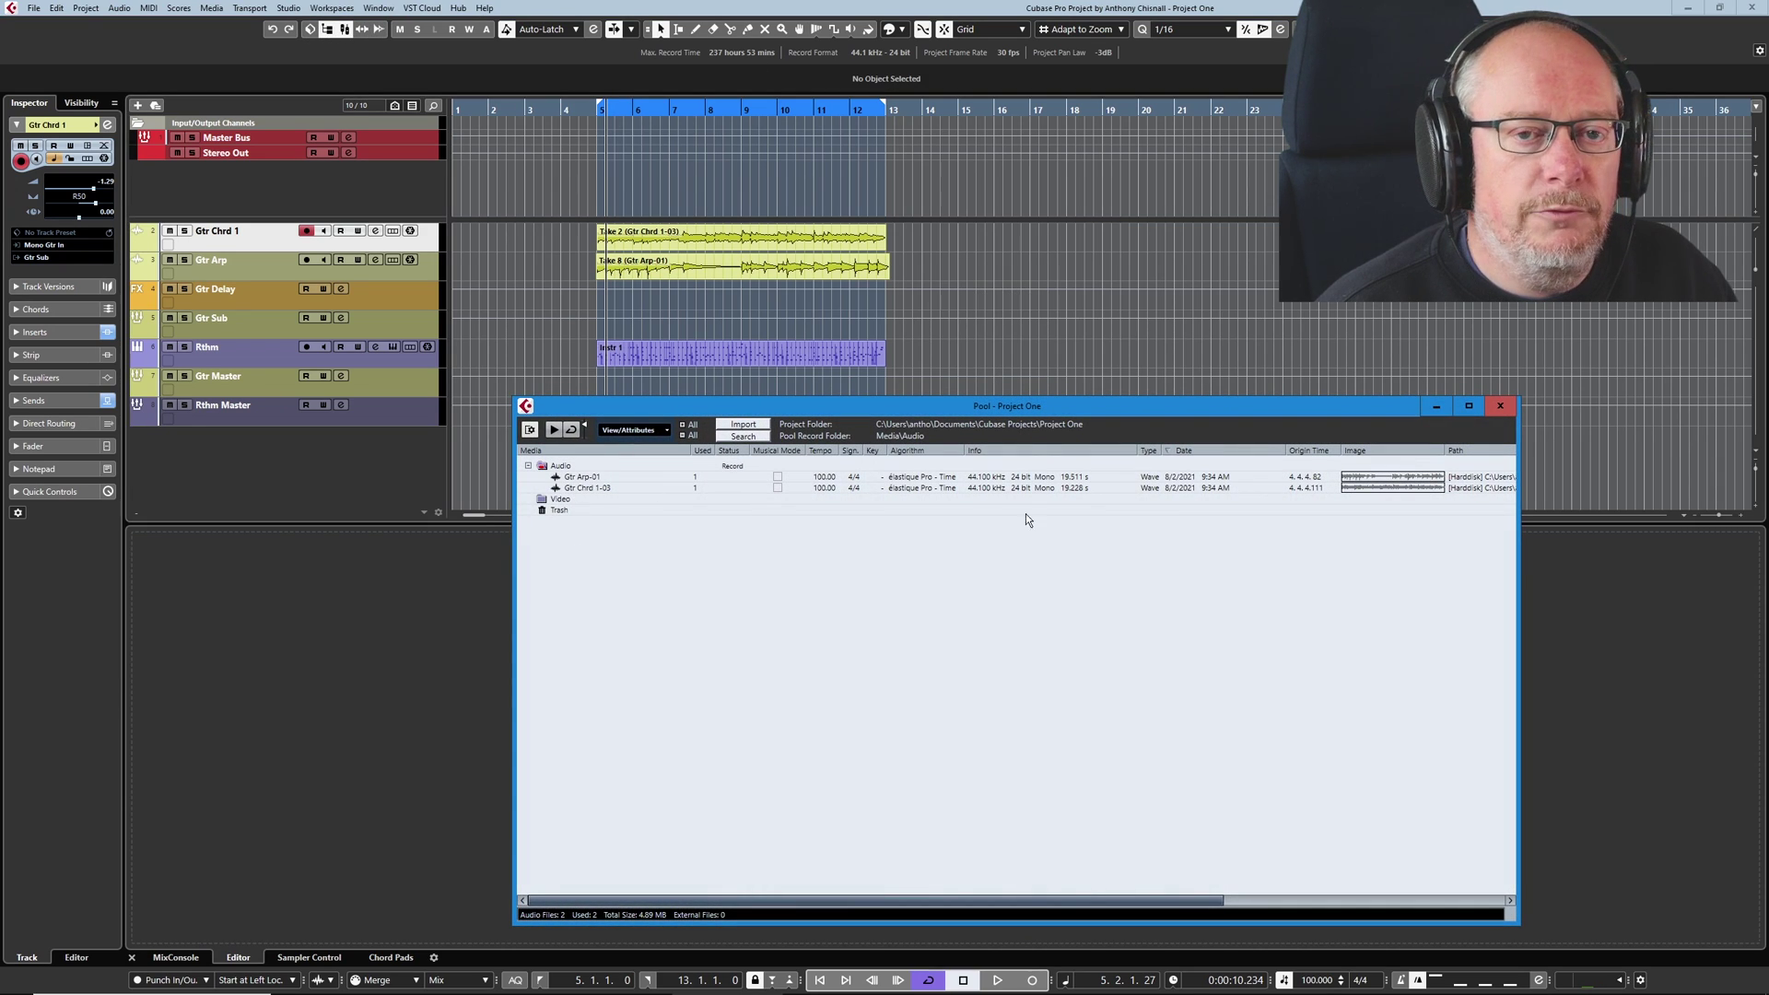
click(1500, 405)
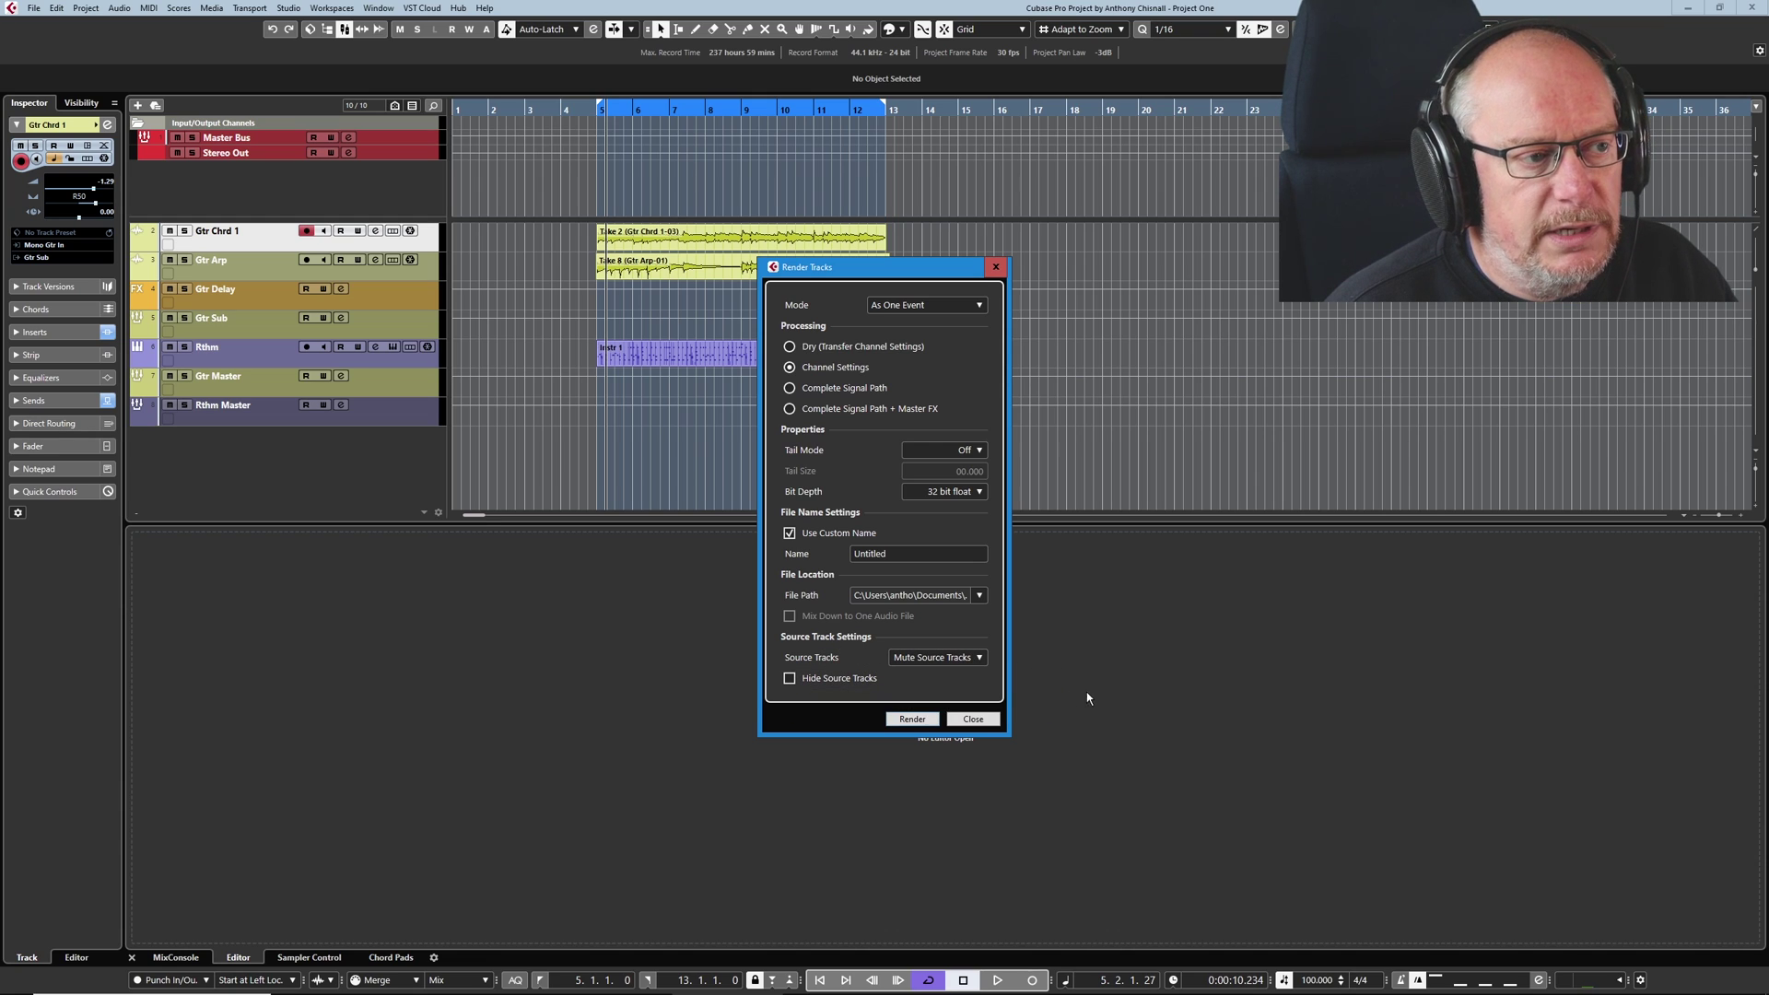
Render Gtr Chrd 1 again with Source Tracks set to Disable Source Tracks
click(959, 658)
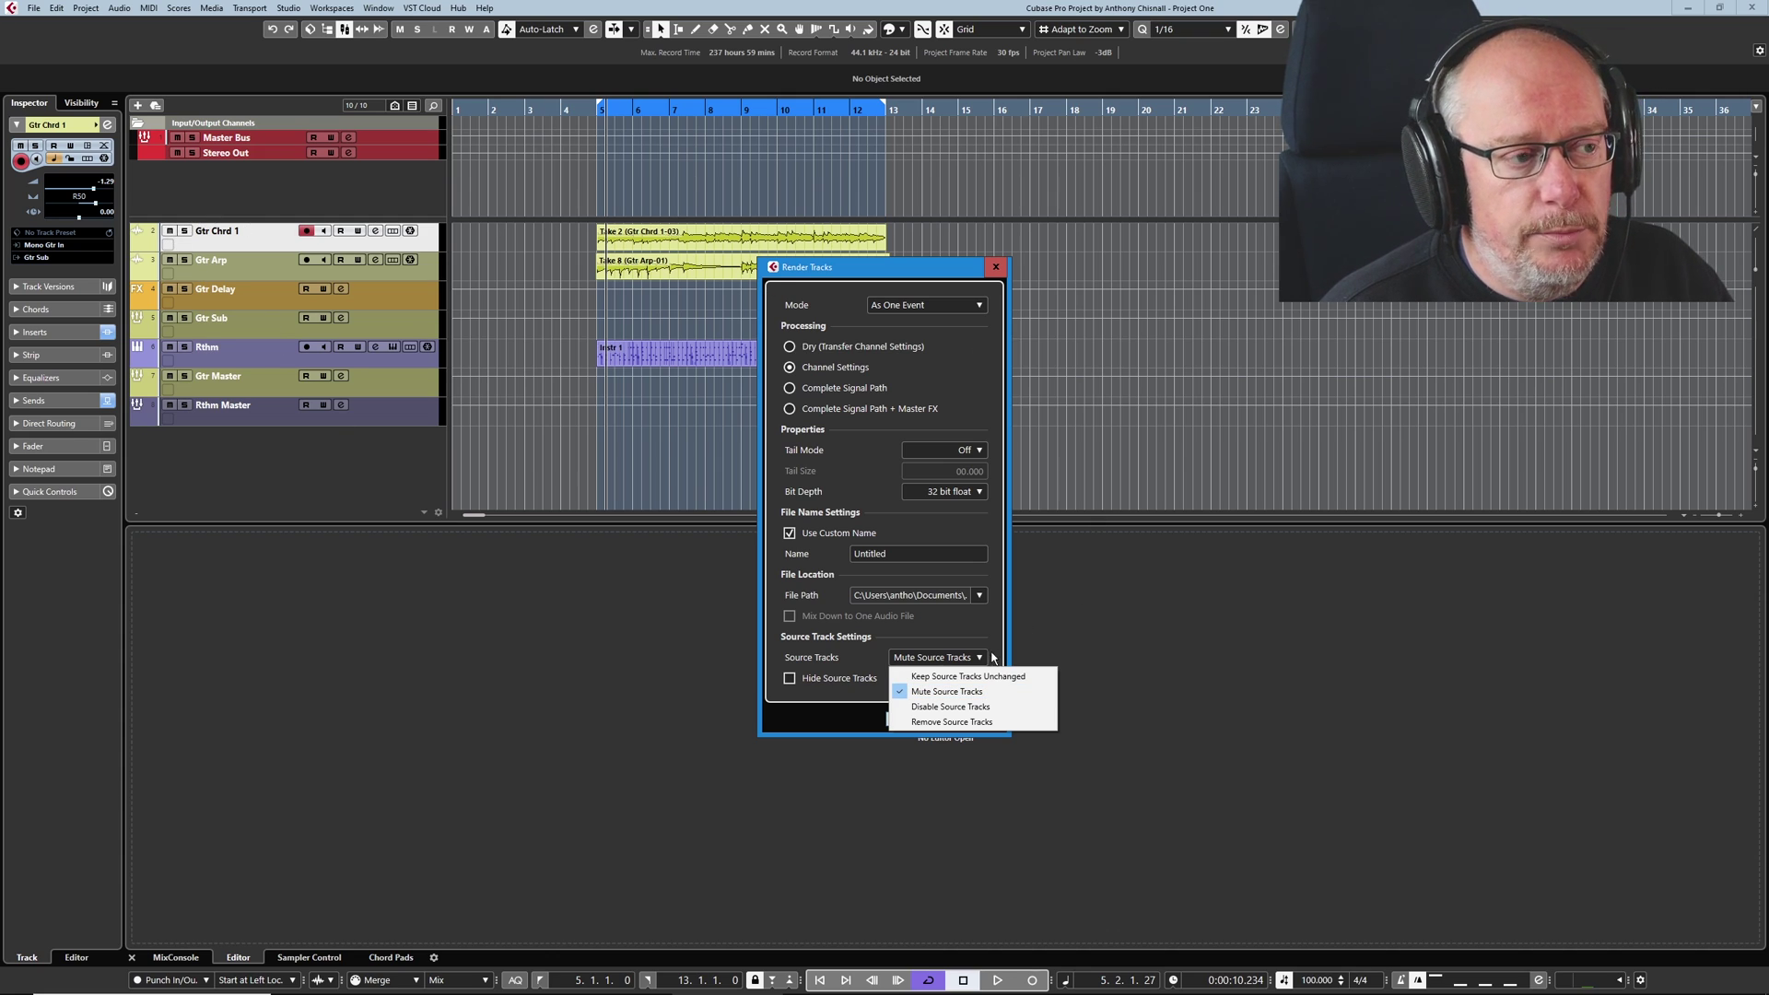
click(957, 706)
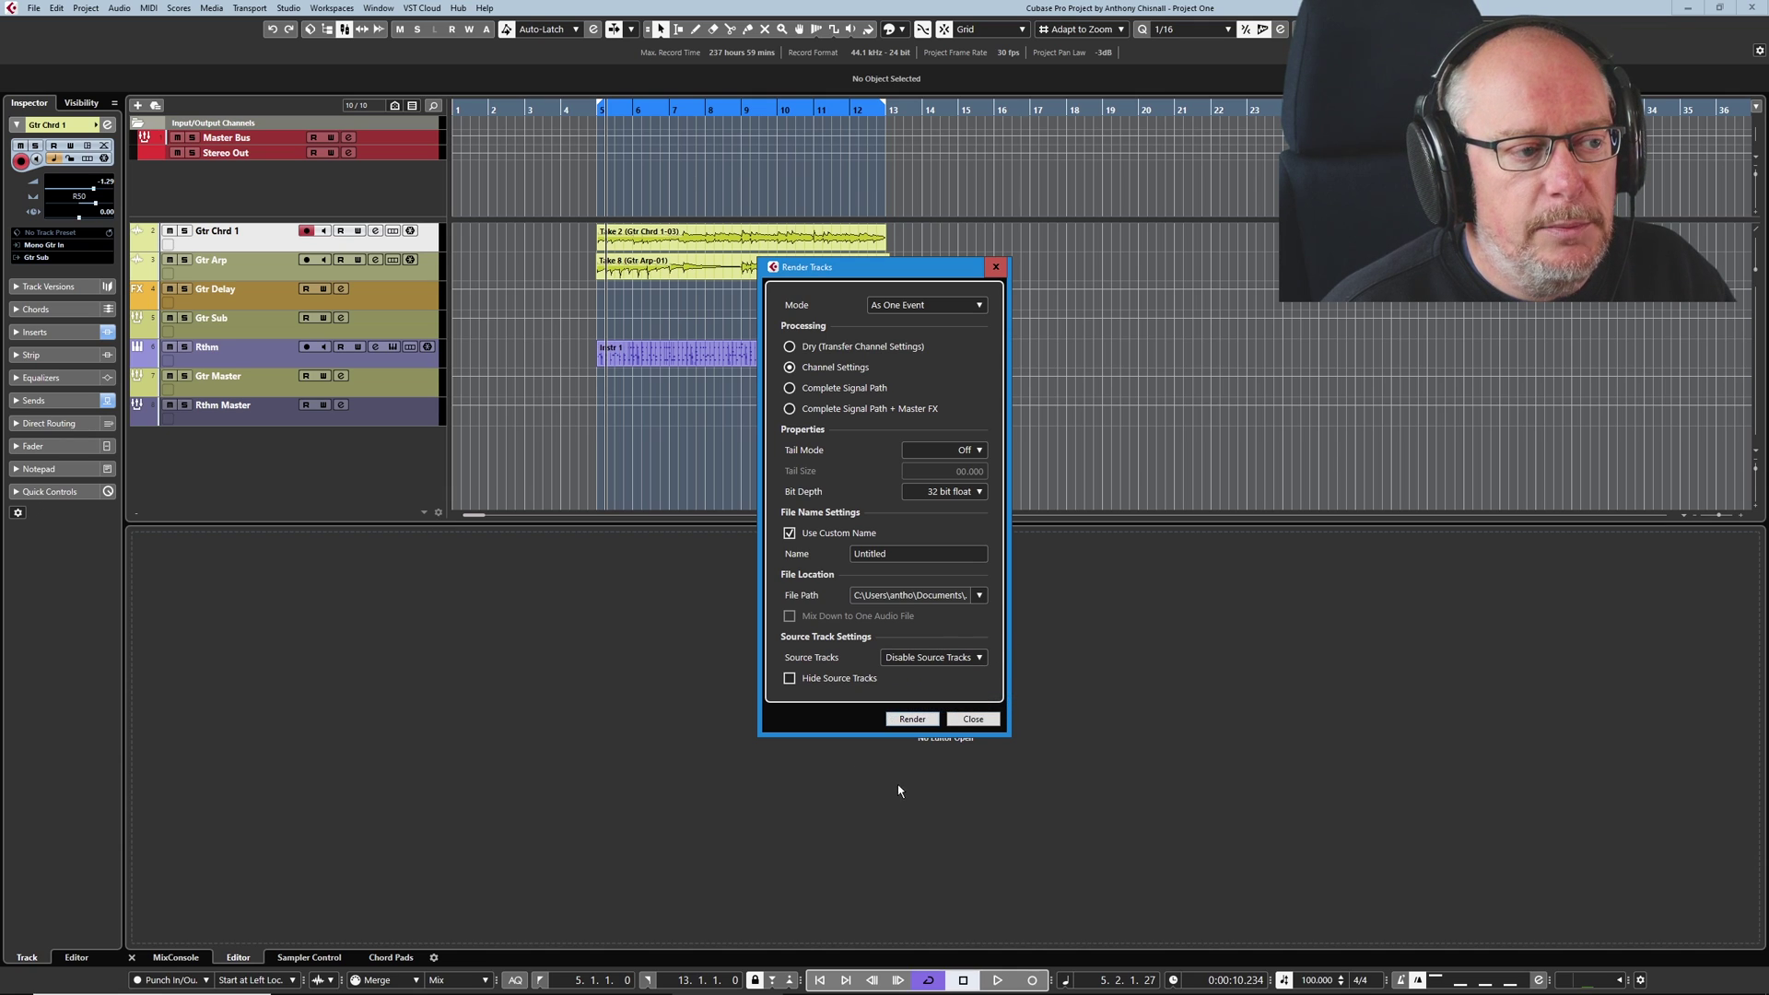
click(911, 720)
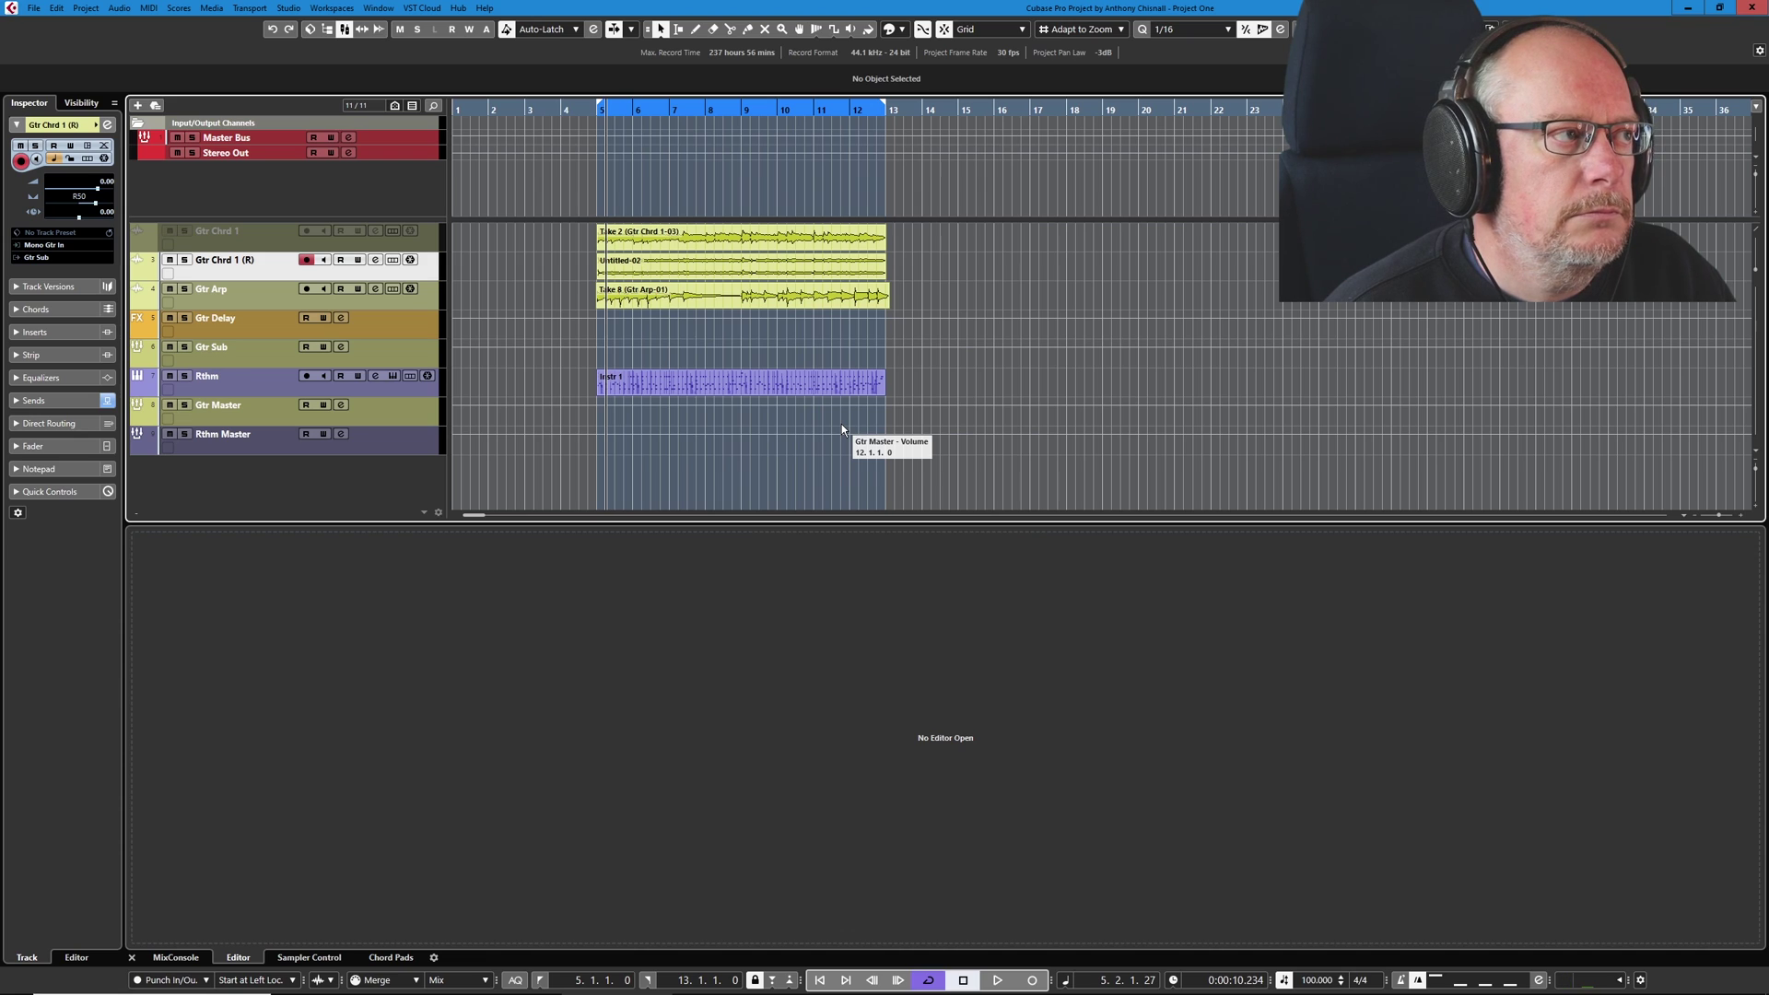
Re-enable the original Gtr Chrd 1 track
click(269, 243)
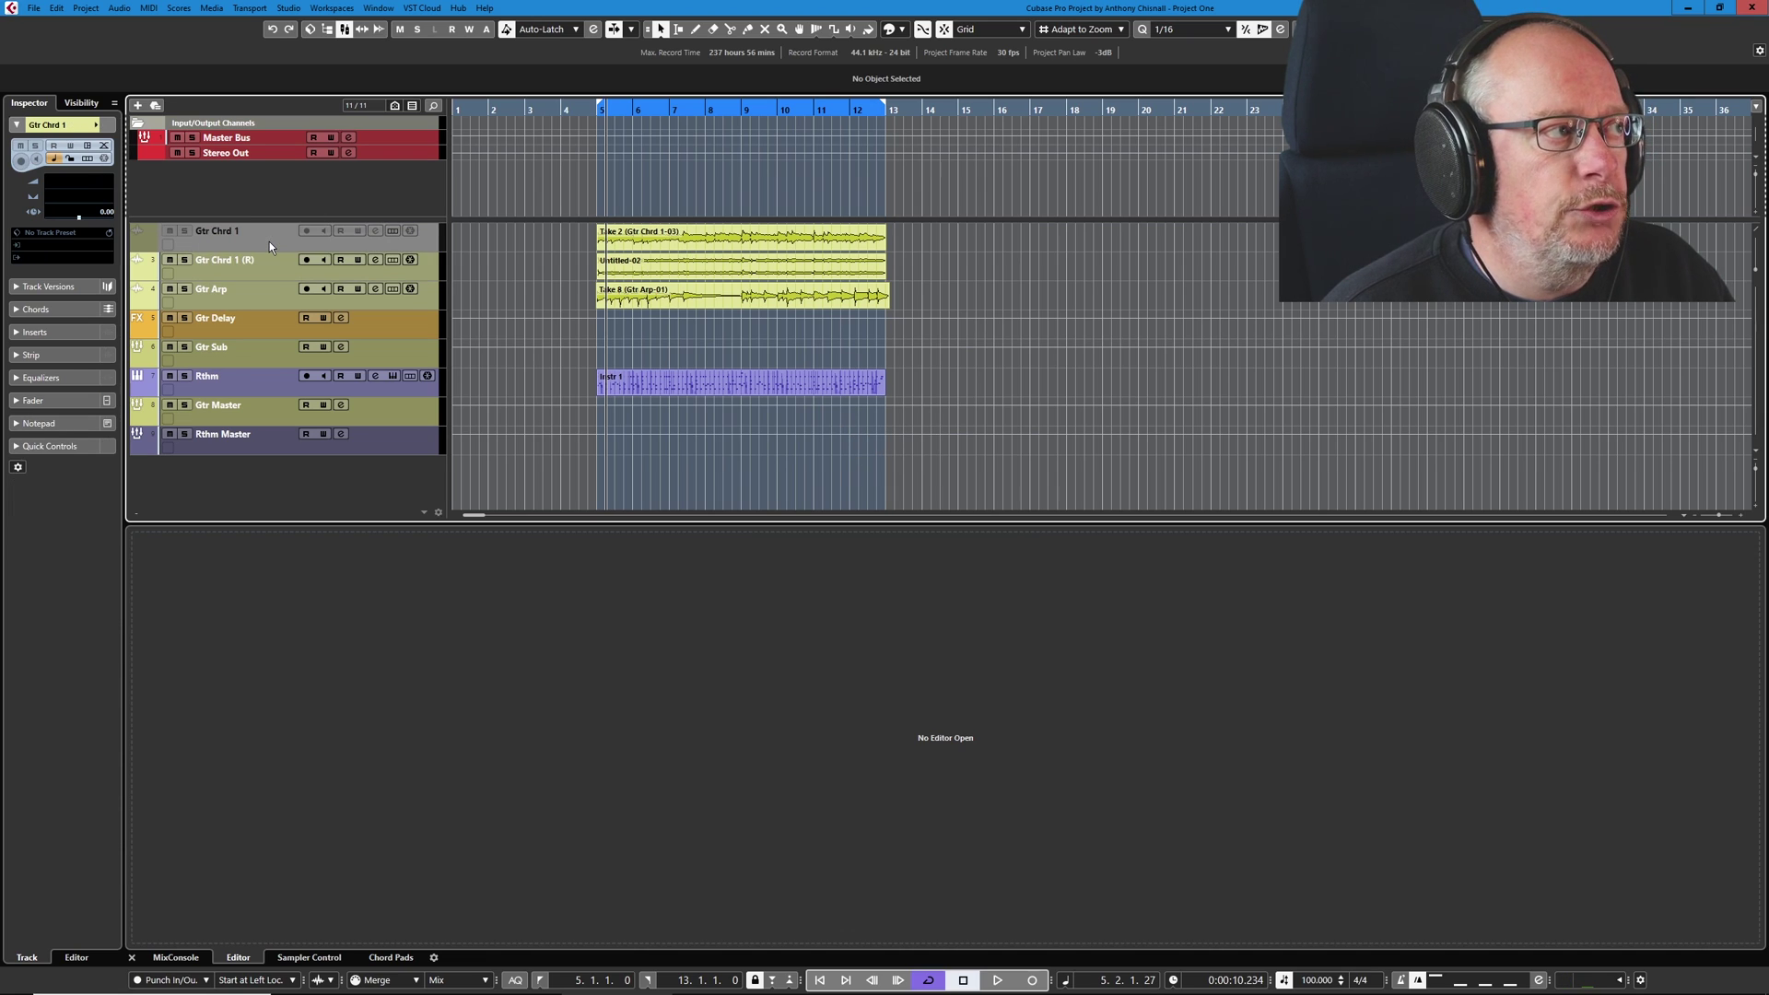
right_click(269, 240)
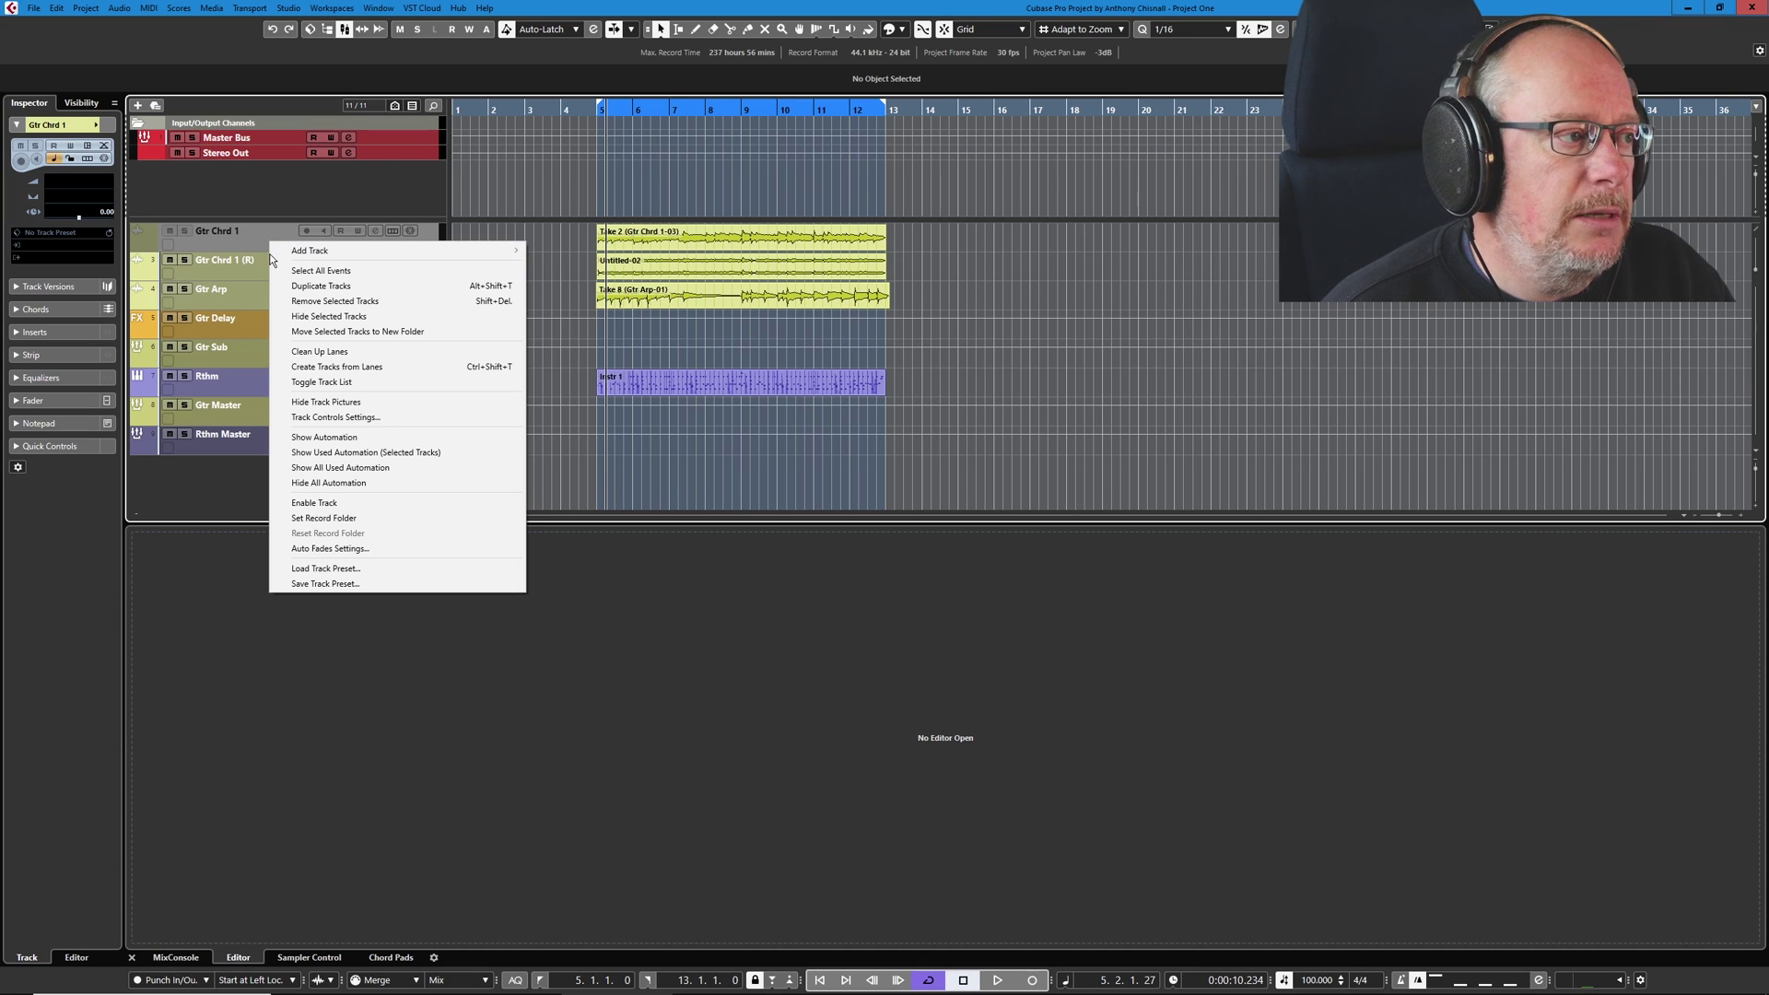
click(322, 505)
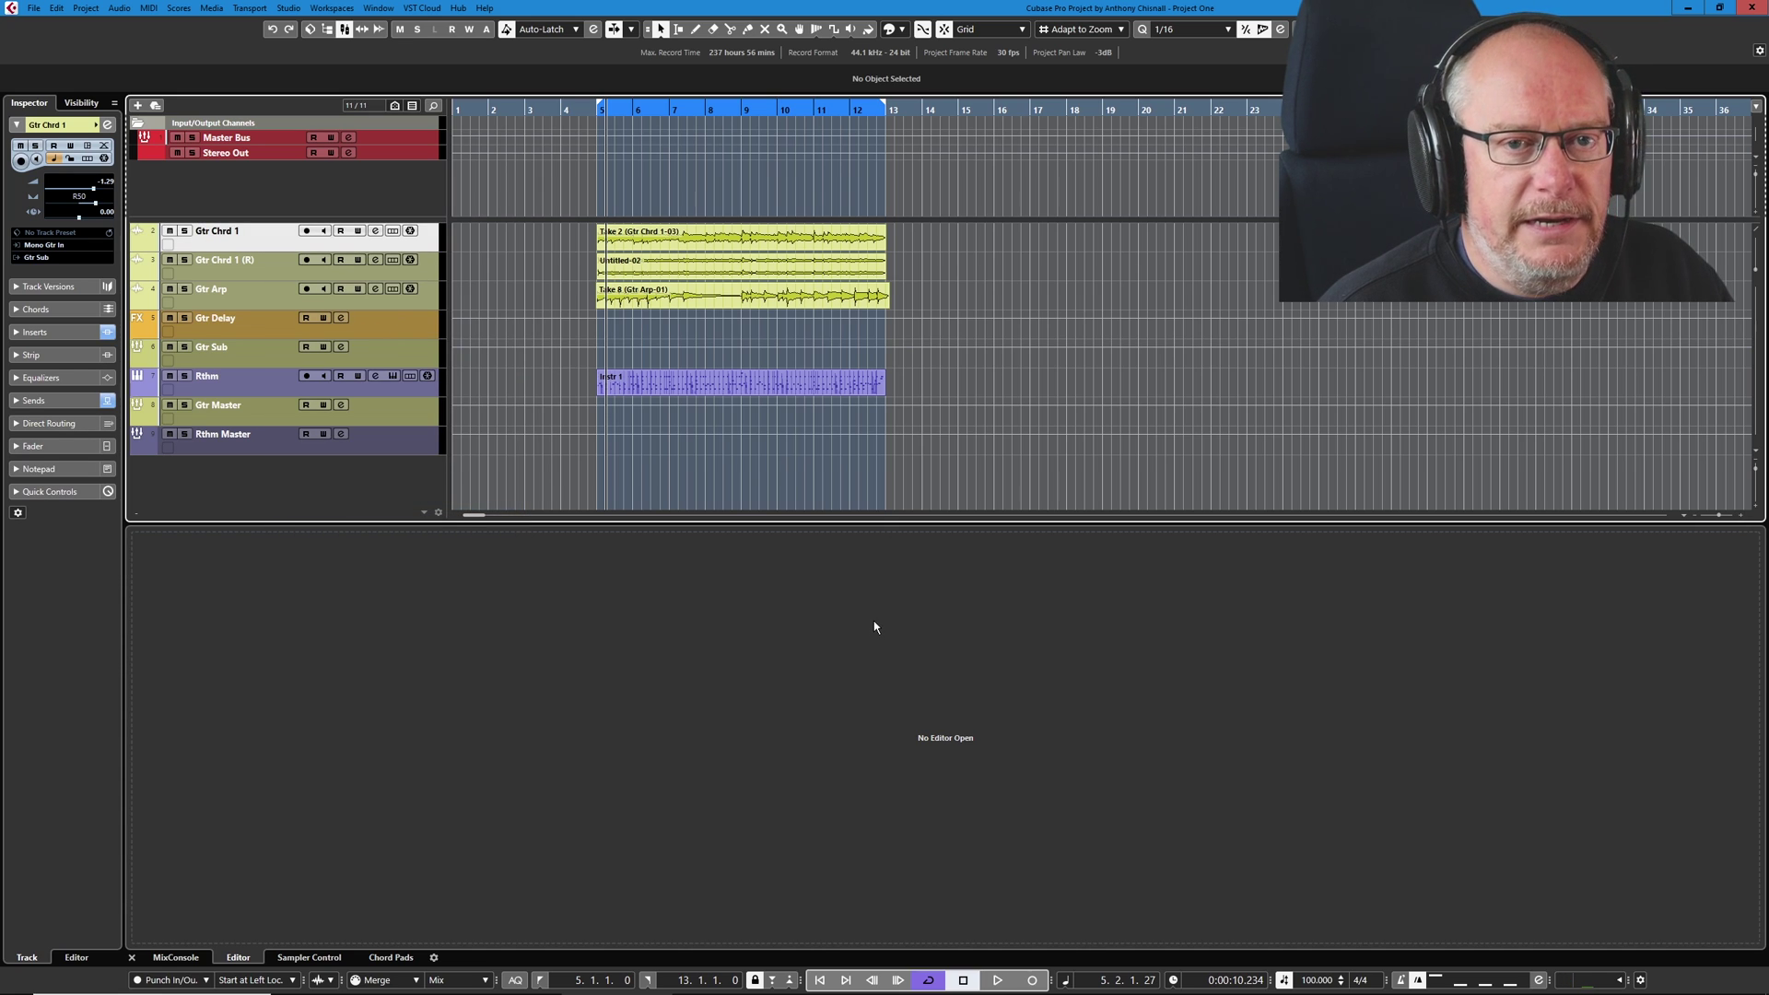